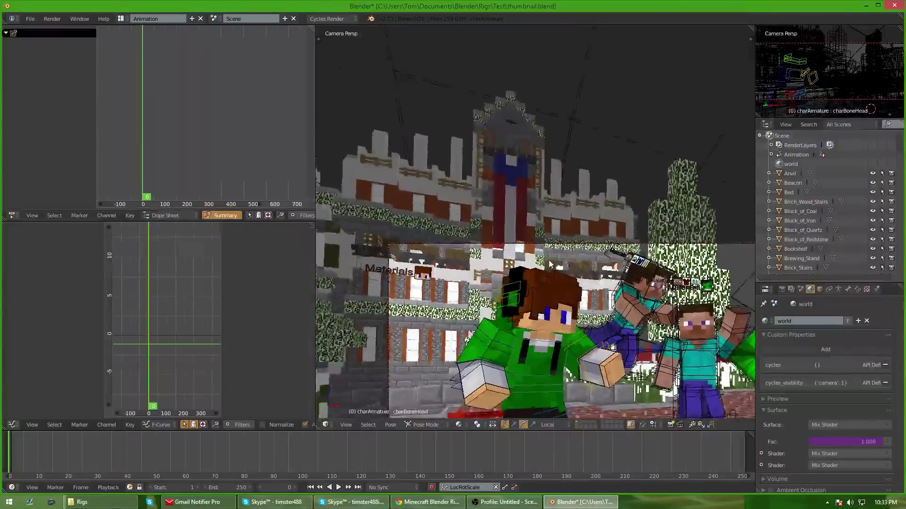
Examine the posed characters in the camera view, preview them with Rendered shading, and return to Material shading
shift+middle_drag(511, 361, 517, 287)
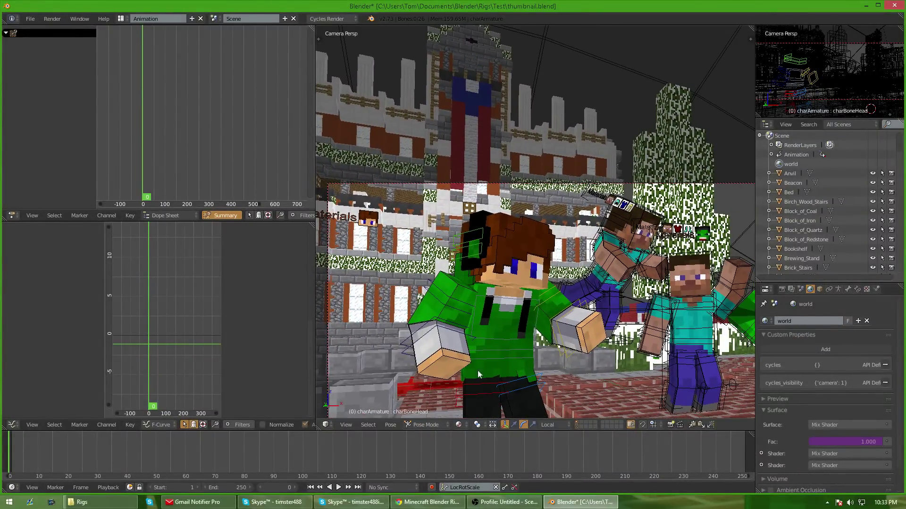
shift+middle_drag(478, 370, 471, 265)
shift+middle_drag(533, 257, 506, 282)
shift+middle_drag(511, 206, 484, 241)
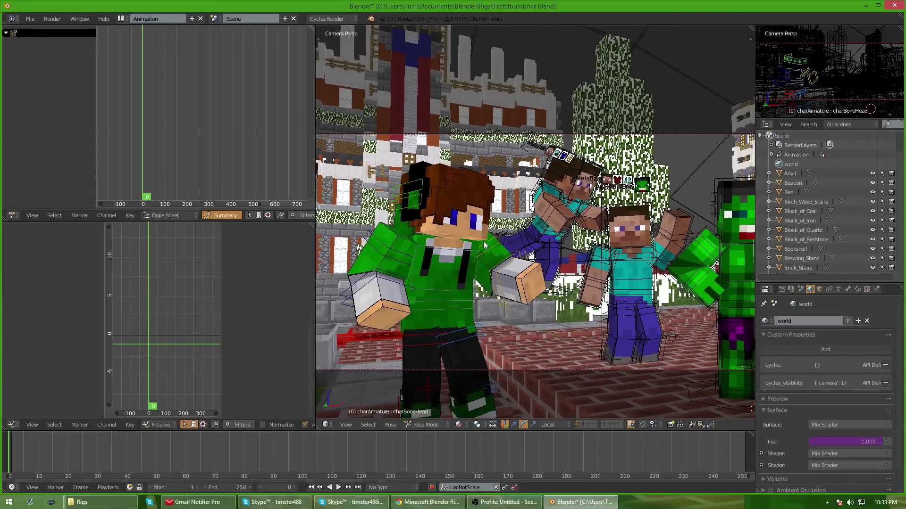
shift+middle_drag(624, 267, 524, 269)
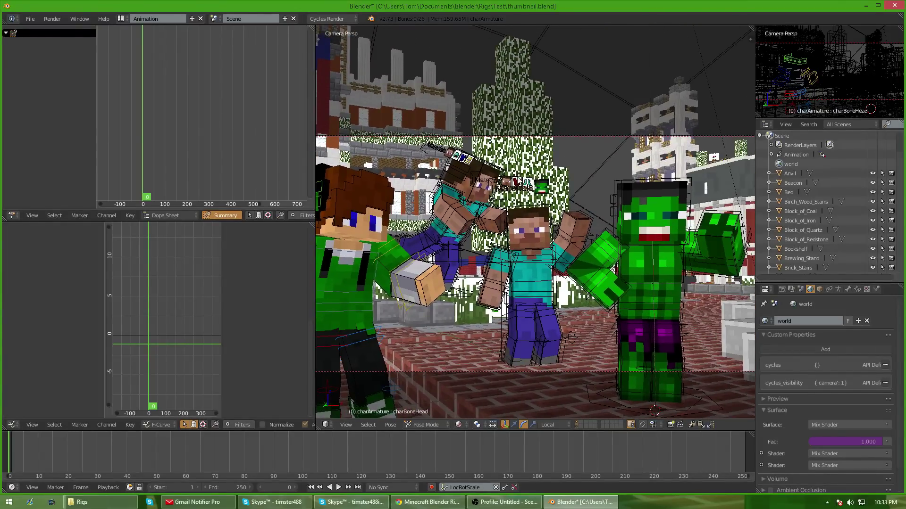
click(460, 424)
click(499, 365)
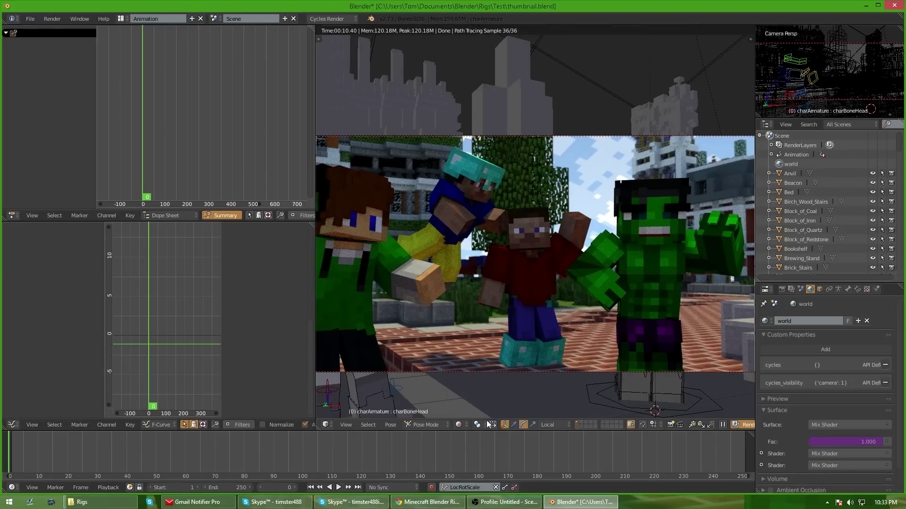
click(461, 425)
click(478, 371)
Examine the whole town scene from outside the camera view and select the green-hoodie character's arm bone
scroll(510, 324, down, 3)
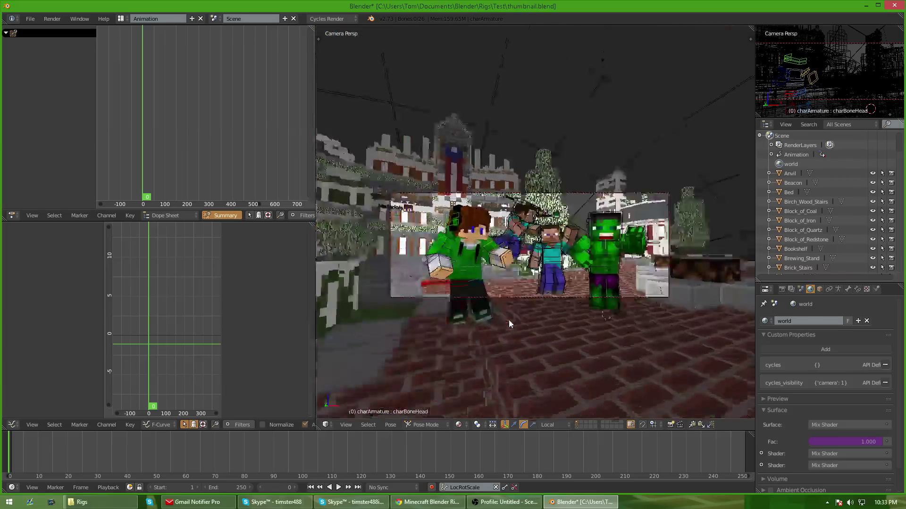
middle_drag(510, 324, 567, 316)
middle_drag(511, 319, 554, 320)
scroll(562, 324, down, 3)
right_click(520, 342)
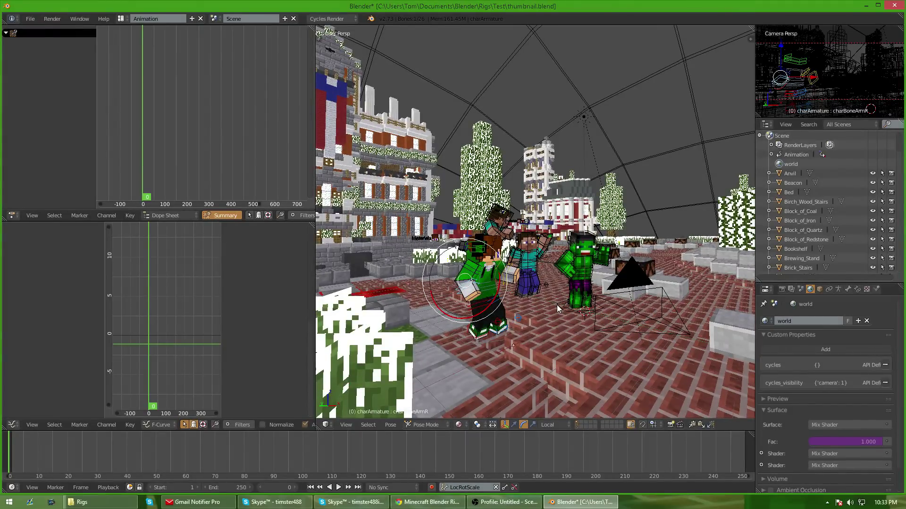
middle_drag(556, 305, 543, 325)
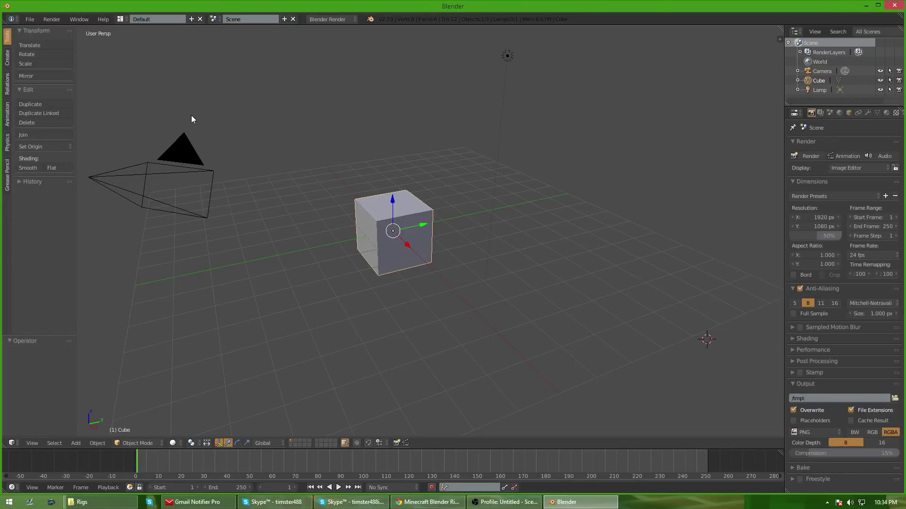
Enable Auto Run Python Scripts in the user preferences and close the preferences window
click(32, 20)
click(29, 19)
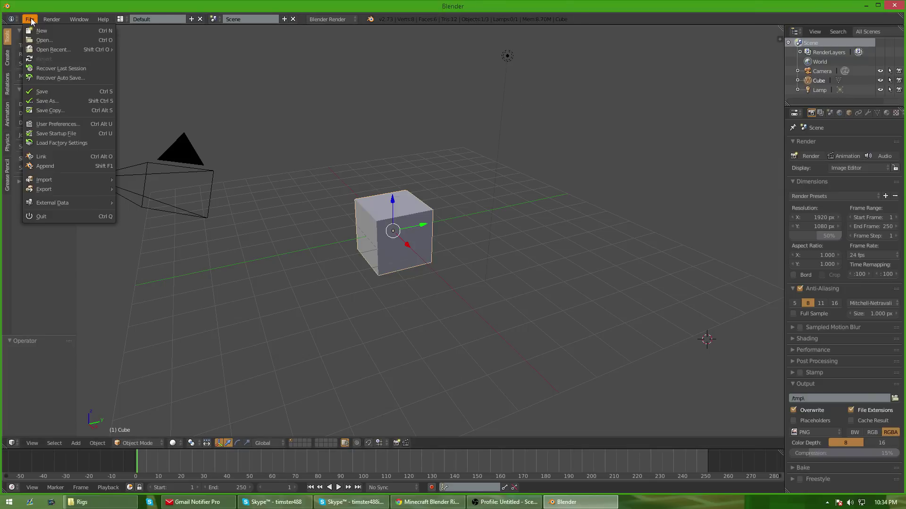
click(52, 124)
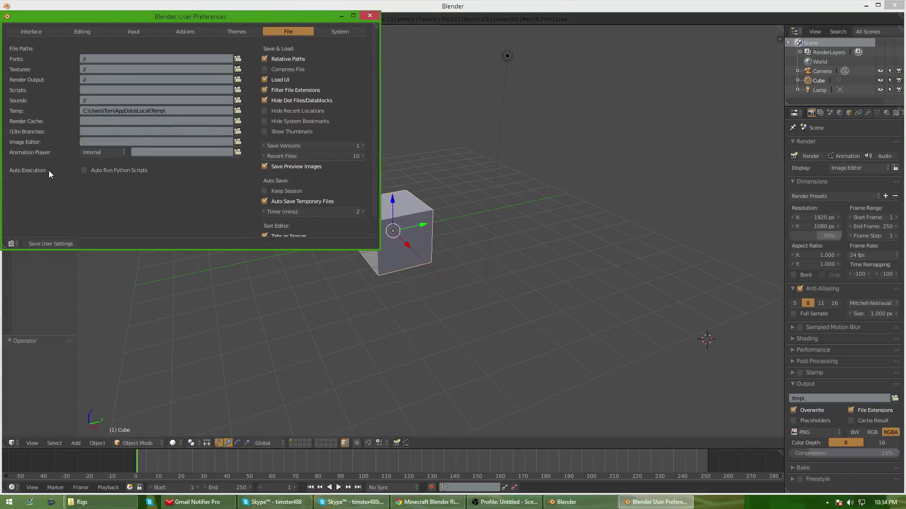
click(85, 171)
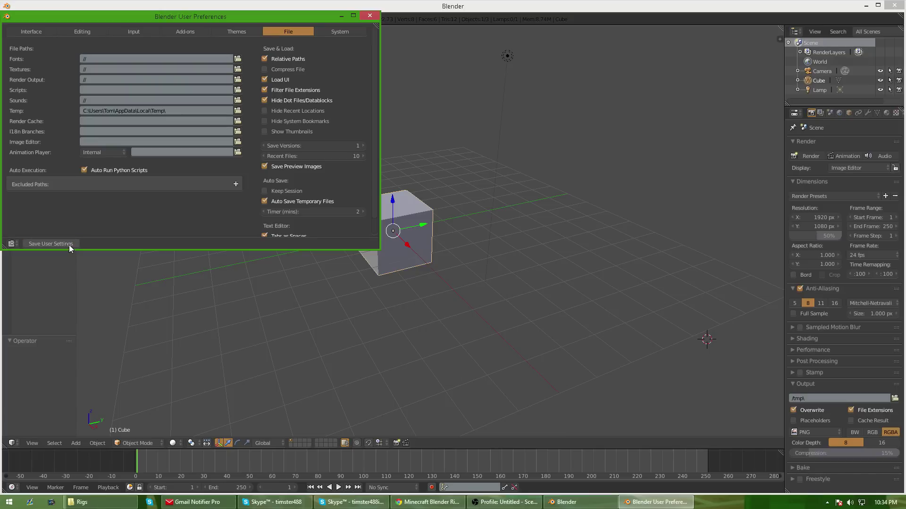
click(369, 15)
Open the file Timy's Minecraft Light World.blend from the bookmarked Rigs folder
click(29, 19)
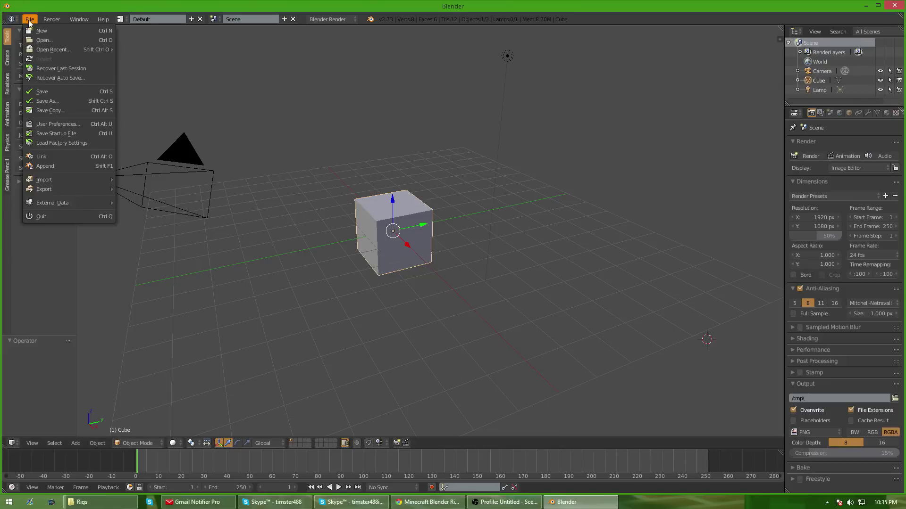
mouse_move(53, 49)
click(26, 20)
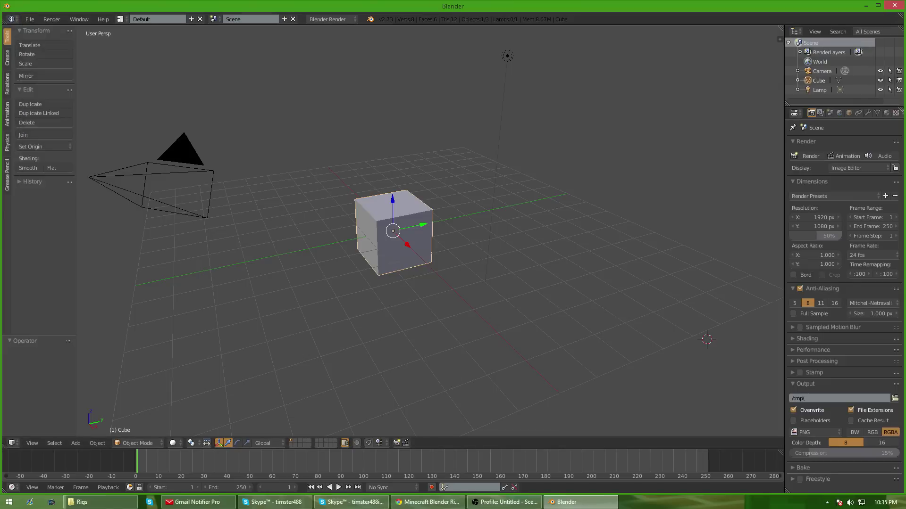
click(25, 20)
click(51, 41)
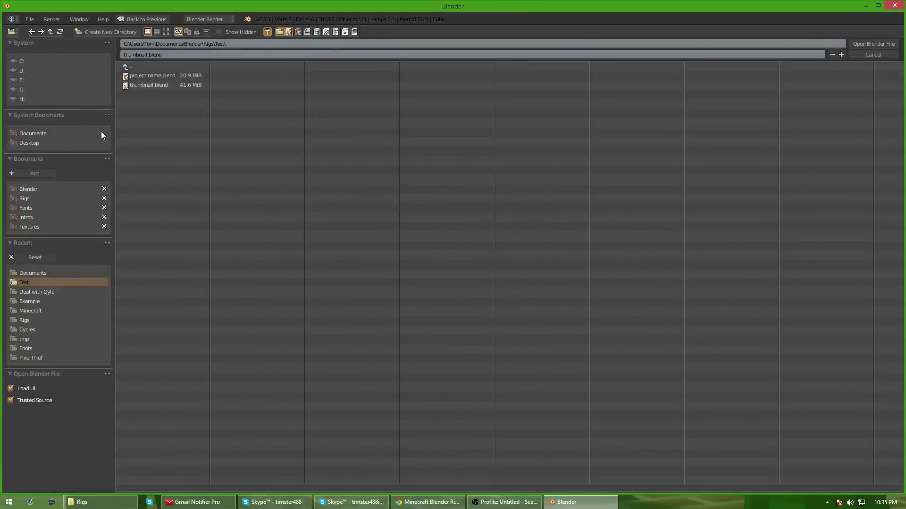
click(26, 200)
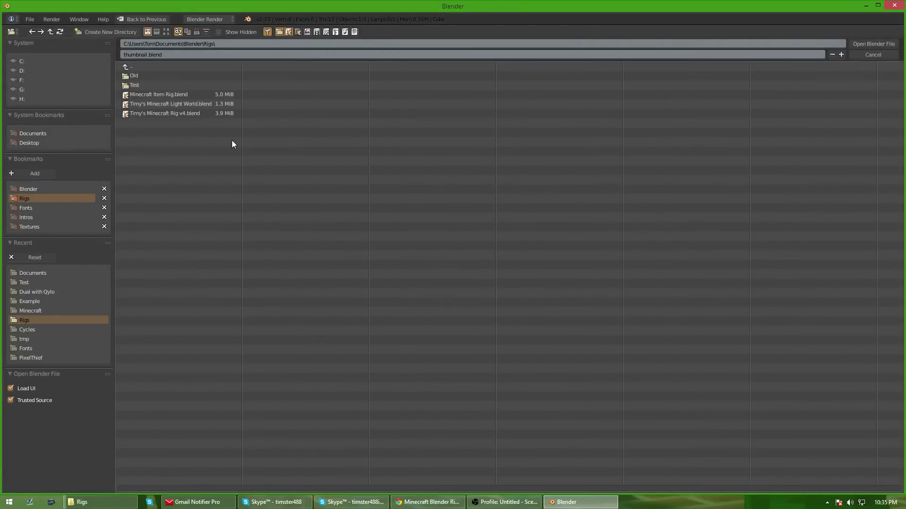
double_click(191, 105)
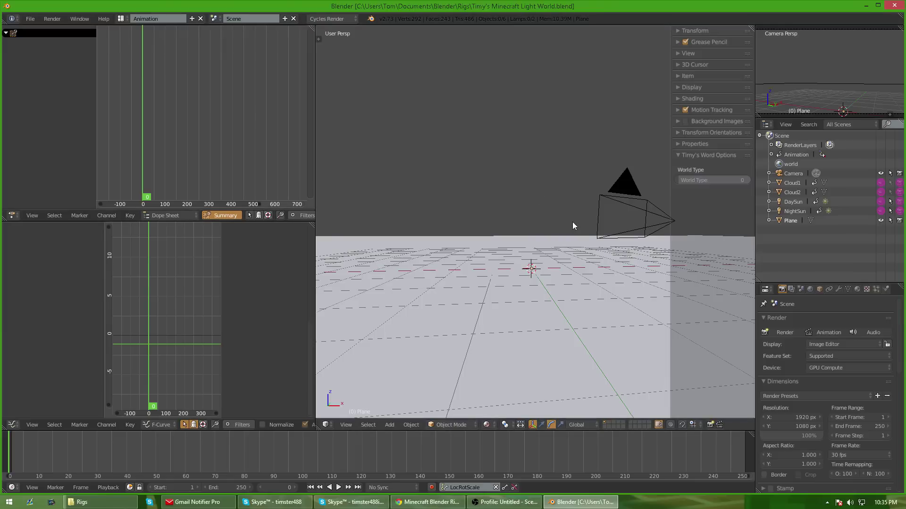
Examine the light world's plane, preview it with Rendered shading, and return to Material shading
middle_drag(573, 222, 648, 223)
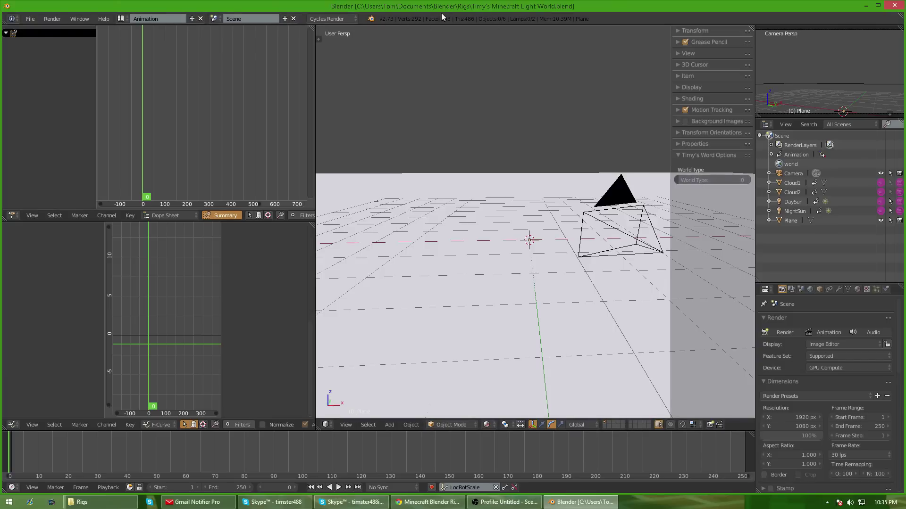
middle_drag(561, 203, 702, 223)
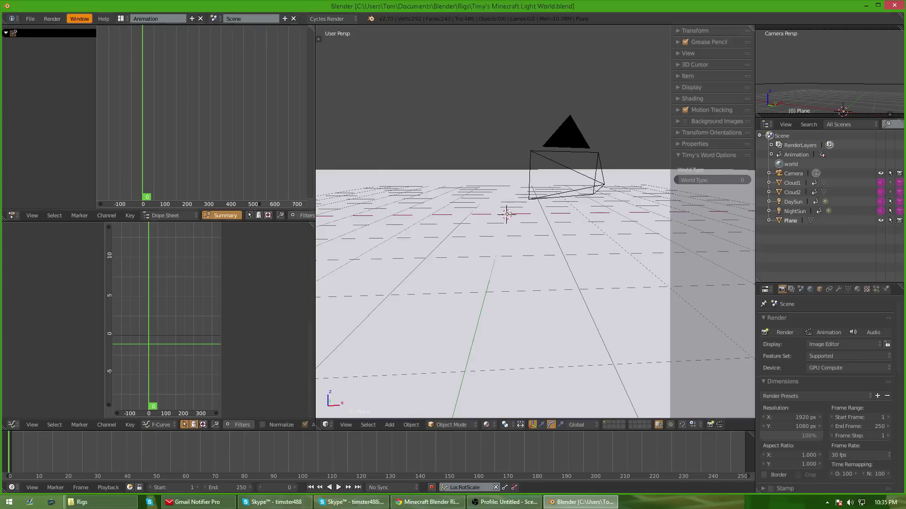
middle_drag(499, 232, 515, 251)
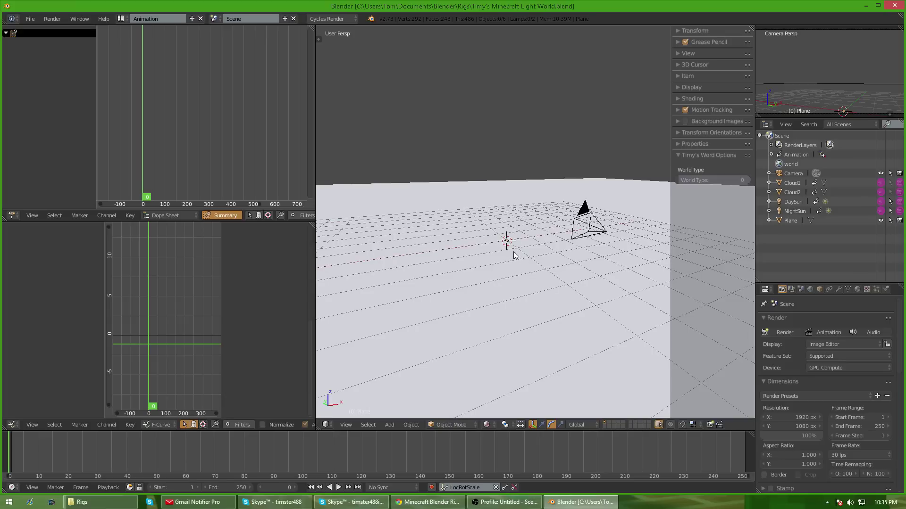
middle_drag(524, 210, 702, 183)
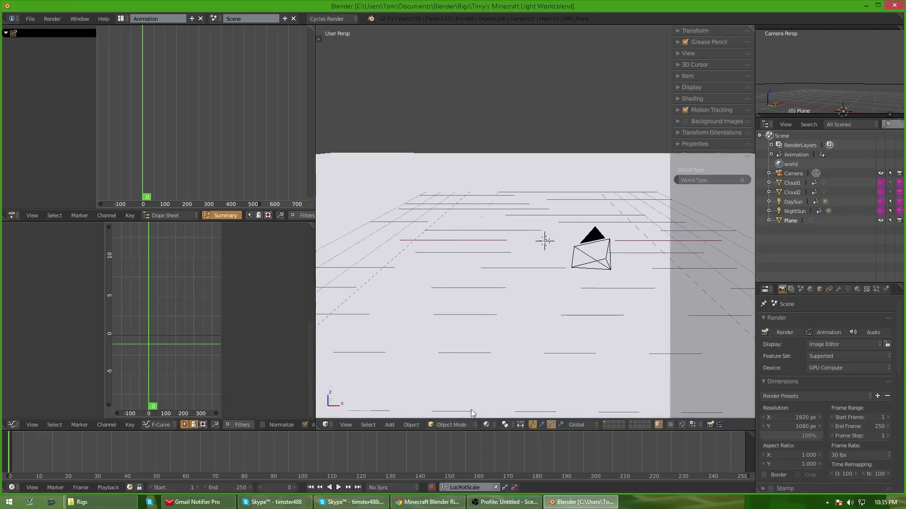
click(486, 424)
click(505, 361)
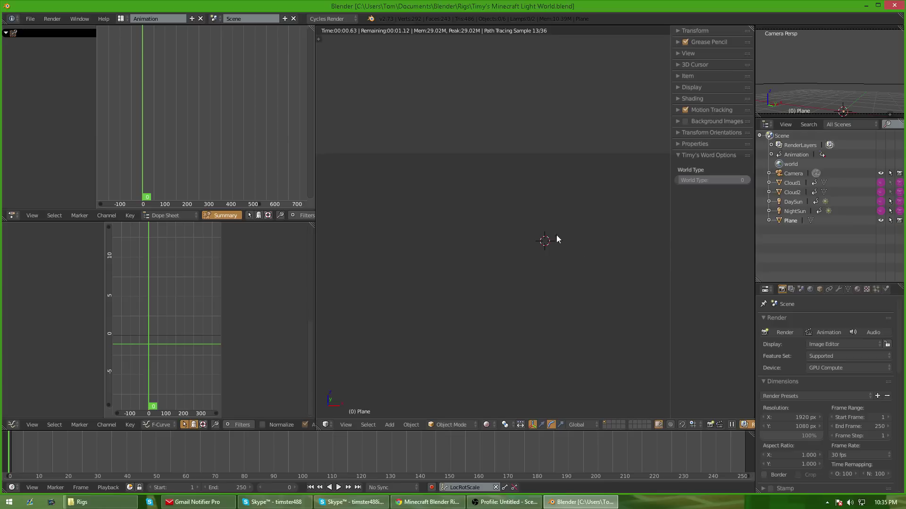
click(488, 425)
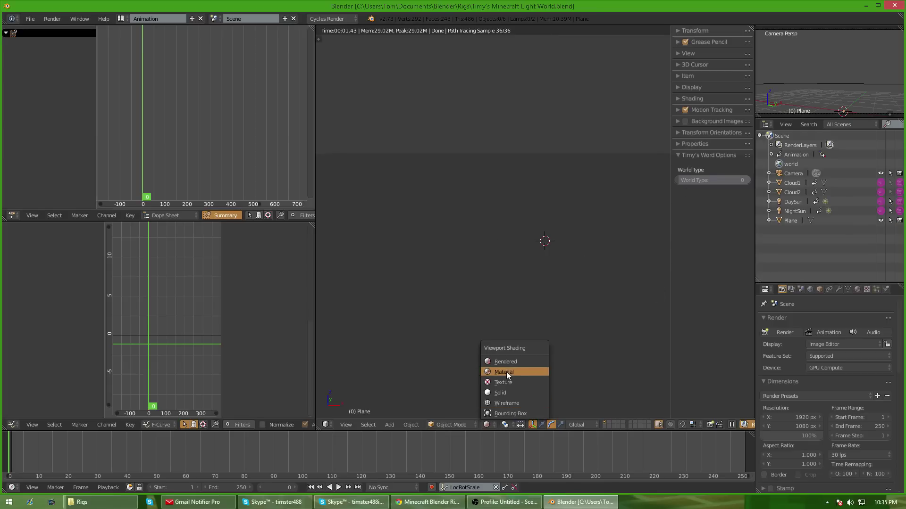
click(506, 372)
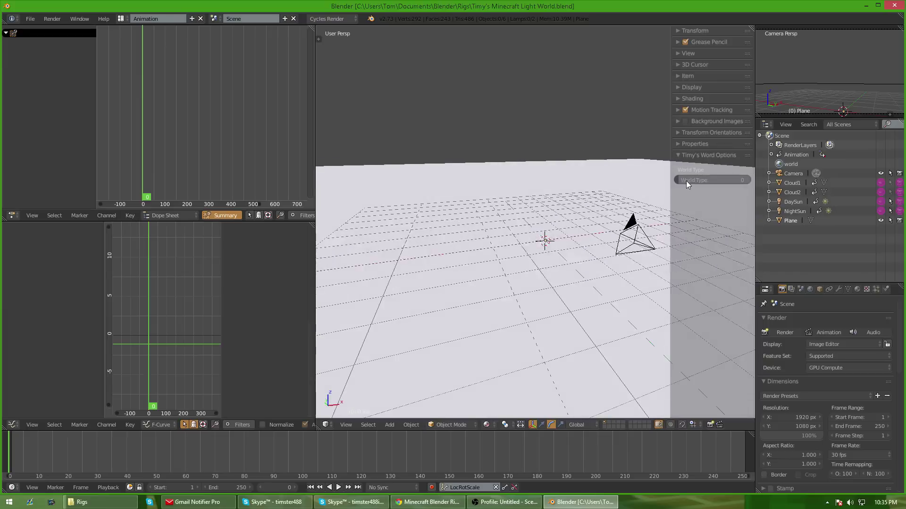
Set the World Type to 1, preview the world with Rendered shading, and return to Material shading
click(686, 181)
text(1)
key(Return)
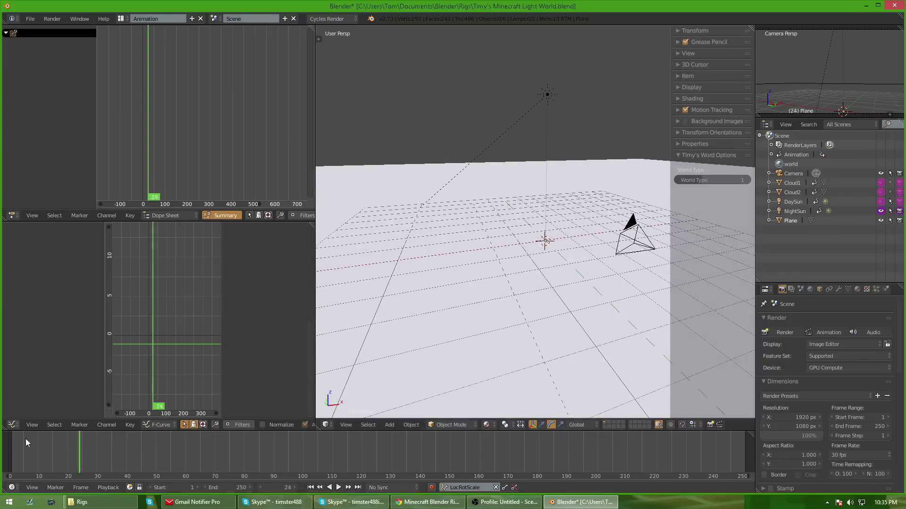
click(487, 425)
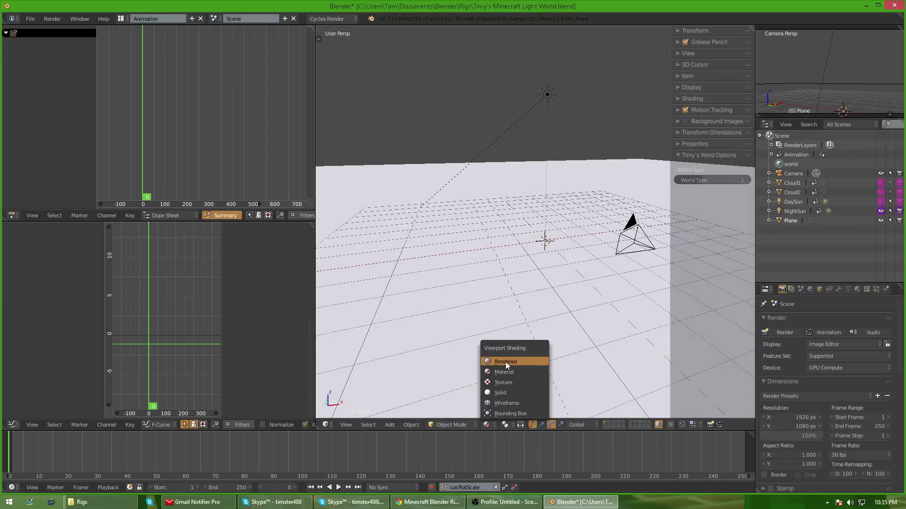
click(505, 362)
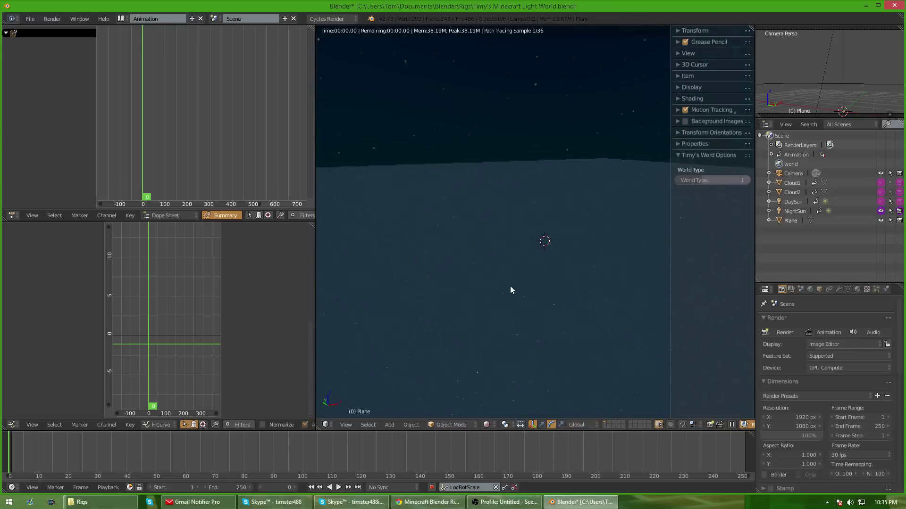
click(487, 425)
click(503, 380)
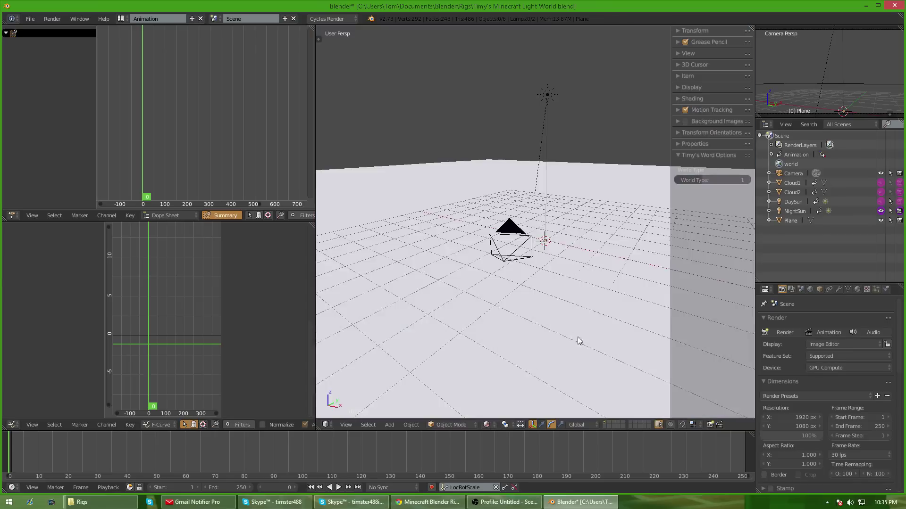
Set the World Type to 2, preview the world with Rendered shading, and return to Material shading
click(745, 180)
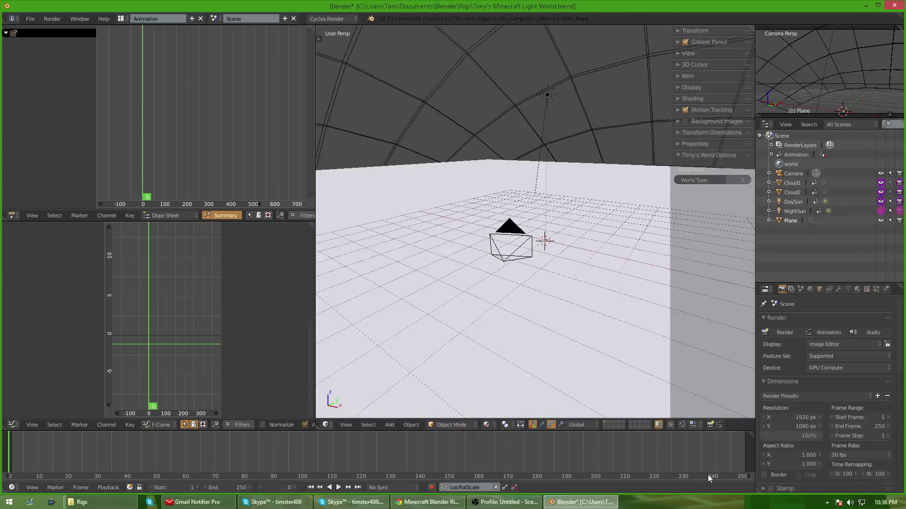
click(487, 425)
click(505, 361)
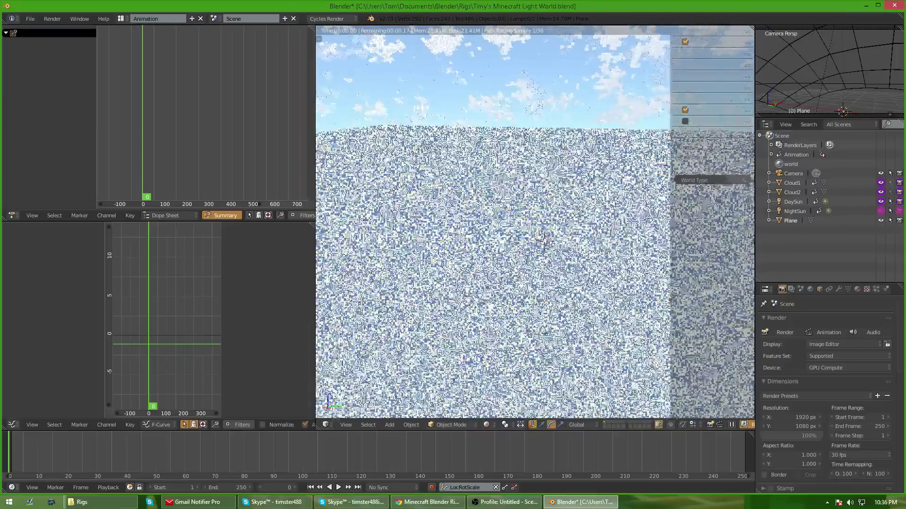
click(486, 425)
click(504, 372)
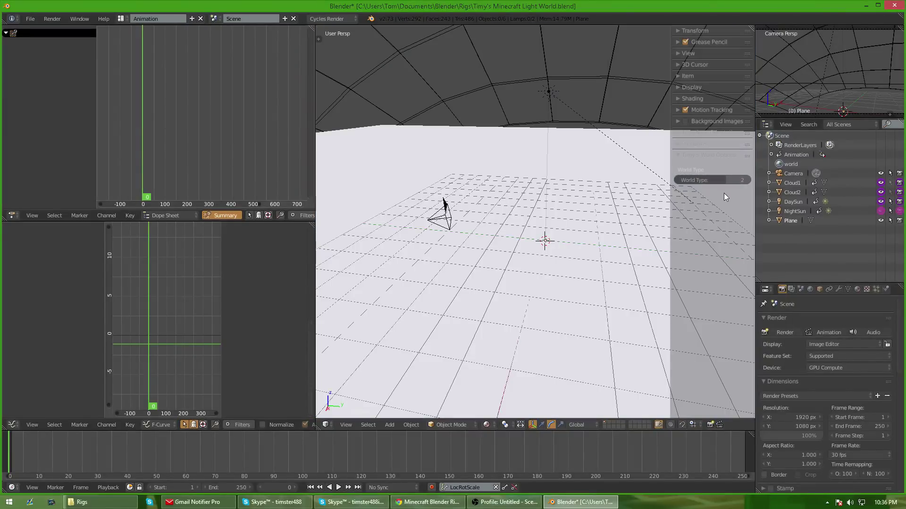
With the World Type at 3, scrub the timeline to frame 43, preview with Rendered shading, and return to Material shading
drag(389, 440, 135, 449)
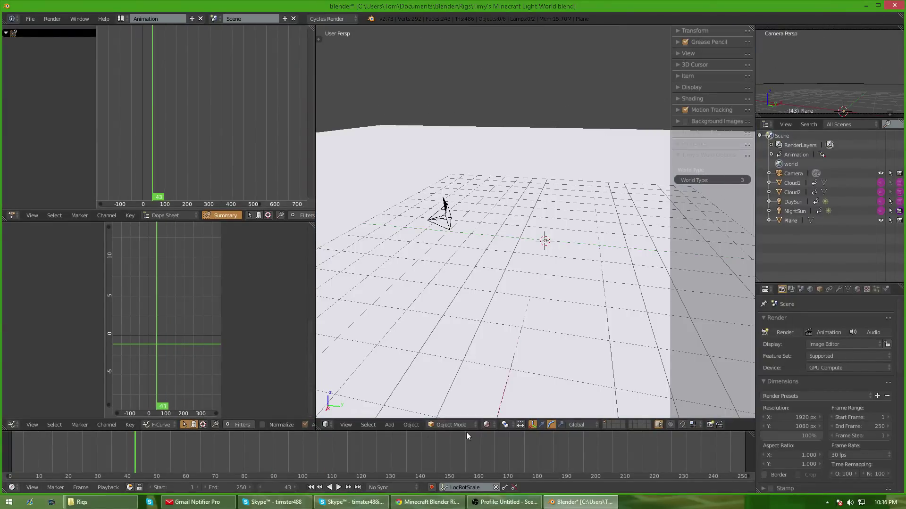
click(486, 424)
click(503, 363)
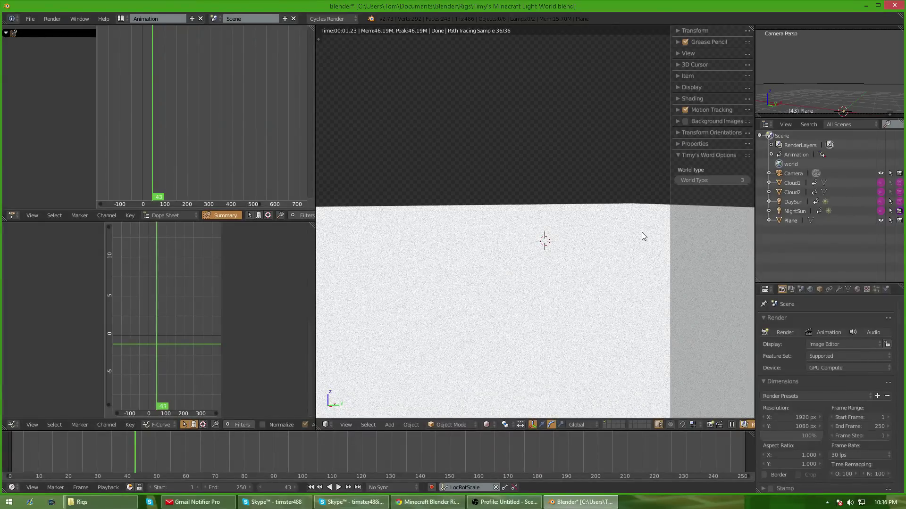
right_click(488, 211)
click(486, 425)
click(518, 371)
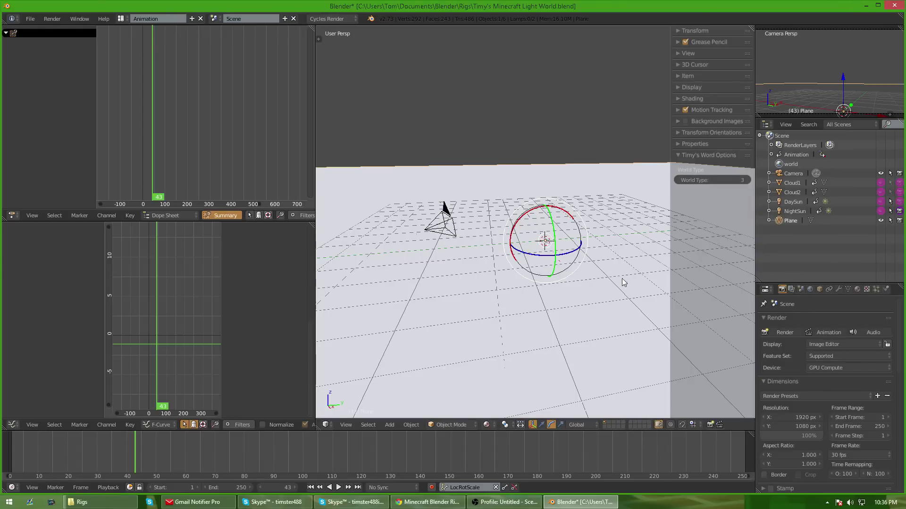
Set the World Type back to 2 and scrub the timeline to frame 0 to update the scene
middle_drag(599, 268, 619, 259)
drag(747, 180, 723, 180)
drag(334, 451, 9, 456)
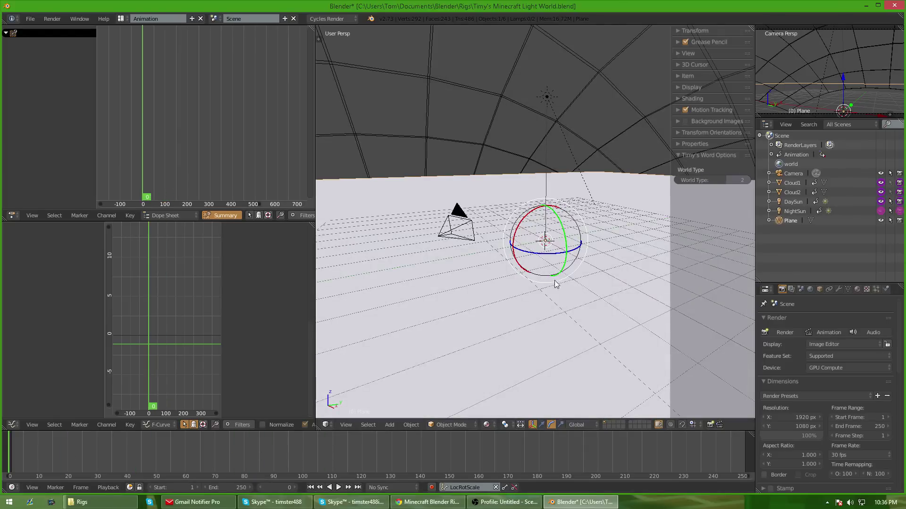
middle_drag(555, 283, 538, 316)
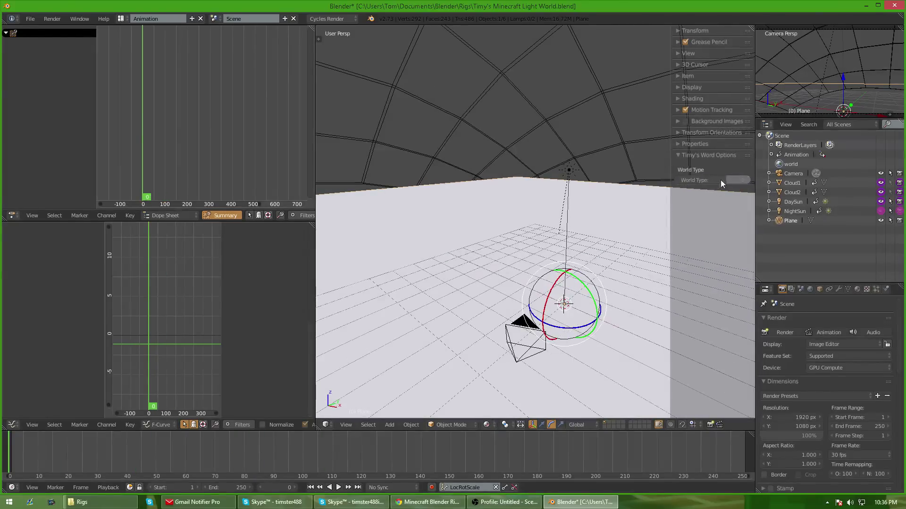
Set the World Type to 0 and preview the world with Rendered shading
drag(722, 181, 693, 180)
click(486, 425)
click(502, 360)
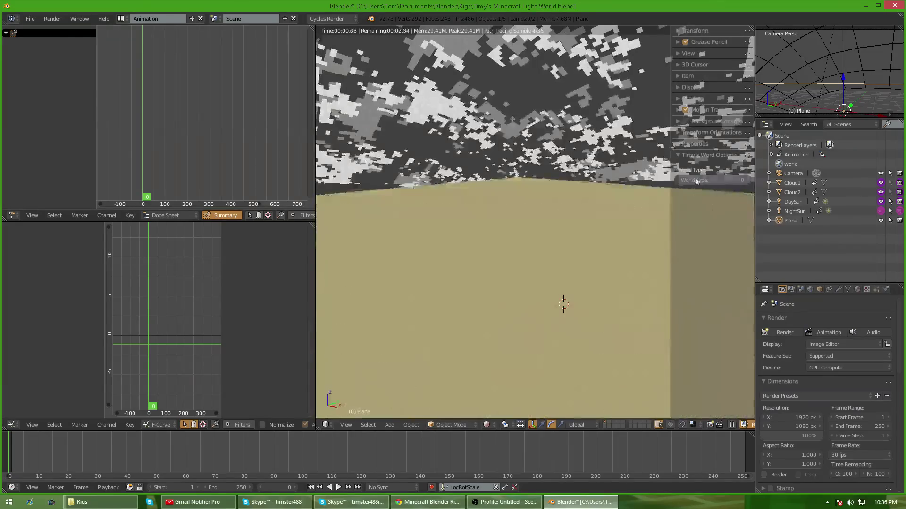
Set the World Type to 0 and scrub the timeline from frame 44 to frame 0 to refresh the rendered world
mouse_move(696, 182)
mouse_down()
mouse_move(743, 182)
mouse_move(681, 180)
mouse_up()
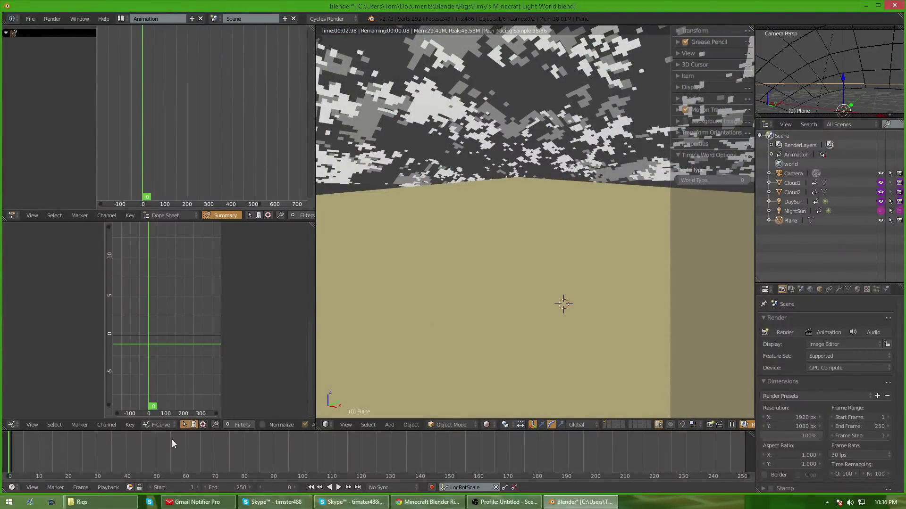
click(137, 444)
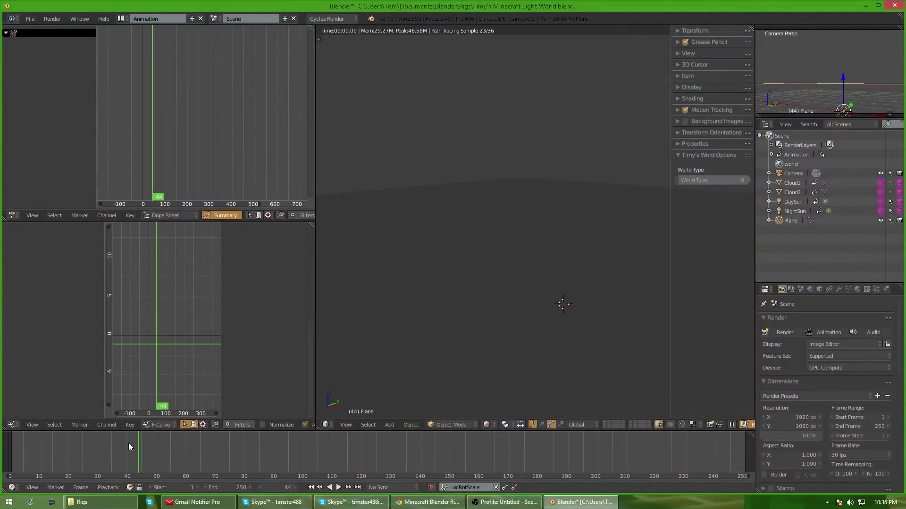
drag(129, 443, 2, 456)
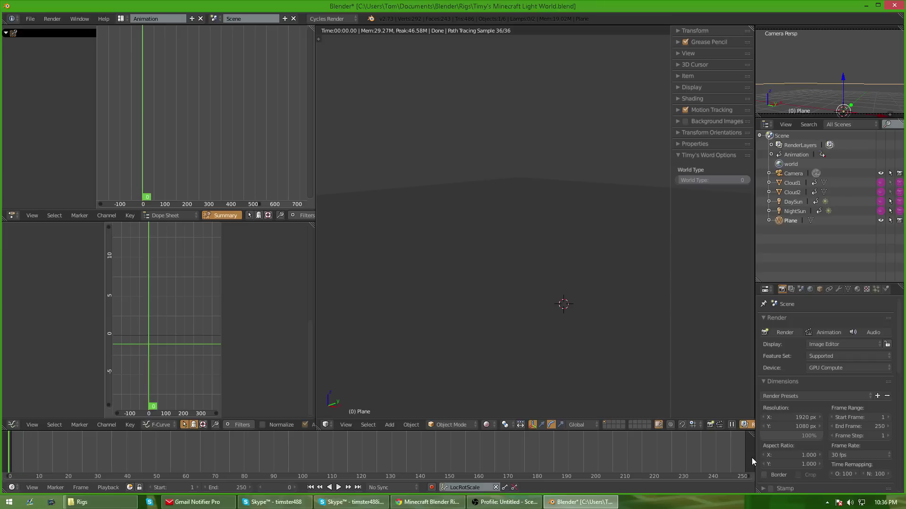
Preview World Type 1 with the timeline scrubbed to frame 14, and World Type 2 at frame 41
drag(696, 182, 715, 183)
drag(92, 447, 49, 444)
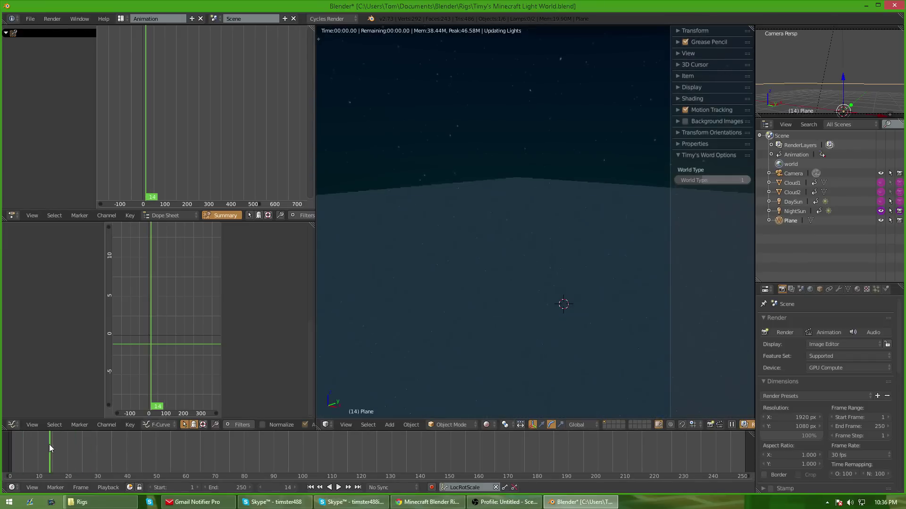
drag(695, 183, 708, 183)
click(130, 447)
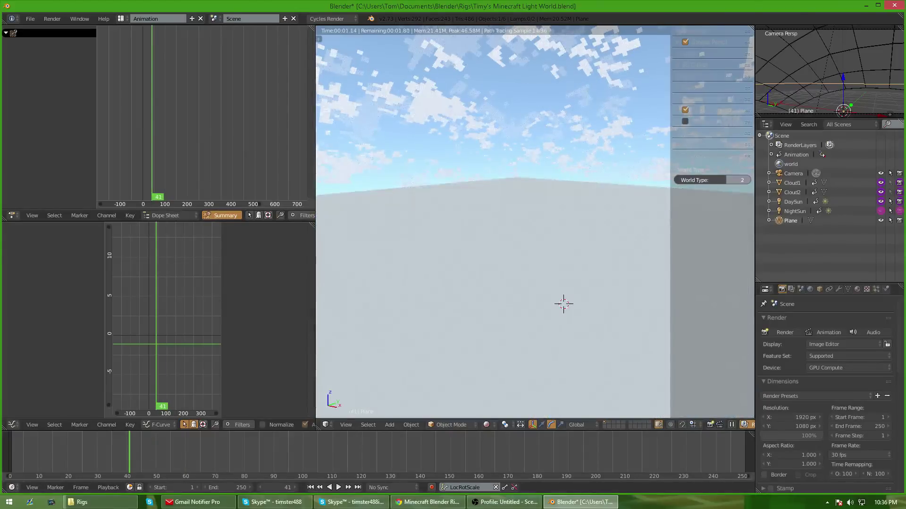
Set the World Type to 1, move the timeline to frame 85, and scrub back to frame 0
drag(696, 181, 705, 180)
click(194, 456)
click(258, 461)
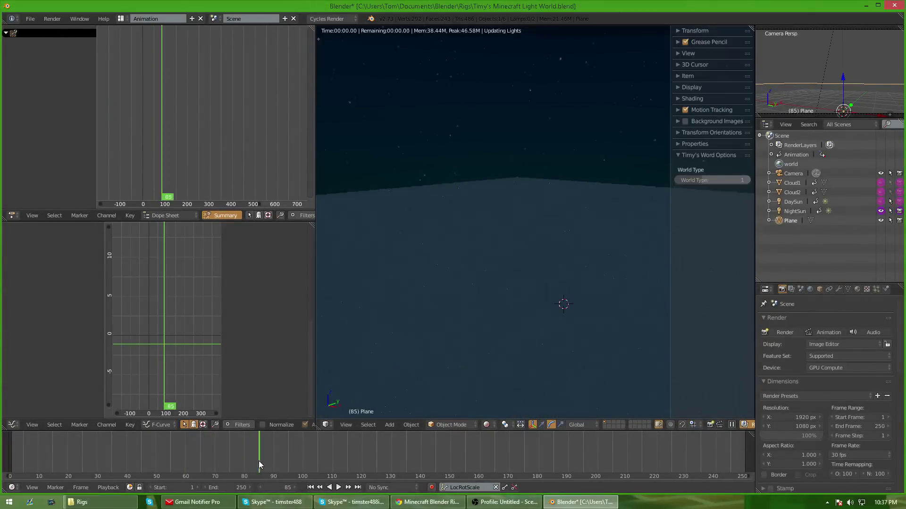
mouse_move(259, 461)
mouse_down()
mouse_move(202, 476)
mouse_move(8, 472)
mouse_up()
Return the viewport to Material shading, set the World Type to 2, and scrub the timeline to frame 0 to update the scene
click(486, 425)
click(537, 372)
scroll(562, 321, up, 3)
middle_drag(538, 326, 590, 328)
scroll(596, 313, down, 4)
click(725, 181)
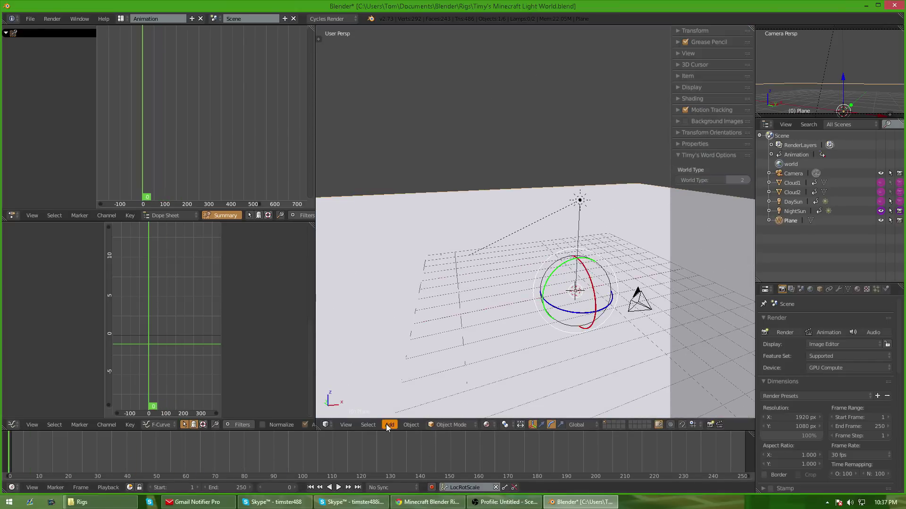
drag(79, 454, 8, 453)
middle_drag(581, 327, 551, 310)
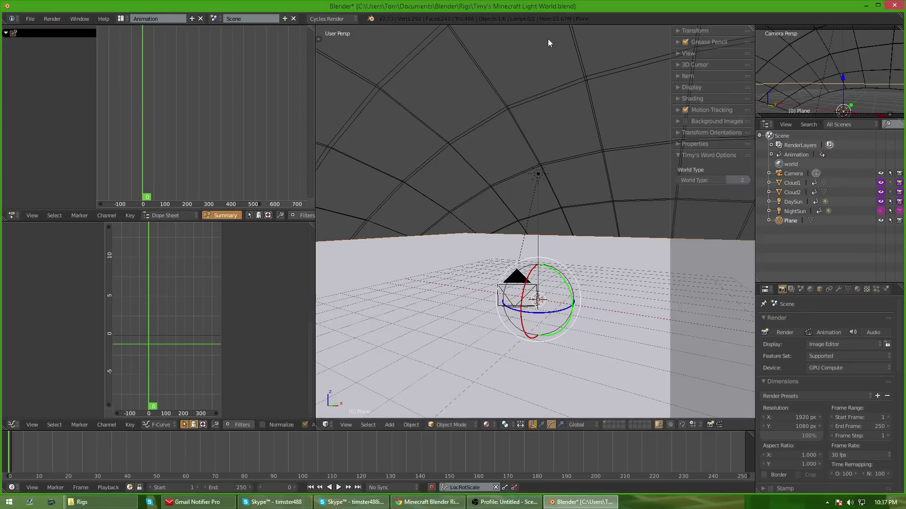
Append the objects charArmature through charText.Materials from Timy's Minecraft Rig v4.blend into the scene
click(30, 19)
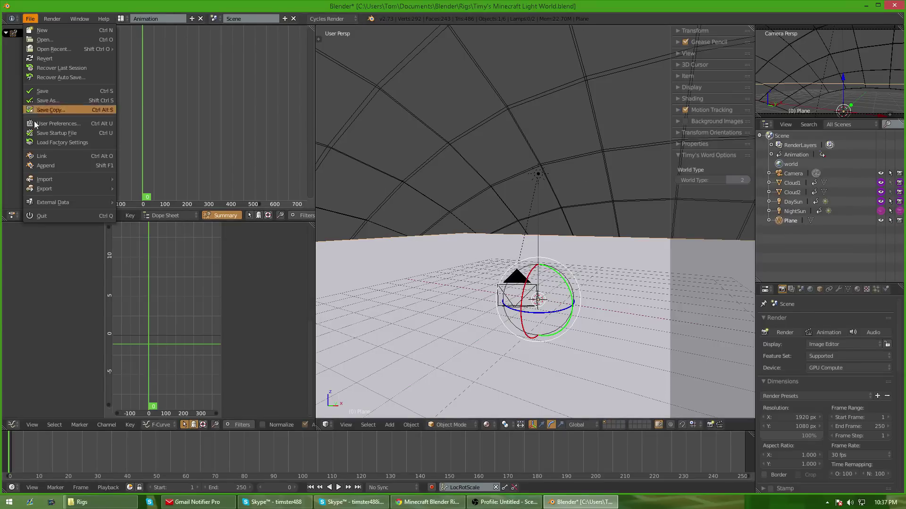
click(37, 161)
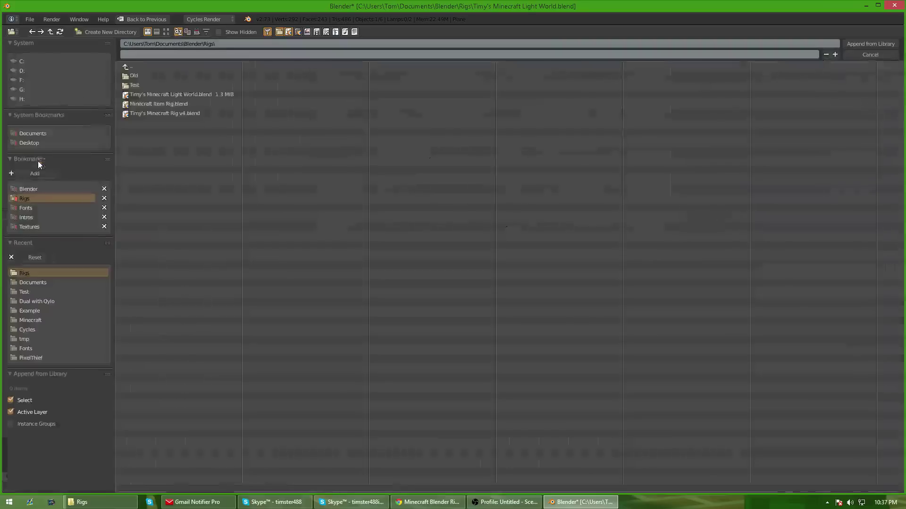
click(151, 115)
click(150, 159)
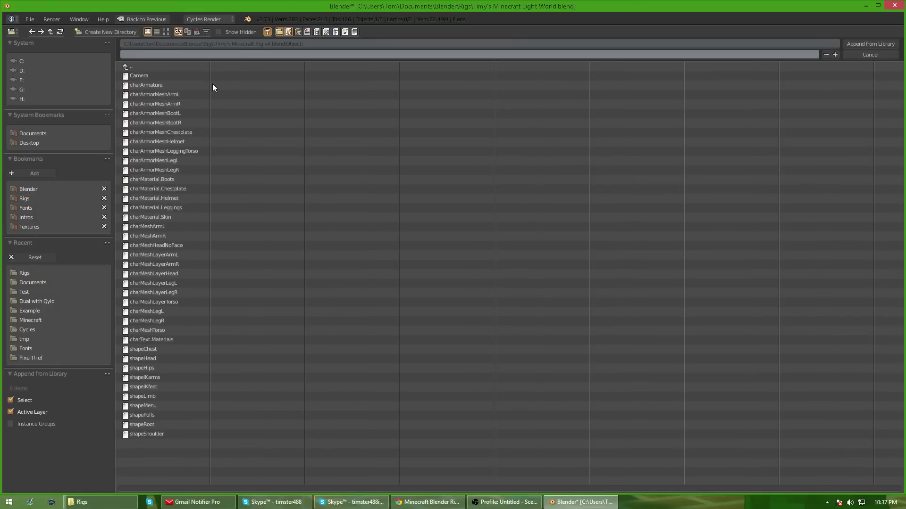
drag(224, 83, 138, 336)
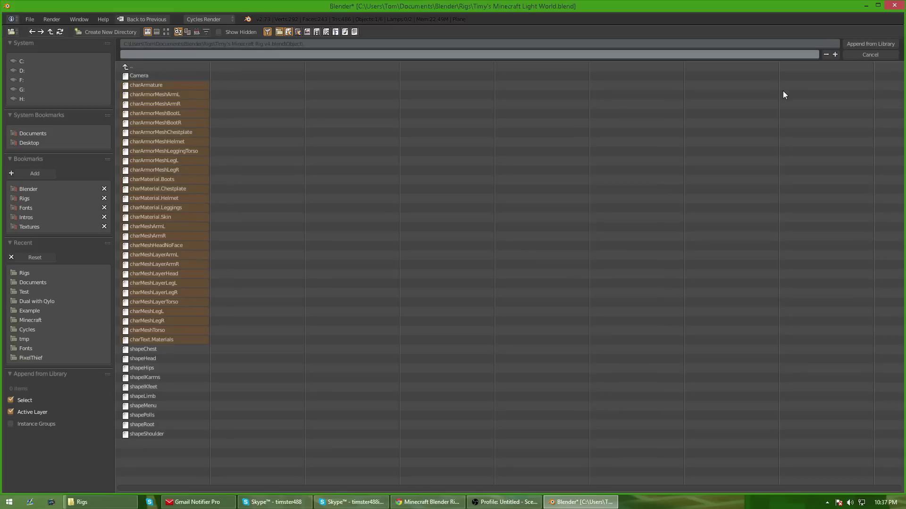
click(867, 42)
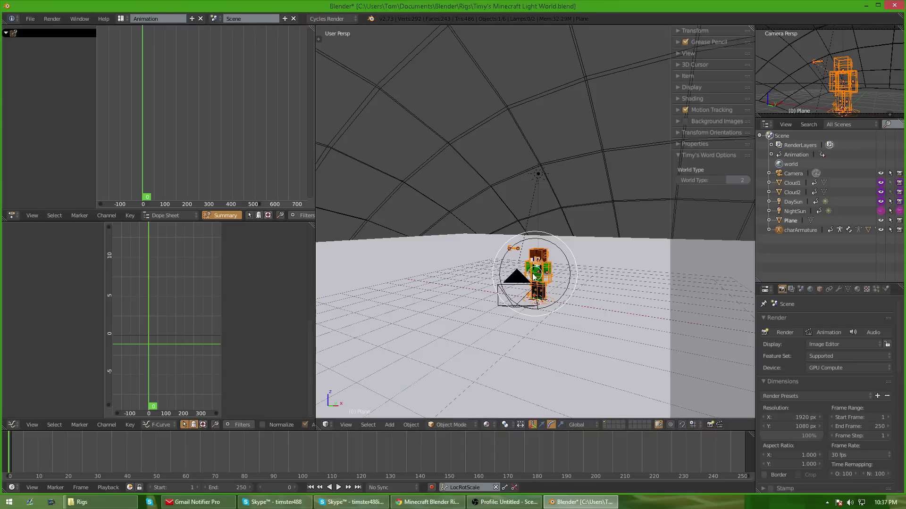
Select the appended character's armature and switch it to Pose Mode
shift+middle_drag(570, 306, 514, 285)
scroll(554, 247, up, 7)
scroll(556, 274, down, 3)
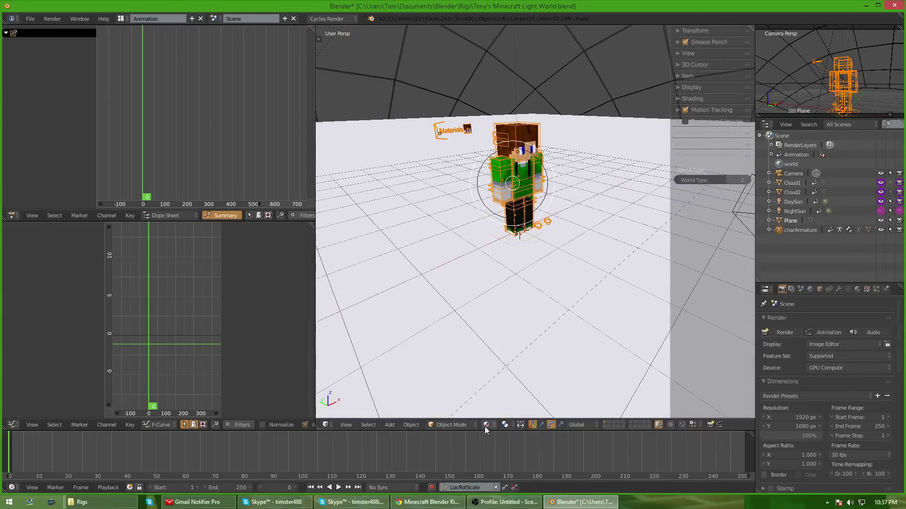
middle_drag(513, 369, 525, 295)
scroll(457, 209, up, 3)
right_click(435, 220)
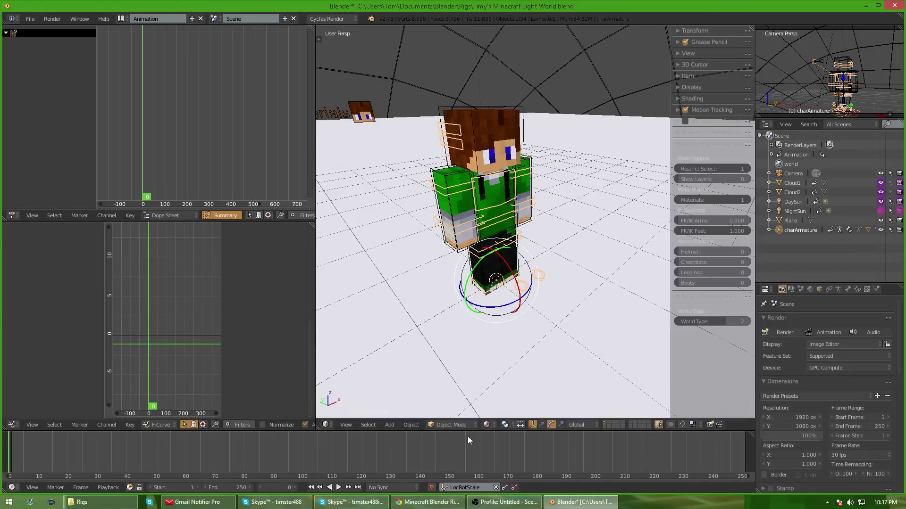
click(452, 425)
click(452, 393)
Select the handle bone beside the Materials label next to the character
middle_drag(454, 394, 500, 244)
right_click(452, 165)
scroll(451, 166, up, 4)
shift+middle_drag(433, 171, 505, 228)
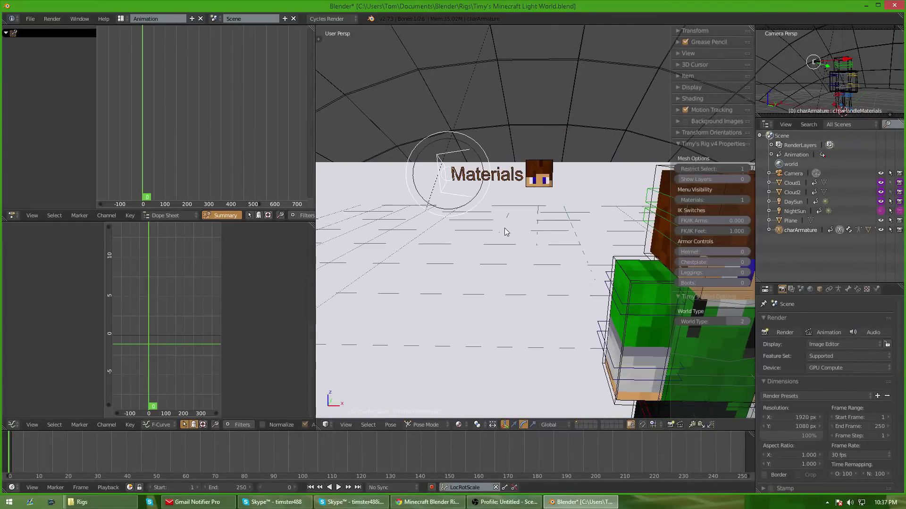
scroll(538, 271, down, 3)
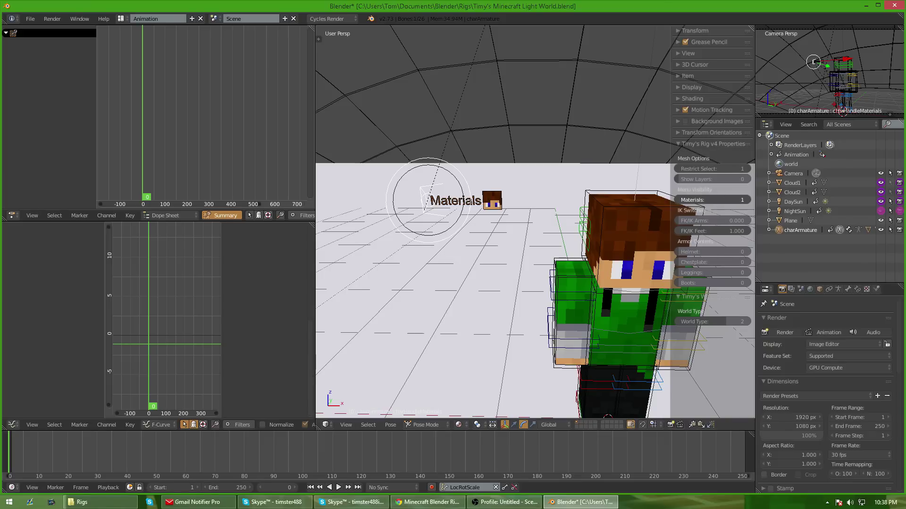
Toggle the rig's Materials menu visibility to 0 and back to 1
drag(732, 200, 681, 199)
scroll(599, 253, down, 2)
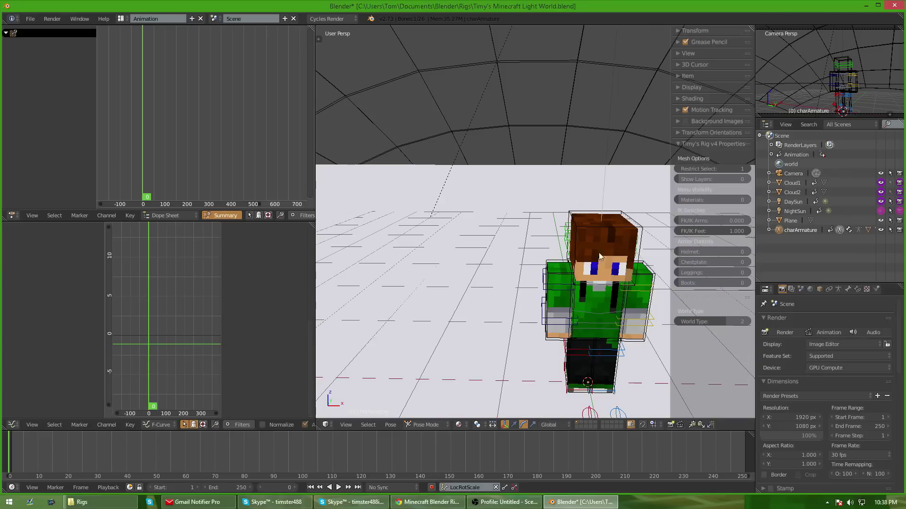
click(689, 200)
scroll(484, 227, up, 3)
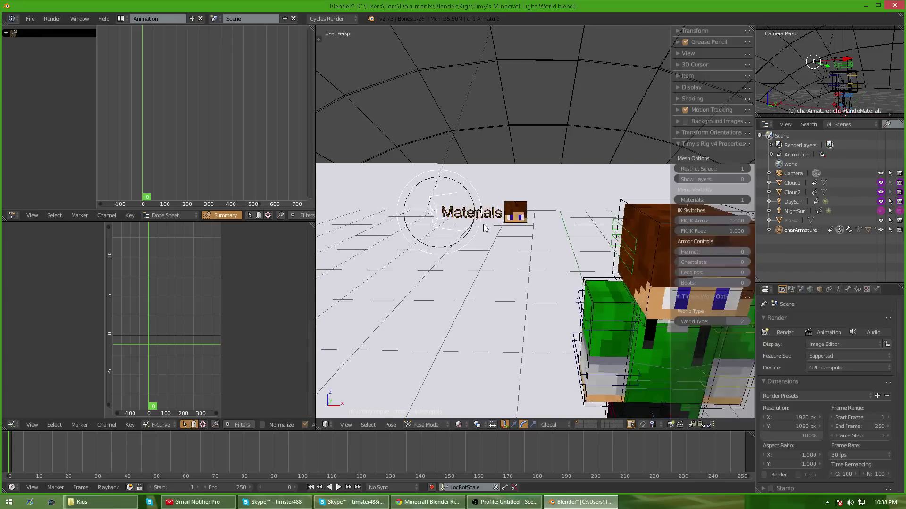
Select the charMaterial.Skin head next to the Materials label and display the surface settings of its Skin material
middle_drag(483, 228, 510, 227)
middle_drag(599, 228, 509, 217)
shift+middle_drag(528, 258, 498, 262)
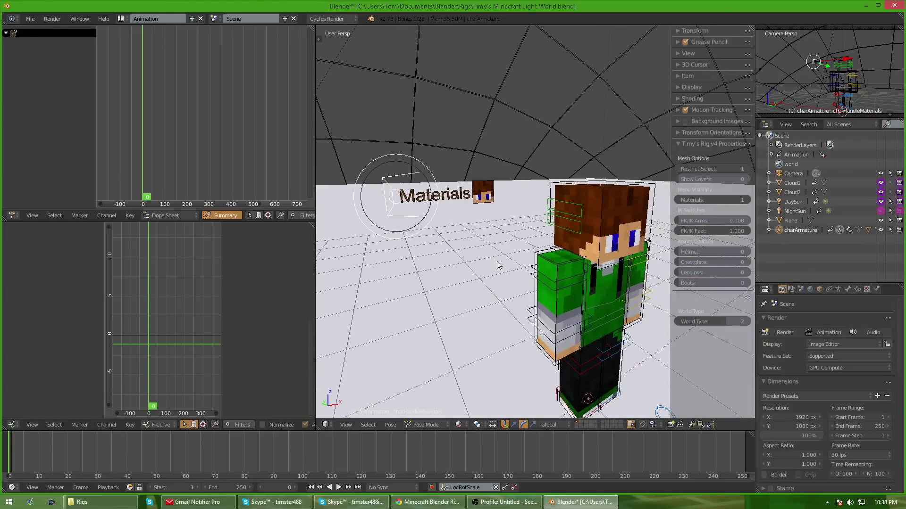
scroll(483, 262, up, 3)
scroll(415, 210, down, 4)
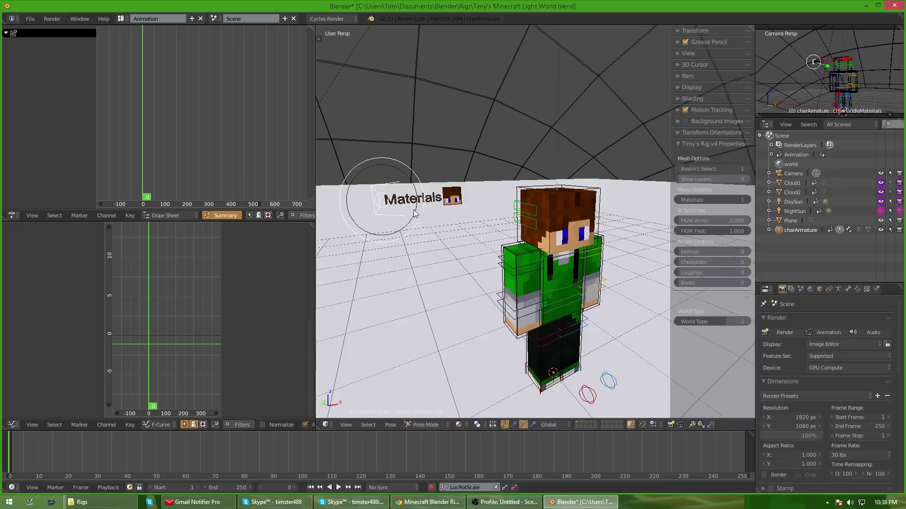
right_click(526, 217)
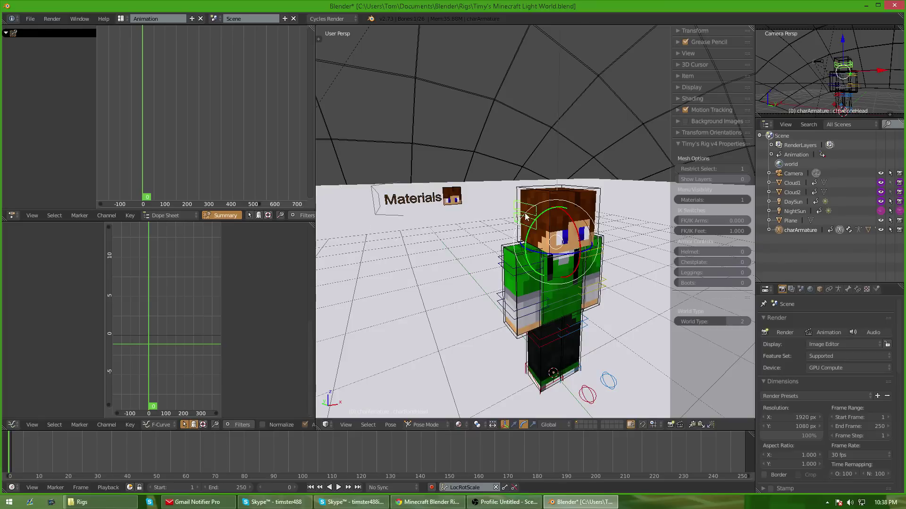
right_click(377, 204)
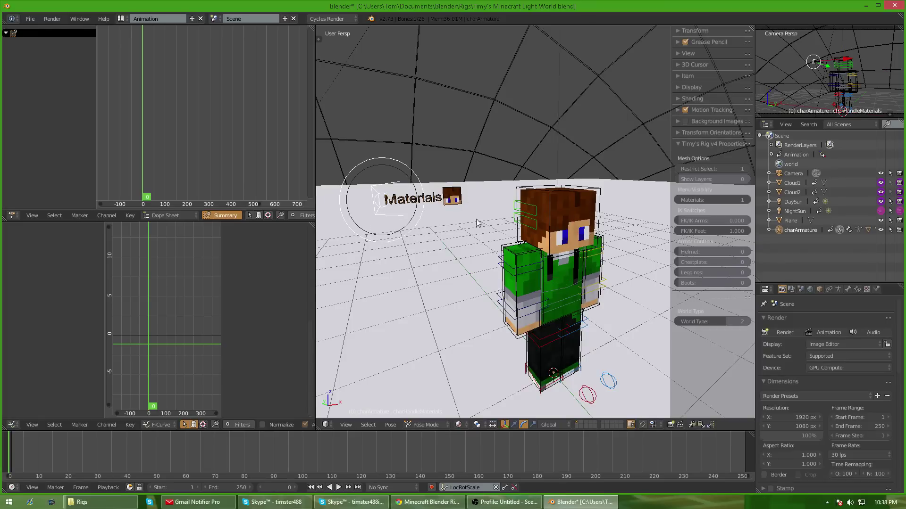
right_click(456, 196)
scroll(457, 195, up, 2)
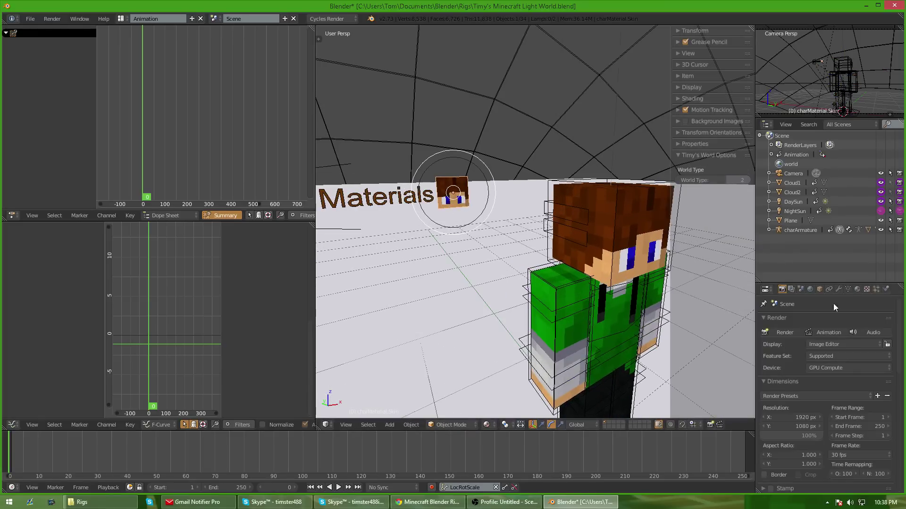
click(856, 289)
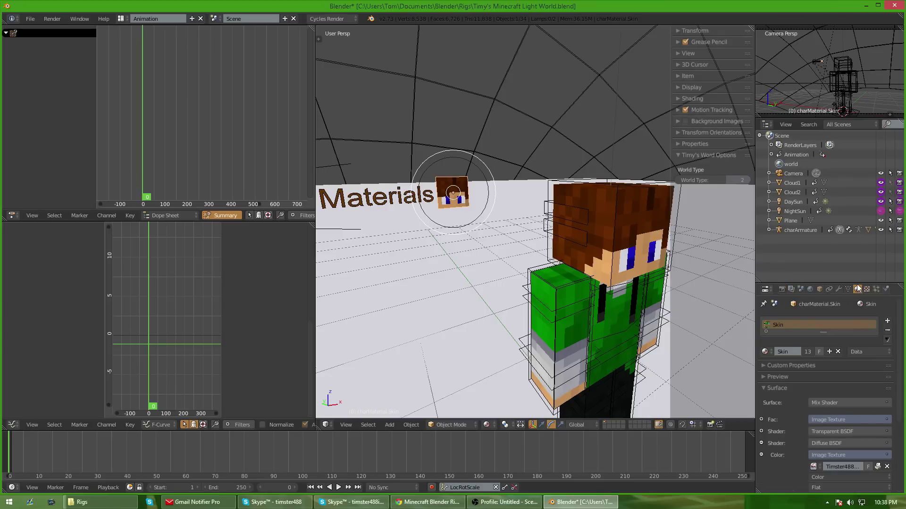
scroll(857, 318, down, 4)
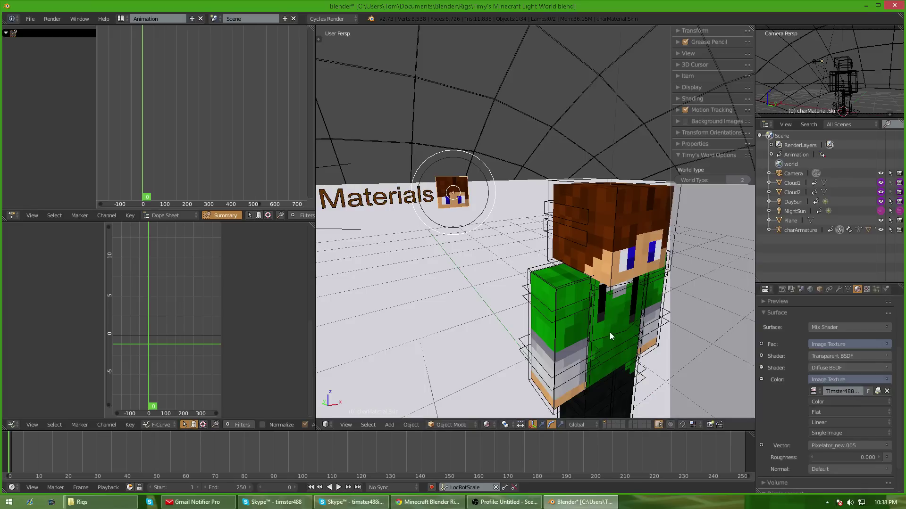
Unlink the current skin image from the Color texture of the Skin material
middle_drag(610, 333, 576, 225)
scroll(631, 251, down, 3)
scroll(623, 322, down, 3)
shift+middle_drag(624, 322, 569, 281)
scroll(569, 282, up, 3)
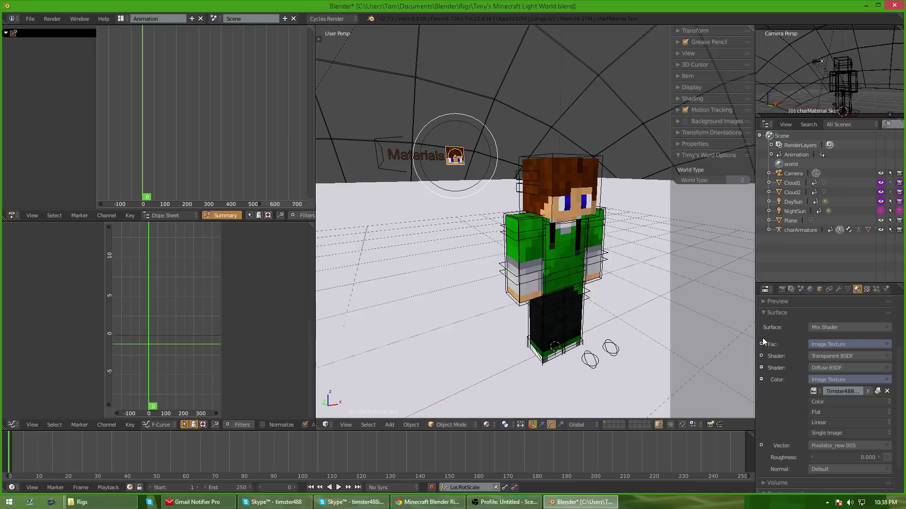
click(887, 392)
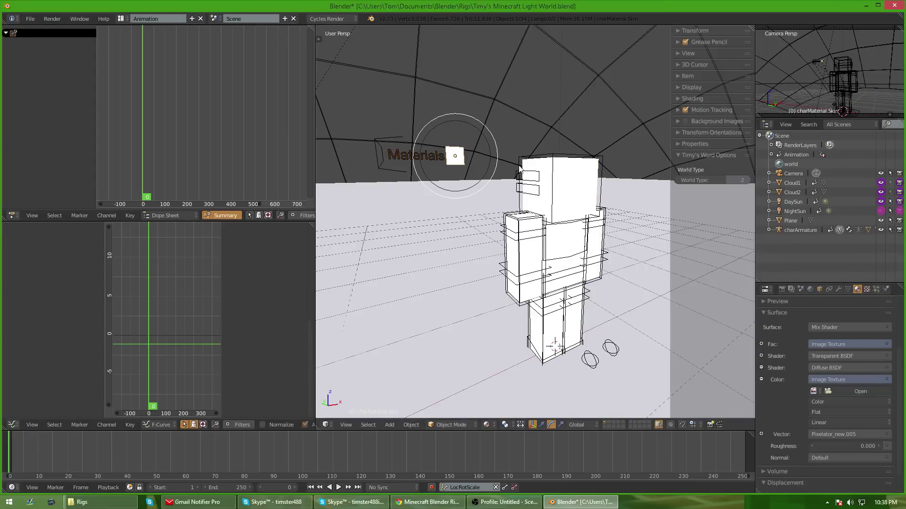
middle_drag(517, 208, 601, 296)
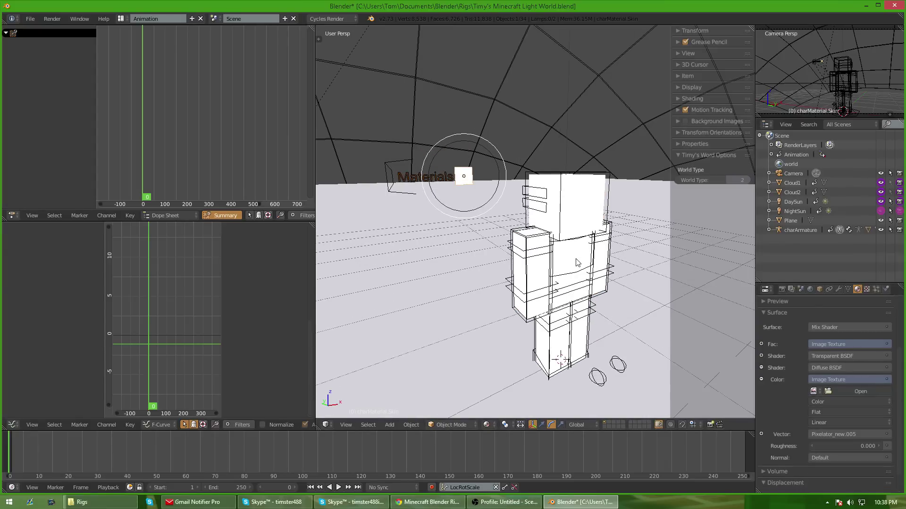
Load Example1.png from the Textures\Minecraft\Example folder as the Skin material's Color image
click(847, 392)
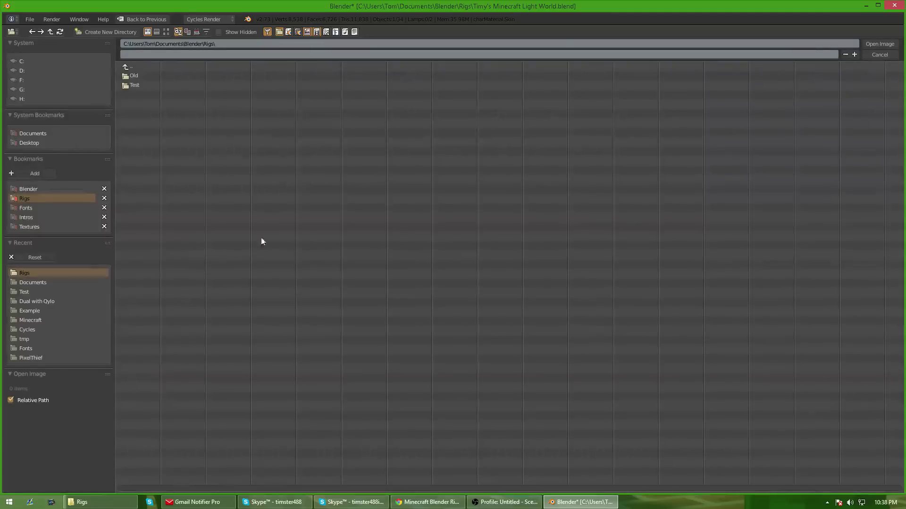
click(37, 226)
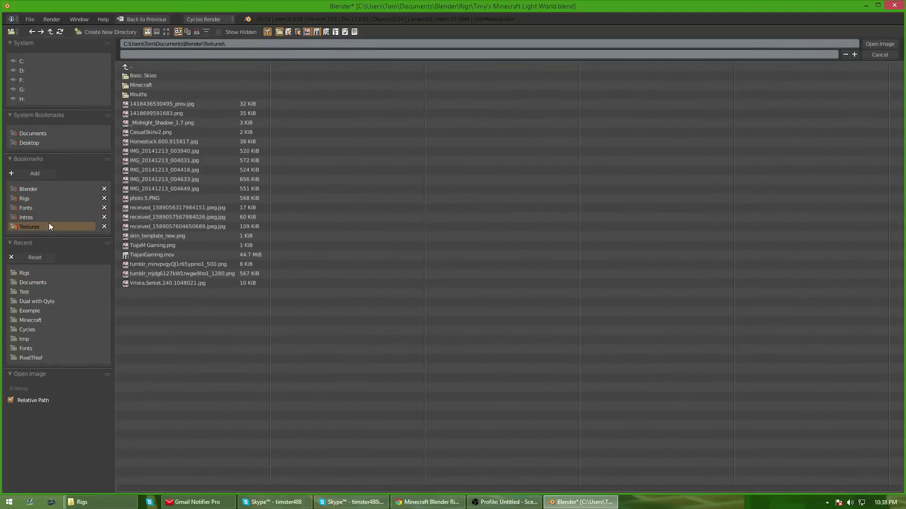
click(143, 84)
click(145, 75)
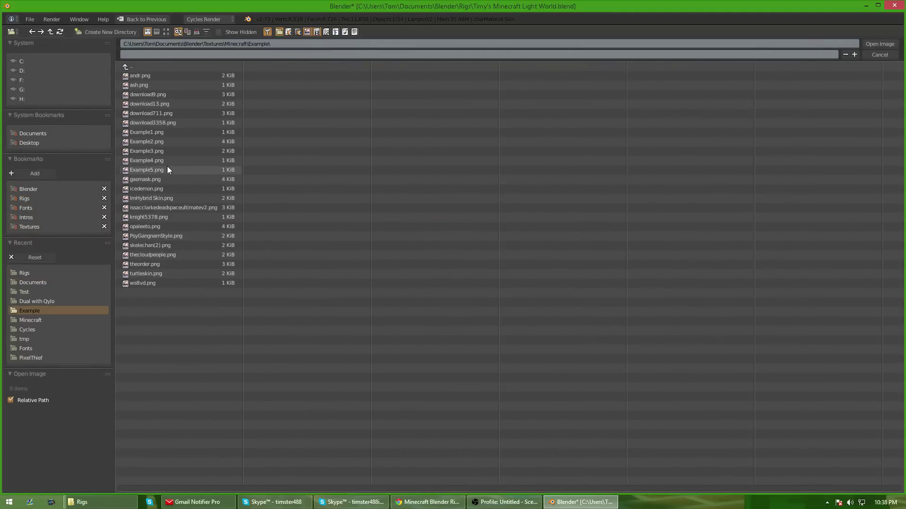
double_click(161, 132)
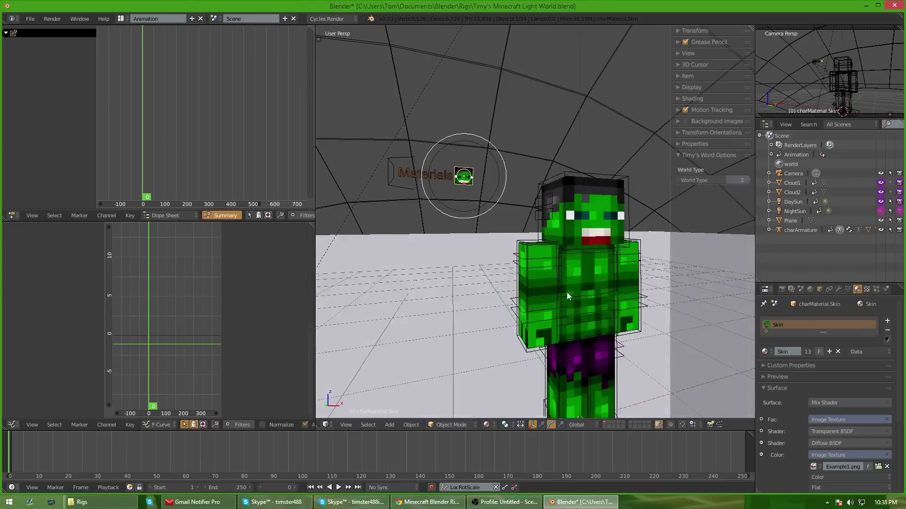
Preview the reskinned character in the world with Rendered viewport shading
mouse_move(567, 292)
middle_down()
mouse_move(499, 214)
mouse_move(479, 216)
middle_up()
click(495, 426)
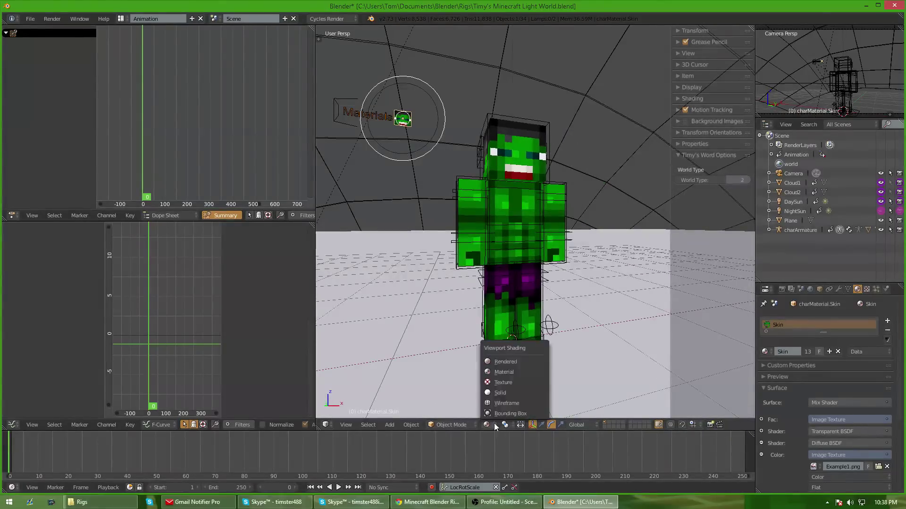
click(508, 362)
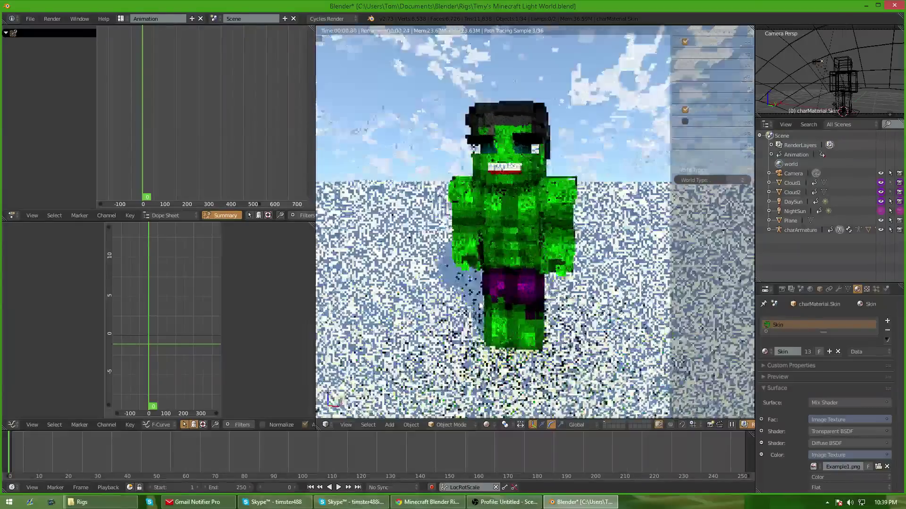
Look over the reskinned character from the side and front in the rendered view and return to Material viewport shading
mouse_move(534, 296)
middle_down()
mouse_move(472, 329)
mouse_move(489, 312)
mouse_move(489, 139)
middle_up()
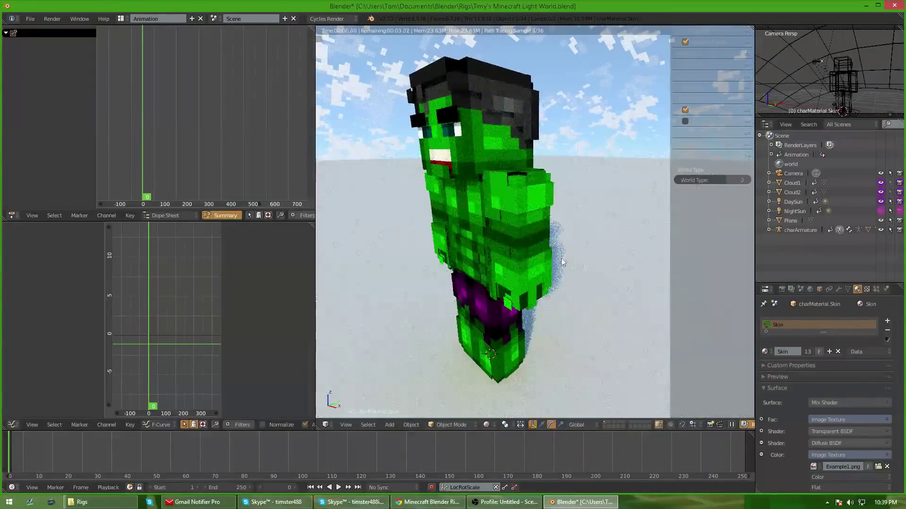
middle_drag(491, 256, 509, 305)
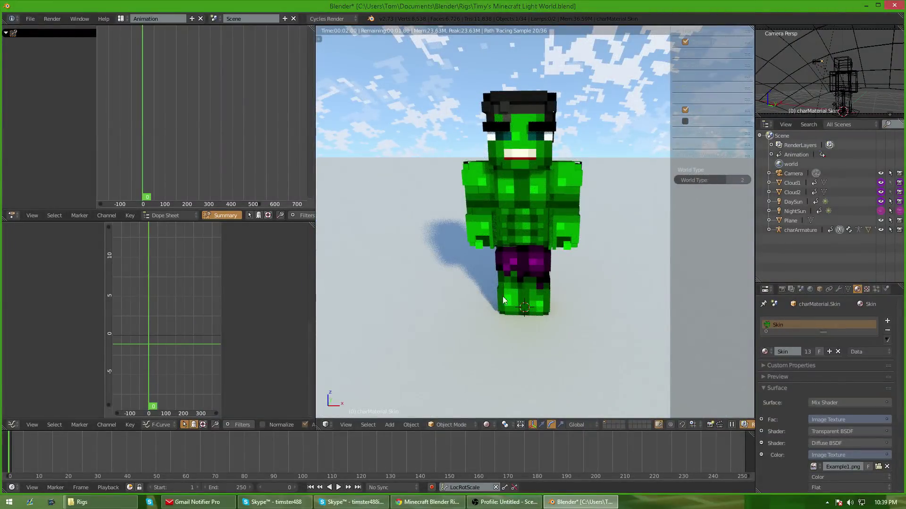
click(490, 425)
click(514, 372)
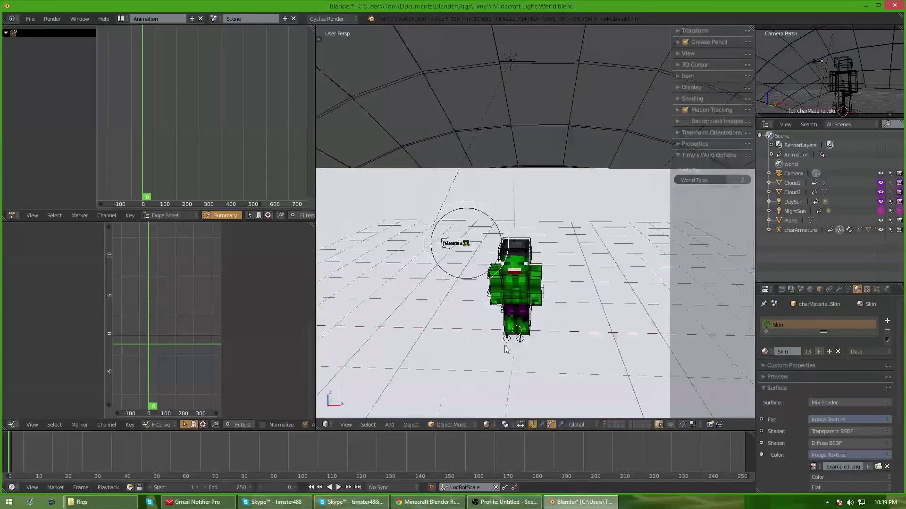
Select the right foot IK bone to see the rig properties, and reselect the skin head beside the Materials label
middle_drag(496, 354, 538, 269)
right_click(500, 287)
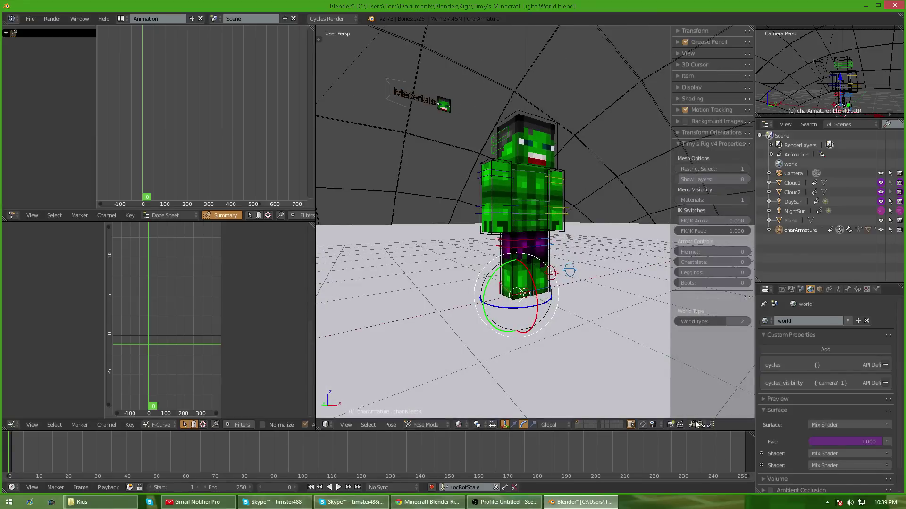
middle_drag(647, 330, 570, 346)
right_click(412, 106)
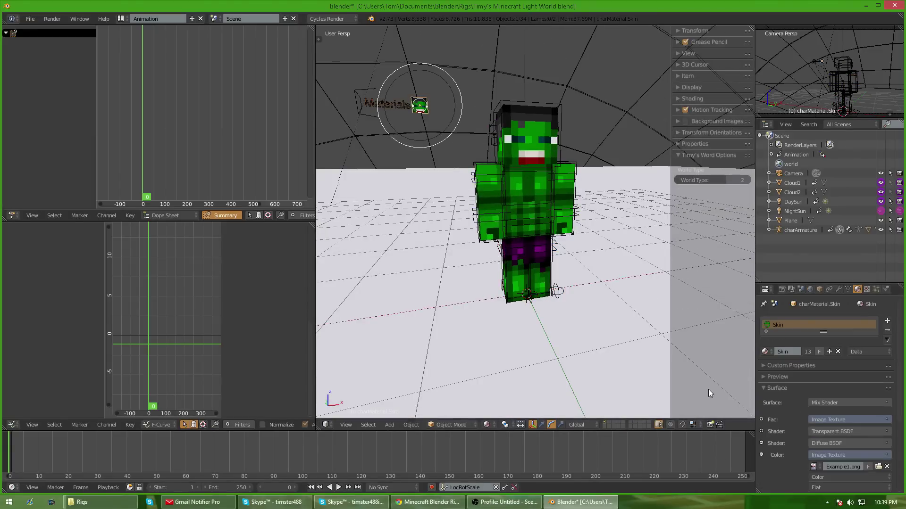
middle_drag(535, 330, 540, 343)
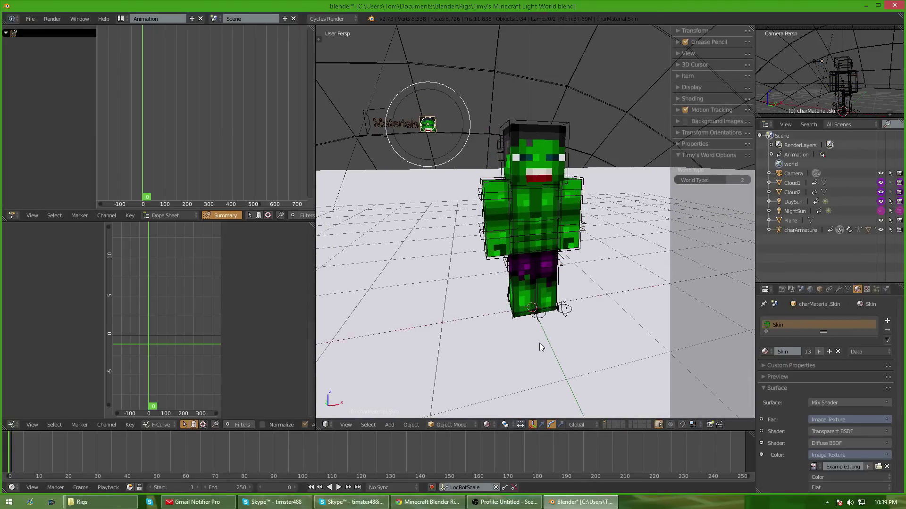
Select the character's right forearm bone and rotate it to bend the arm forward at the elbow
right_click(547, 224)
middle_drag(541, 253, 594, 250)
middle_drag(577, 285, 550, 290)
scroll(557, 326, up, 2)
right_click(477, 191)
middle_drag(479, 192, 526, 205)
key(r)
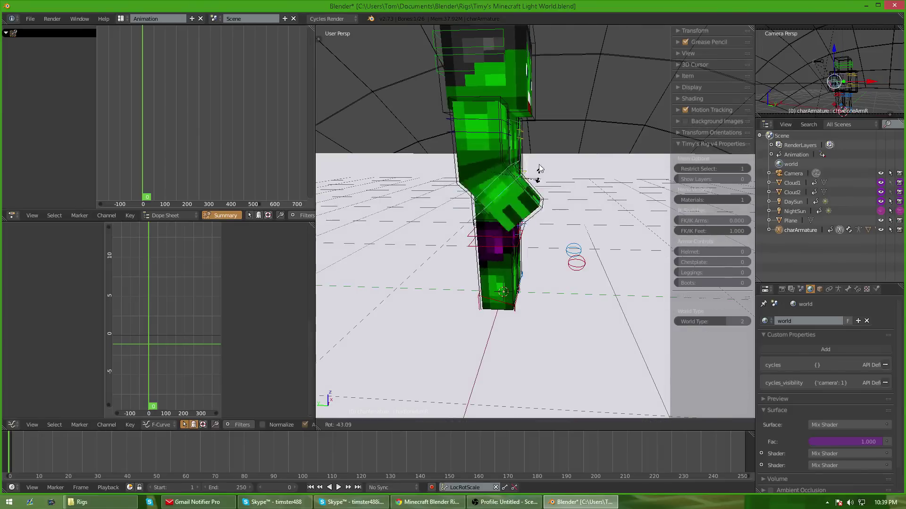
key(Escape)
Preview the bent arm with Rendered viewport shading and return to Material shading
click(458, 425)
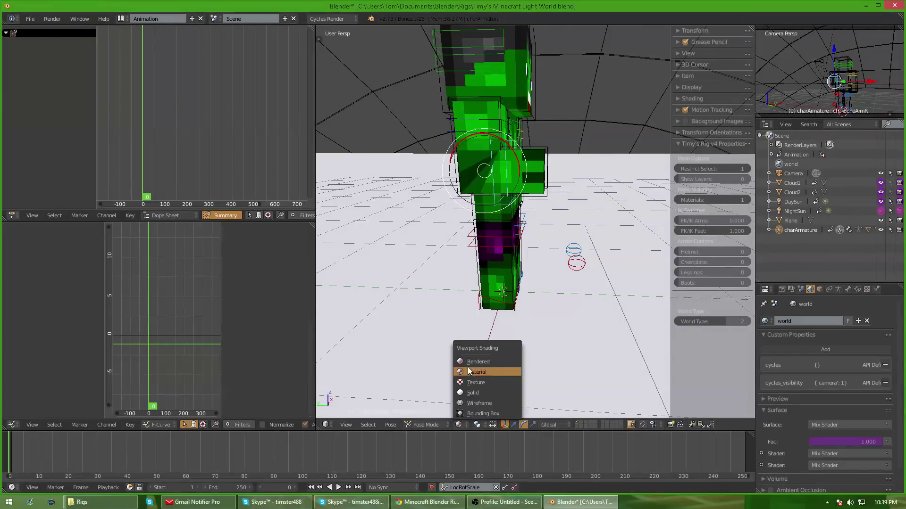
click(468, 368)
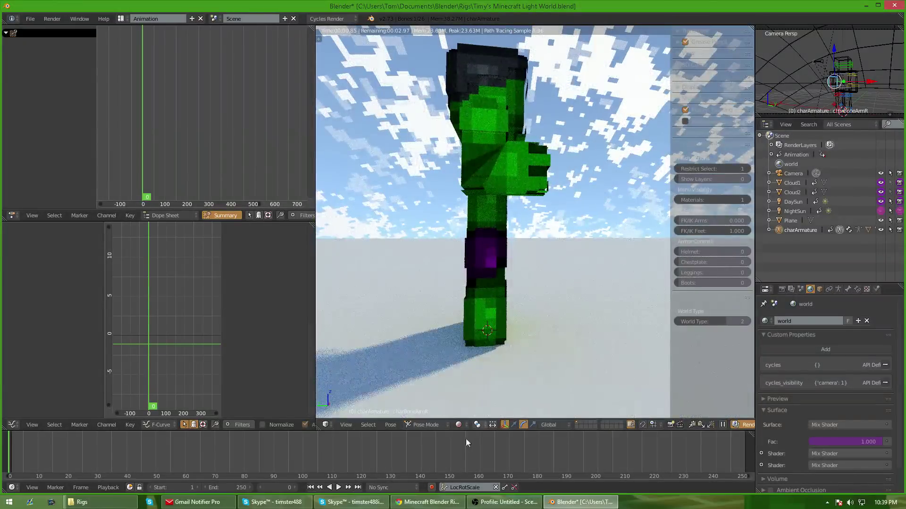
click(462, 425)
click(483, 372)
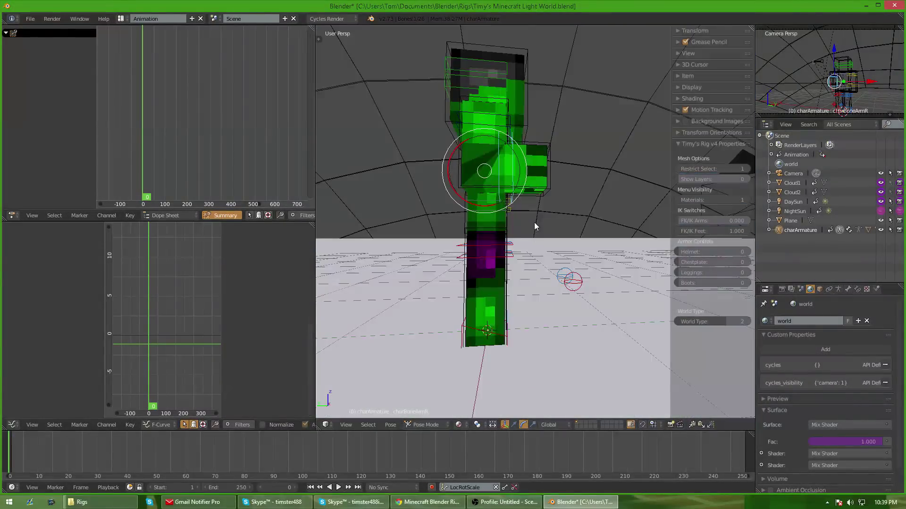
Clear the rotation of the right forearm bone
middle_drag(534, 222, 527, 236)
key(space)
text(r)
key(Escape)
key(alt+r)
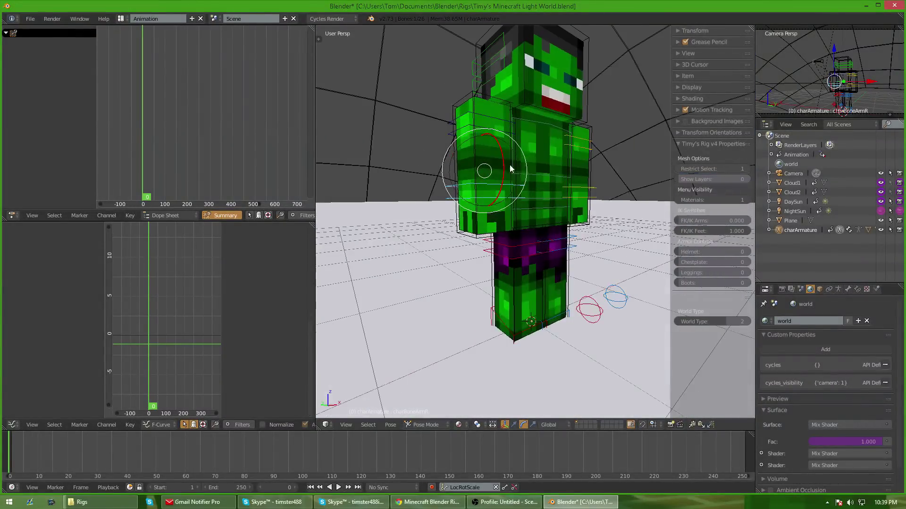
Try a trackball rotation of the chest bone and select the hips bone
right_click(549, 179)
key(r)
key(r)
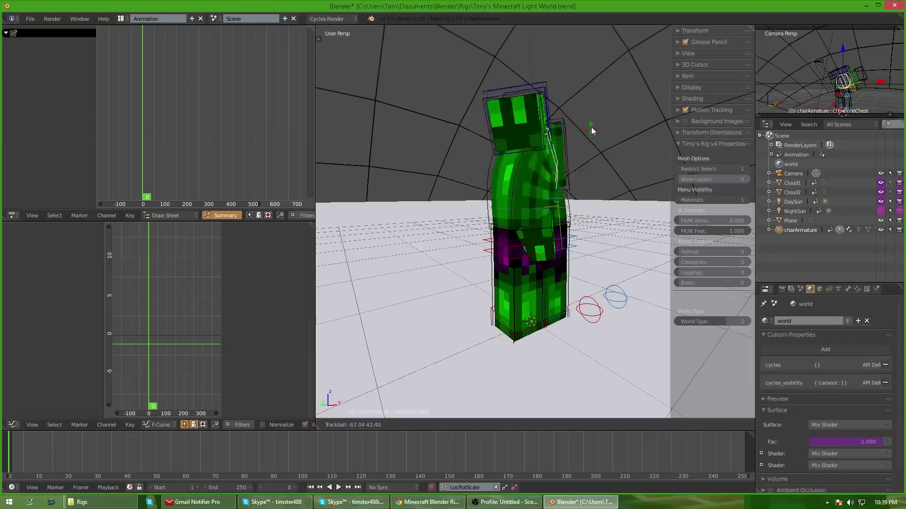
right_click(555, 187)
right_click(534, 196)
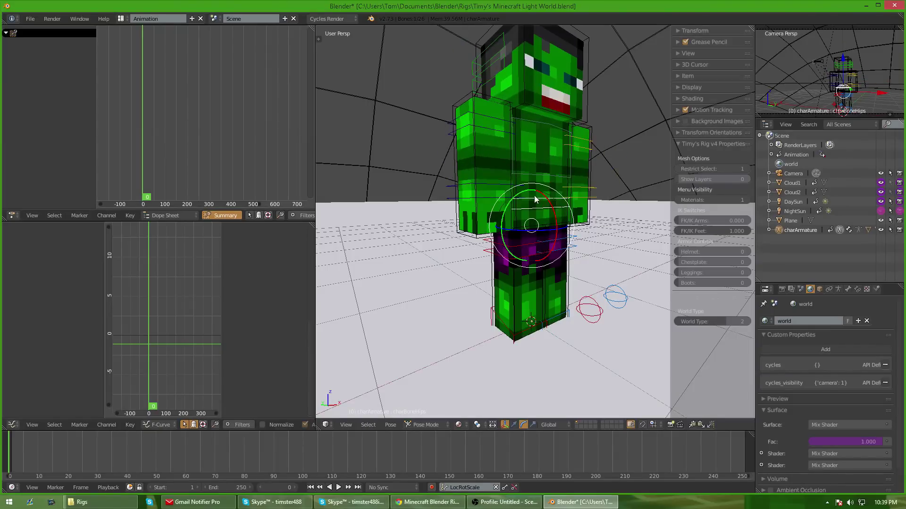
Set FK/IK Arms to 1.000 and move the right hand's IK control so the arm bends
key(KP_1)
middle_drag(537, 336, 515, 349)
drag(693, 220, 749, 220)
right_click(464, 249)
middle_drag(464, 253, 520, 260)
key(g)
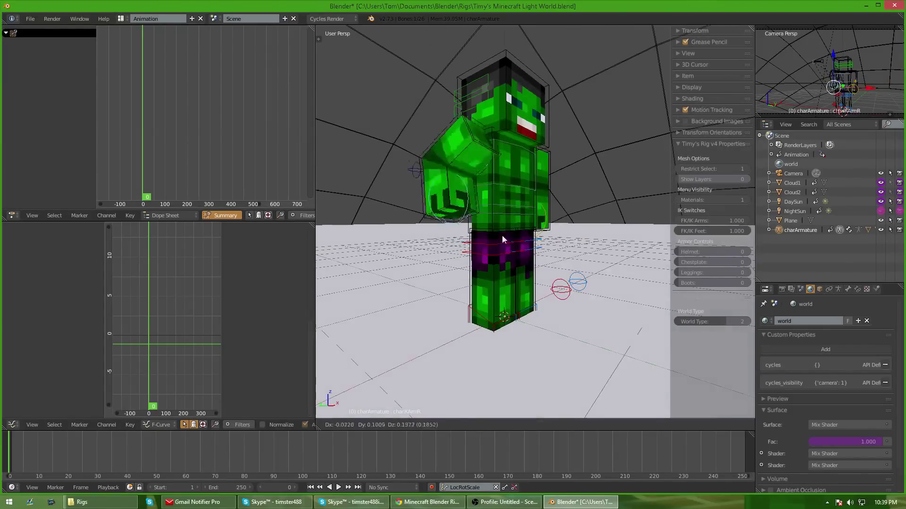
click(497, 237)
Return FK/IK Arms to 0.000 and select the right forearm bone
drag(726, 224, 677, 221)
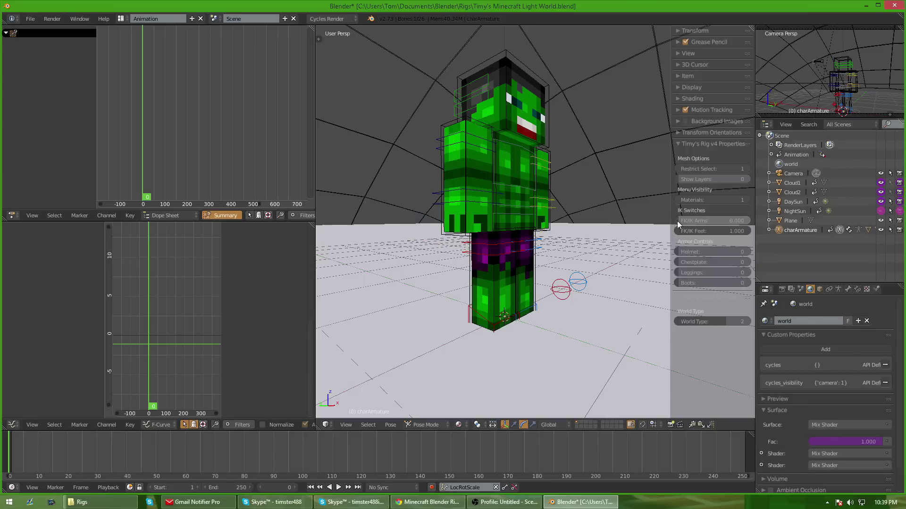
right_click(471, 192)
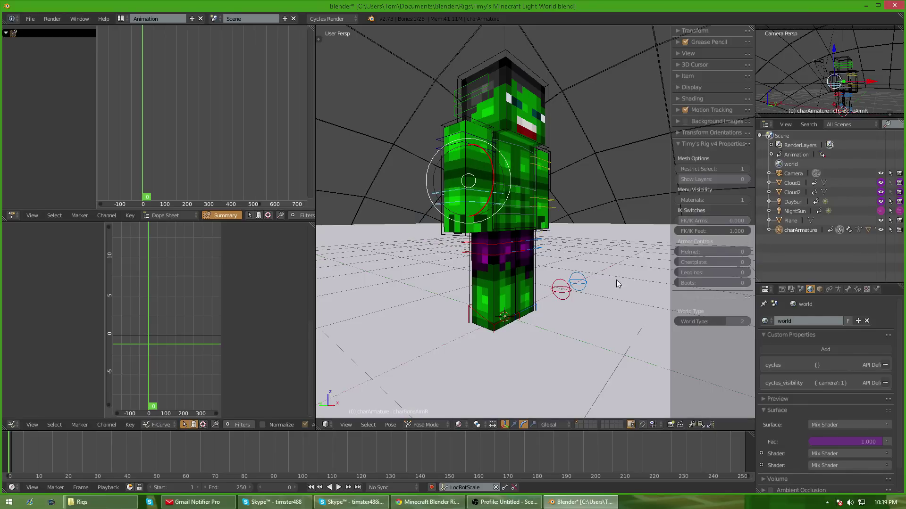
Set FK/IK Feet to 0.000 and rotate the right lower leg bone backward by about 104 degrees
right_click(488, 324)
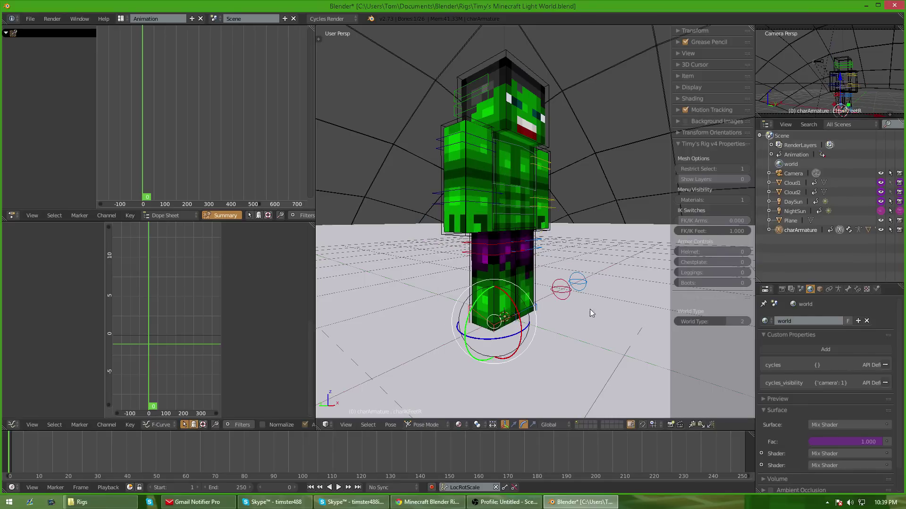
drag(735, 231, 589, 322)
right_click(499, 298)
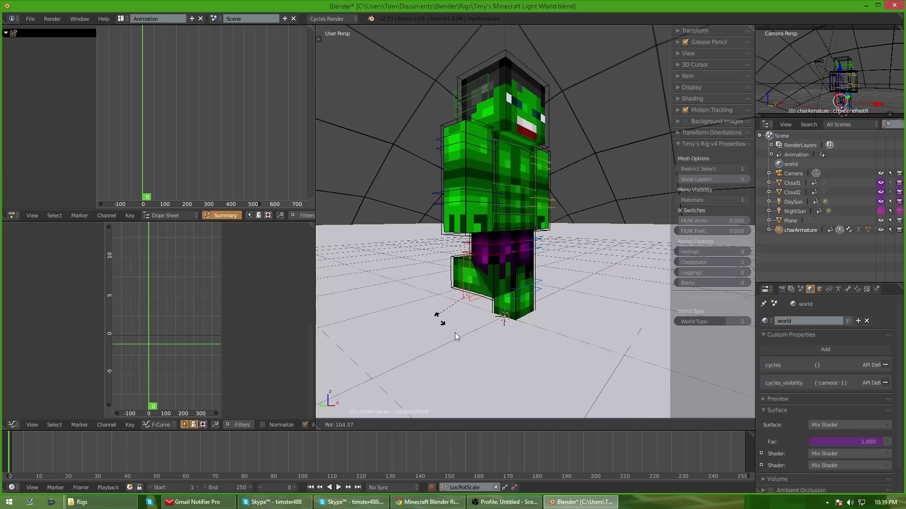
Set FK/IK Feet back to 1.000
drag(729, 231, 764, 231)
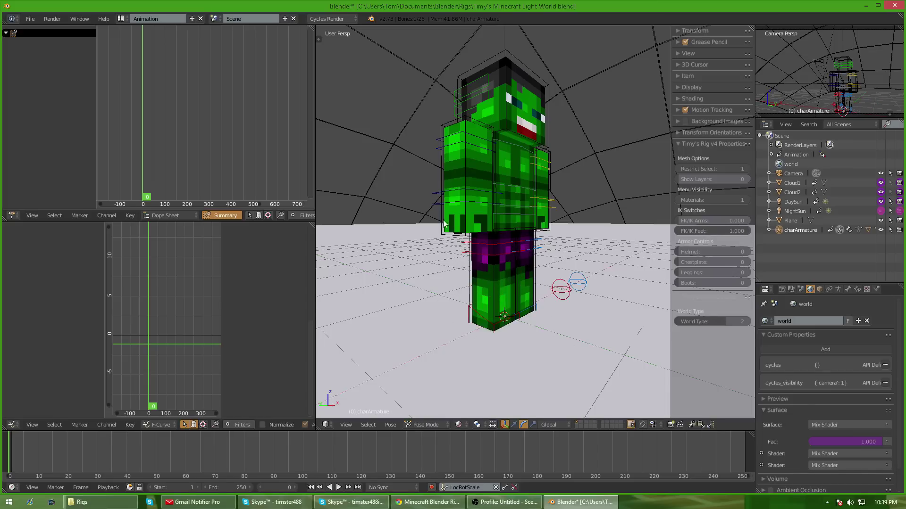
middle_drag(543, 246, 468, 225)
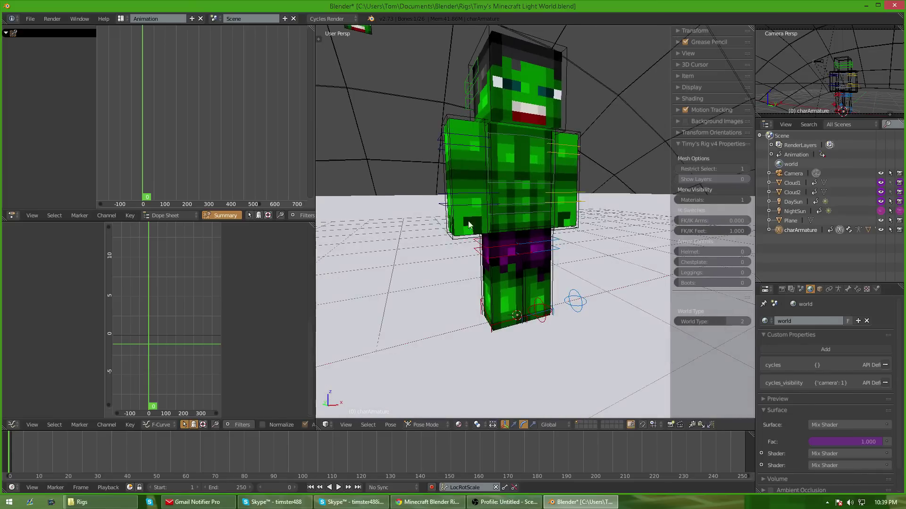
middle_drag(532, 348, 542, 264)
drag(737, 230, 739, 230)
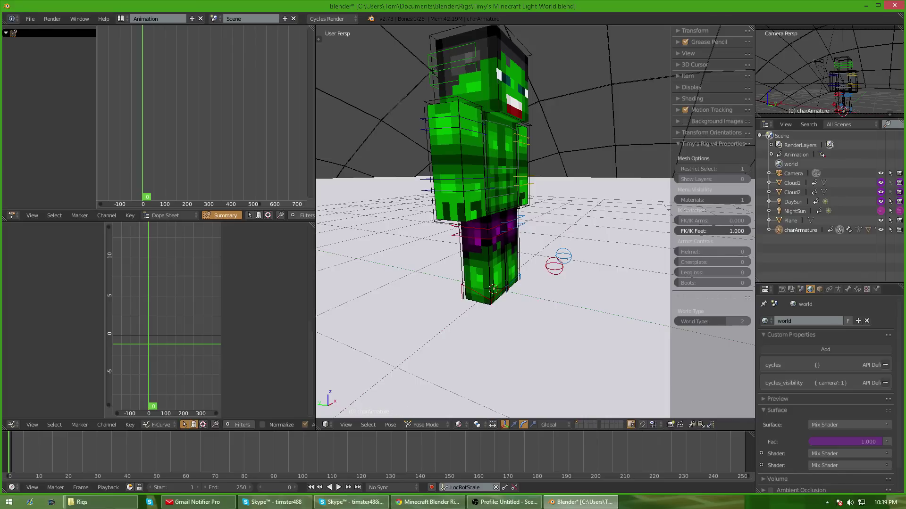
Try lowering the hips bone about 0.38 along the global Z axis with the feet in IK mode
scroll(493, 282, down, 2)
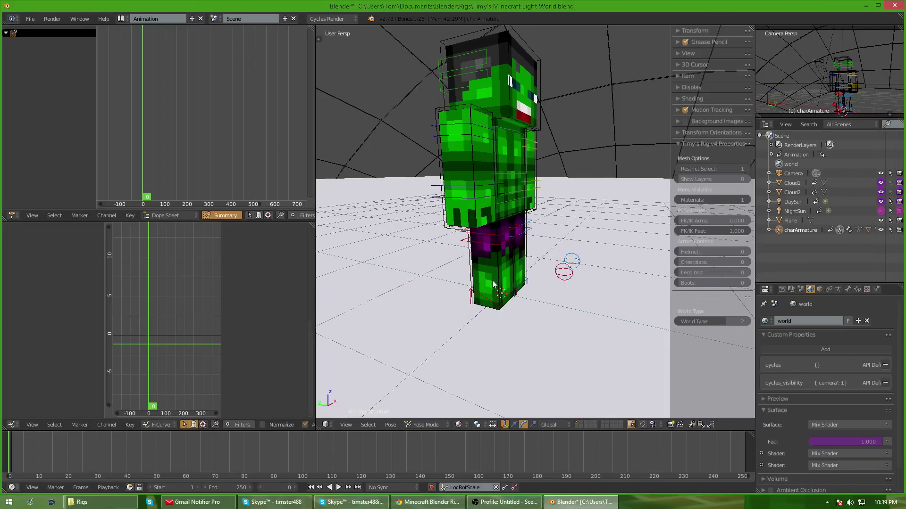
shift+middle_drag(497, 291, 514, 324)
right_drag(522, 257, 529, 278)
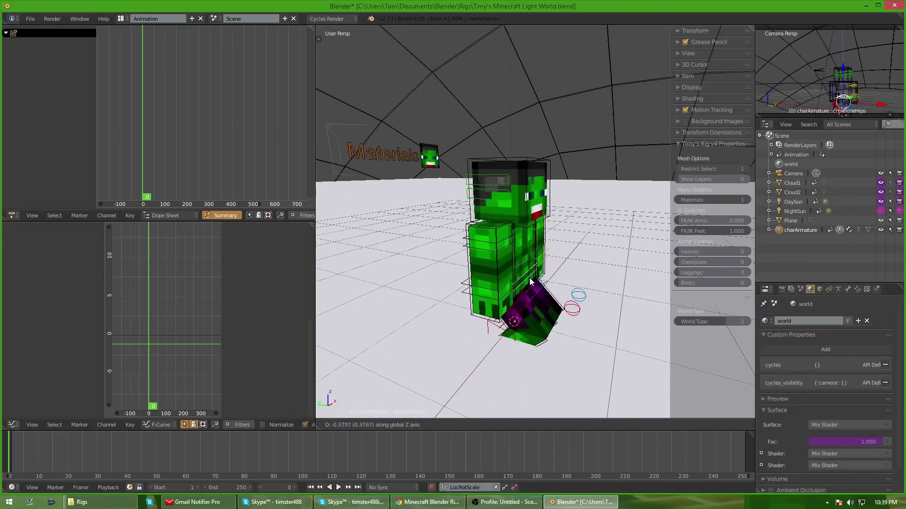
right_click(529, 279)
middle_drag(523, 338, 702, 313)
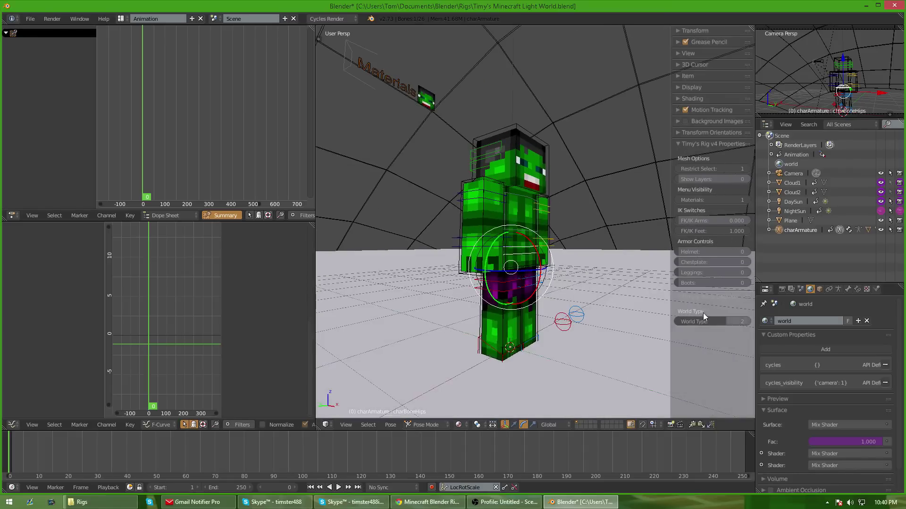
Keyframe FK/IK Feet at 1.000 on frame 20 and at 0.000 on frame 30
click(68, 440)
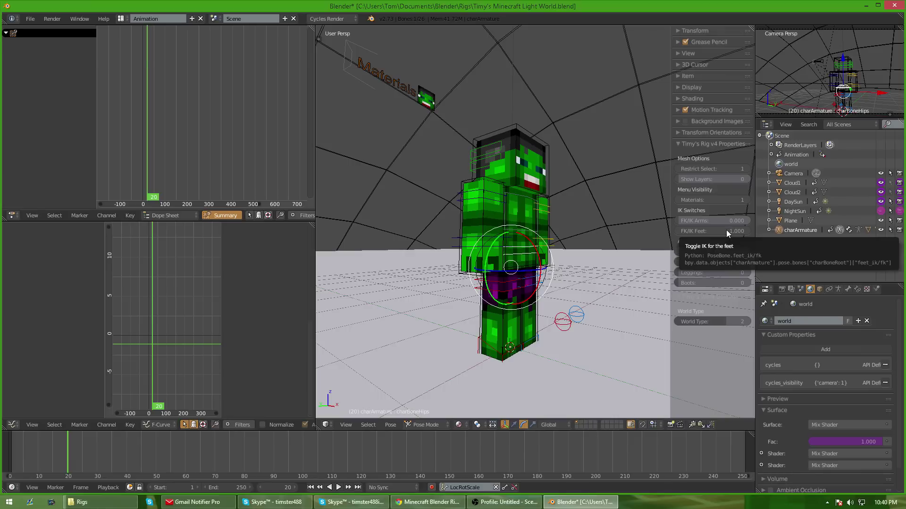
key(i)
click(98, 457)
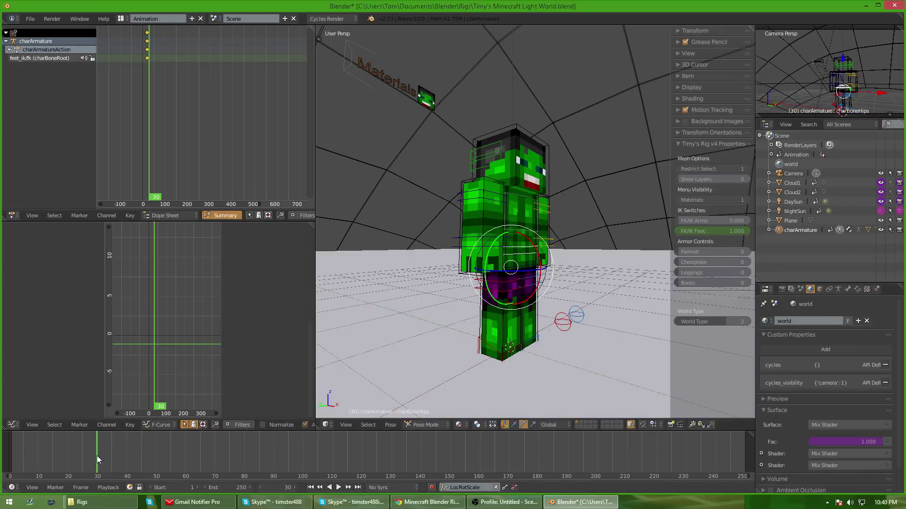
drag(712, 230, 689, 230)
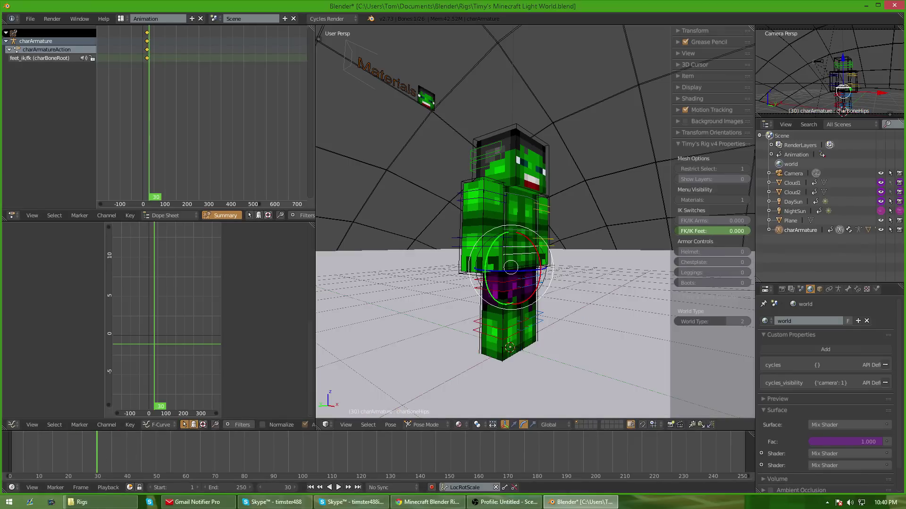
key(i)
Play and scrub the animation around frames 20 to 30 to check the FK/IK Feet transition
key(alt+a)
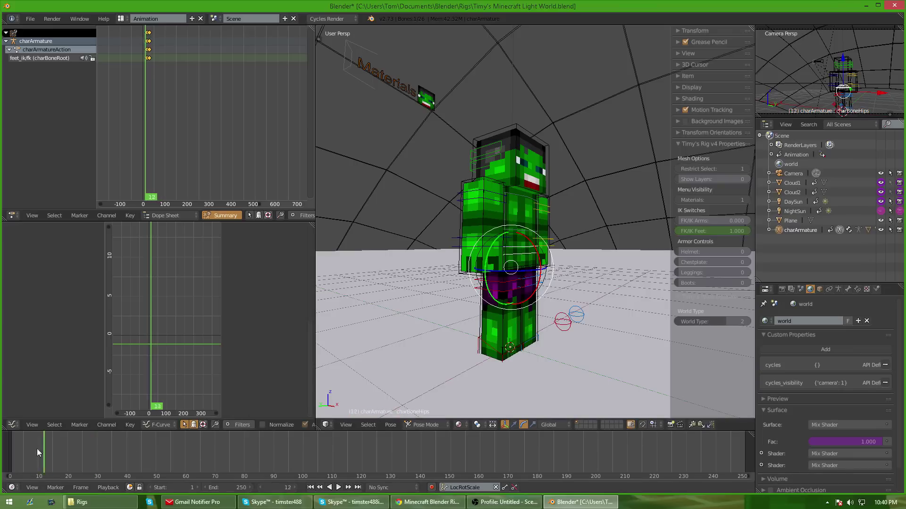
key(alt+a)
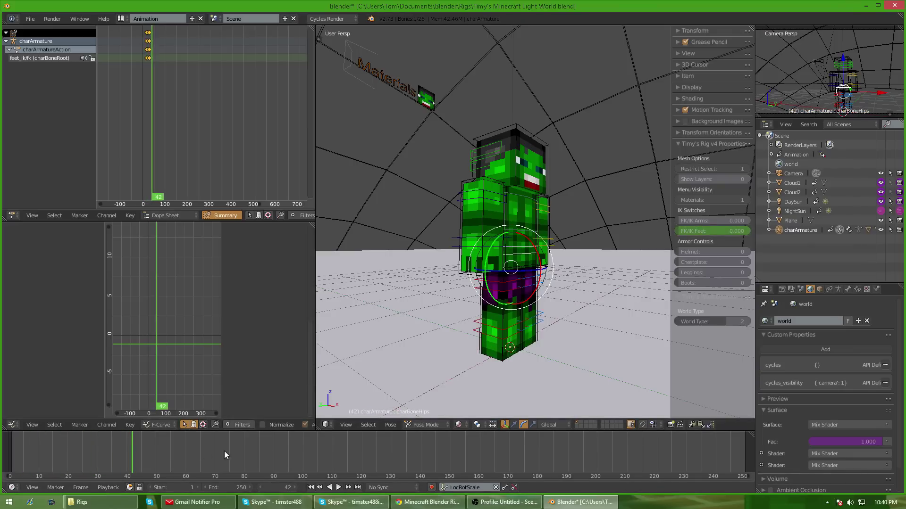
click(52, 448)
key(alt+a)
key(alt+a)
mouse_move(75, 448)
mouse_down()
mouse_move(35, 456)
mouse_move(75, 454)
mouse_up()
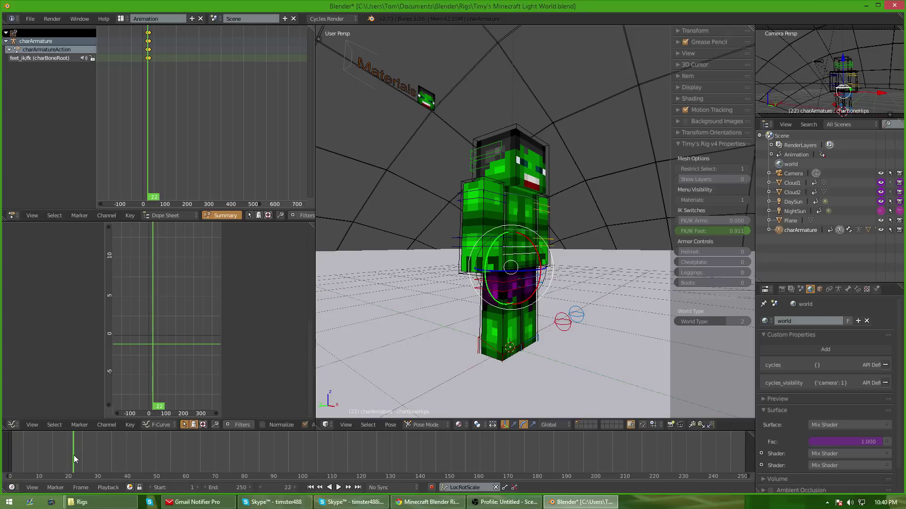
Insert a LocRotScale keyframe for the hips bone on frame 20
click(68, 455)
right_click(520, 258)
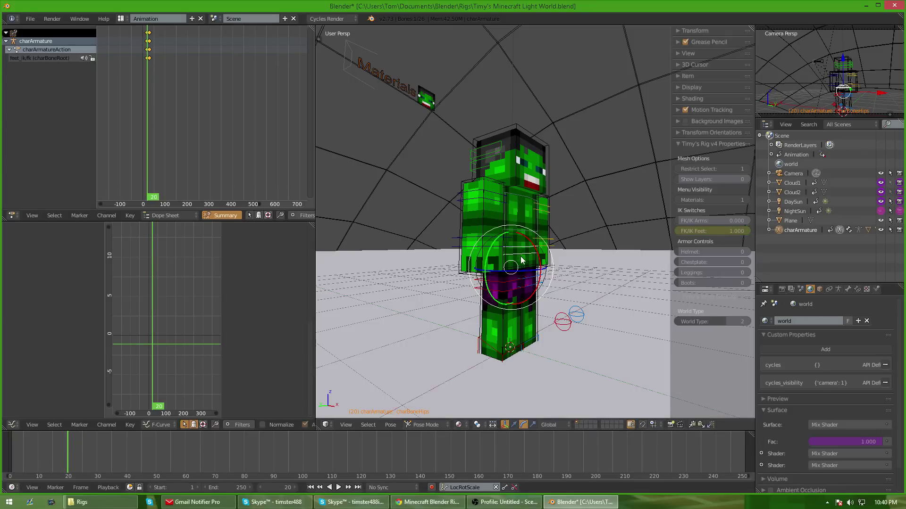
key(i)
On frame 30, rotate and raise the hips bone so the character hangs head-down in mid-air, and insert a LocRotScale keyframe
middle_drag(531, 309, 554, 314)
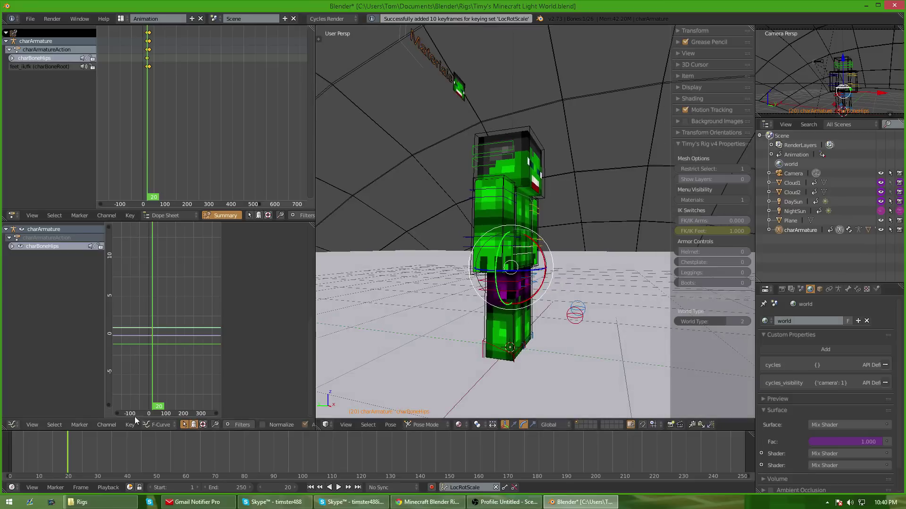
click(73, 459)
drag(73, 458, 100, 456)
key(r)
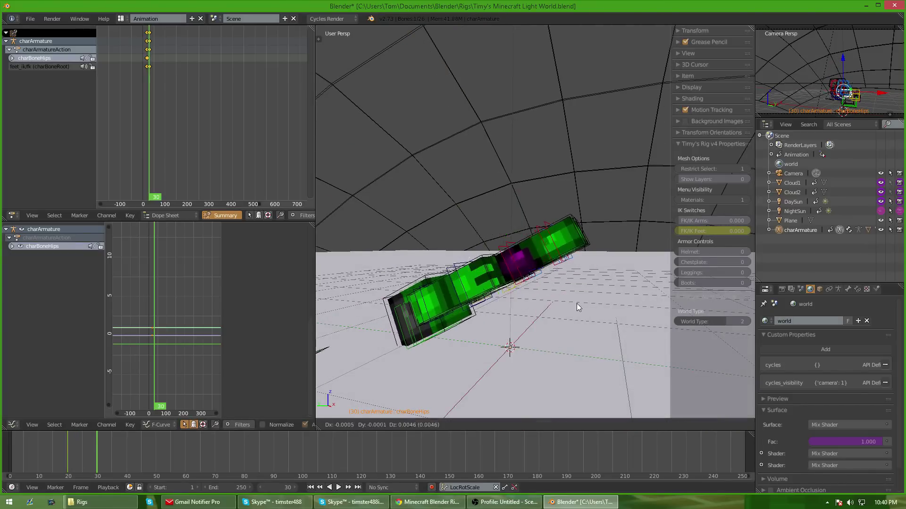
click(517, 321)
key(i)
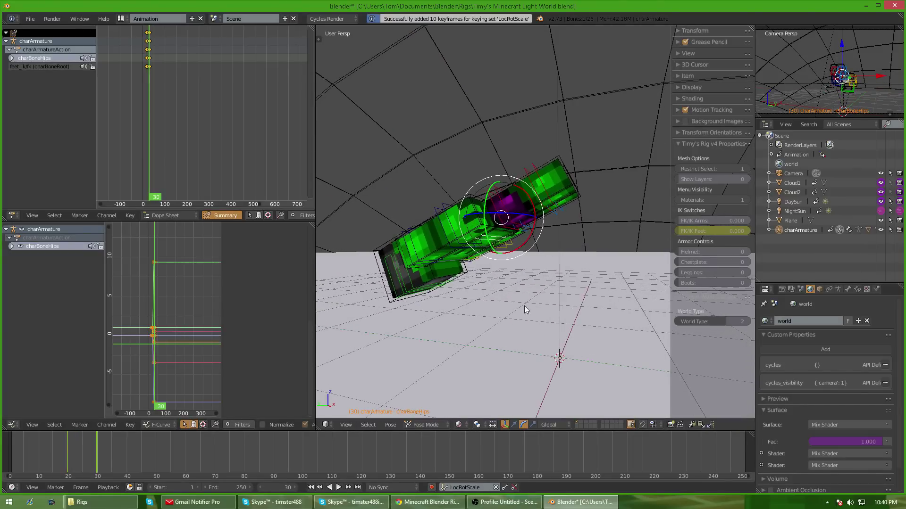
On frame 40, rotate the hips bone to a leaning upright pose, lower it to the ground, and insert a LocRotScale keyframe
drag(95, 451, 127, 448)
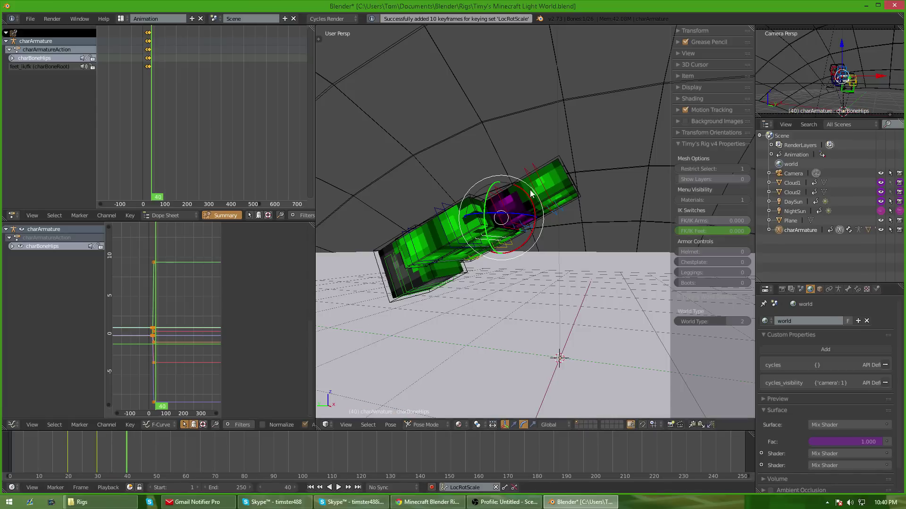
key(r)
click(453, 305)
middle_drag(454, 305, 607, 302)
key(g)
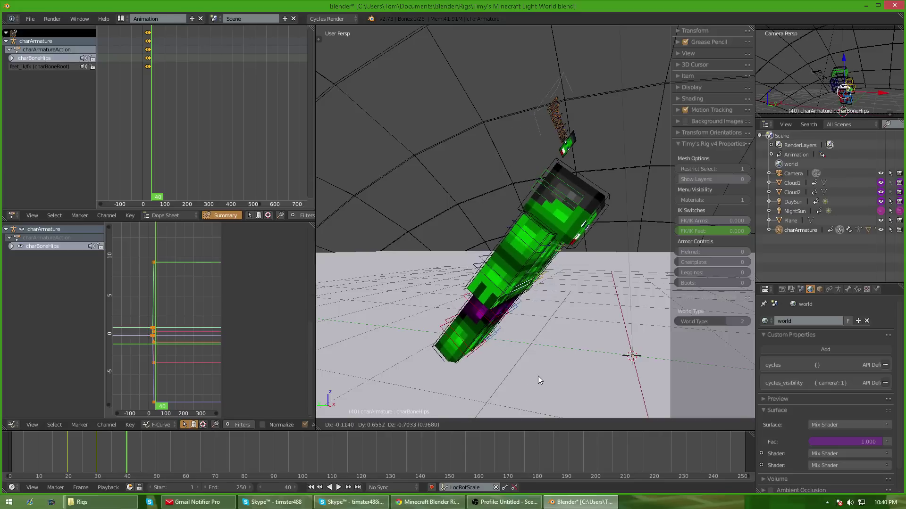
click(537, 371)
key(i)
Re-pose the hips bone head-down and higher in the air on frame 40, and replace its LocRotScale keyframe
mouse_move(129, 439)
mouse_down()
mouse_move(61, 443)
mouse_move(137, 439)
mouse_move(104, 439)
mouse_move(126, 439)
mouse_up()
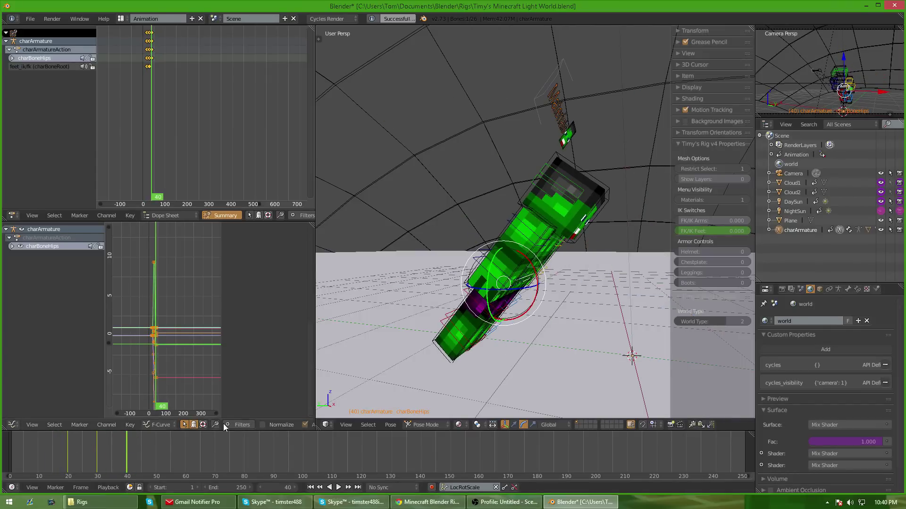
drag(536, 273, 486, 212)
key(i)
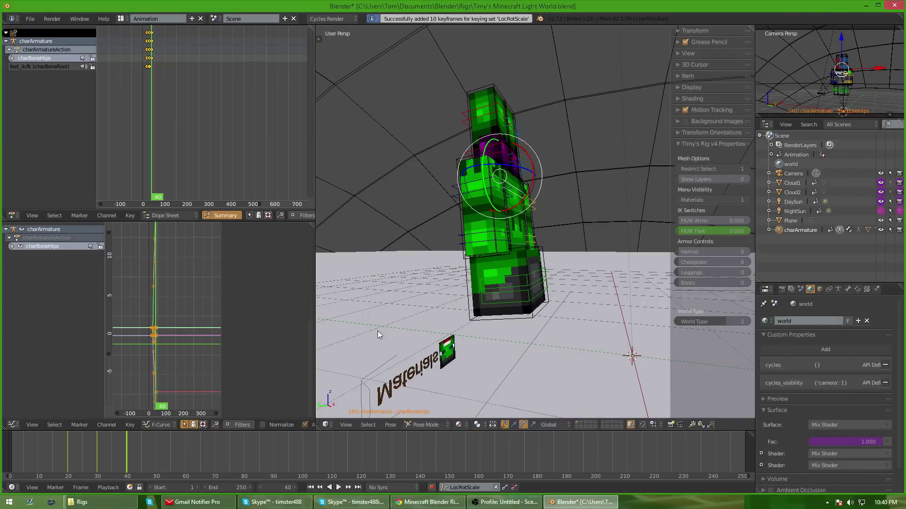
Try shifting the frame 40 hips keyframes about 16 frames forward, and delete them
drag(126, 451, 76, 446)
key(shift+d)
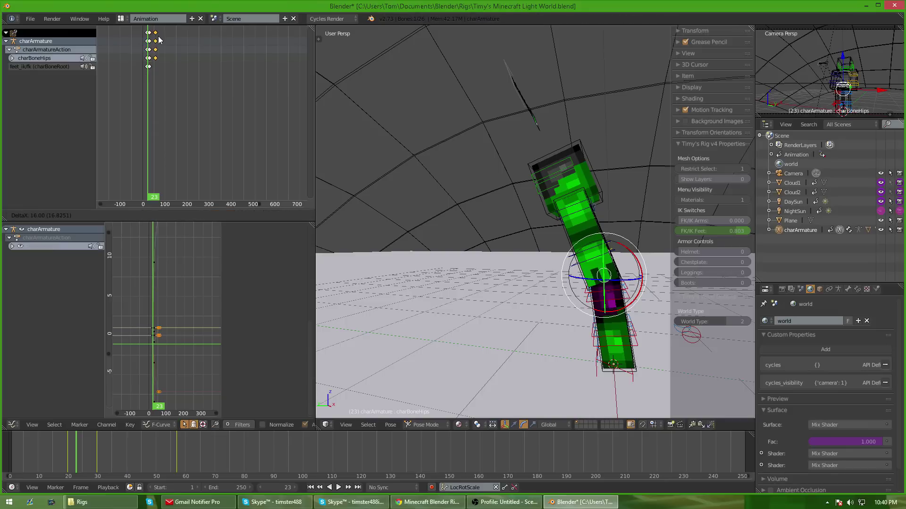
click(161, 41)
key(x)
click(161, 41)
On frame 12, lower the hips bone so the knees bend into a crouch, and insert a LocRotScale keyframe
click(100, 53)
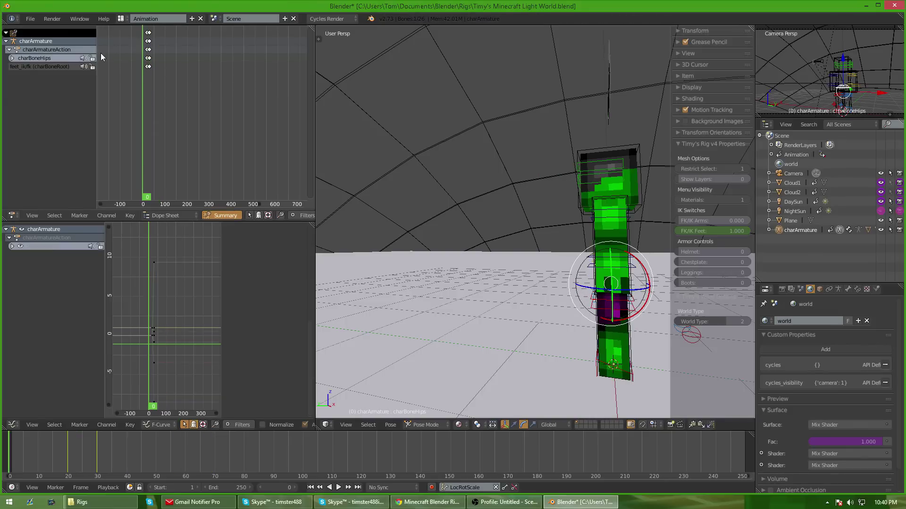
drag(146, 45, 144, 45)
mouse_move(153, 104)
middle_down()
mouse_move(136, 89)
mouse_move(131, 98)
mouse_move(141, 98)
middle_up()
scroll(132, 97, up, 13)
click(124, 59)
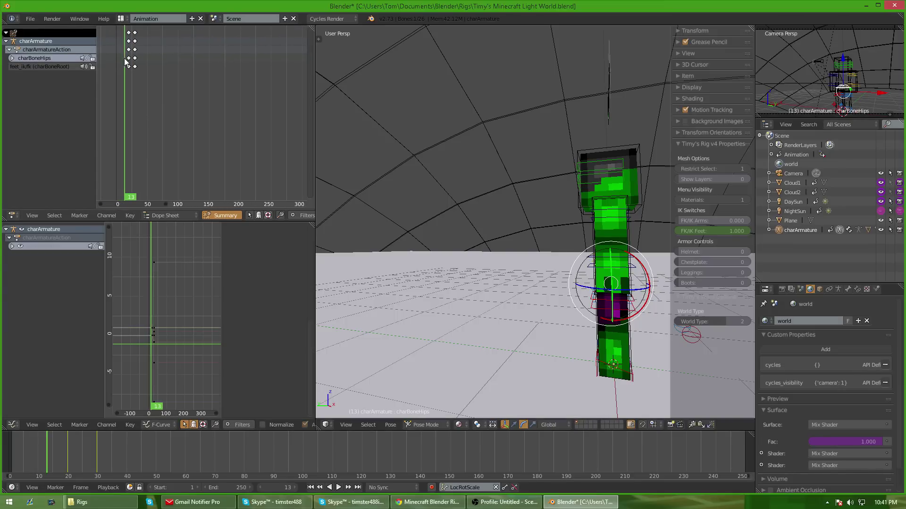
middle_drag(670, 337, 605, 333)
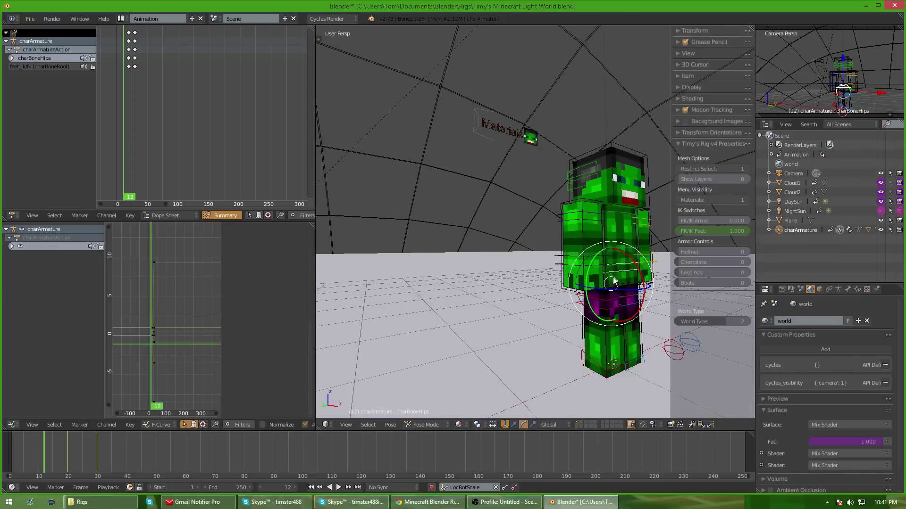
right_click(615, 276)
middle_drag(616, 274, 610, 272)
key(g)
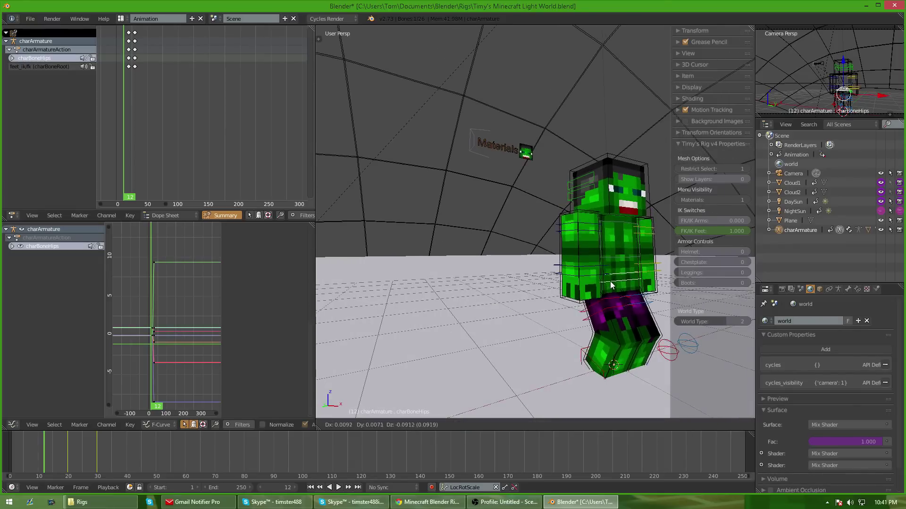
click(610, 286)
key(i)
Clear the hips bone's location on frame 0, insert a LocRotScale keyframe, and play the animation
click(116, 92)
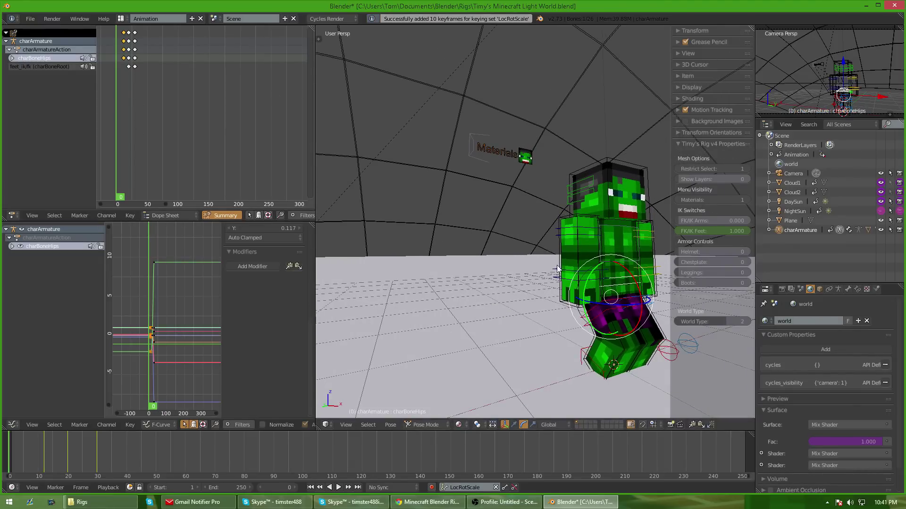
key(alt+g)
key(i)
key(alt+a)
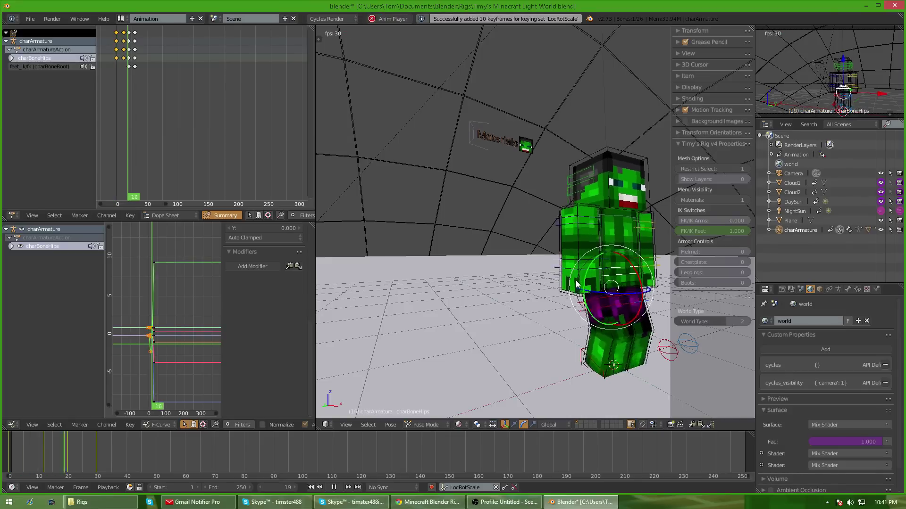
On frame 41, pose the hips bone head-down, farther from the starting point and slightly higher along global Z, and insert a LocRotScale keyframe
middle_drag(519, 296, 585, 266)
drag(589, 257, 571, 224)
key(g)
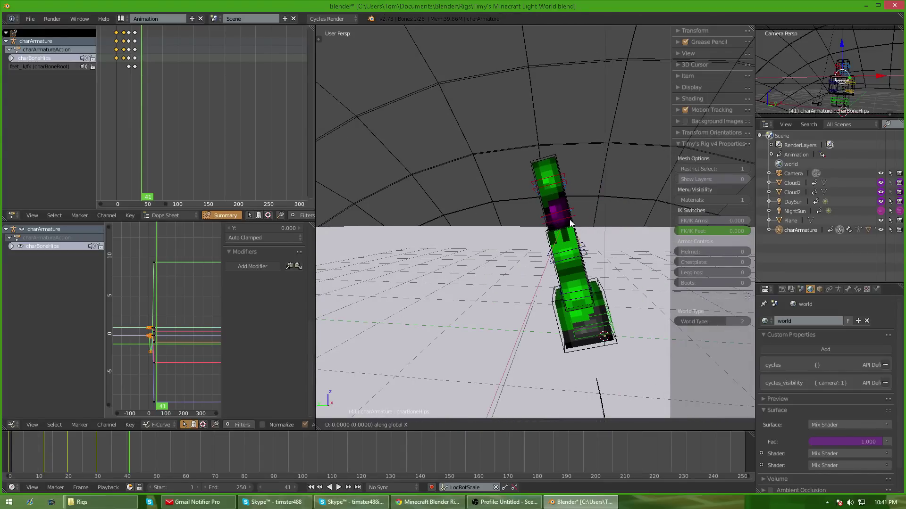
click(475, 224)
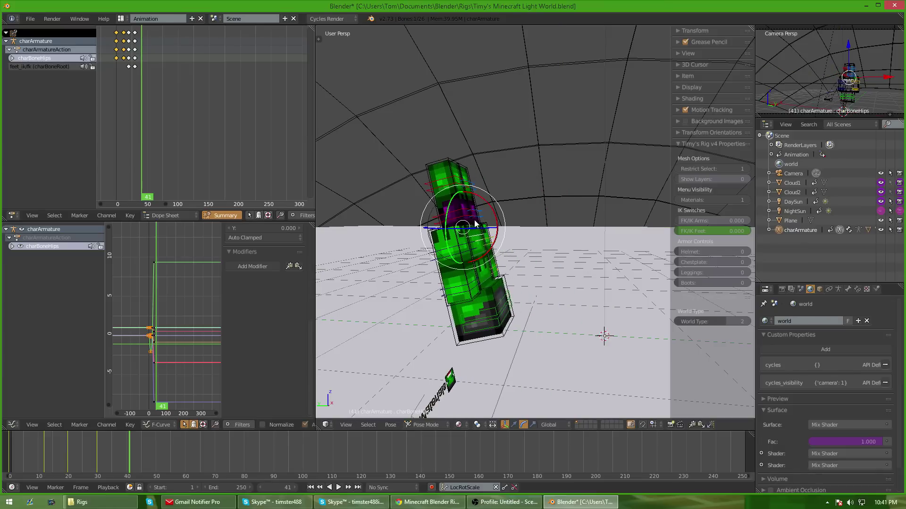
key(g)
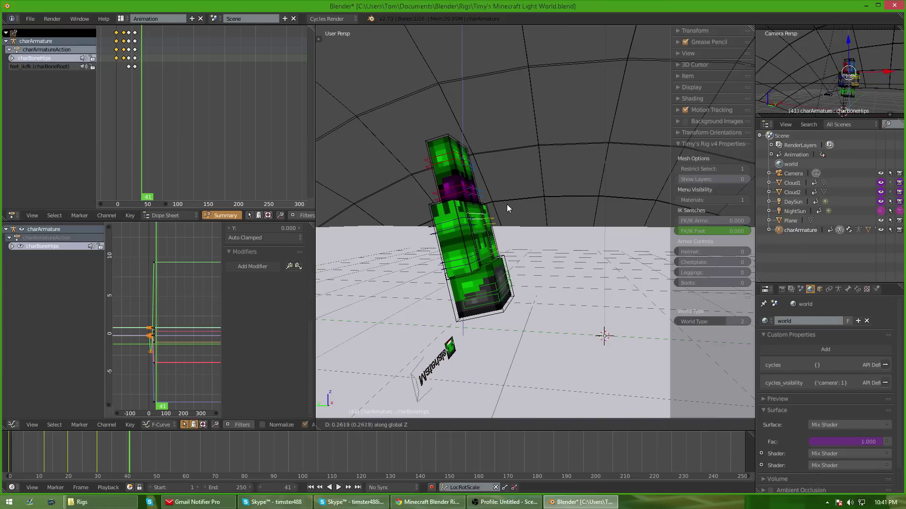
click(507, 202)
key(i)
On frame 57, rotate the hips bone upright, lower it about 0.92 along global Z, and insert a LocRotScale keyframe
click(152, 66)
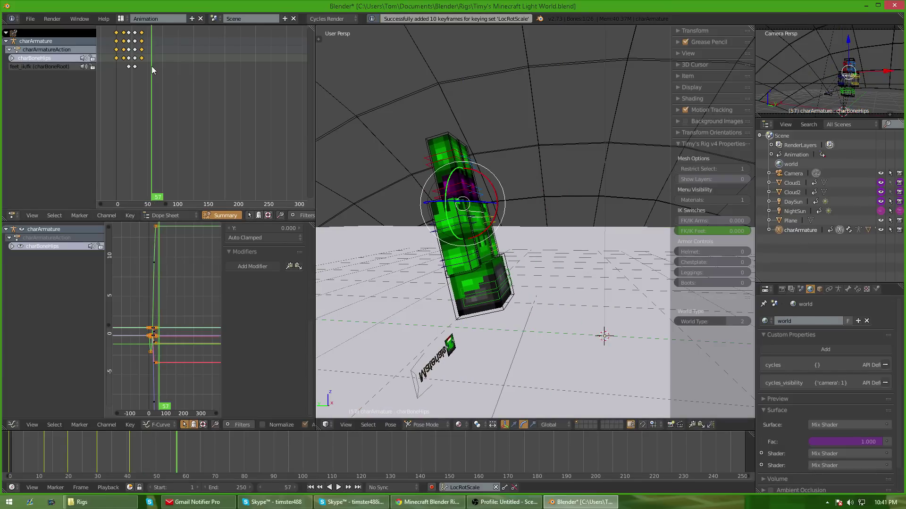
drag(493, 224, 438, 176)
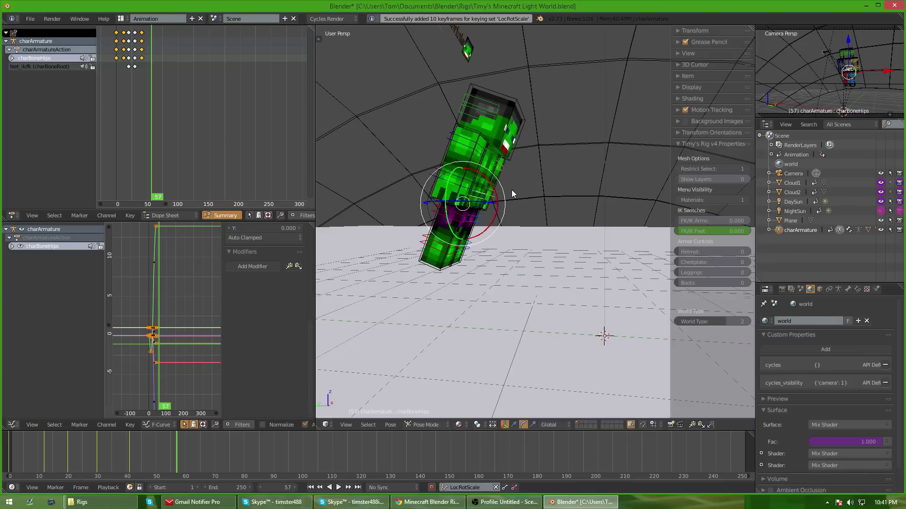
key(g)
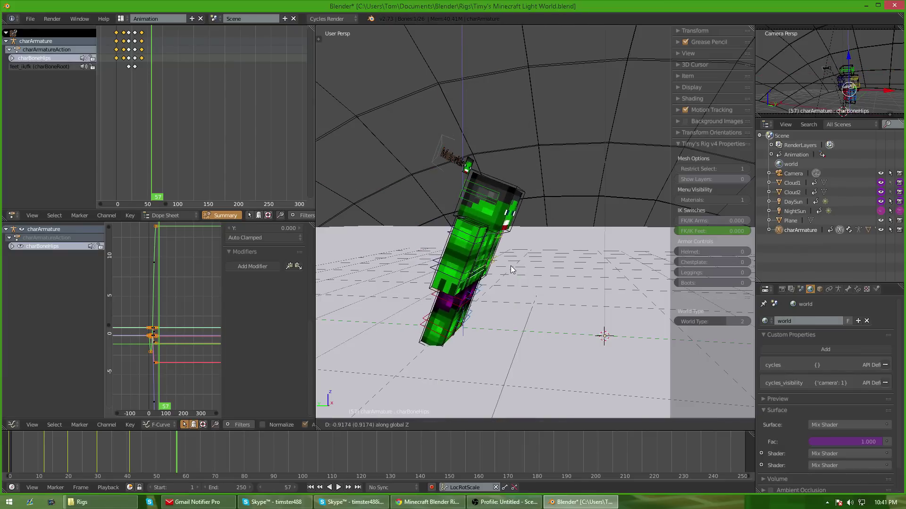
click(511, 269)
key(i)
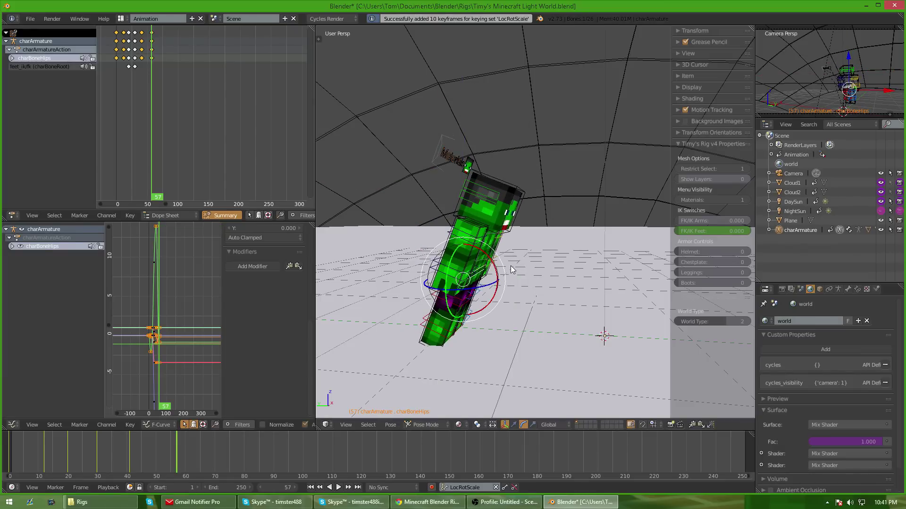
Clear the hips bone's rotation on frame 57, rotate it about -363° around global X, and insert a LocRotScale keyframe
key(alt+r)
key(g)
key(z)
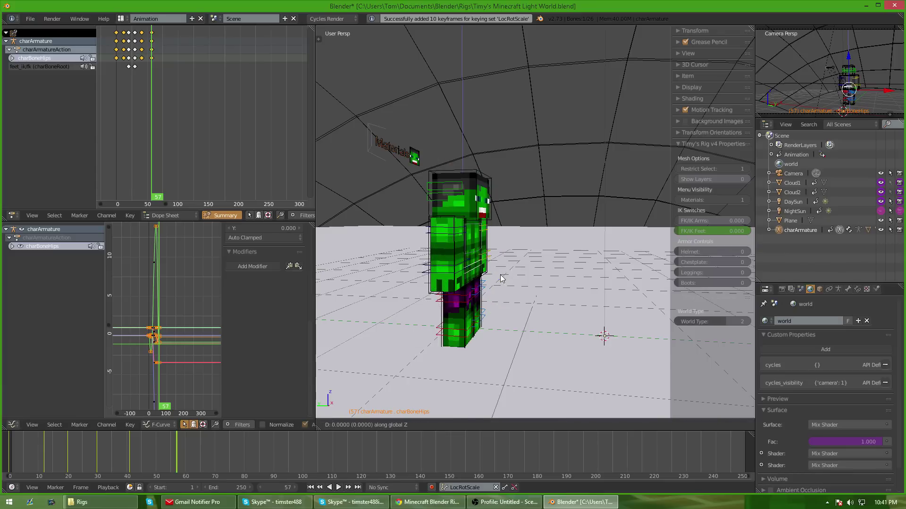
key(x)
right_click(485, 277)
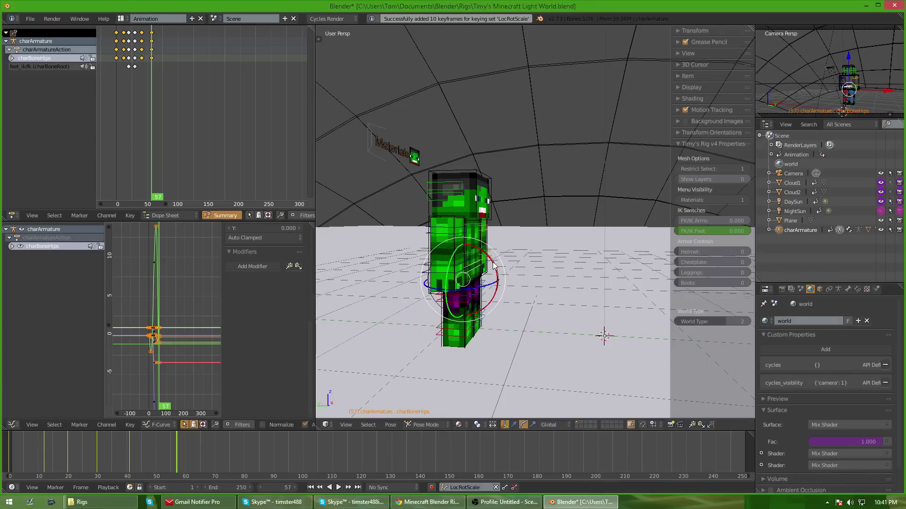
key(r)
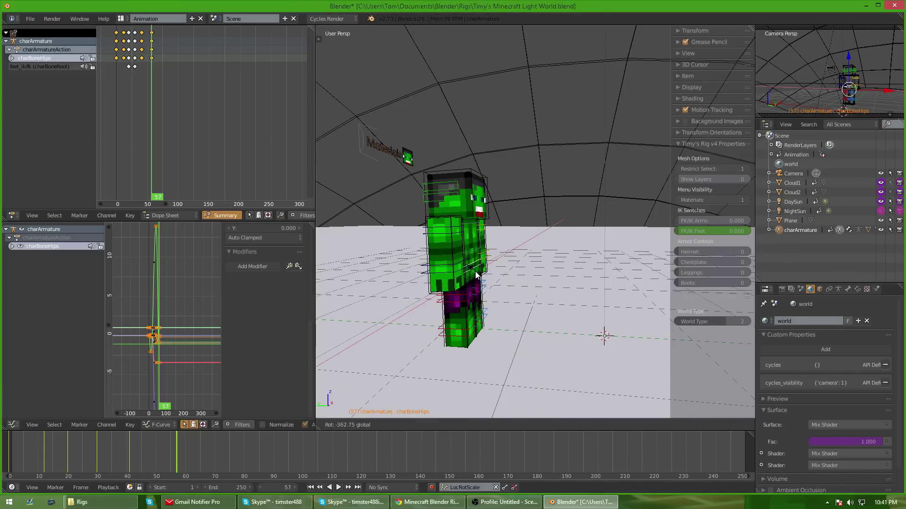
click(477, 275)
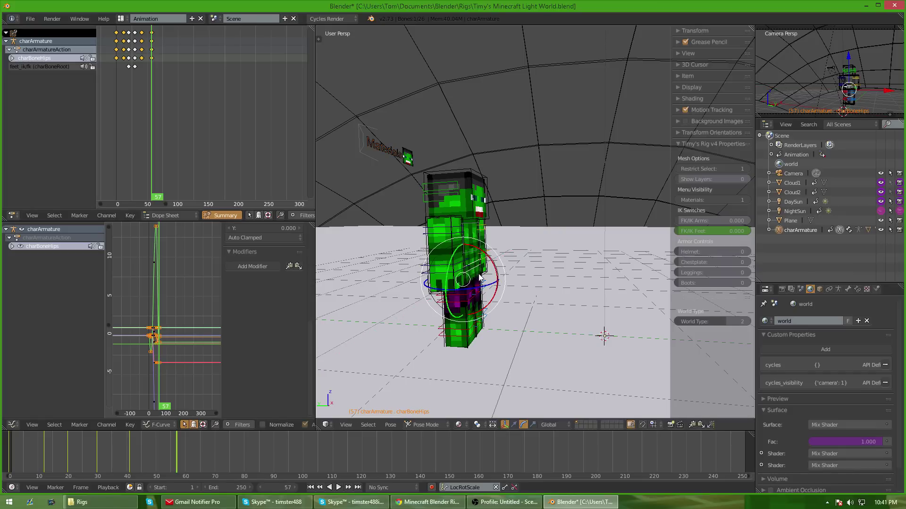
key(i)
Move the hips bone along global Y away from the starting point on frame 57, and update its LocRotScale keyframe
key(g)
key(y)
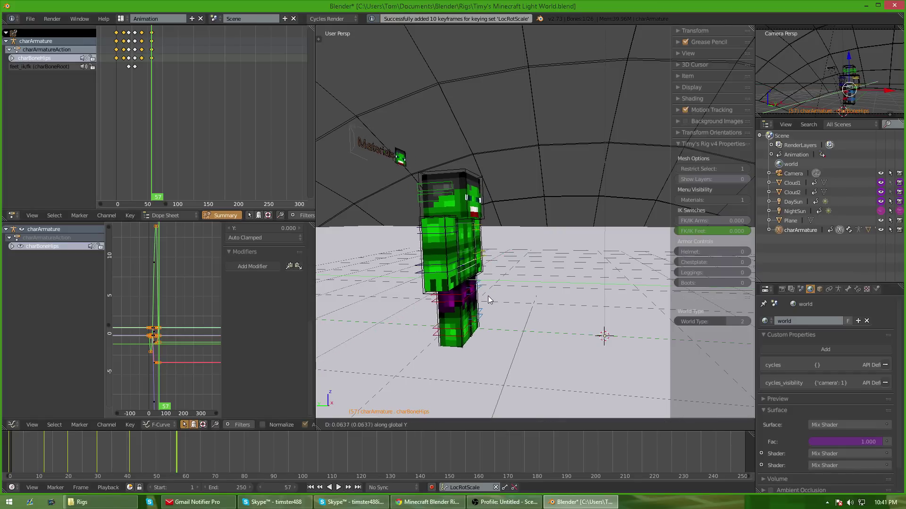
click(451, 296)
Scrub and play the animation up to frame 57 to check the character's flip and landing
click(164, 451)
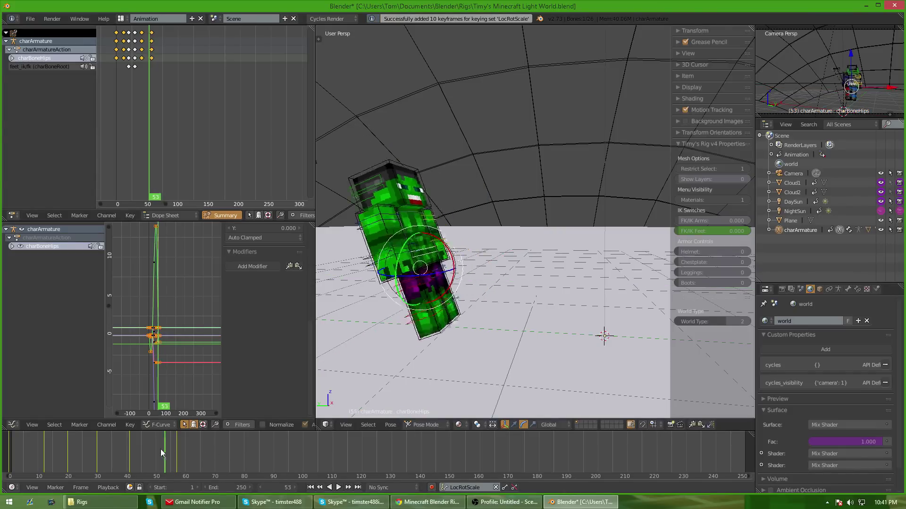
drag(161, 449, 55, 449)
key(alt+a)
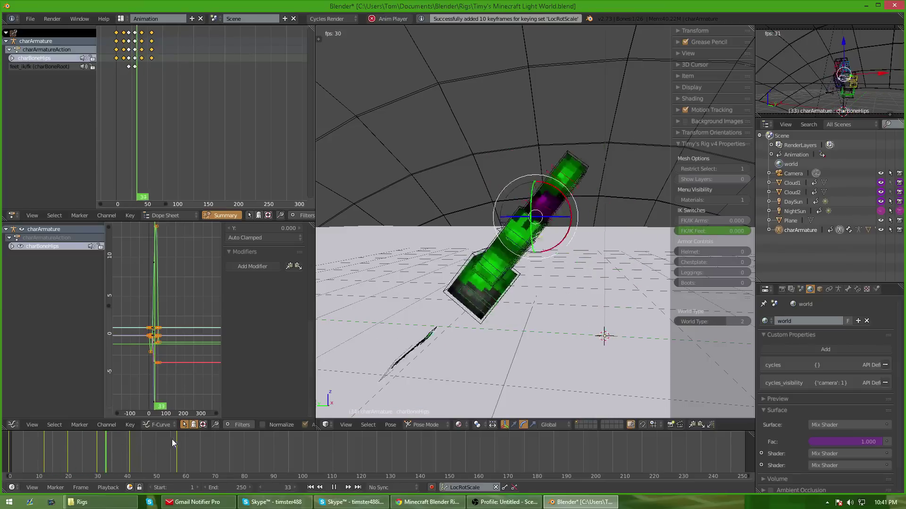
key(alt+a)
drag(143, 446, 176, 444)
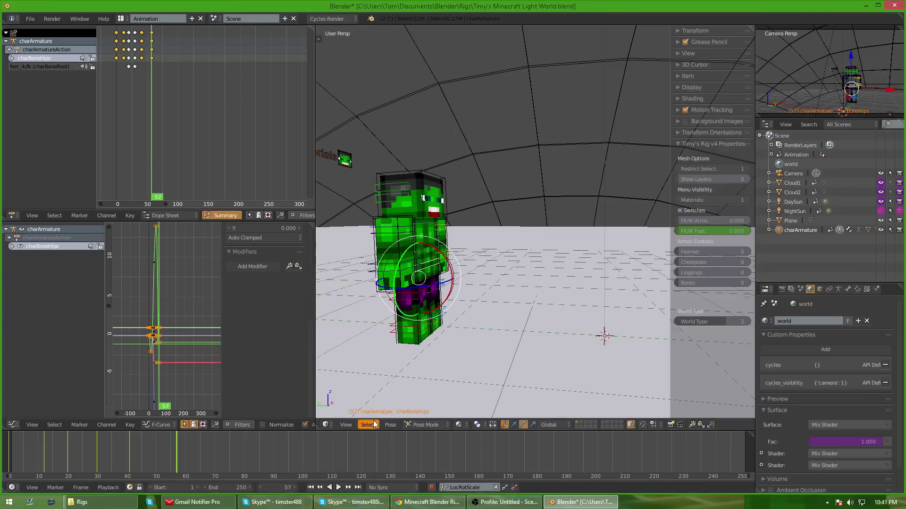
Change the hips bone's Y location to about -0.38 and set its X rotation to -360 on frame 57
scroll(495, 283, up, 3)
click(678, 29)
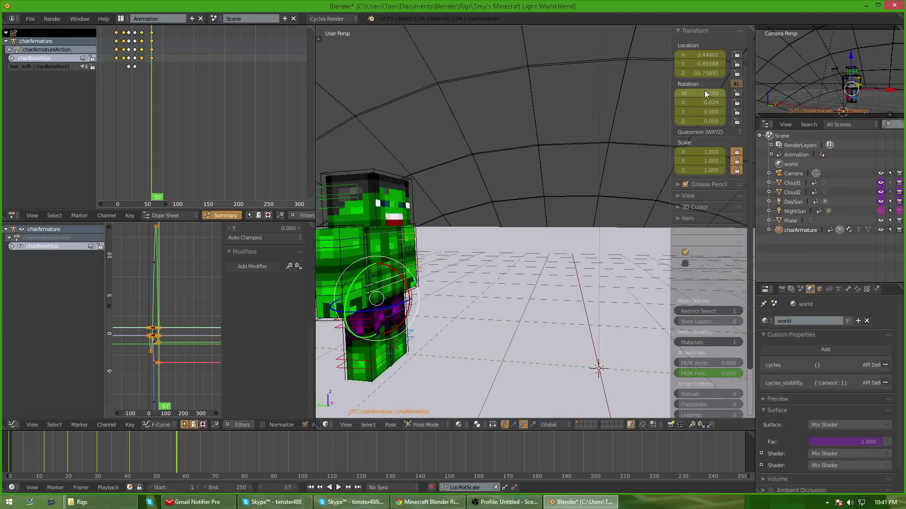
drag(706, 64, 726, 64)
drag(709, 103, 676, 103)
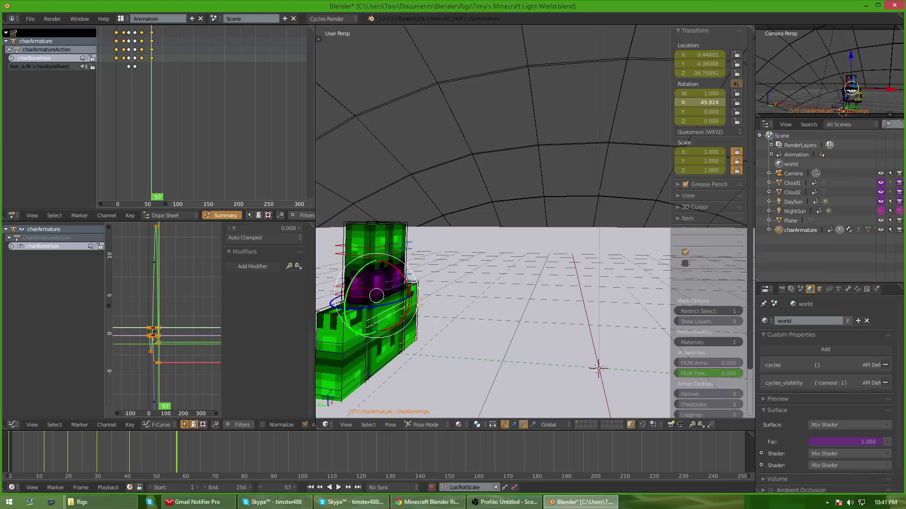
text(0)
key(Return)
mouse_move(719, 103)
mouse_down()
mouse_move(708, 103)
mouse_move(714, 99)
mouse_up()
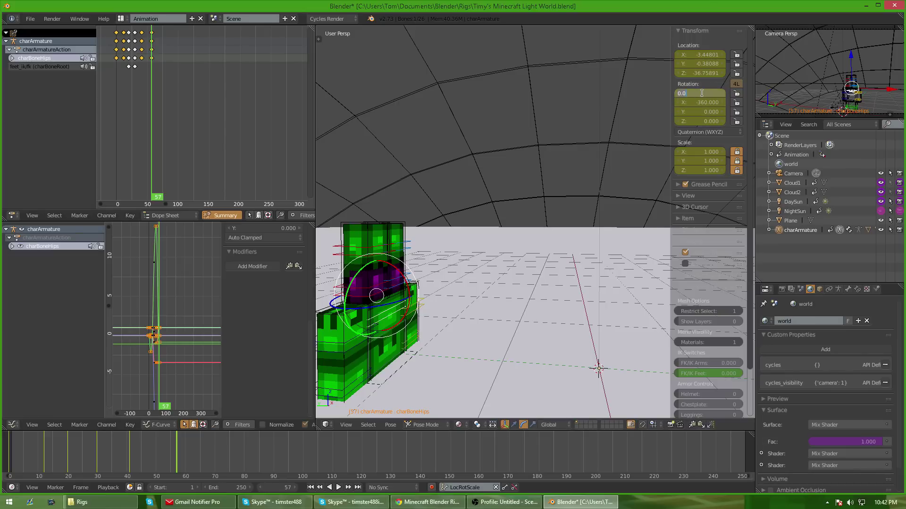
Set the hips bone's W rotation to 360 on frame 57
click(703, 93)
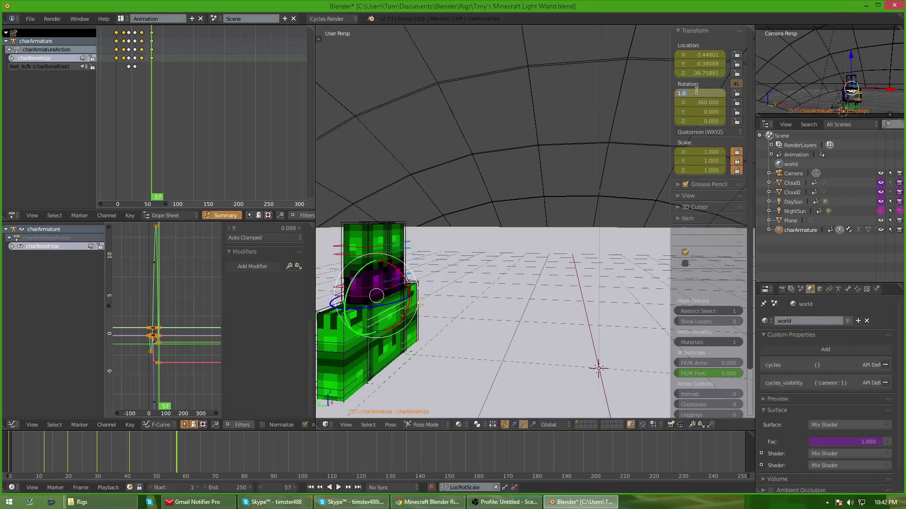
text(360)
key(Return)
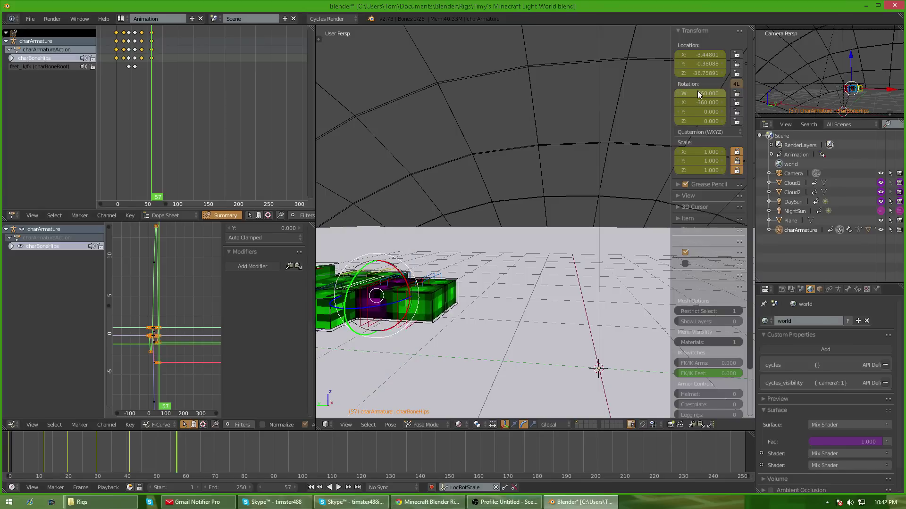
shift+middle_drag(543, 303, 670, 302)
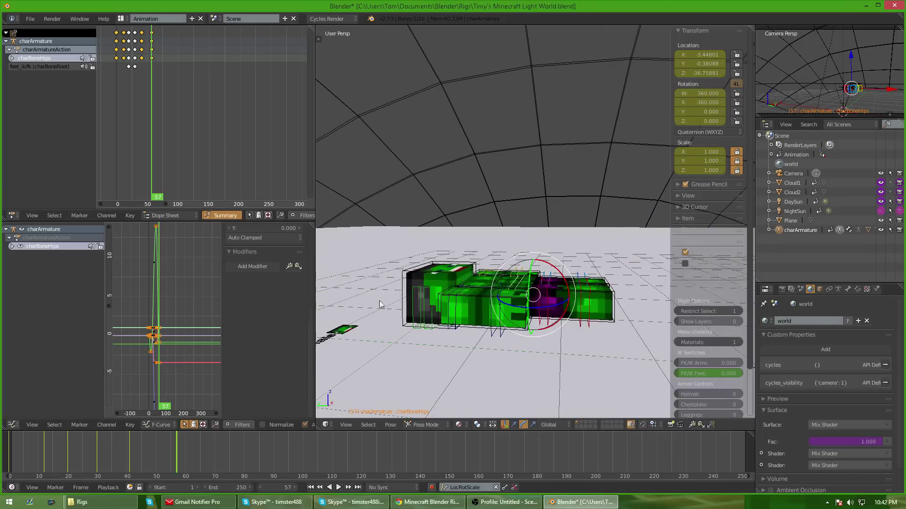
scroll(487, 302, down, 4)
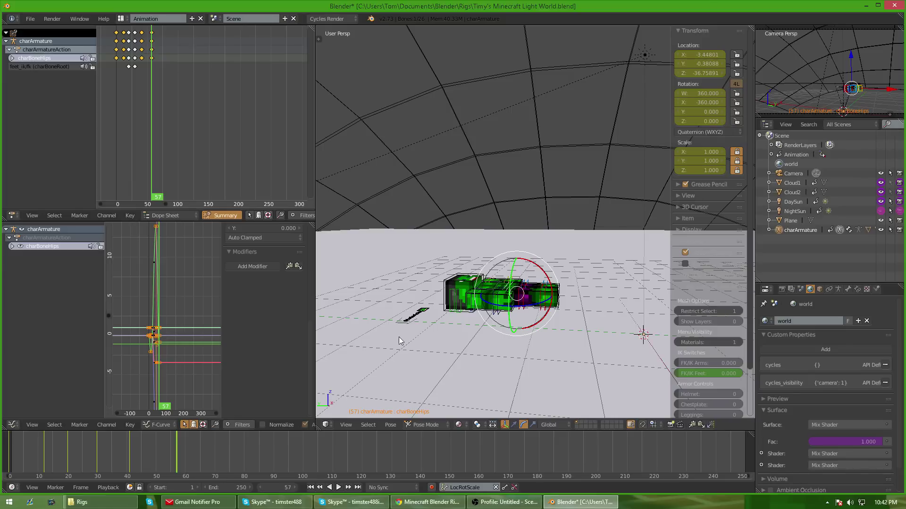
Scrub the end of the flip to check it, and delete all keyframes on frame 57
click(154, 444)
drag(153, 443, 177, 438)
click(151, 32)
key(x)
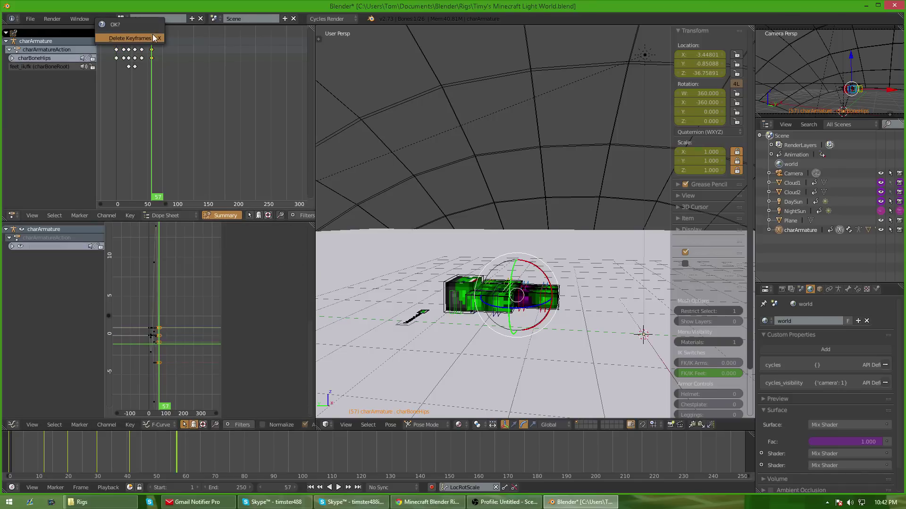
click(152, 35)
Rotate the hips bone about the global X axis until the character stands upright, and keyframe it on frame 57
key(r)
key(x)
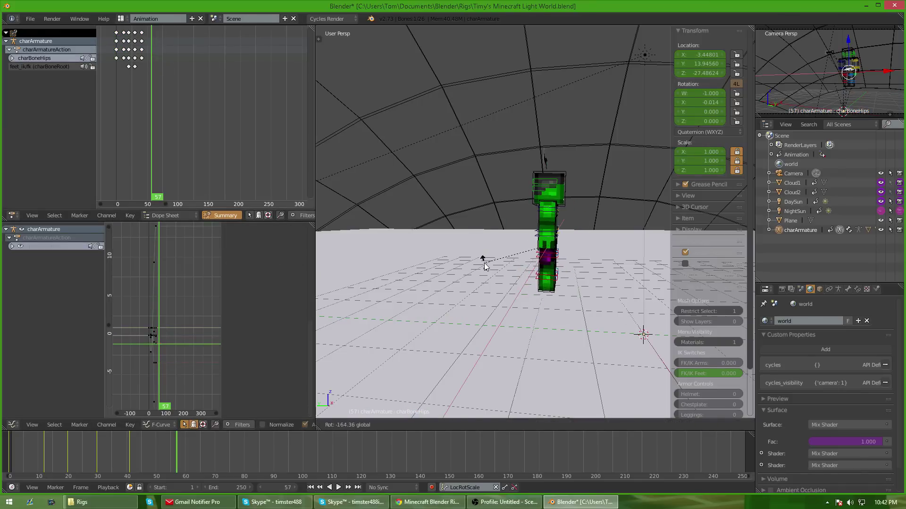
click(484, 259)
key(i)
mouse_move(171, 459)
mouse_down()
mouse_move(62, 455)
mouse_move(178, 452)
mouse_up()
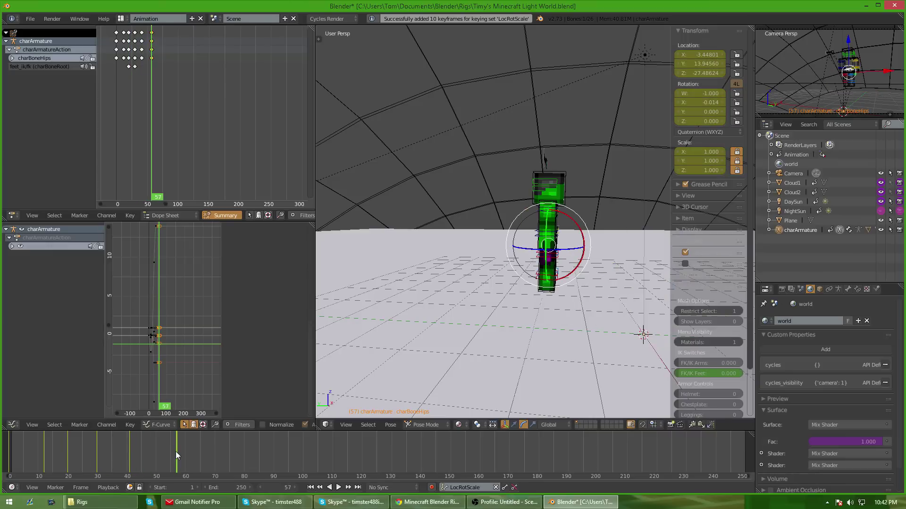
Lower the hips bone vertically to about Y -0.37, shift it to about X -4.44, Z -35.75, and keyframe it on frame 57
key(g)
key(z)
click(394, 314)
key(g)
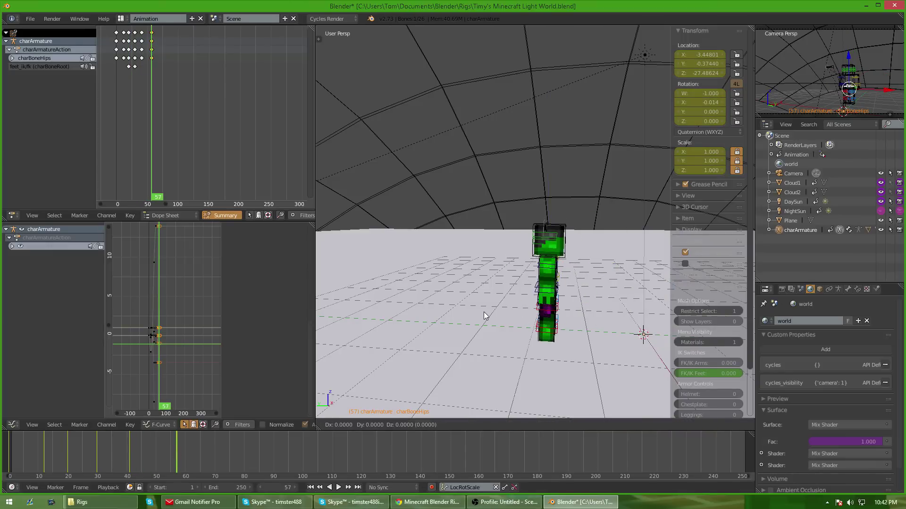
click(454, 312)
middle_drag(545, 312, 540, 312)
key(i)
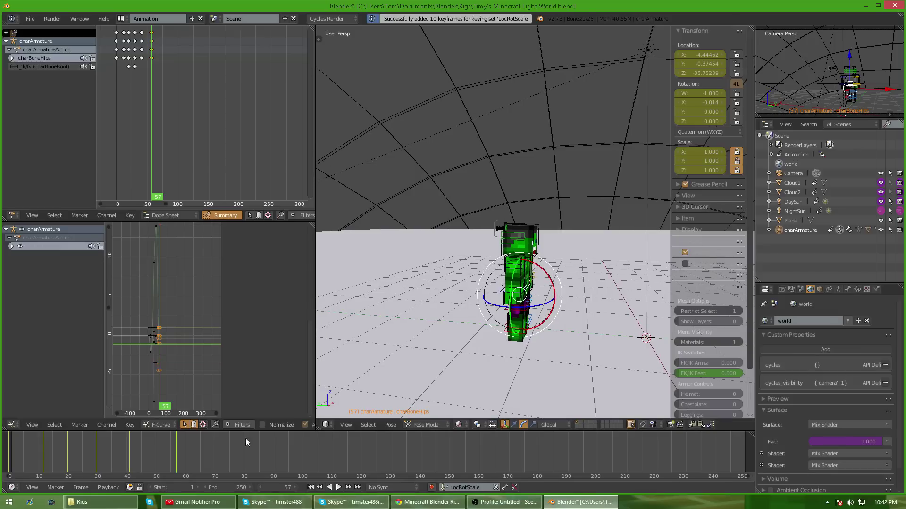
Play the animation and go to the end of the flip to check the character's landing
key(alt+a)
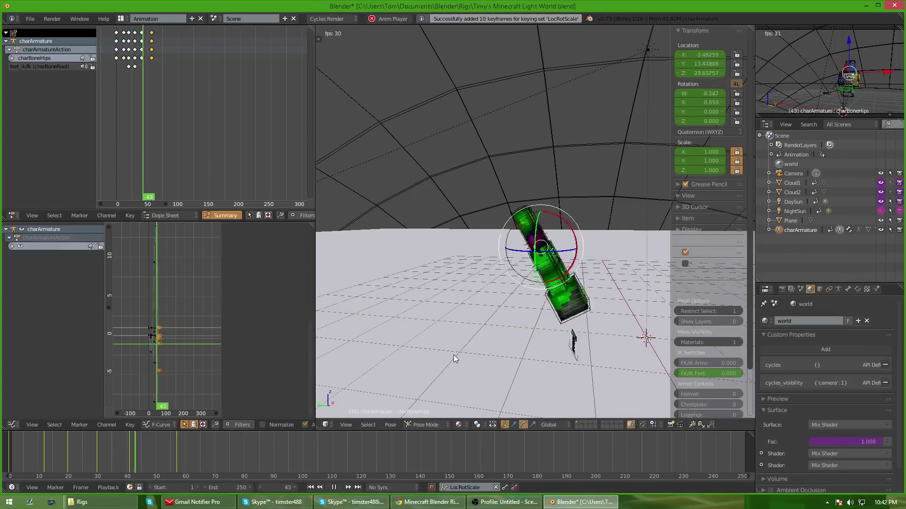
key(alt+a)
shift+middle_drag(489, 362, 470, 346)
click(174, 443)
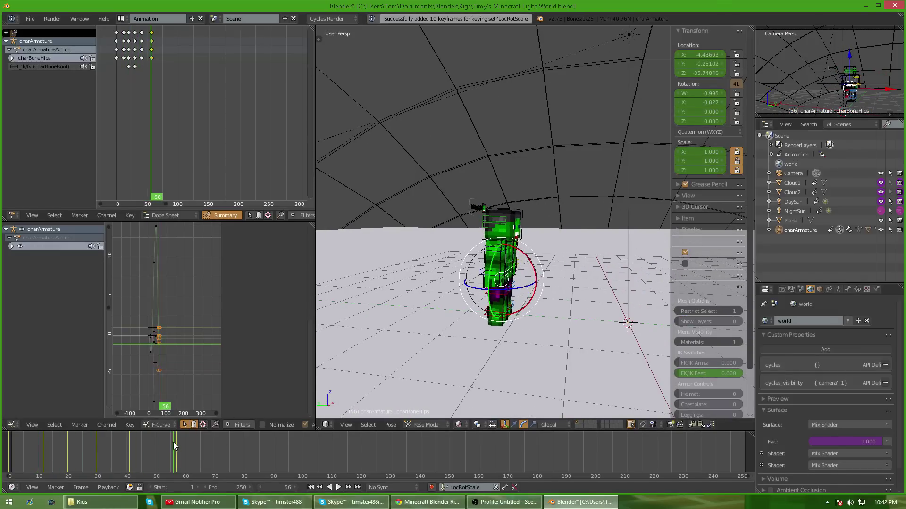
Keyframe FK/IK Feet at 0 on frame 55 and at 1 on frame 58
drag(173, 443, 172, 440)
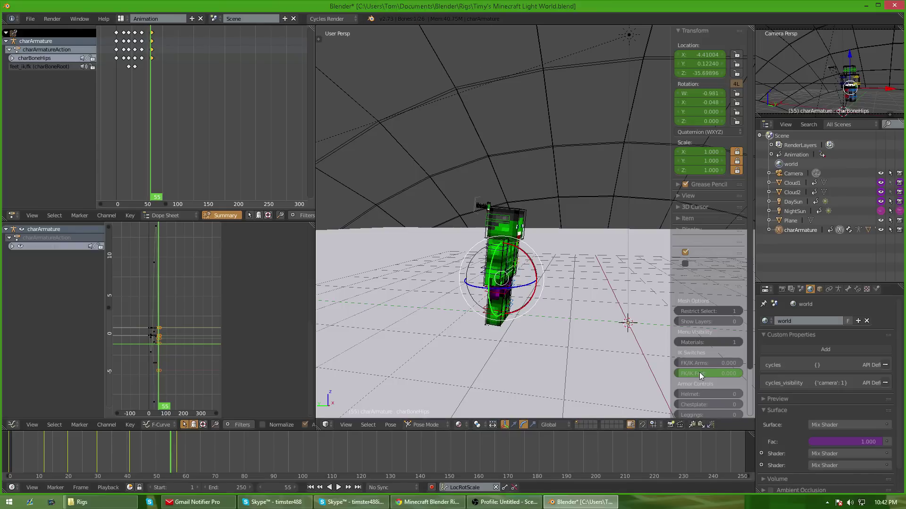
key(i)
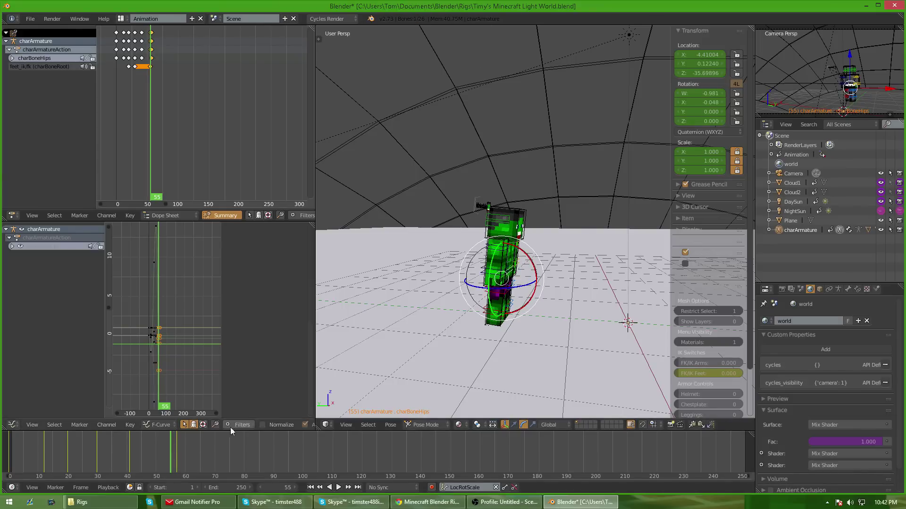
drag(170, 442, 180, 443)
drag(708, 373, 729, 373)
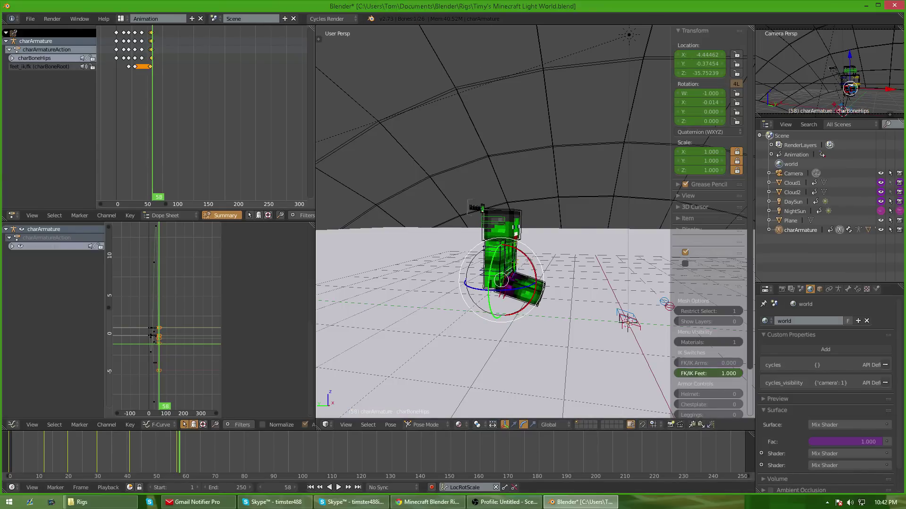
Move both IK foot bones under the character to about X -4.28, Y 0.80, Z 35.57, and keyframe them on frame 58
right_click(618, 320)
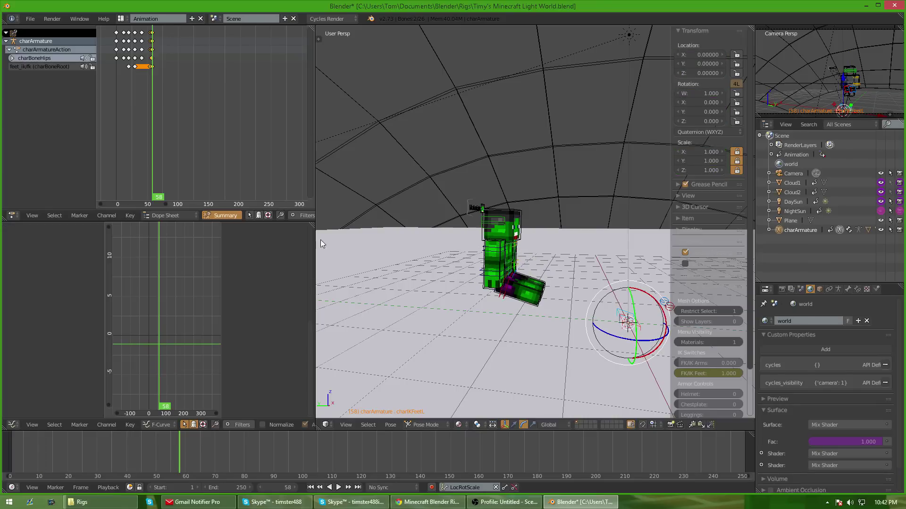
key(g)
click(511, 326)
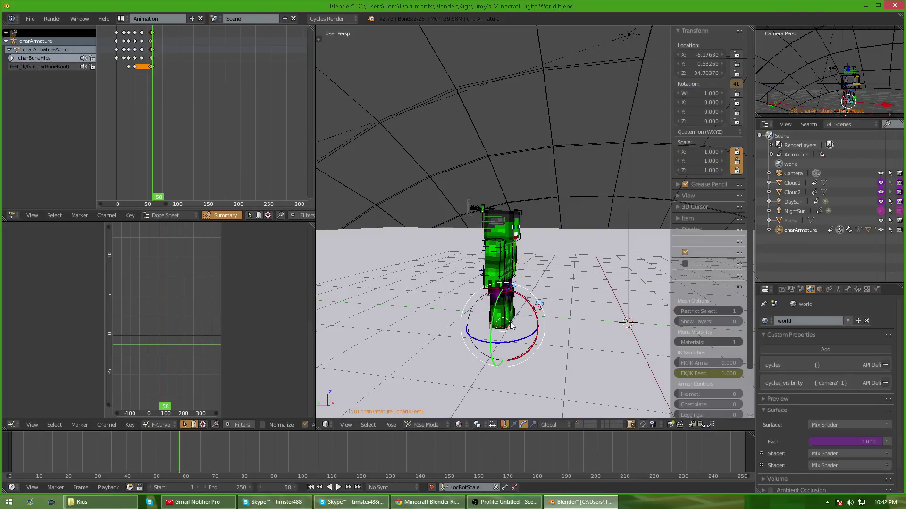
middle_drag(511, 326, 417, 321)
key(g)
click(537, 322)
middle_drag(538, 323, 584, 325)
key(g)
click(580, 326)
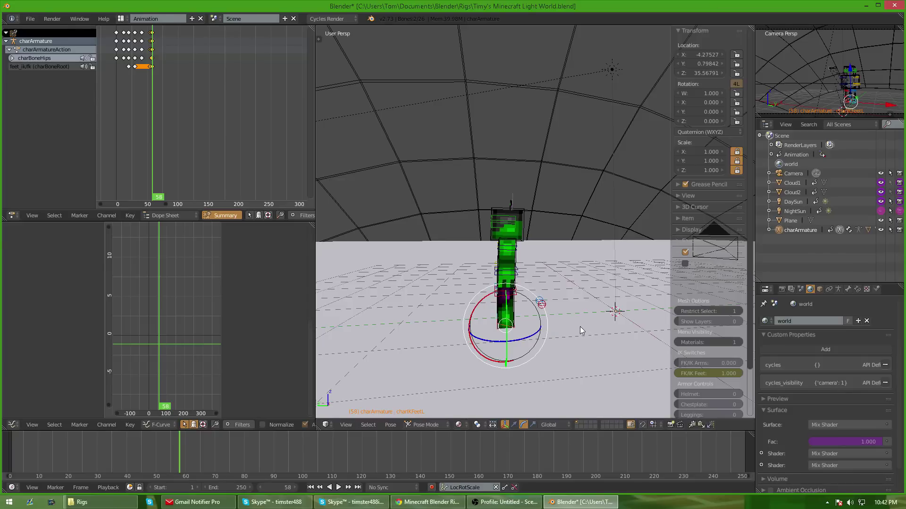
key(i)
Scrub back to frame 49 and make the Dope Sheet display the channels of hidden bones
ctrl+middle_drag(152, 87, 279, 86)
click(241, 75)
click(240, 84)
right_click(247, 75)
right_click(247, 67)
scroll(279, 86, down, 6)
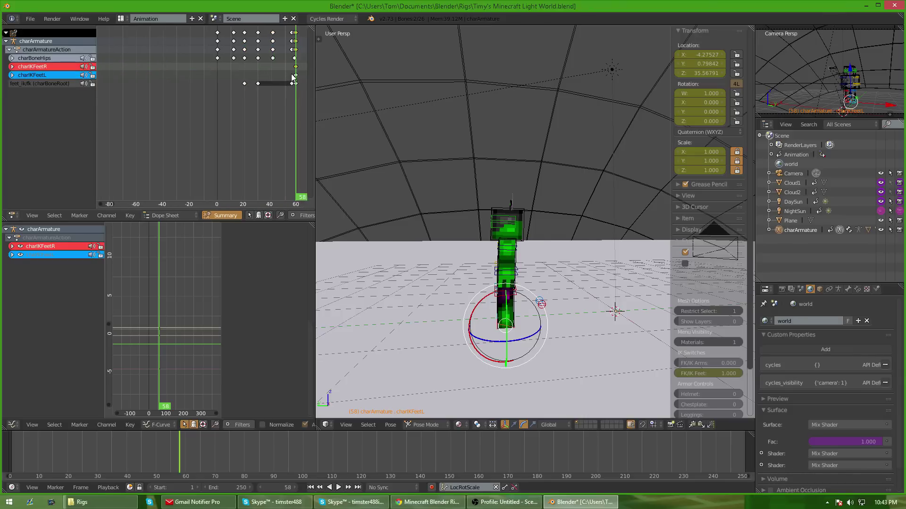
mouse_move(291, 75)
mouse_down()
mouse_move(259, 74)
mouse_move(283, 76)
mouse_up()
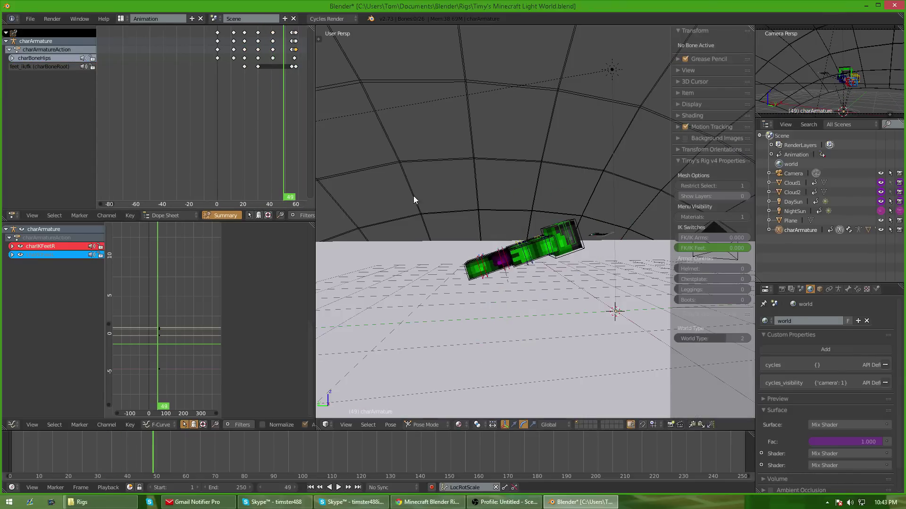
shift+middle_drag(559, 272, 536, 269)
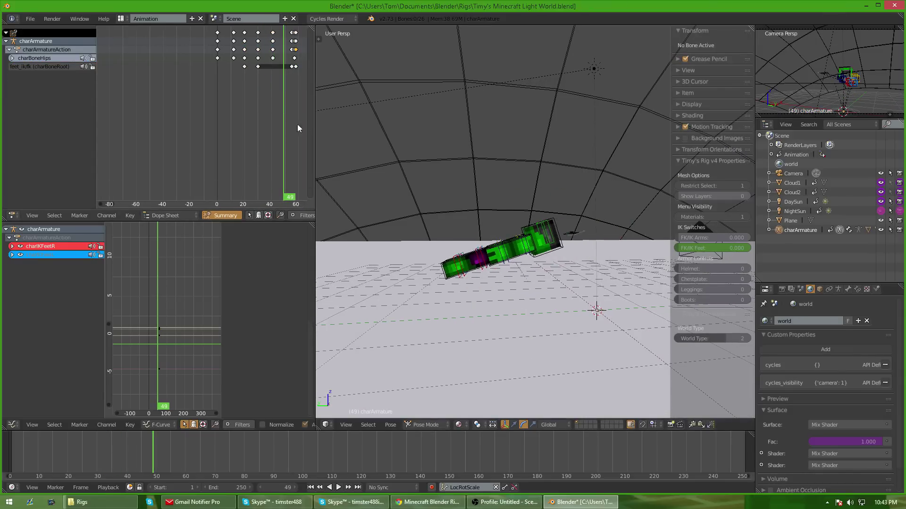
click(259, 216)
middle_drag(268, 183, 227, 170)
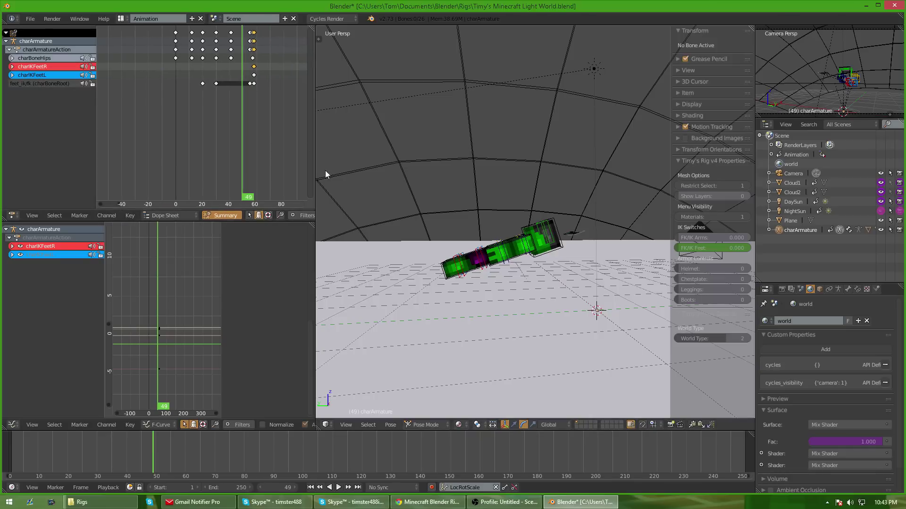
Clear the IK foot bones' location on frame 19 and keyframe them there
drag(224, 102, 201, 103)
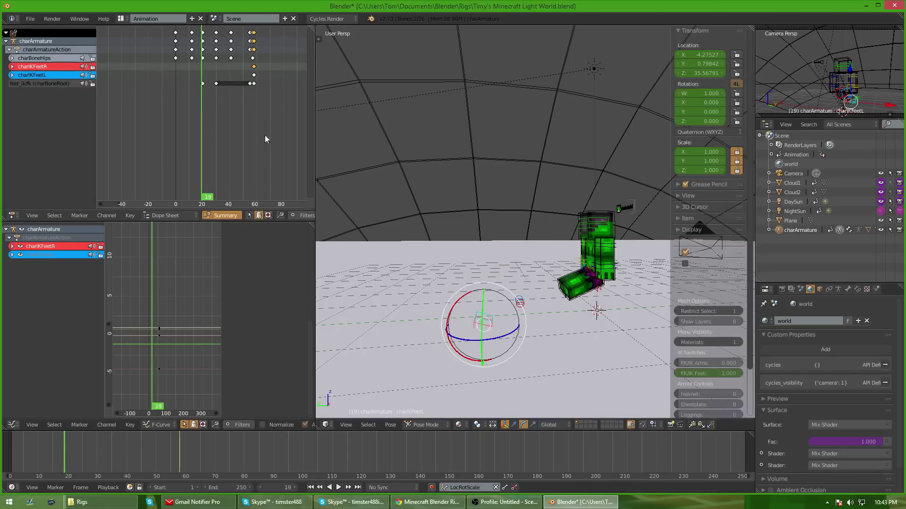
key(alt+g)
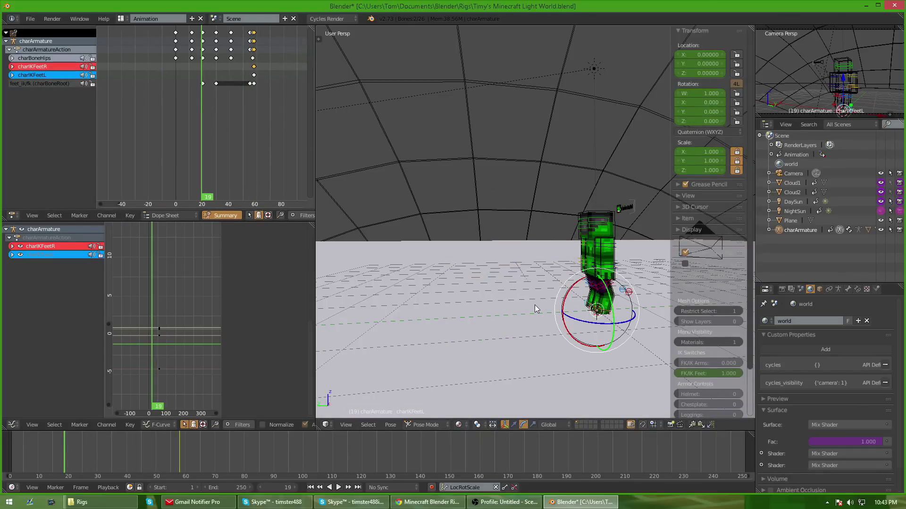
key(i)
Duplicate the selected IK feet keyframes about ten frames further on, and delete the extra copy that lies past frame 58
key(shift+d)
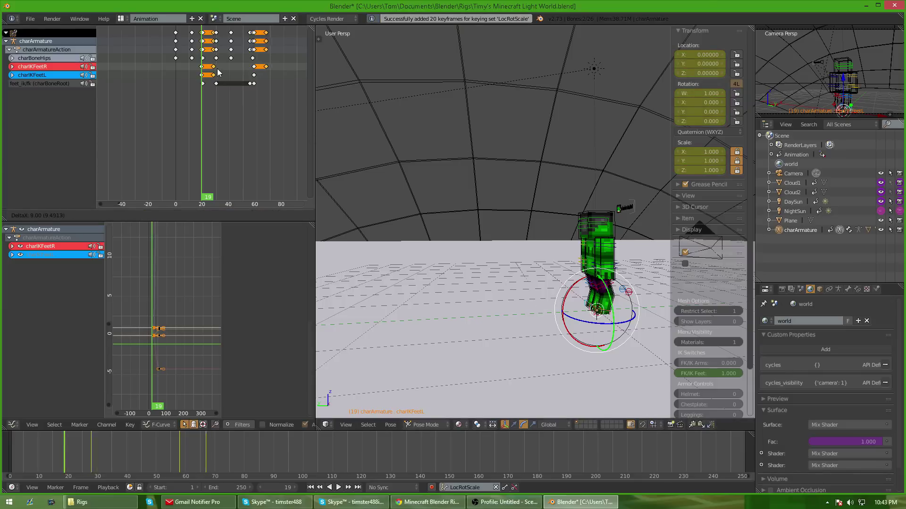
click(218, 72)
right_click(268, 67)
key(x)
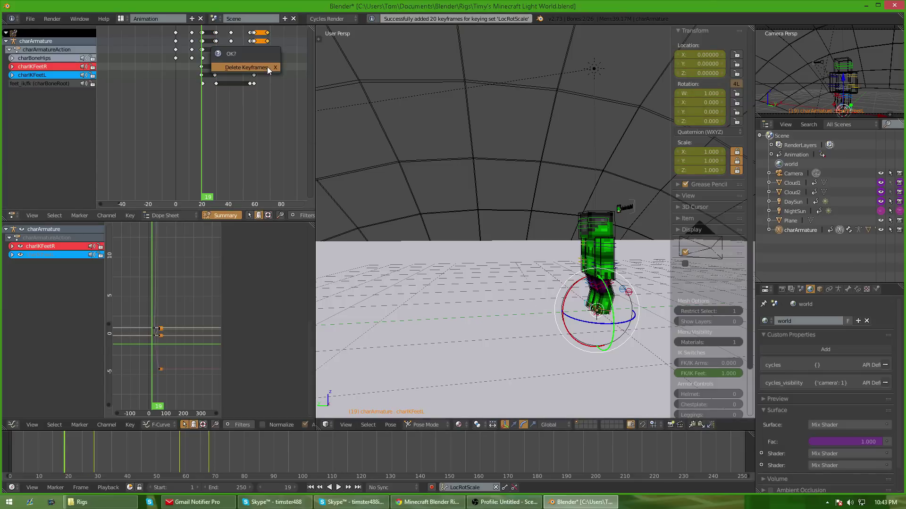
click(267, 67)
Move the duplicated IK feet keyframes to about frame 43
click(215, 67)
key(g)
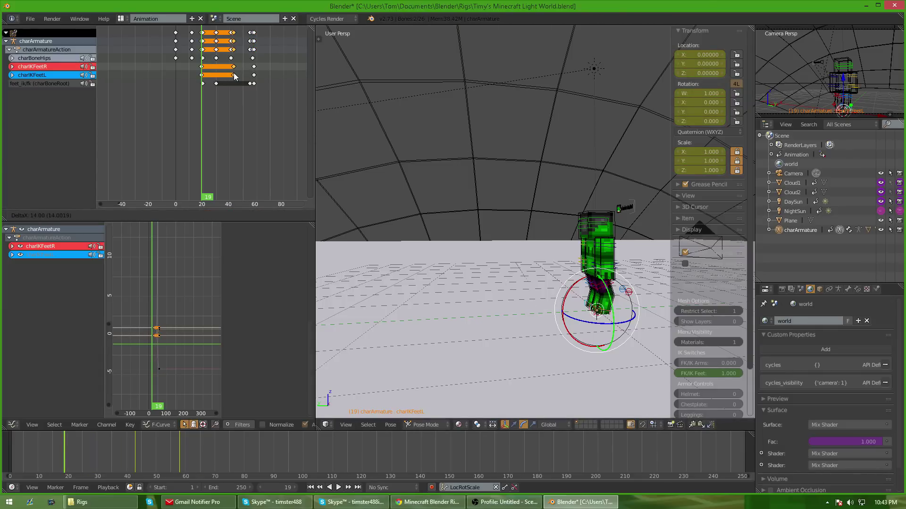
click(234, 76)
Duplicate the frame 58 IK feet keyframes to about frame 44, and play the animation to check the landing
drag(203, 77, 239, 78)
key(Left)
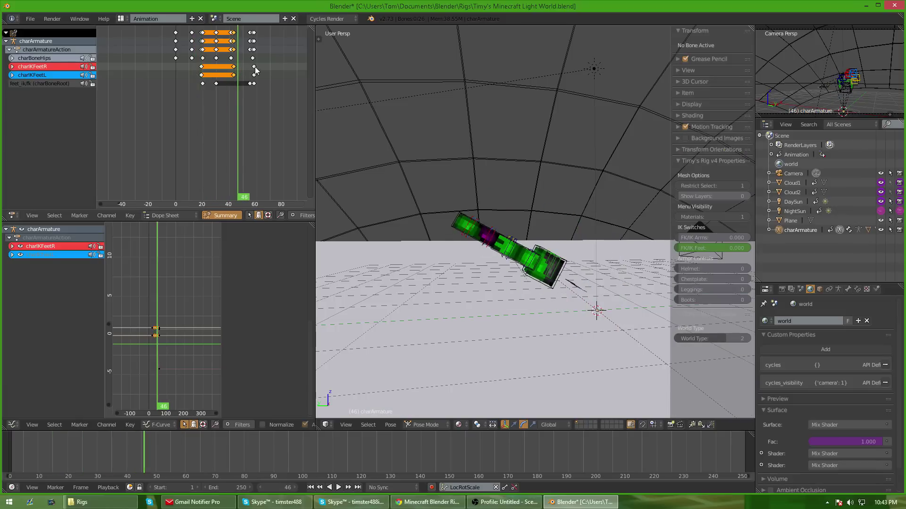
key(shift+d)
click(238, 79)
key(alt+a)
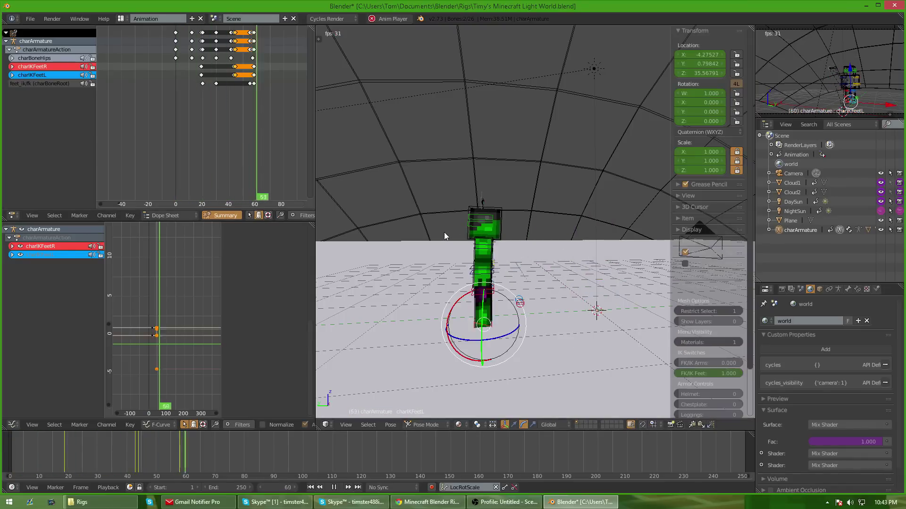
key(alt+a)
Lower the hips bone to about Y -2.57 so the knees bend on frame 66, and keyframe it
middle_drag(516, 270, 462, 278)
right_click(482, 273)
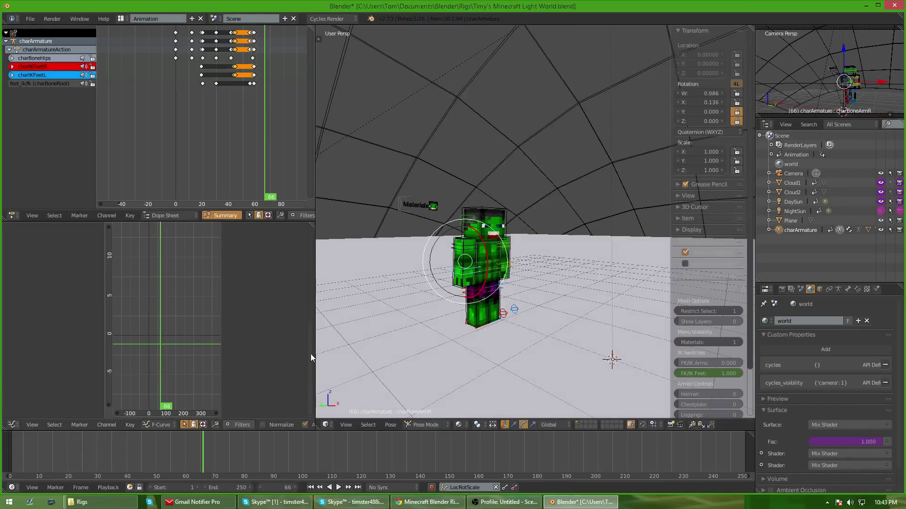
middle_drag(508, 310, 507, 302)
right_click(492, 271)
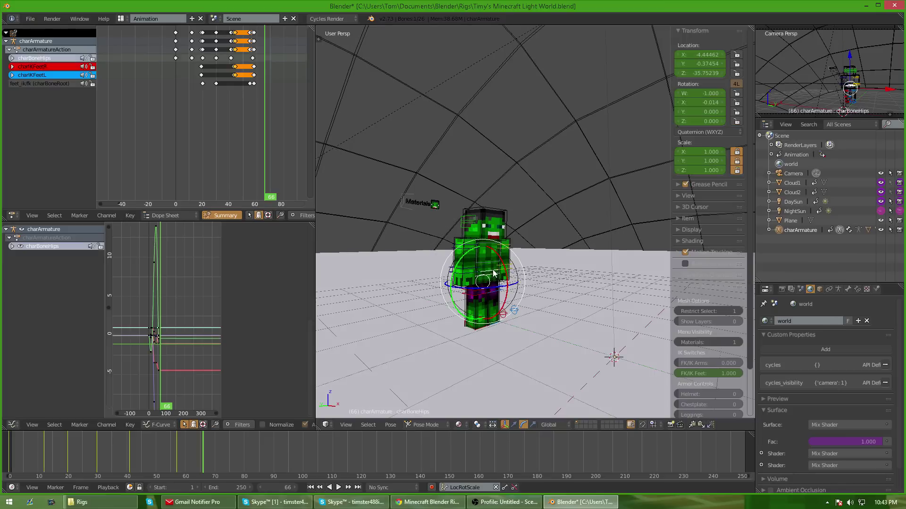
key(g)
click(530, 245)
key(i)
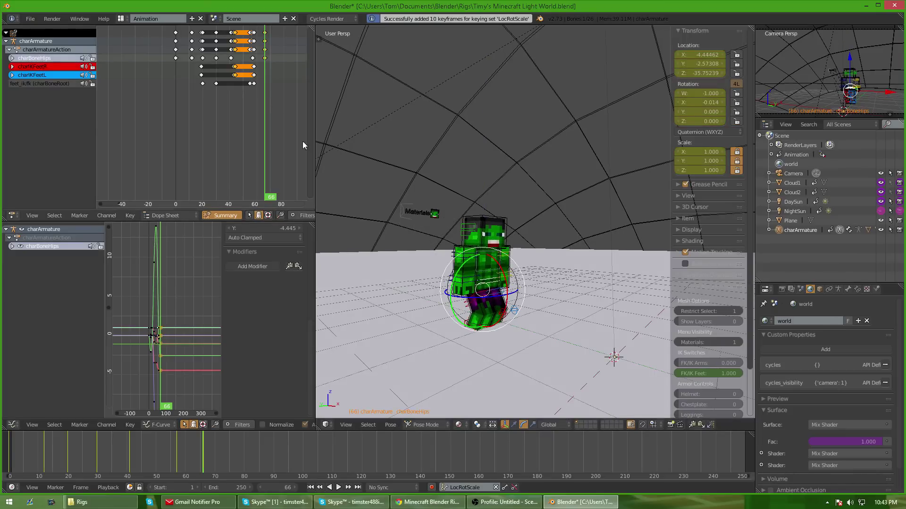
Play the full flip from the start through the crouched landing to review it
key(alt+a)
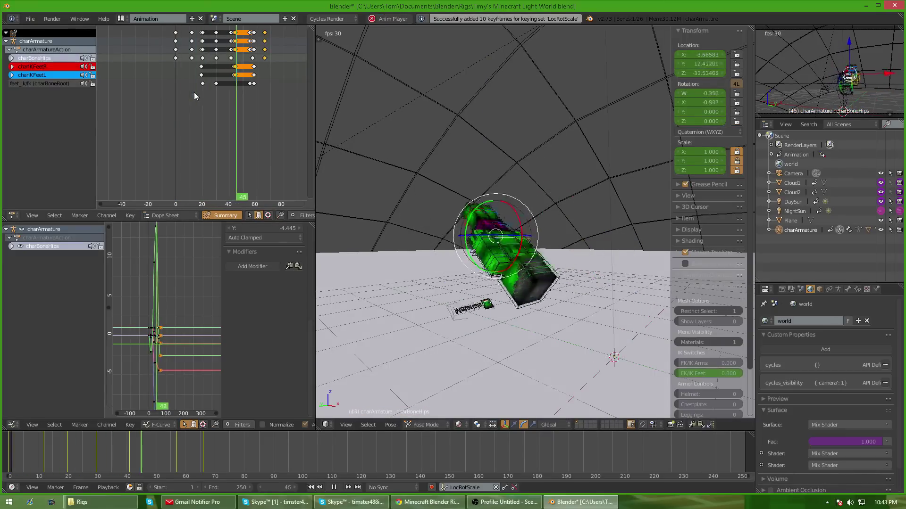
key(alt+a)
click(187, 88)
key(alt+a)
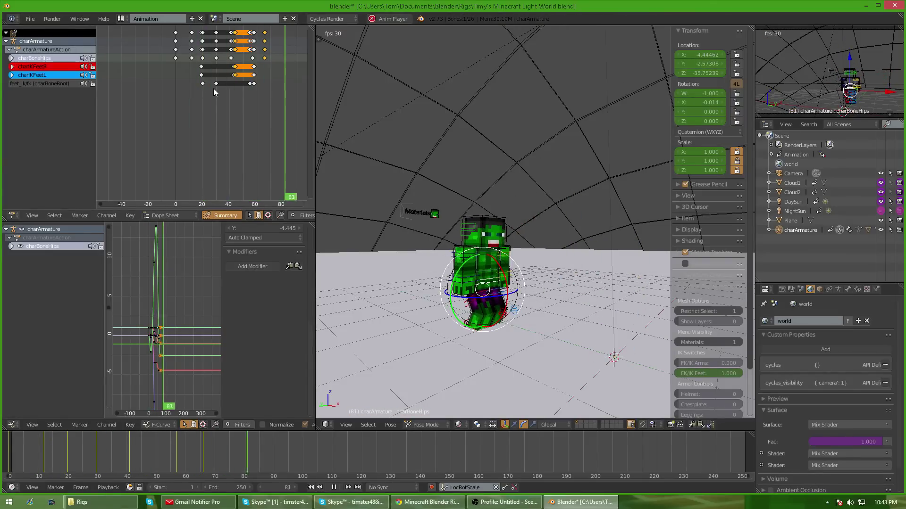
key(alt+a)
middle_drag(341, 159, 328, 152)
Scale all keyframes toward frame 0 so the animation ends at about frame 27, and play it
click(160, 85)
key(a)
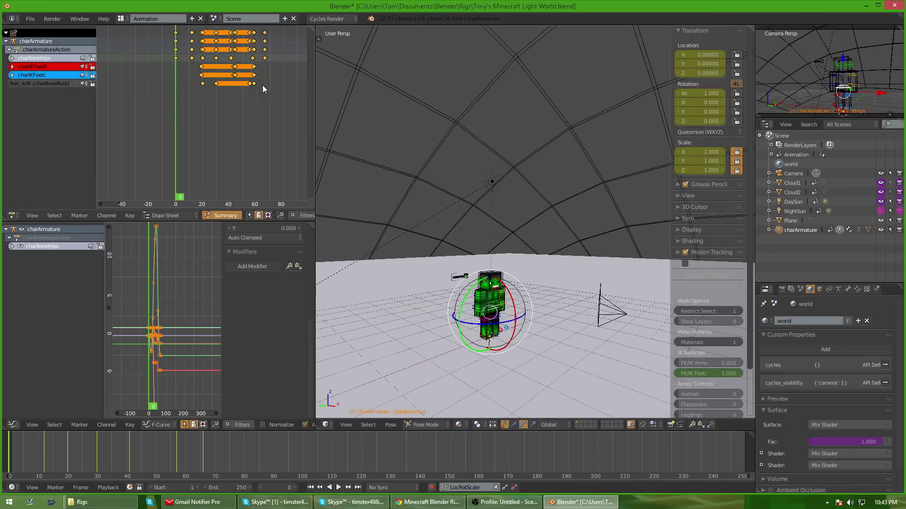
key(s)
click(225, 75)
key(alt+a)
key(alt+a)
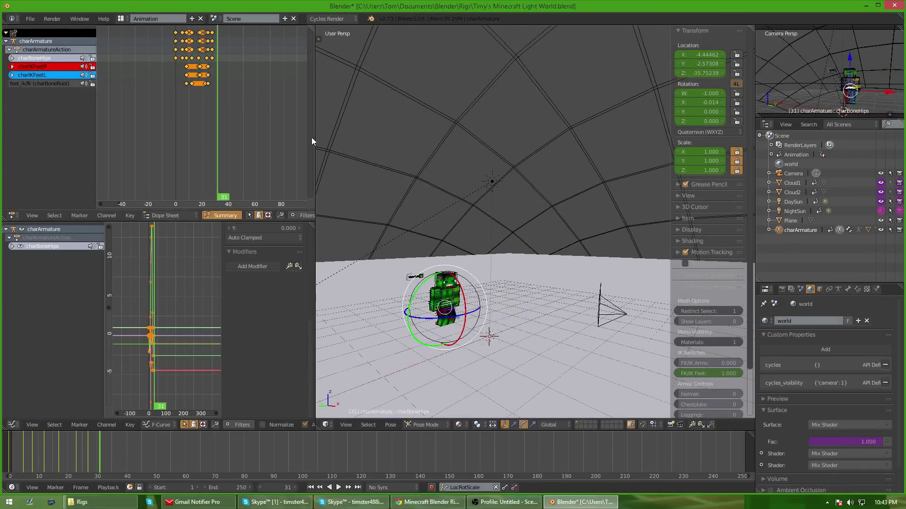
scroll(406, 274, up, 3)
key(s)
click(256, 70)
key(Escape)
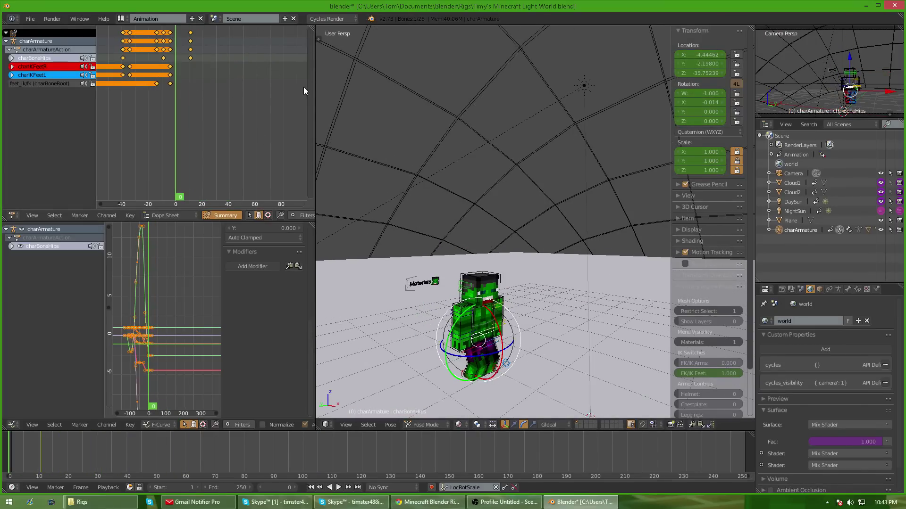
key(ctrl+z)
key(ctrl+z)
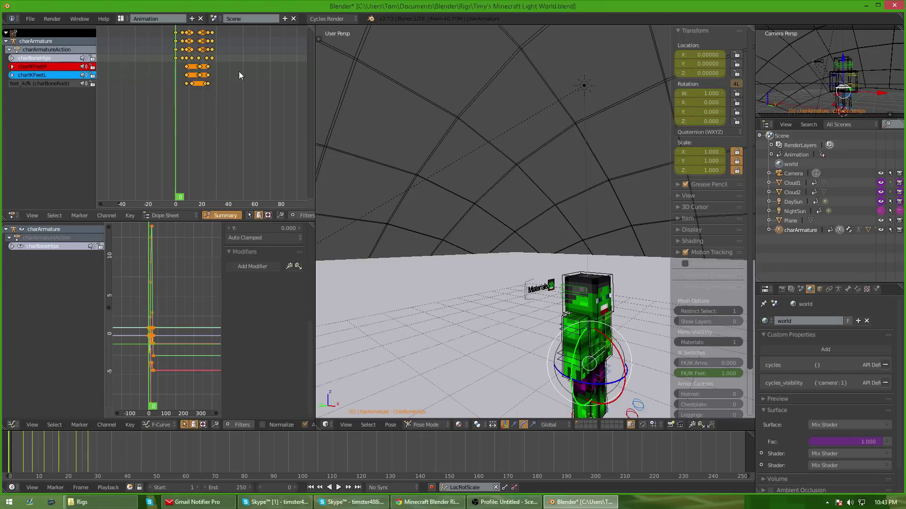
Scale all keyframes out from frame 0 so the animation ends at about frame 33, and play it
key(s)
click(252, 70)
key(alt+a)
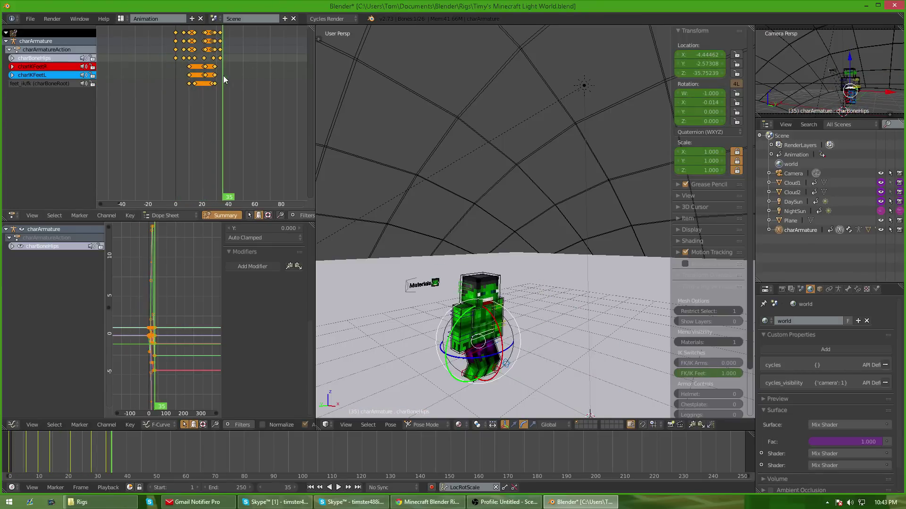
Delete all keyframes, and reset the location and rotation of all the rig's bones
key(x)
click(249, 88)
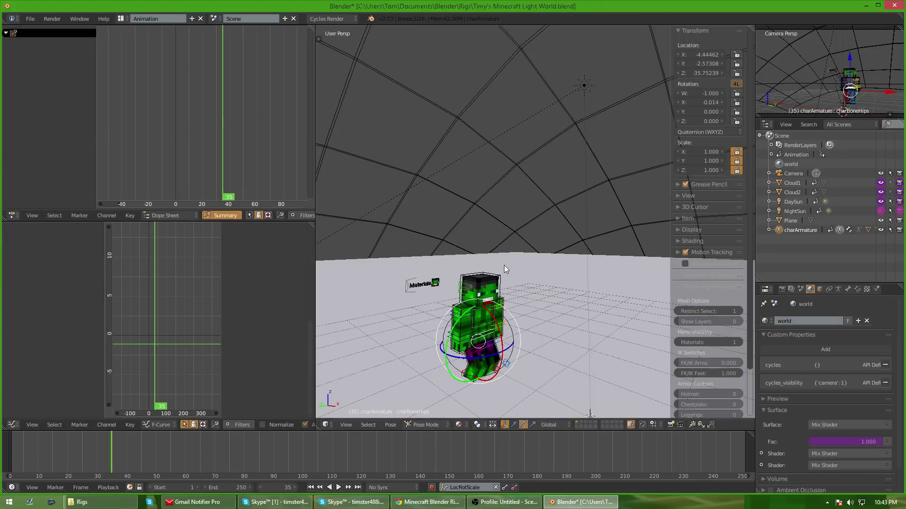
key(a)
key(a)
key(alt+g)
key(alt+r)
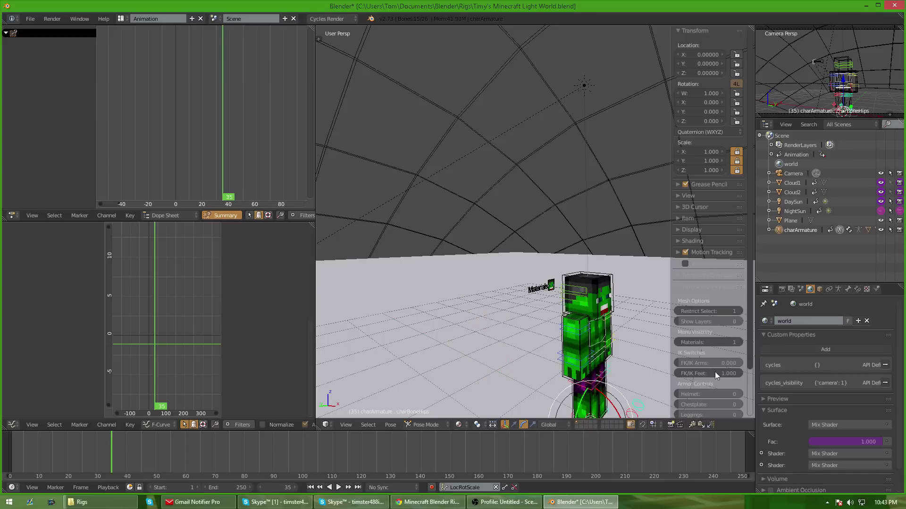
Zoom in on the character's right arm bone and set the FK/IK Arms switch to 1.000 for IK
shift+middle_drag(549, 343, 486, 274)
scroll(481, 324, up, 4)
middle_drag(449, 240, 503, 251)
right_click(408, 256)
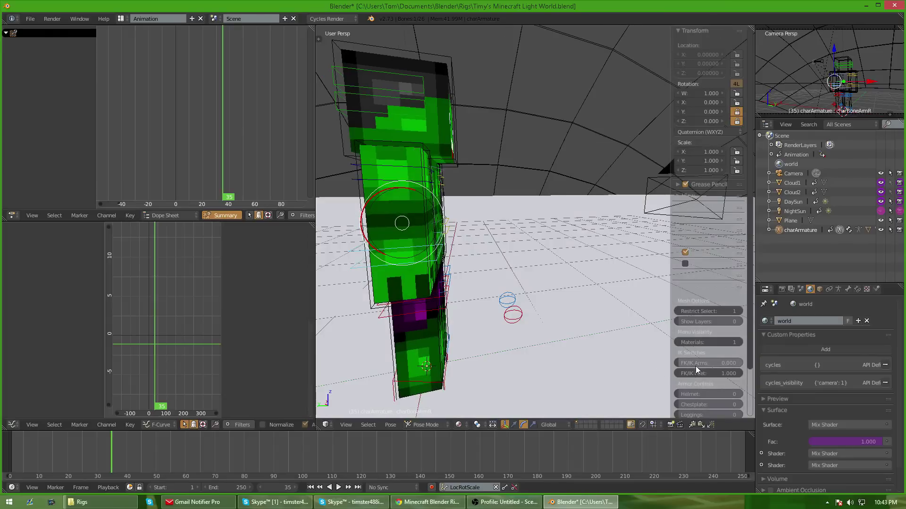
drag(696, 366, 750, 366)
Pull the right hand's IK control away from the body so that the arm follows it
middle_drag(455, 230, 379, 233)
right_click(384, 235)
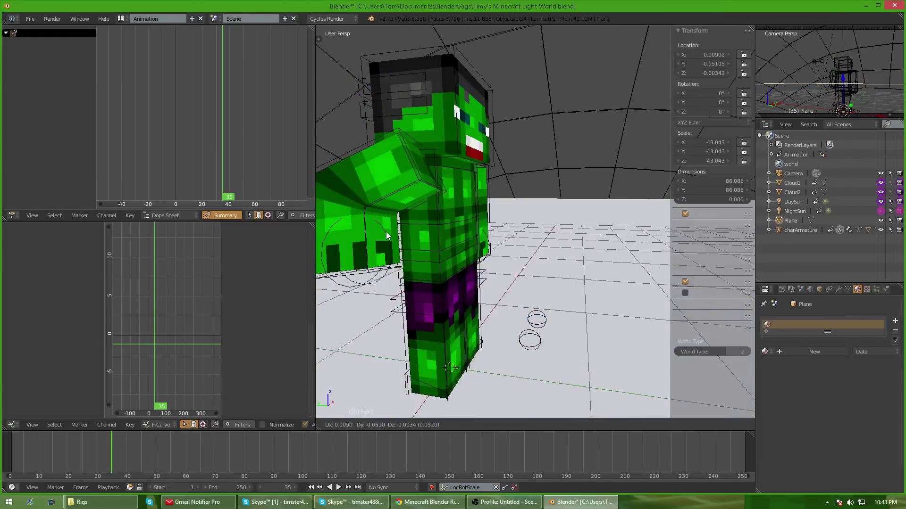
right_click(383, 235)
key(g)
click(438, 282)
middle_drag(619, 262, 534, 252)
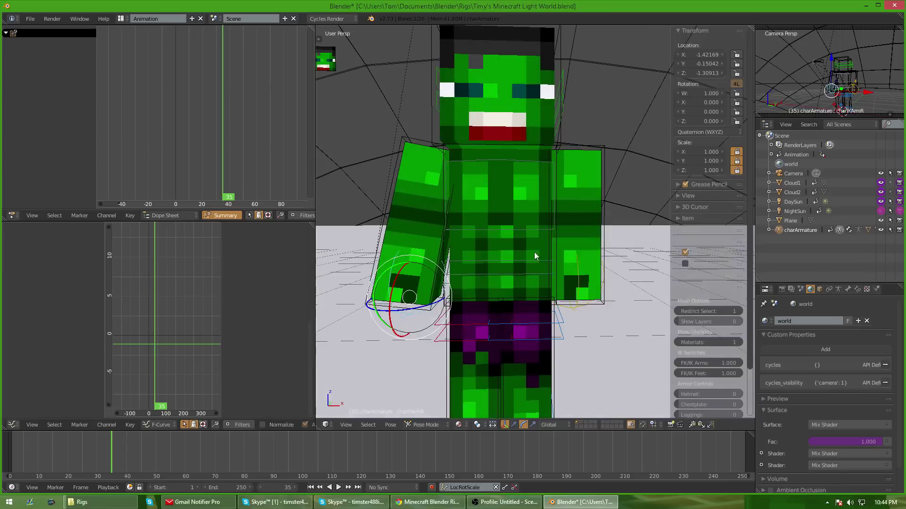
Try moving and freely rotating the left hand's IK control, and reset both hand controls to their rest position
right_click(577, 263)
key(g)
click(610, 253)
key(r)
key(r)
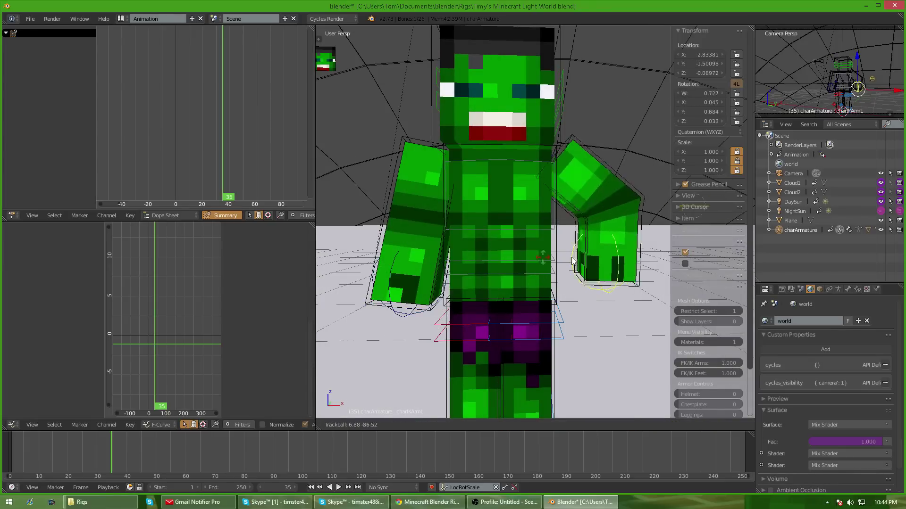
click(528, 258)
right_click(515, 262)
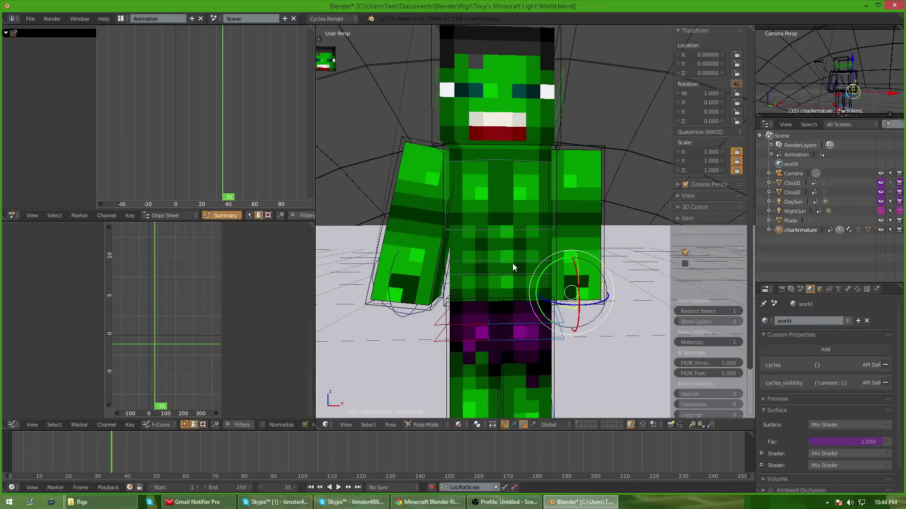
right_click(395, 262)
key(alt+g)
Try rotating the chest bone and the head bone, cancelling each rotation
middle_drag(437, 259, 503, 226)
right_click(502, 225)
key(r)
key(r)
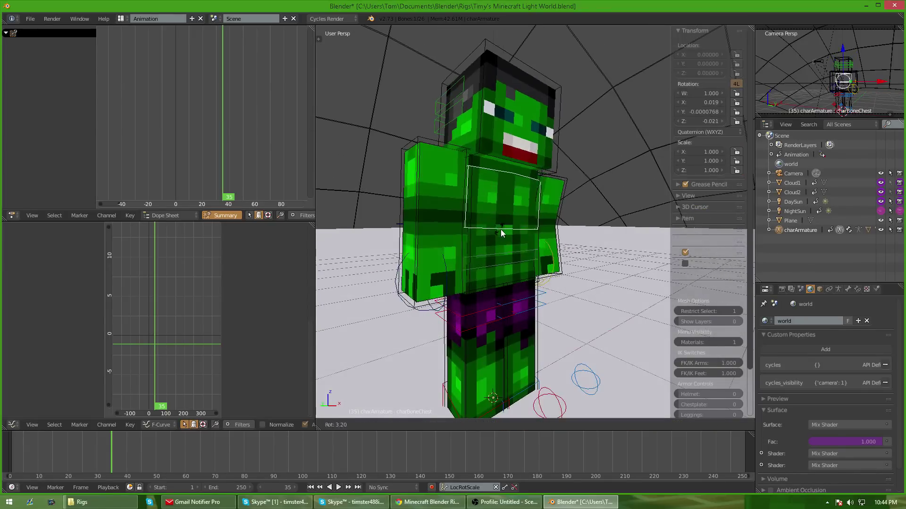
right_click(500, 245)
right_click(456, 121)
key(r)
key(r)
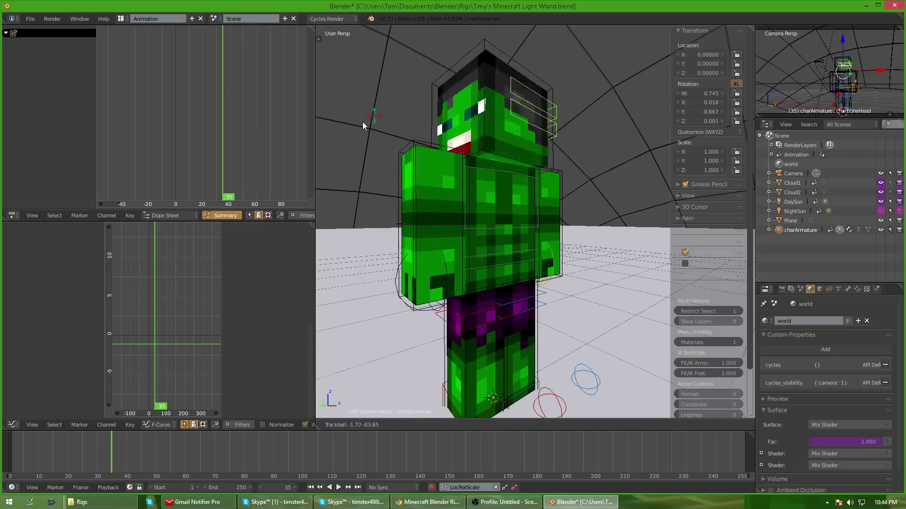
right_click(447, 130)
Try rotating the hips bone and cancel the rotation
scroll(493, 185, down, 3)
shift+middle_drag(530, 272, 511, 242)
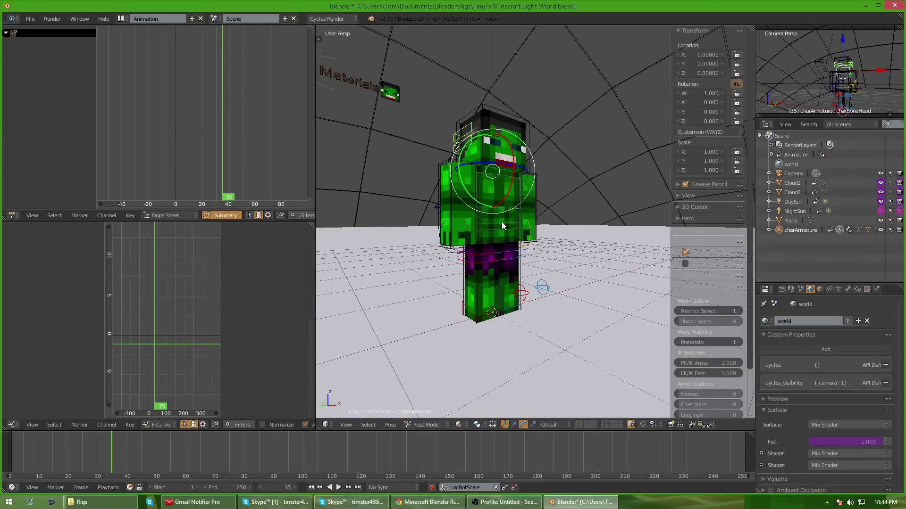
right_click(502, 223)
key(r)
right_click(514, 264)
scroll(524, 283, up, 6)
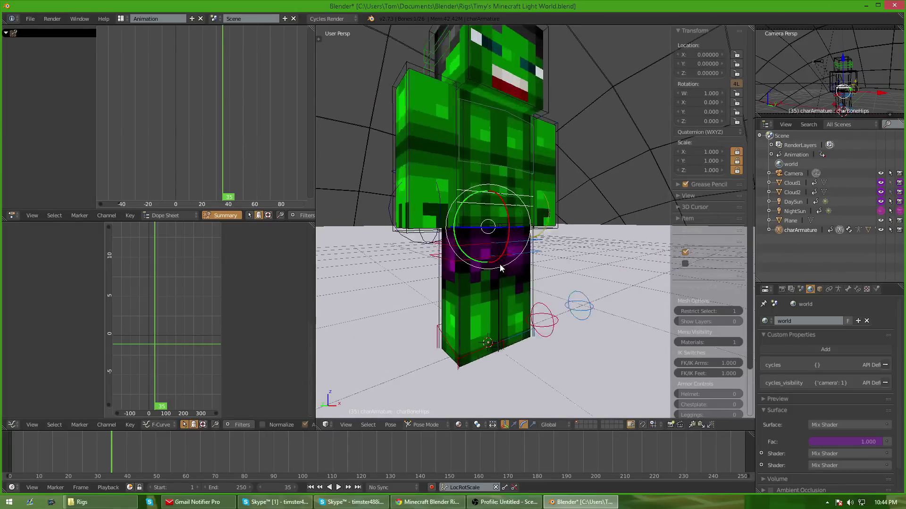
scroll(527, 290, down, 6)
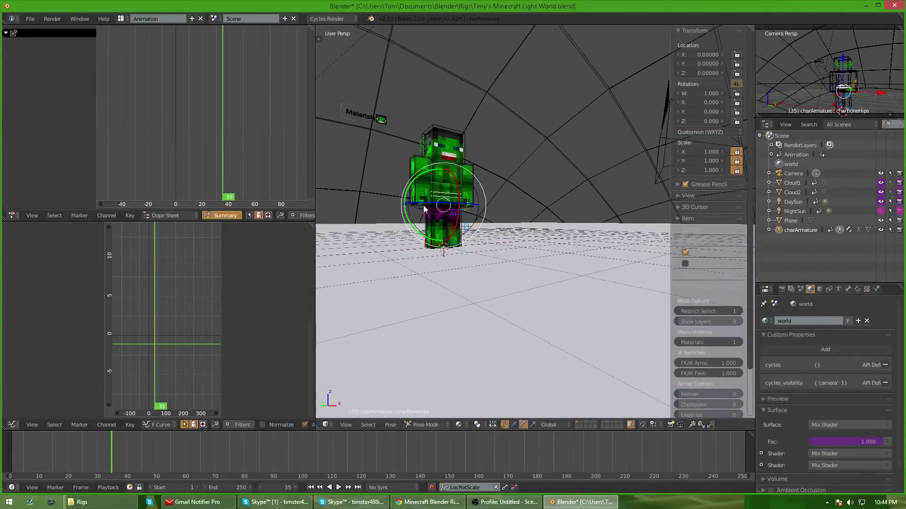
Try moving the Materials menu handle beside the character, and cancel the move
scroll(439, 216, up, 4)
right_click(397, 214)
key(g)
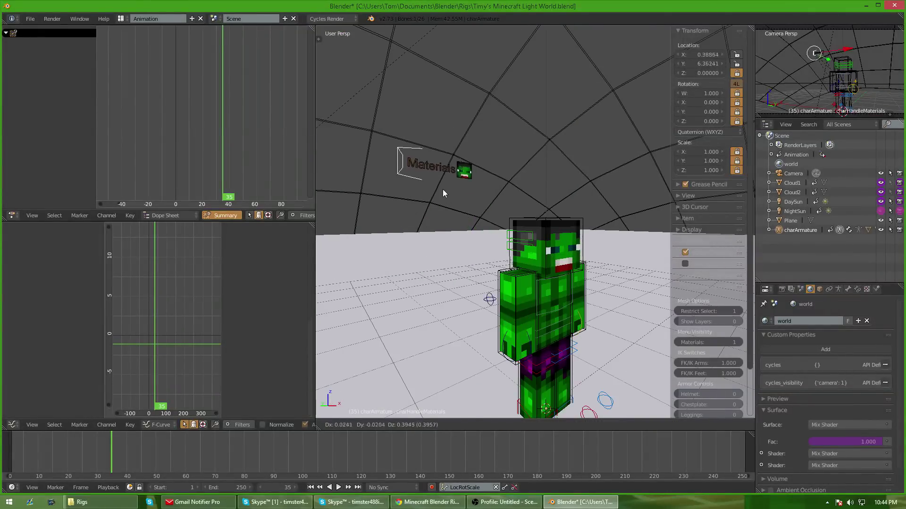
right_click(449, 195)
Turn on the rig's armor by setting Helmet, Chestplate, Leggings and Boots to 1
middle_drag(453, 203, 420, 223)
scroll(464, 218, down, 1)
shift+middle_drag(542, 288, 504, 272)
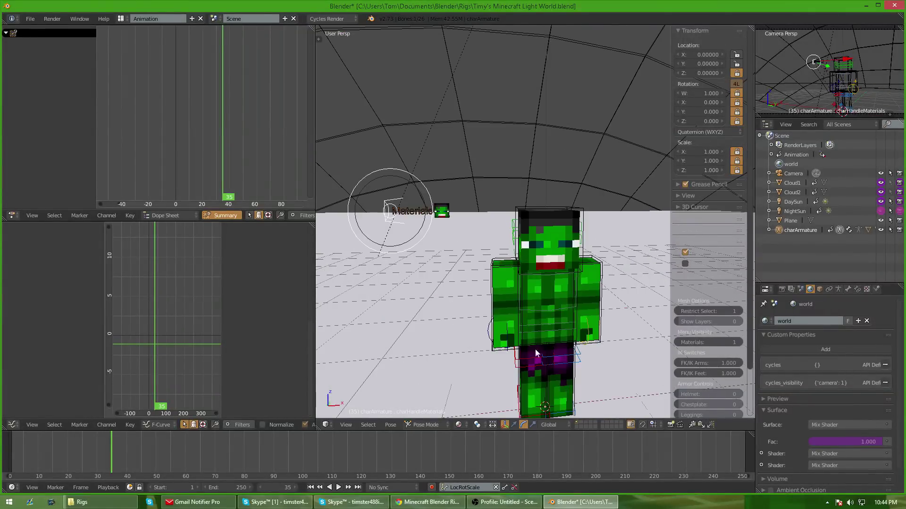
scroll(535, 349, down, 2)
shift+middle_drag(535, 345, 580, 312)
scroll(539, 252, down, 3)
scroll(507, 297, up, 6)
scroll(707, 326, down, 3)
scroll(527, 279, down, 2)
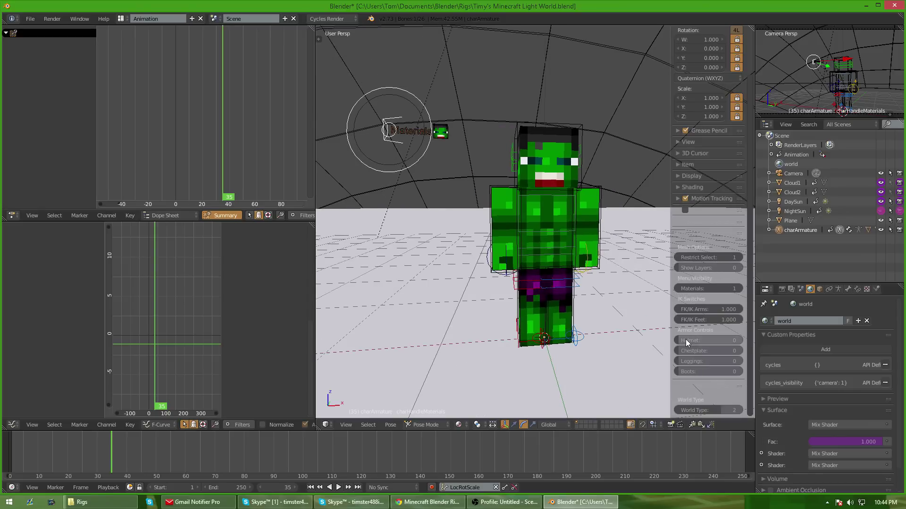
drag(686, 339, 726, 355)
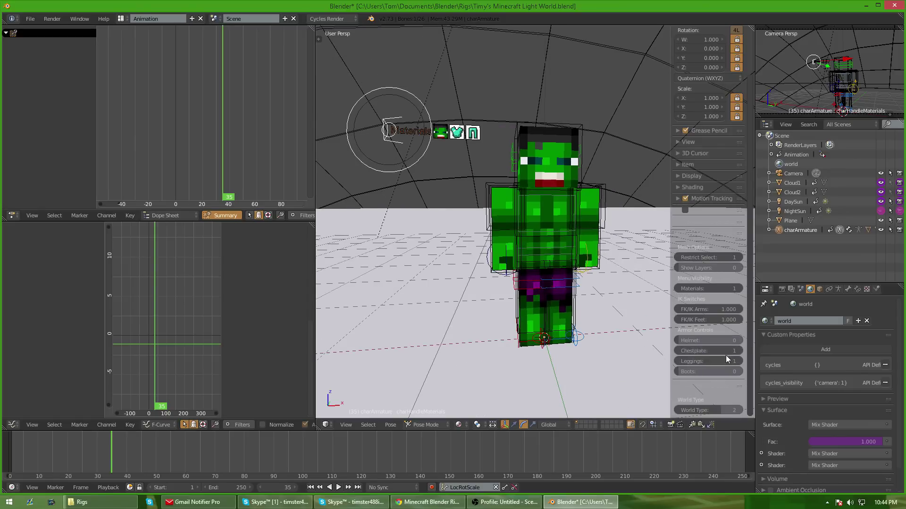
click(689, 369)
click(690, 340)
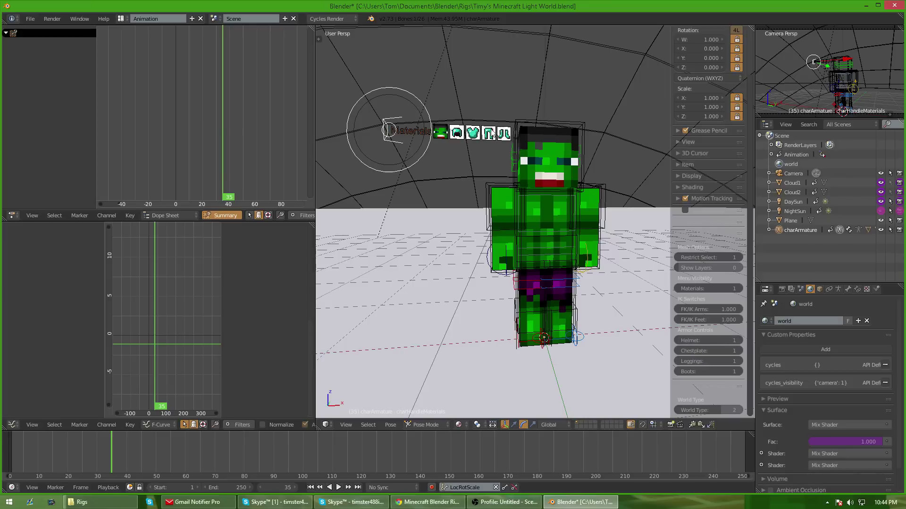
Examine the armor icons in the Materials menu and the armor outlines around the character
middle_drag(510, 162, 444, 91)
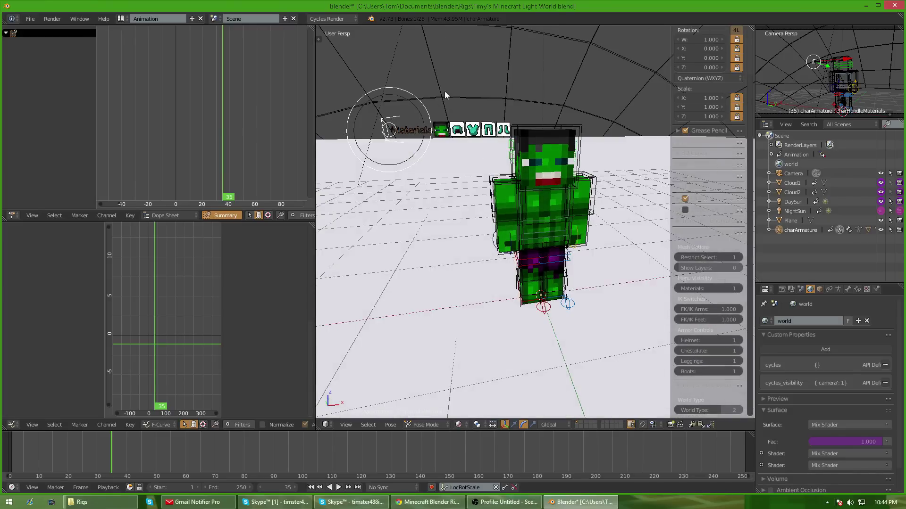
scroll(479, 171, up, 4)
scroll(419, 127, down, 5)
middle_drag(419, 128, 468, 129)
right_click(413, 96)
right_click(447, 113)
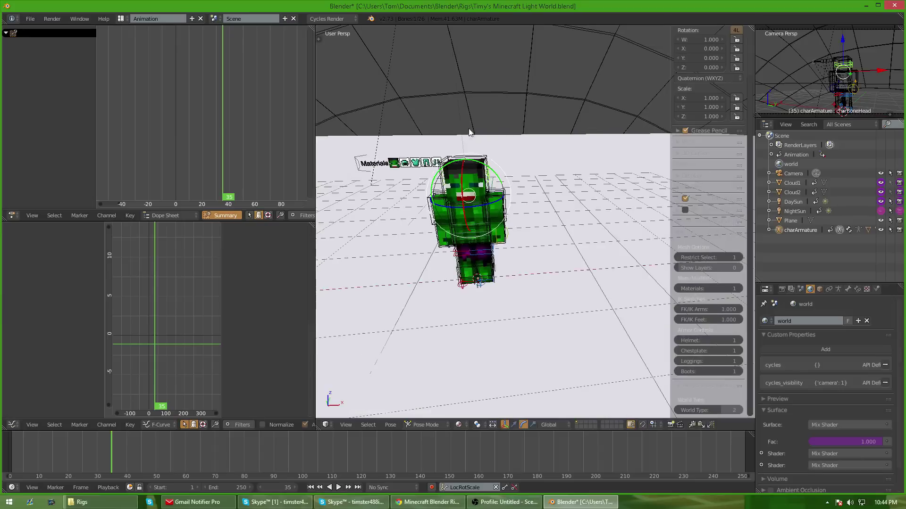
scroll(449, 213, up, 5)
Preview the armored character in Rendered viewport shading, and return to Material shading
middle_drag(449, 213, 384, 104)
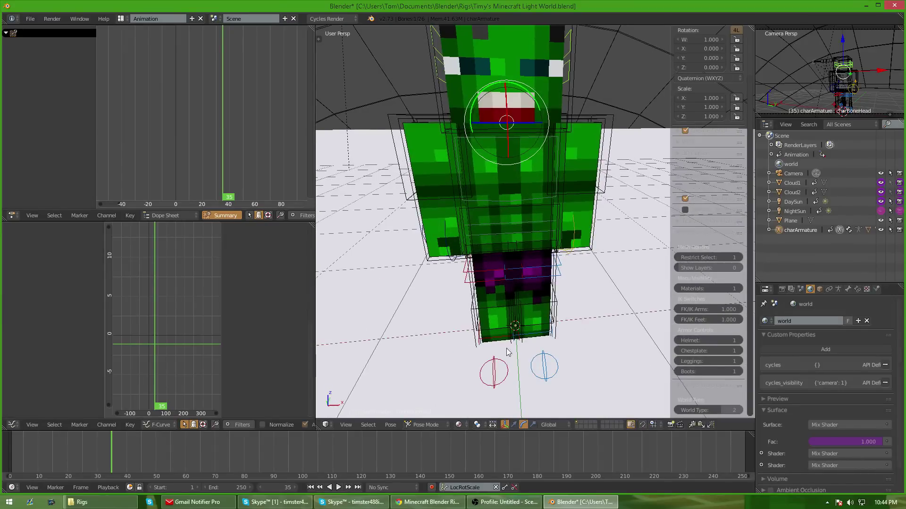
scroll(491, 307, down, 5)
scroll(491, 305, up, 1)
click(458, 425)
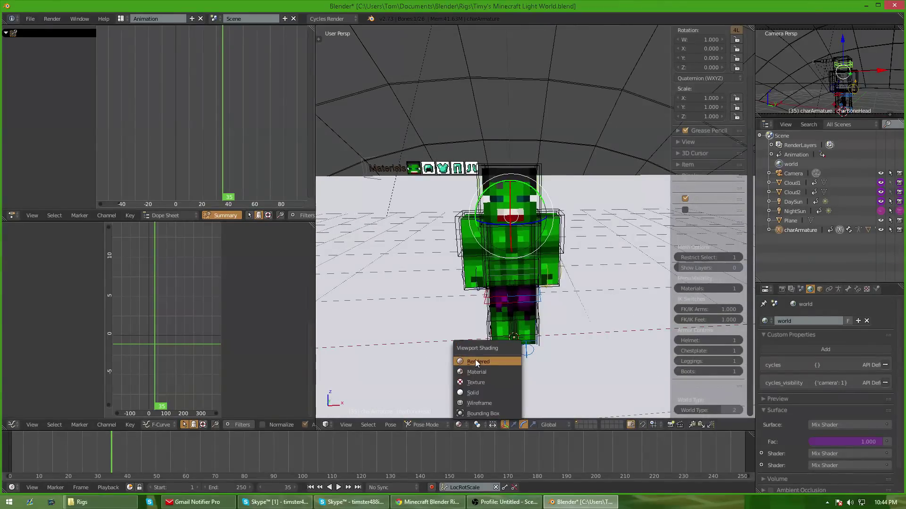
click(474, 360)
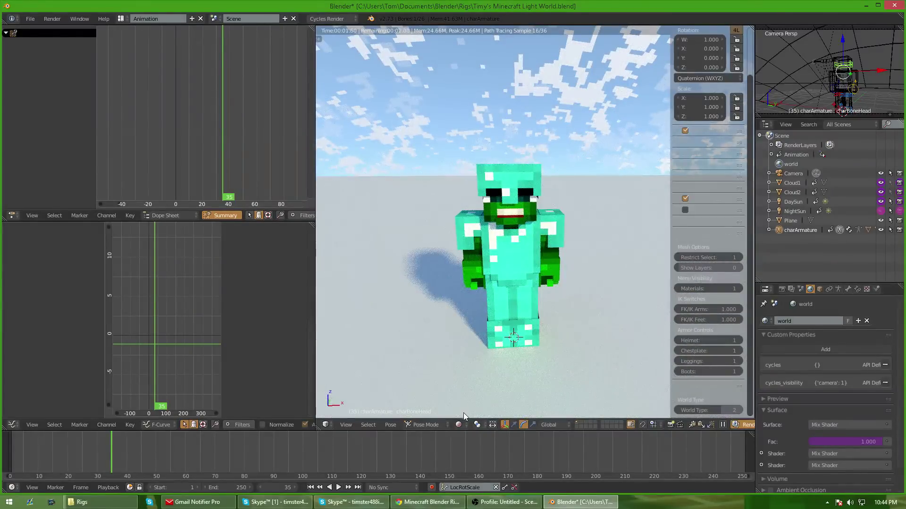
click(458, 424)
click(475, 371)
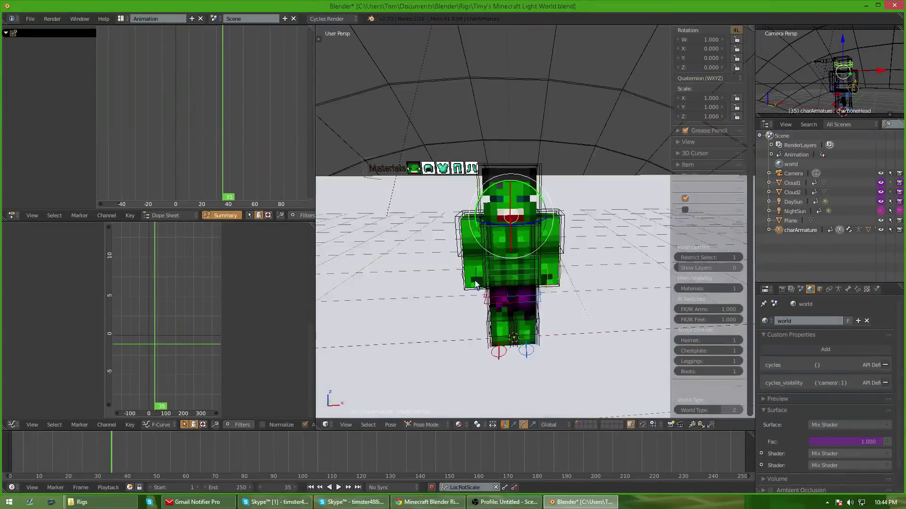
Rotate the character's chest bone freely to tilt and turn the upper body
right_click(513, 269)
key(r)
key(r)
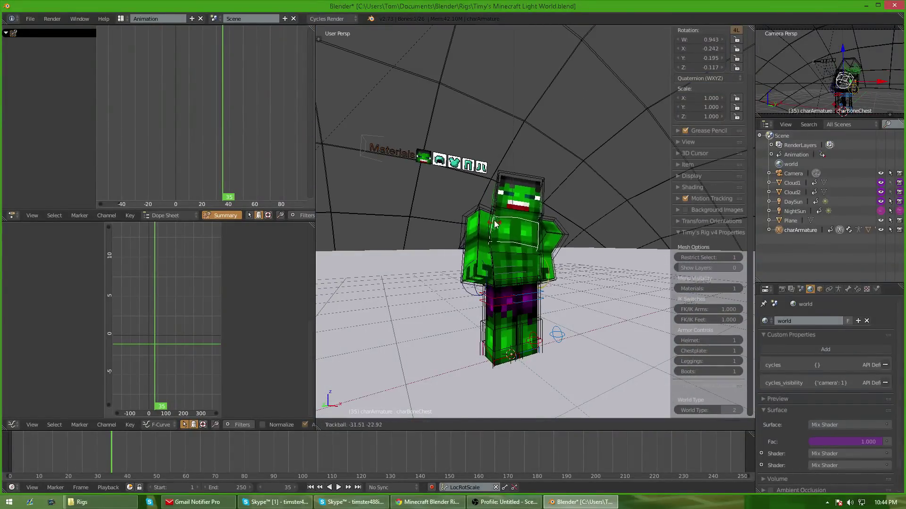
click(514, 237)
Raise and rotate the right hand's IK control beside the head, and swing the left hand's control outward from the body
right_click(473, 270)
key(g)
click(466, 279)
key(r)
key(r)
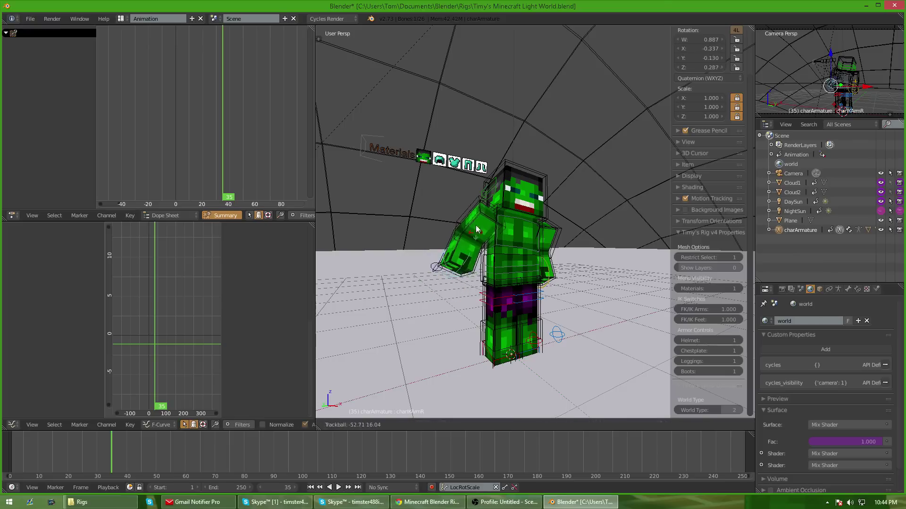
click(476, 208)
key(g)
click(476, 119)
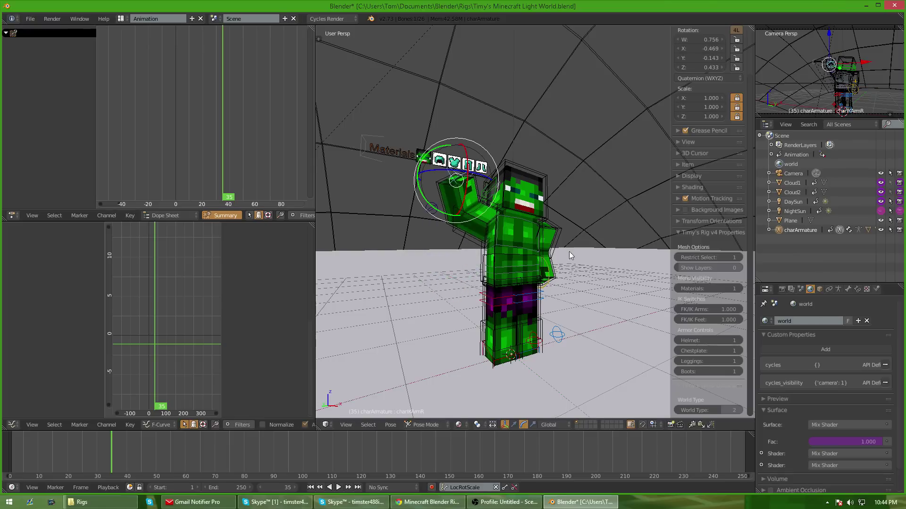
right_click(549, 274)
right_click(523, 287)
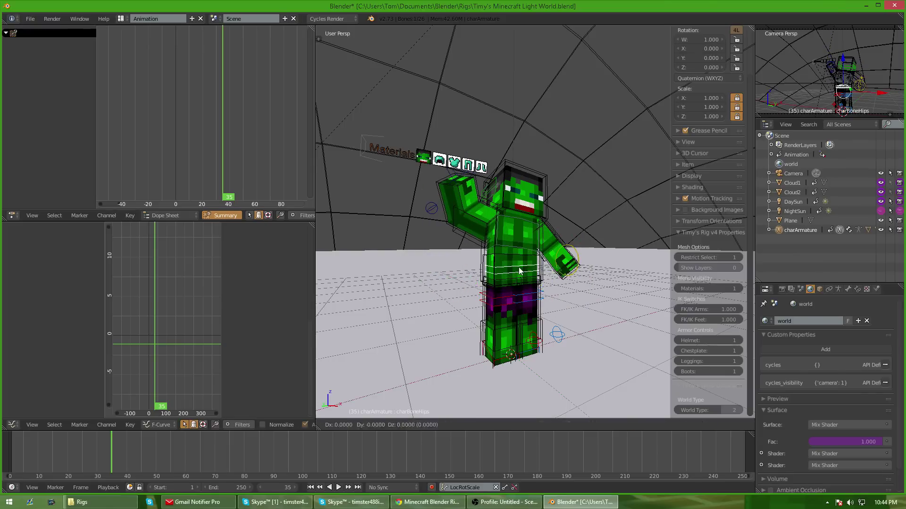
Preview the raised-arm pose with armor in Rendered shading from another angle, and switch back to Material shading
click(460, 425)
click(476, 361)
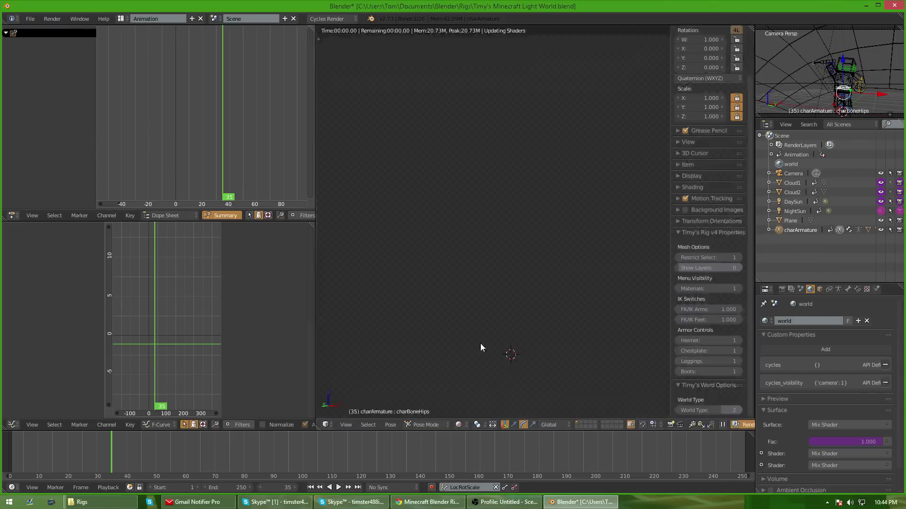
middle_drag(546, 310, 588, 311)
click(458, 424)
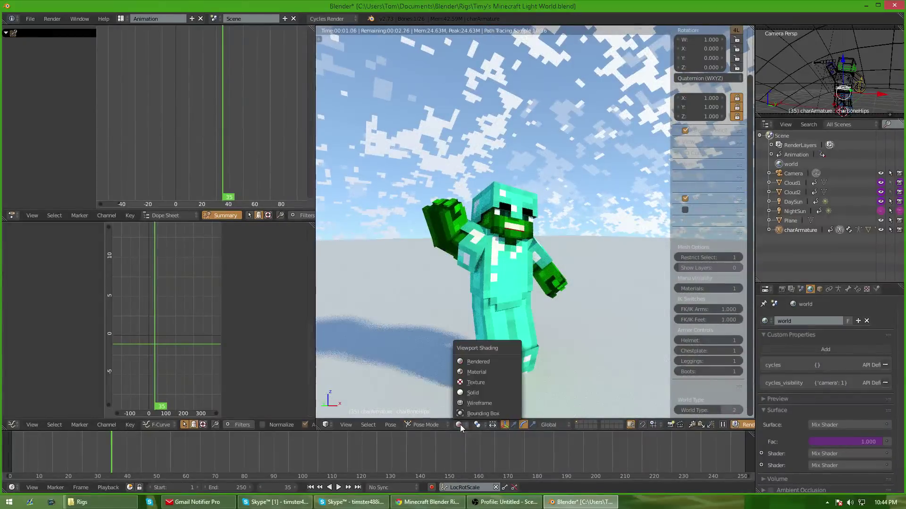
click(475, 372)
scroll(462, 336, up, 1)
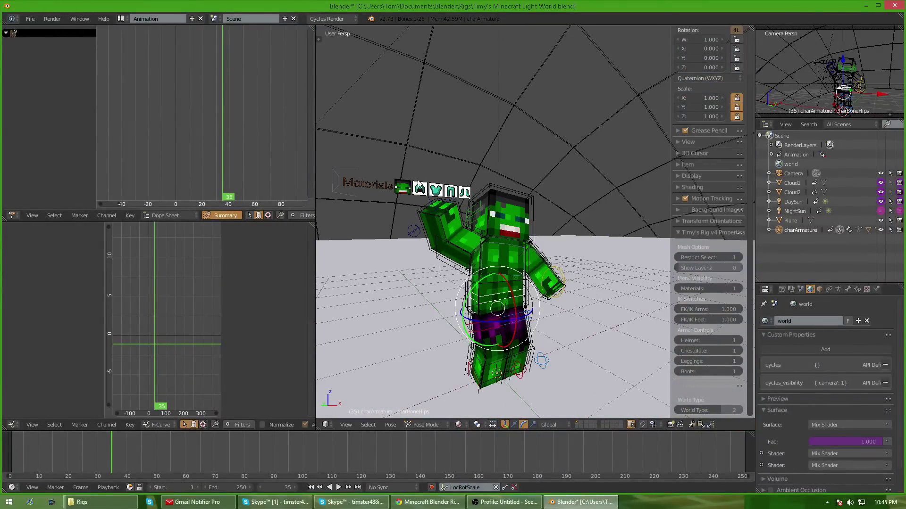
Select the icons in the Materials menu one after another to inspect the material each armor piece uses
right_click(438, 189)
middle_drag(471, 298, 483, 302)
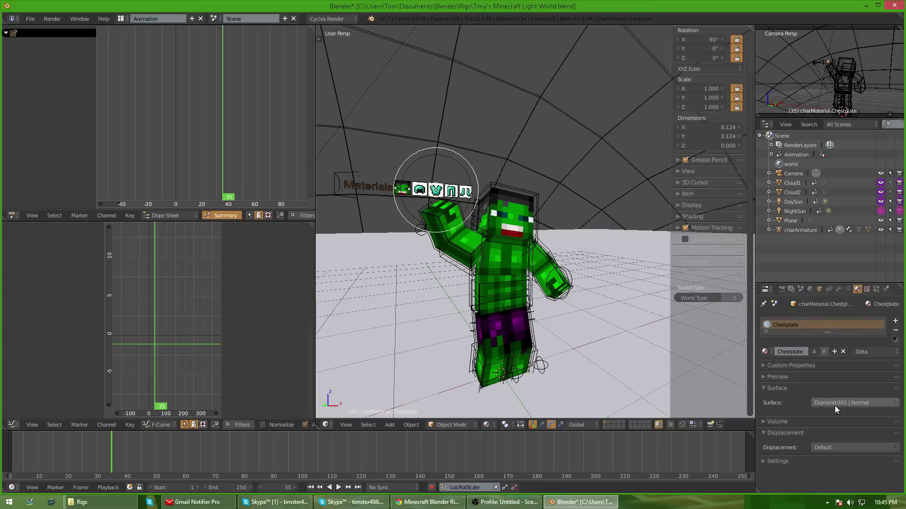
click(849, 403)
right_click(445, 204)
middle_drag(402, 311, 432, 326)
right_click(403, 186)
right_click(361, 191)
right_click(404, 191)
right_click(418, 191)
right_click(456, 222)
Select the helmet icon and set its material surface to the Gold group's Normal shader
right_click(438, 226)
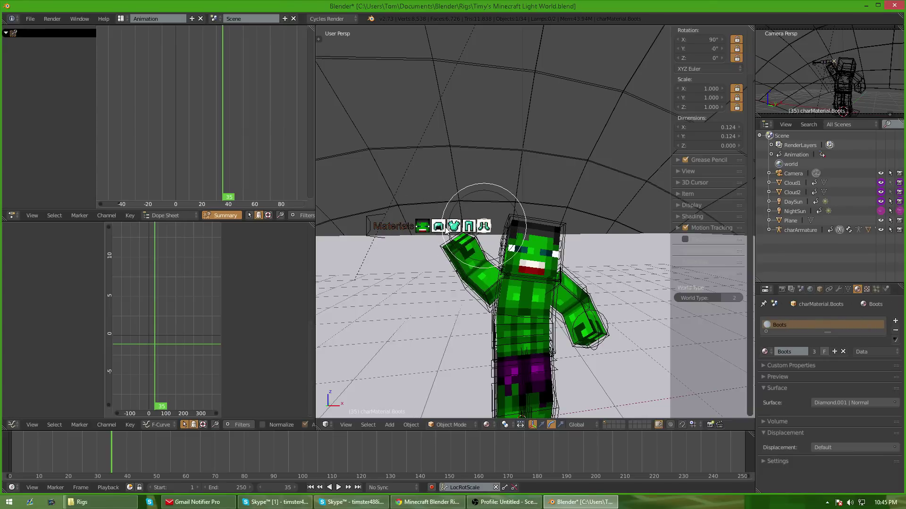
scroll(651, 343, up, 4)
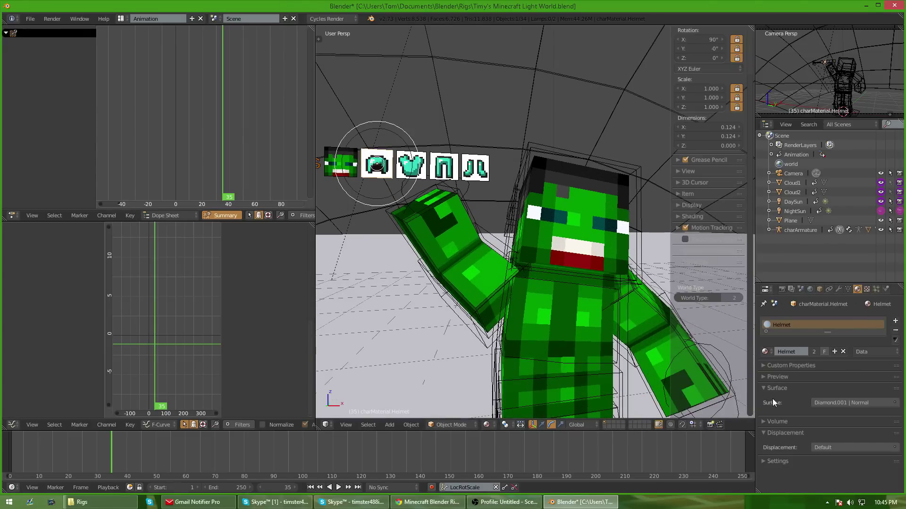
click(825, 401)
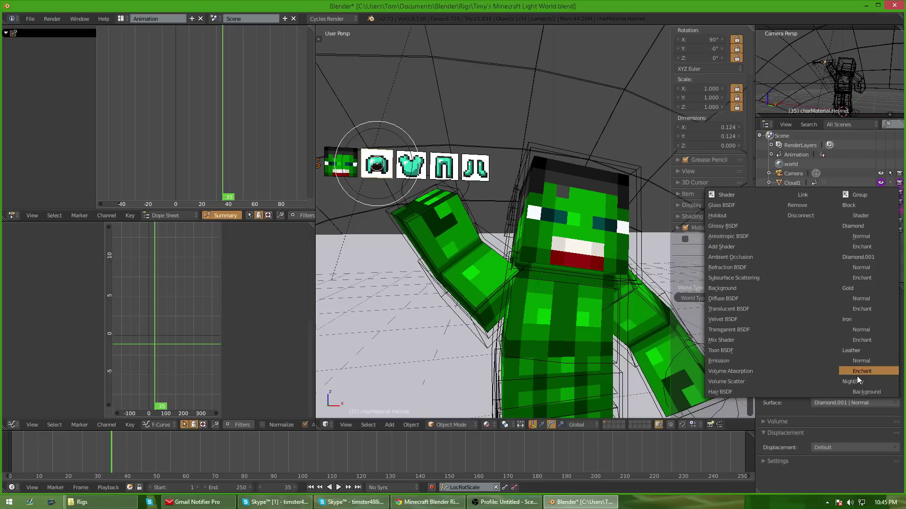
click(858, 299)
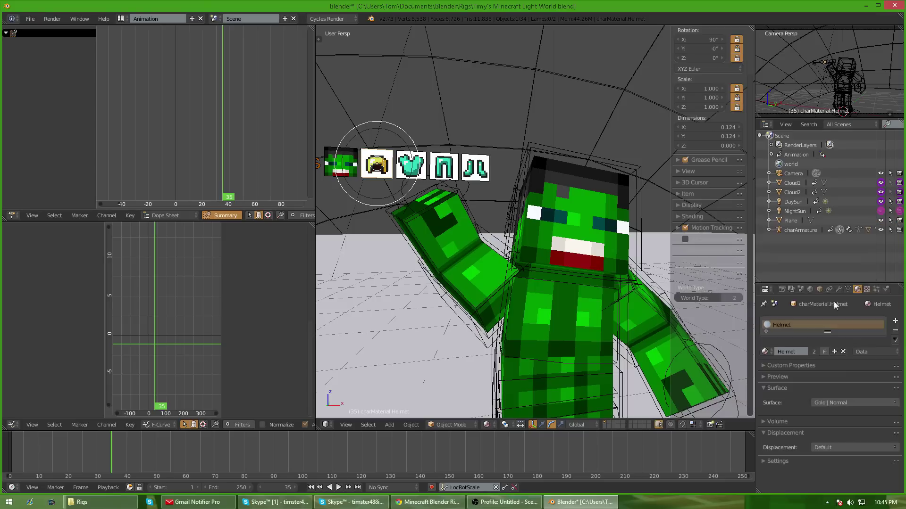
Select the chestplate icon, set its material surface to the Leather group's Normal shader, and change its color to dark blue
right_click(411, 165)
click(849, 403)
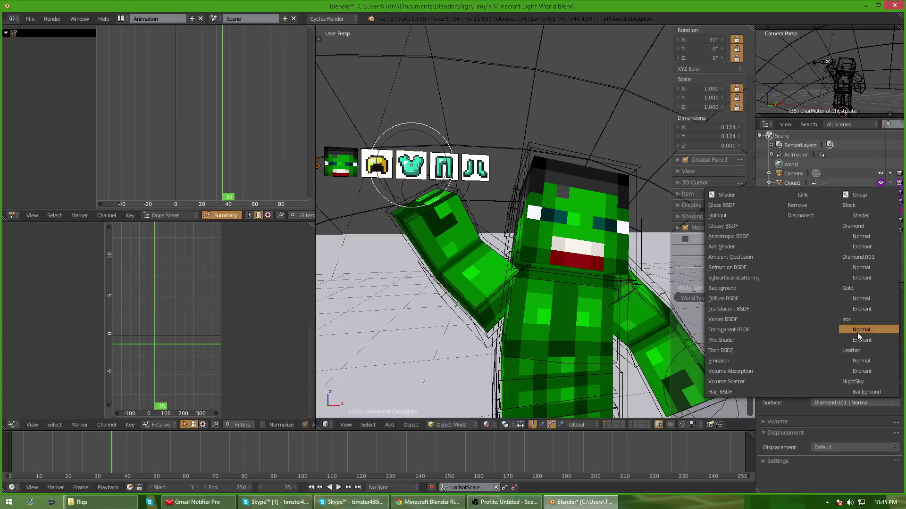
click(860, 360)
click(845, 420)
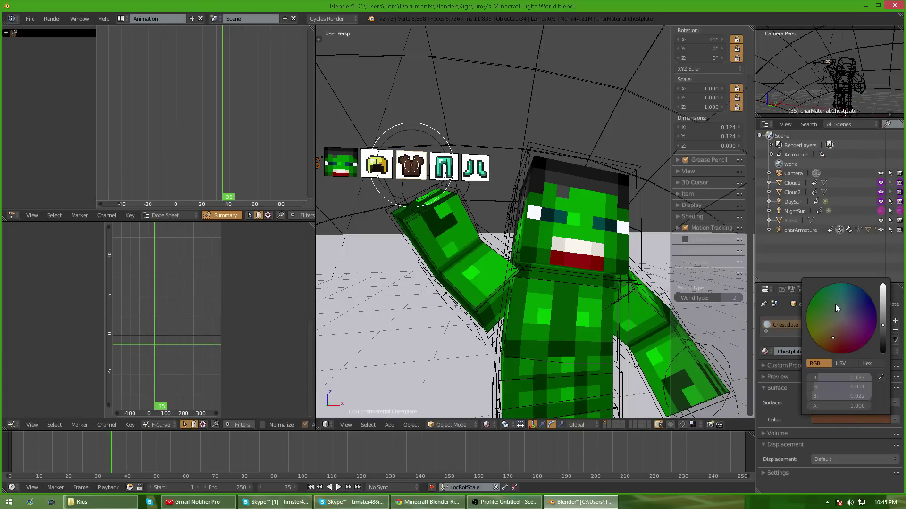
drag(834, 308, 819, 346)
Set the leggings icon's material surface to the Iron group's Normal shader, and select the boots icon
right_click(444, 165)
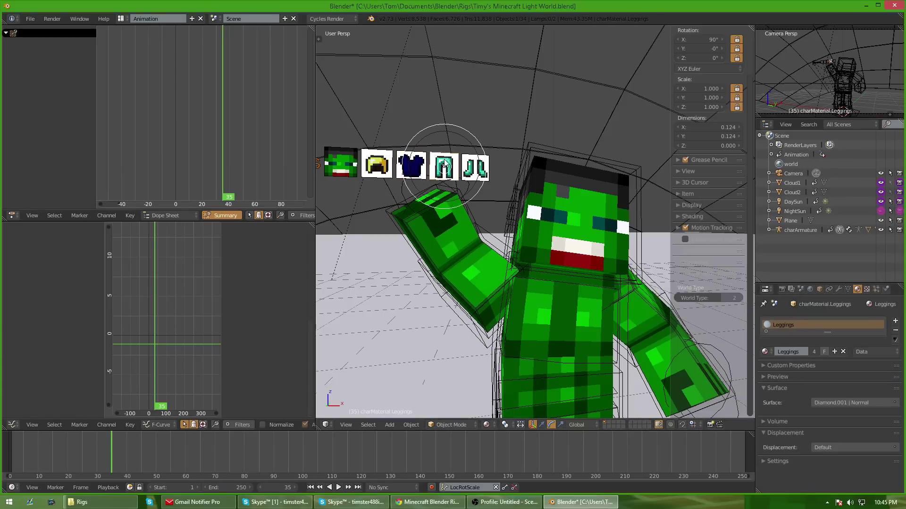
click(839, 402)
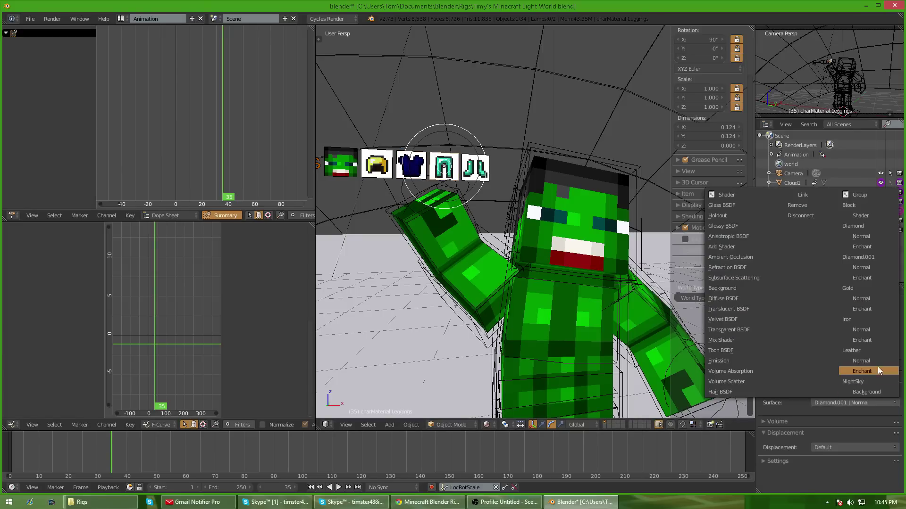
click(865, 330)
right_click(475, 168)
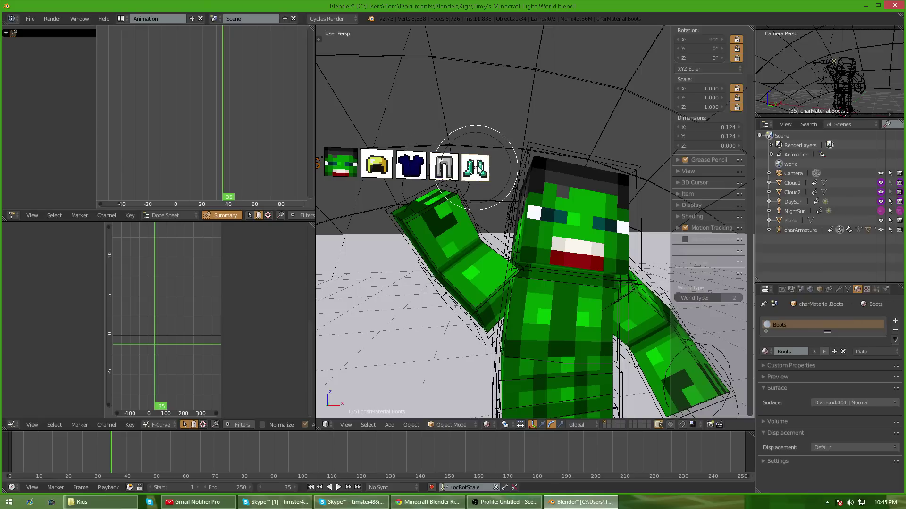
click(856, 404)
Preview the character's mixed armor in Rendered shading from an angled view, and switch back to Material shading
scroll(584, 386, down, 6)
shift+middle_drag(585, 382, 558, 294)
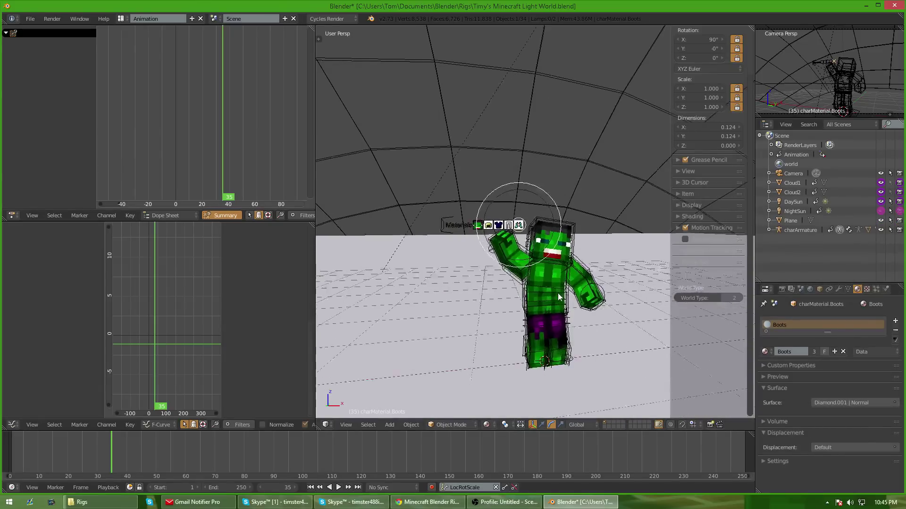
scroll(557, 293, up, 3)
scroll(558, 322, down, 4)
scroll(576, 290, up, 6)
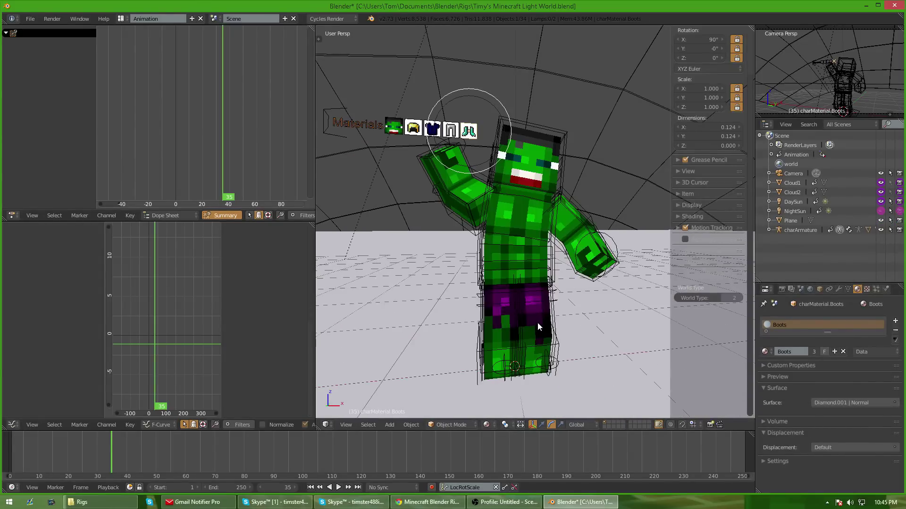
scroll(536, 326, down, 2)
click(486, 424)
click(509, 359)
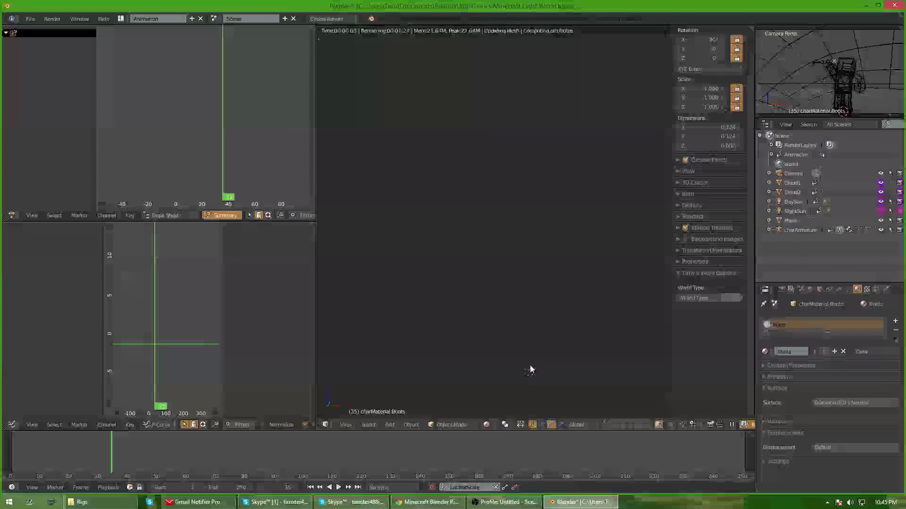
middle_drag(588, 369, 482, 404)
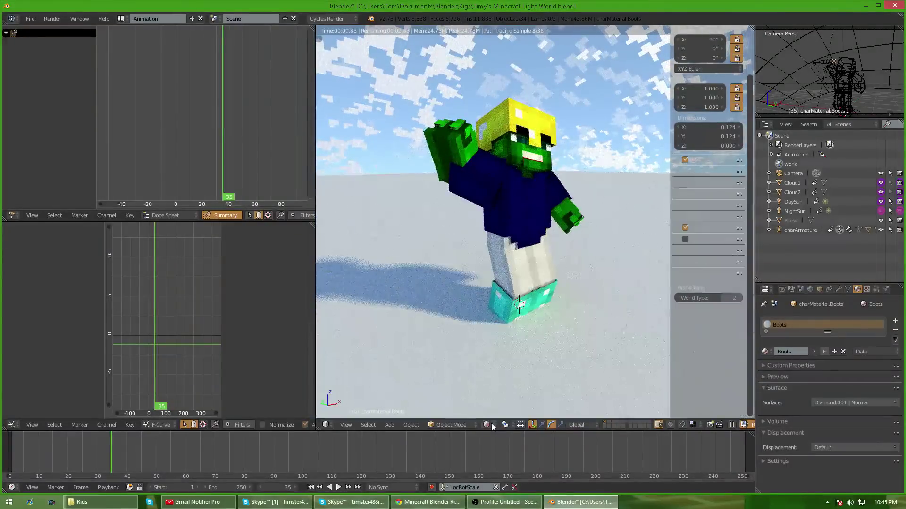
click(486, 425)
click(505, 355)
click(487, 425)
click(510, 372)
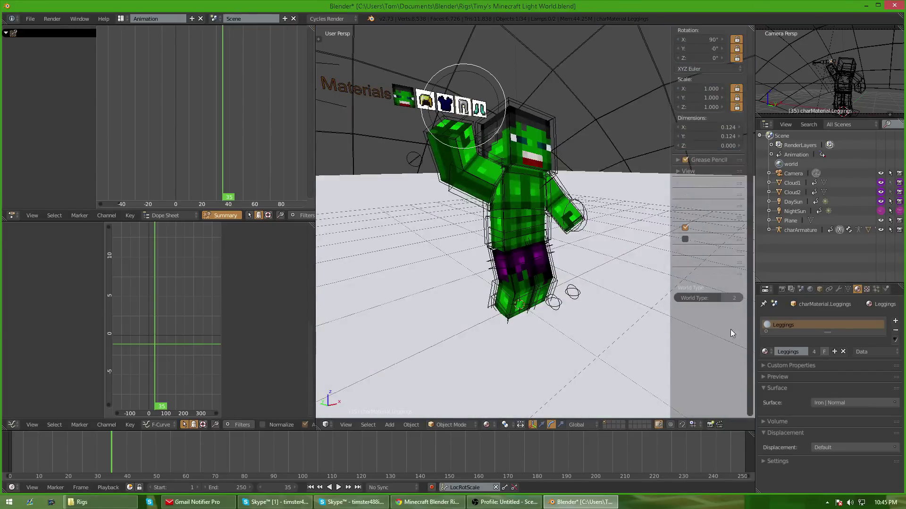
Try a Leather shader on the leggings' material, and set its surface to the Iron group's Enchant shader
click(879, 402)
click(876, 368)
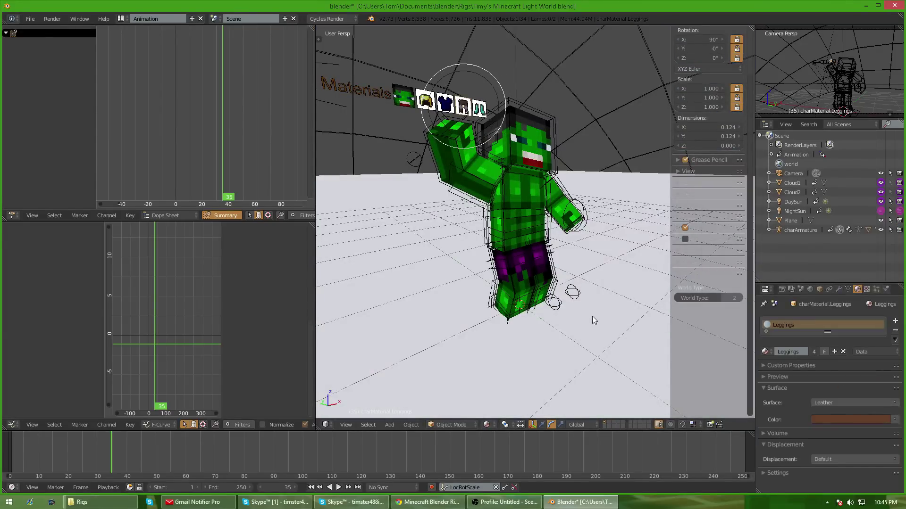
click(863, 402)
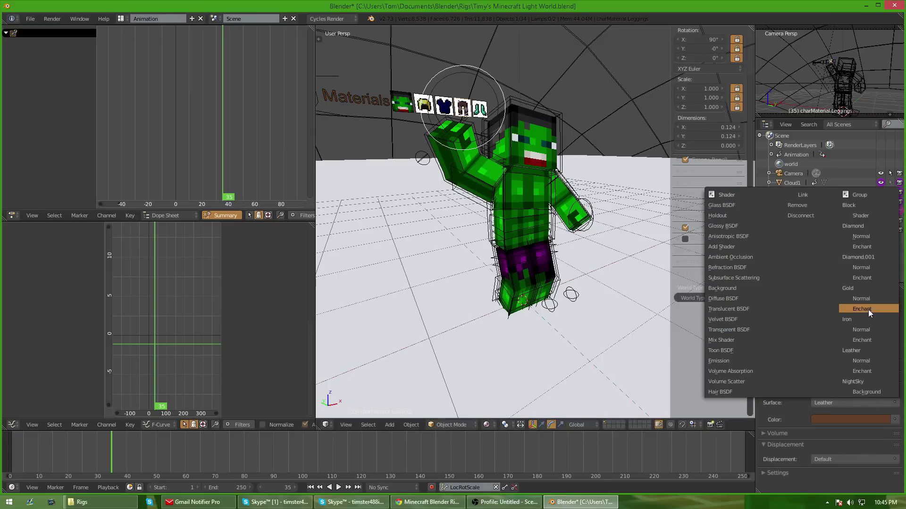
click(866, 339)
Preview the leggings' enchanted iron material in Rendered shading from the character's side
scroll(534, 339, up, 4)
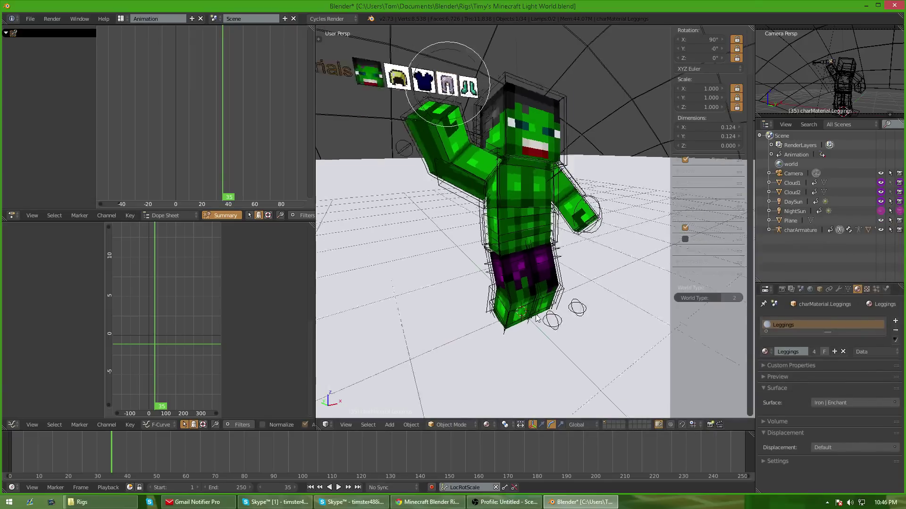
scroll(532, 350, down, 3)
click(487, 425)
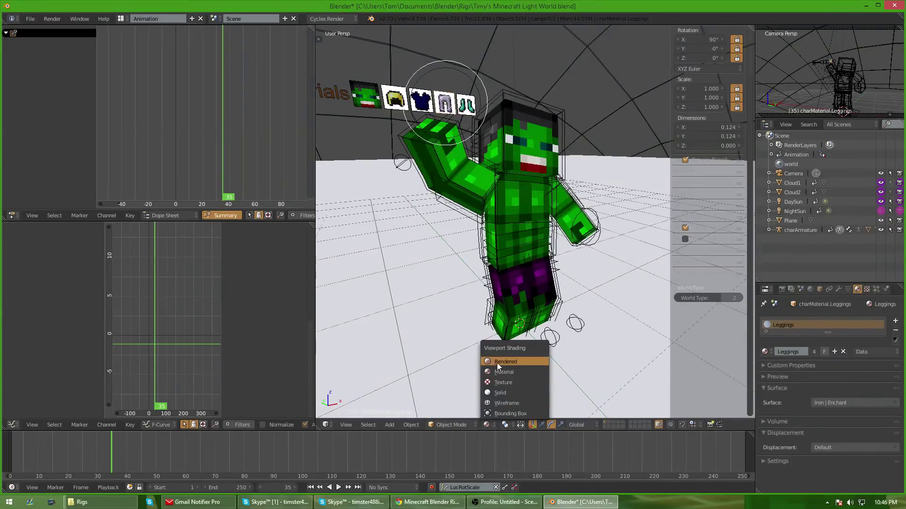
click(498, 355)
middle_drag(499, 352, 568, 341)
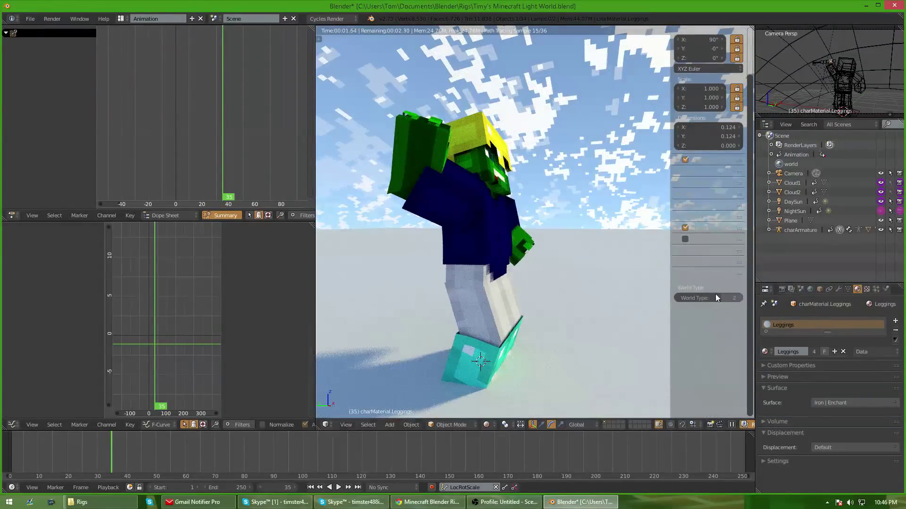
Set World Type to 1 and move to frame 135 to examine the enchanted leggings at night
drag(713, 297, 697, 298)
click(409, 440)
drag(406, 441, 406, 442)
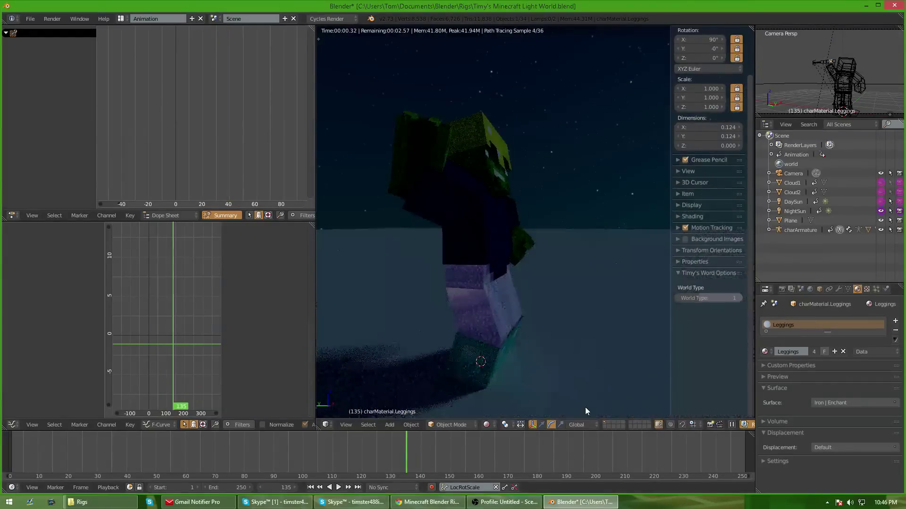
middle_drag(590, 359, 530, 361)
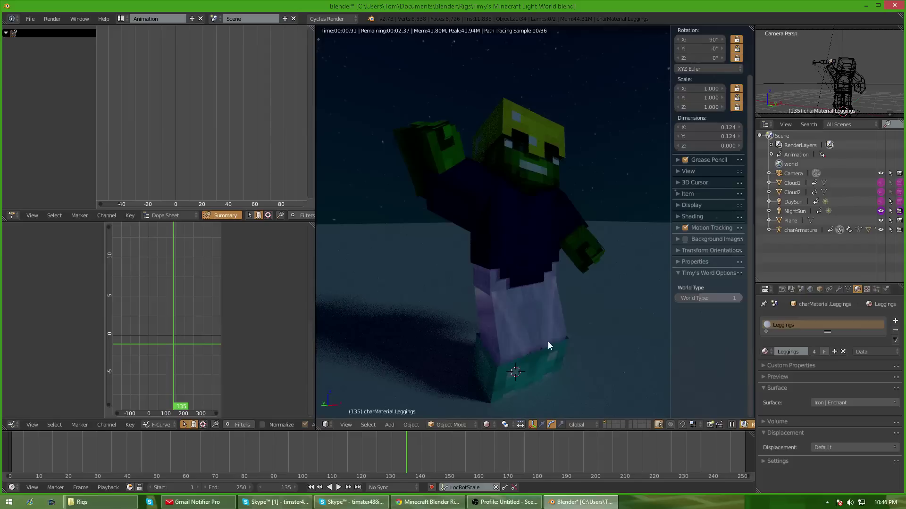
Set World Type to 2 and move the timeline to frame 0
drag(715, 297, 721, 298)
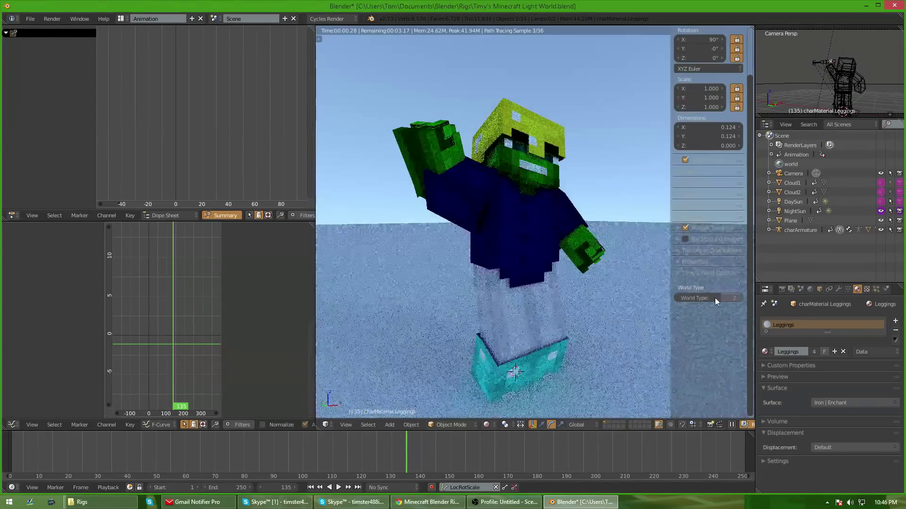
click(332, 443)
drag(131, 434, 8, 434)
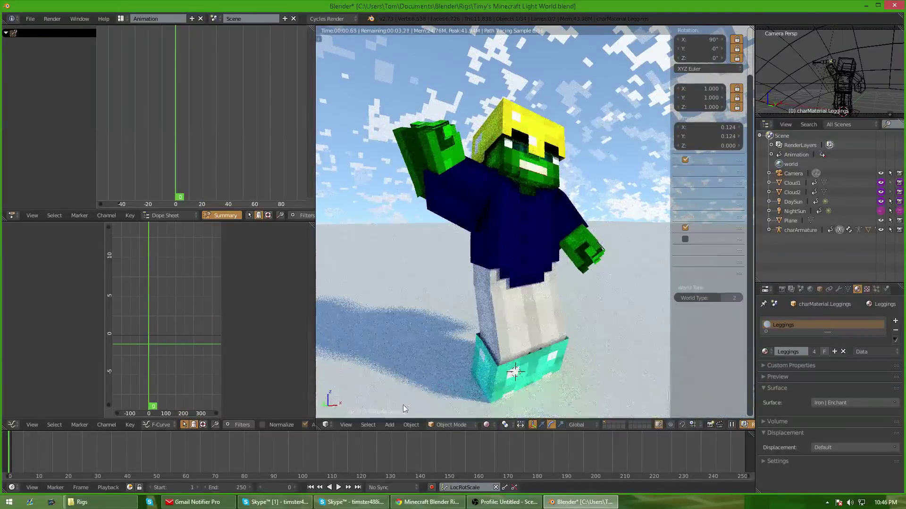
Switch the viewport back to Material shading and face the character from the front
click(489, 424)
click(502, 378)
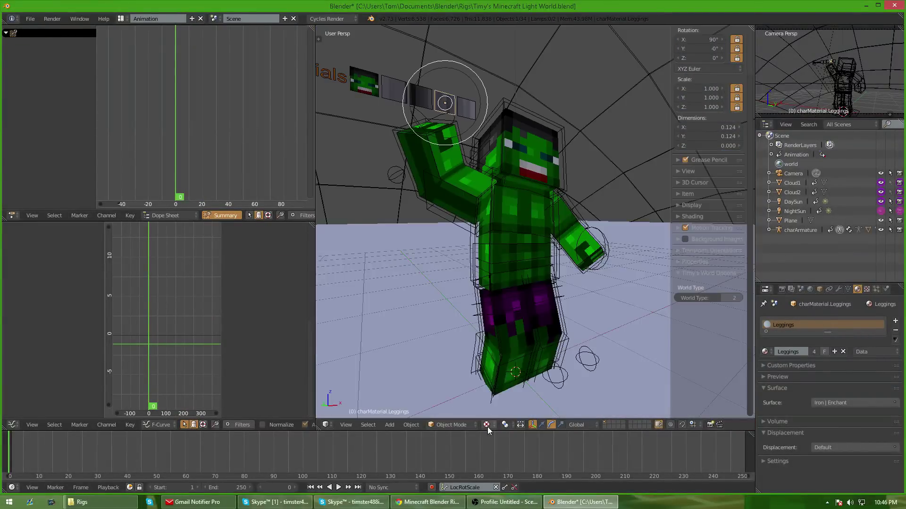
click(487, 425)
click(505, 372)
scroll(523, 366, down, 3)
mouse_move(526, 363)
middle_down()
mouse_move(504, 370)
mouse_move(533, 376)
middle_up()
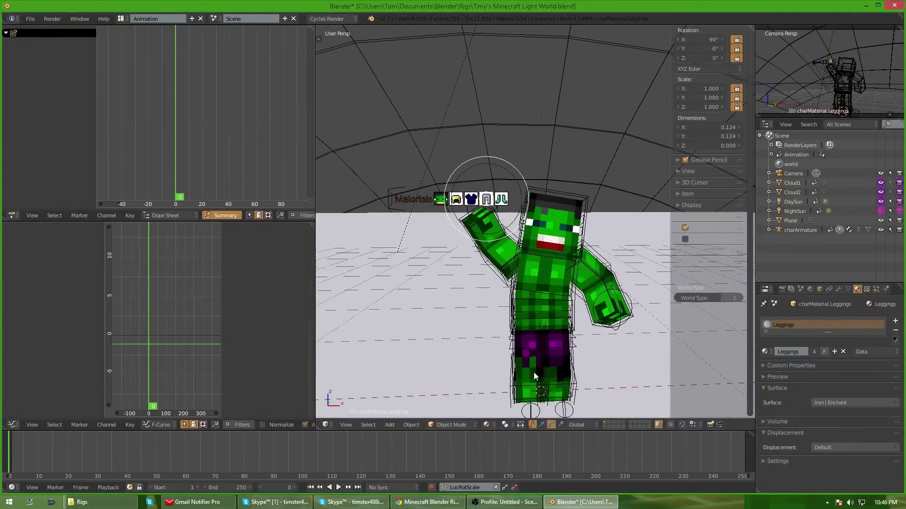
Select all bones of the character's armature and clear their rotation and location
right_click(545, 303)
key(a)
key(a)
key(alt+r)
key(alt+g)
scroll(542, 310, down, 4)
middle_drag(512, 340, 521, 333)
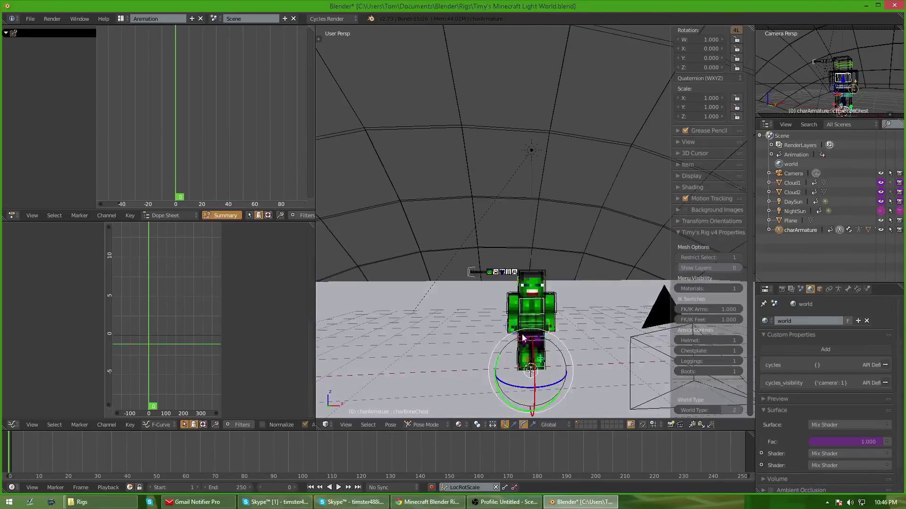
Set the rig's FK/IK Arms switch to 0
scroll(526, 344, up, 4)
scroll(527, 347, down, 1)
drag(710, 309, 665, 310)
scroll(548, 274, down, 3)
shift+middle_drag(543, 273, 544, 324)
scroll(544, 324, up, 3)
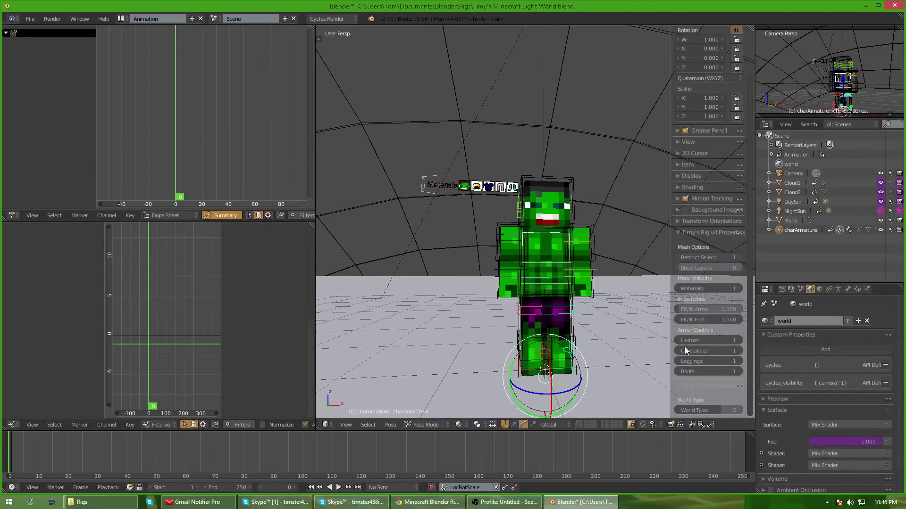
Set the Helmet, Chestplate, Leggings and Boots armor controls to 0 individually, and return all four to 1 together
drag(694, 341, 670, 341)
drag(697, 352, 670, 351)
click(691, 362)
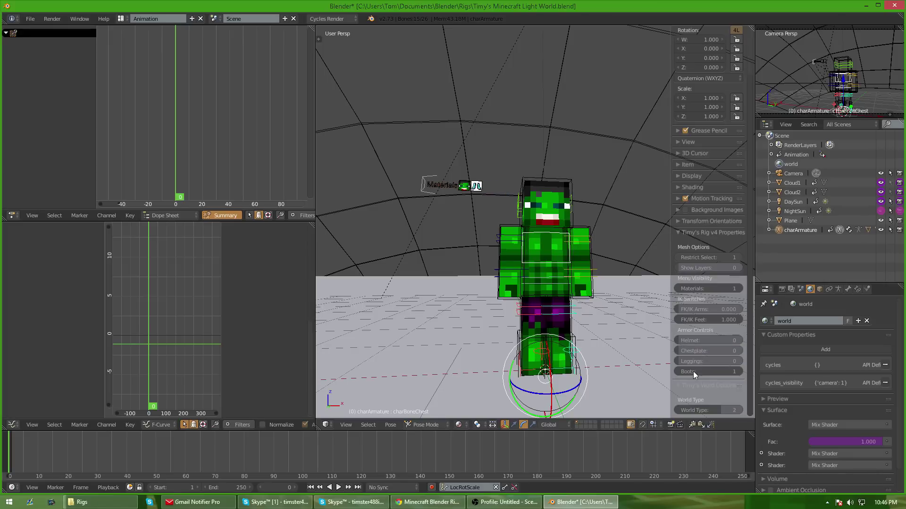
click(684, 372)
drag(713, 340, 715, 372)
key(Return)
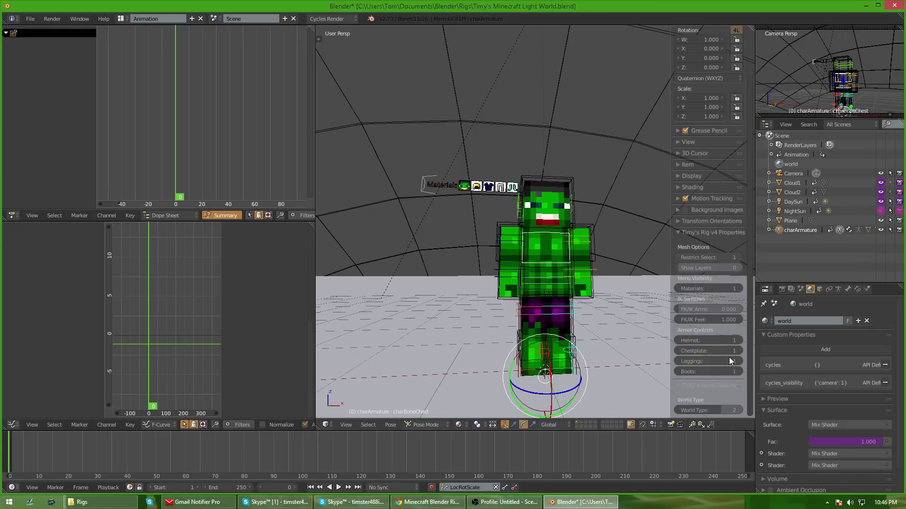
Set the Chestplate, Leggings and Boots controls to 0 with a combined edit, and set Helmet to 0 as well
click(726, 351)
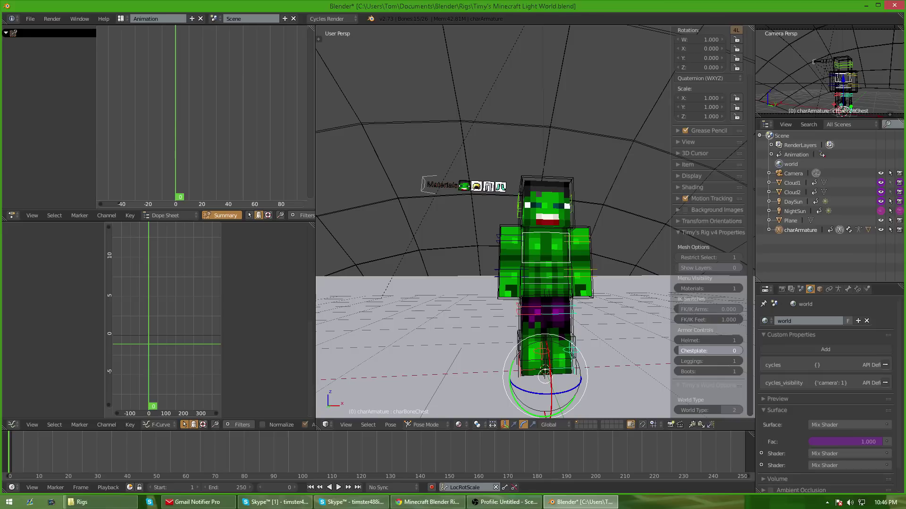
drag(697, 351, 697, 372)
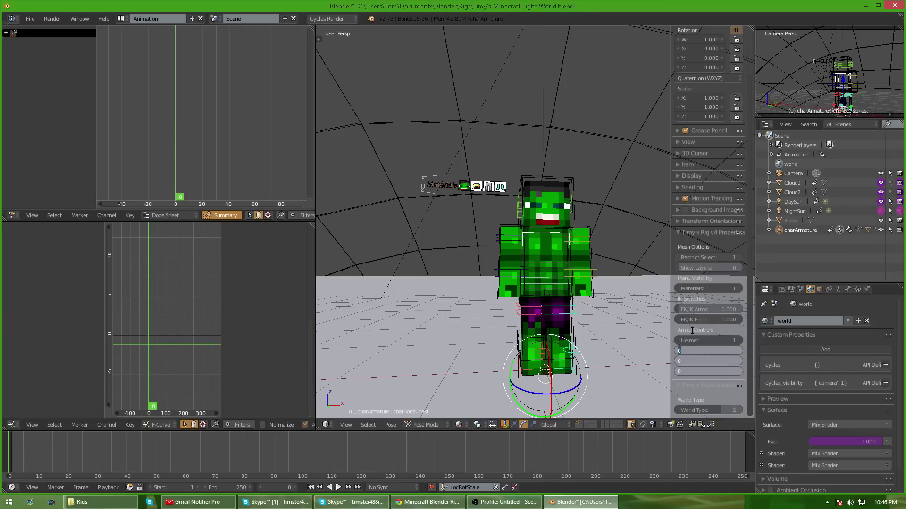
key(Return)
click(698, 341)
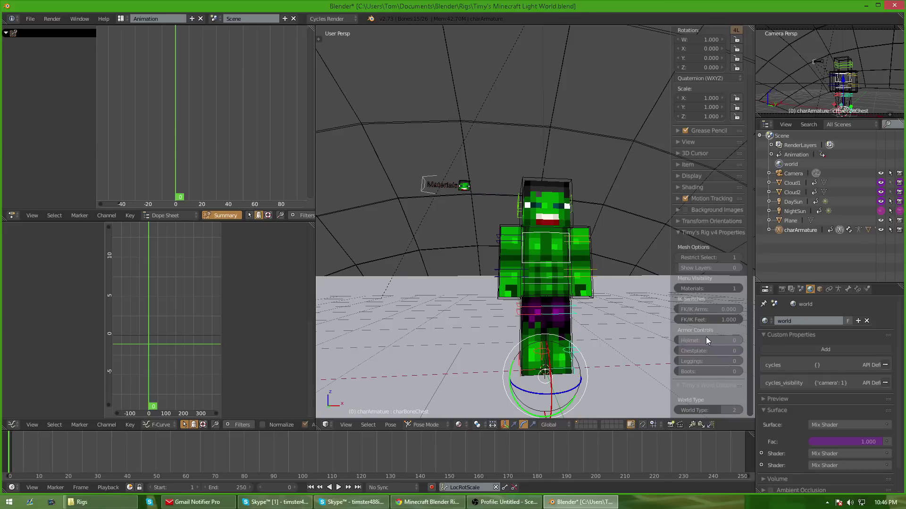
Turn the Helmet, Chestplate, Leggings and Boots controls back to 1 one by one
click(706, 340)
click(712, 351)
click(710, 361)
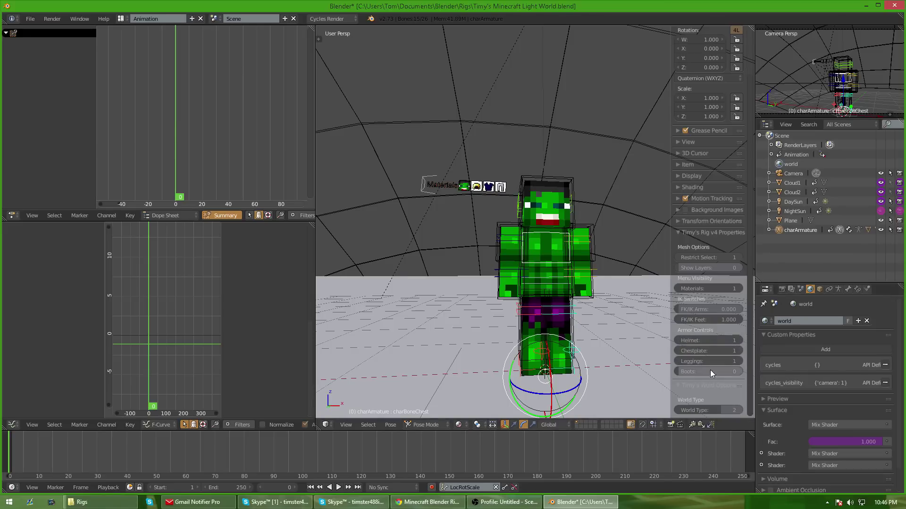
click(712, 372)
Set all four armor controls, from Helmet to Boots, to 0 in a single combined edit
drag(712, 342, 710, 372)
text(0)
key(Return)
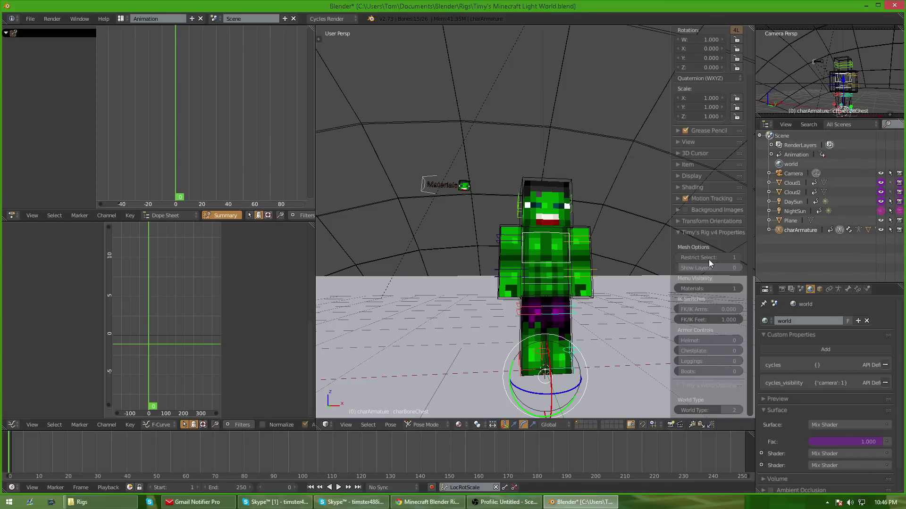
Select the skin icon in the Materials menu and replace its color texture image with the Timster488 skin
scroll(579, 318, up, 4)
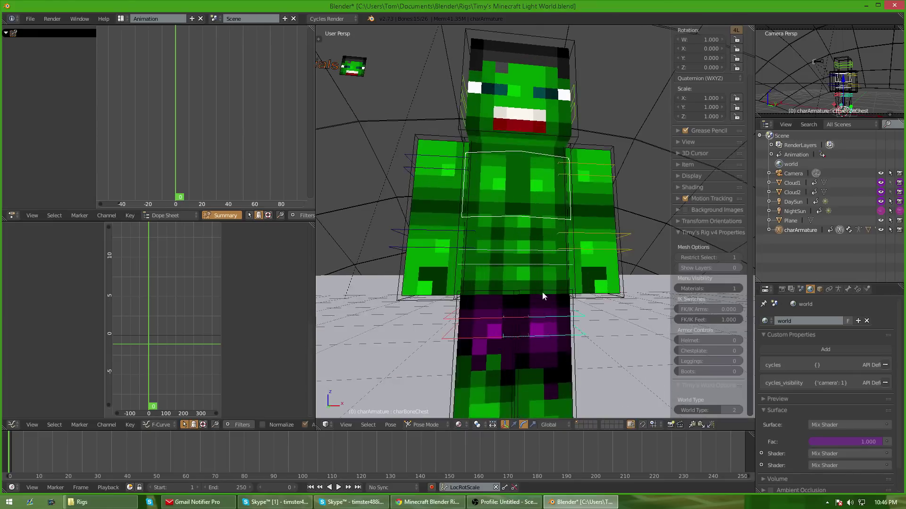
scroll(541, 297, down, 3)
scroll(532, 308, down, 3)
middle_drag(579, 316, 547, 333)
scroll(543, 321, down, 4)
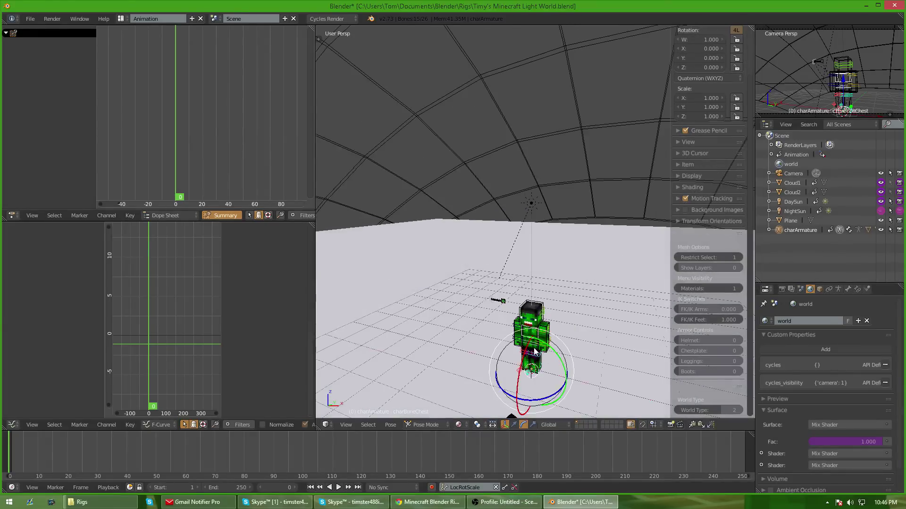
scroll(529, 289, up, 4)
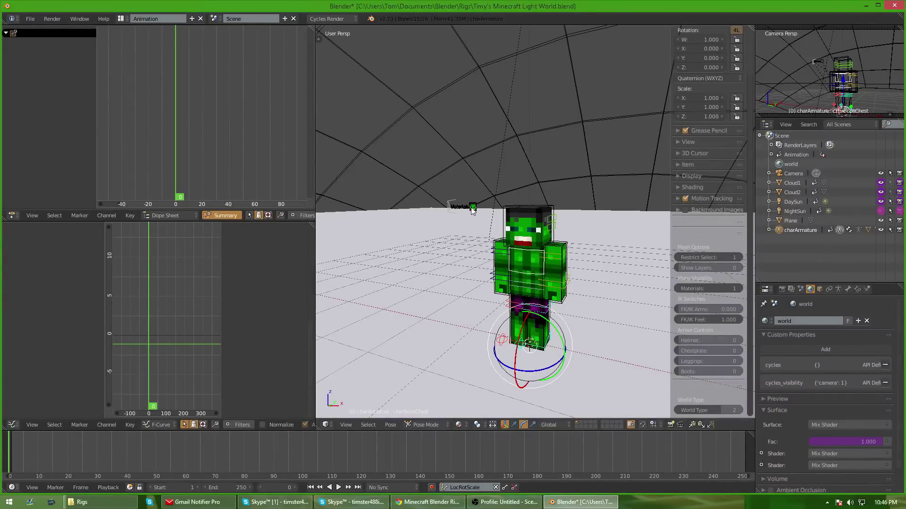
right_click(472, 207)
click(815, 466)
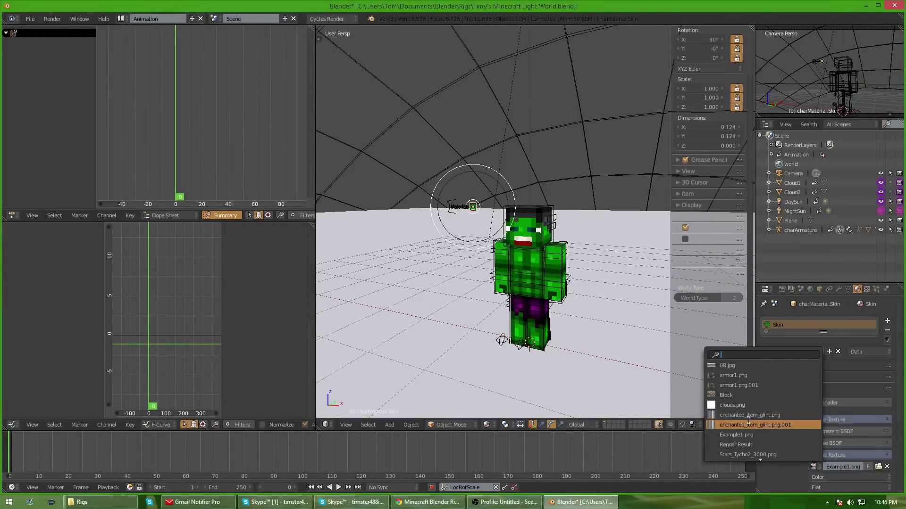
click(742, 454)
scroll(539, 255, up, 6)
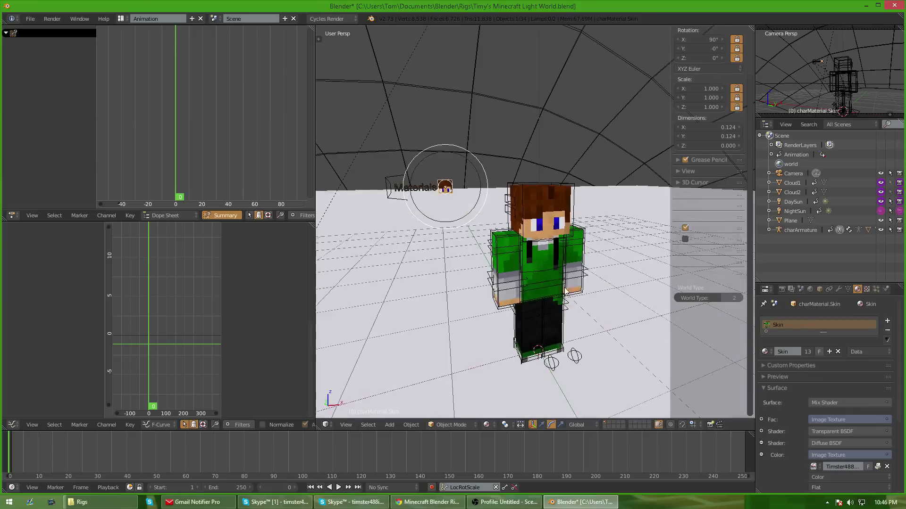
Select the character armature and set its Show Layers option to 1, checking the rig from behind
scroll(506, 262, down, 4)
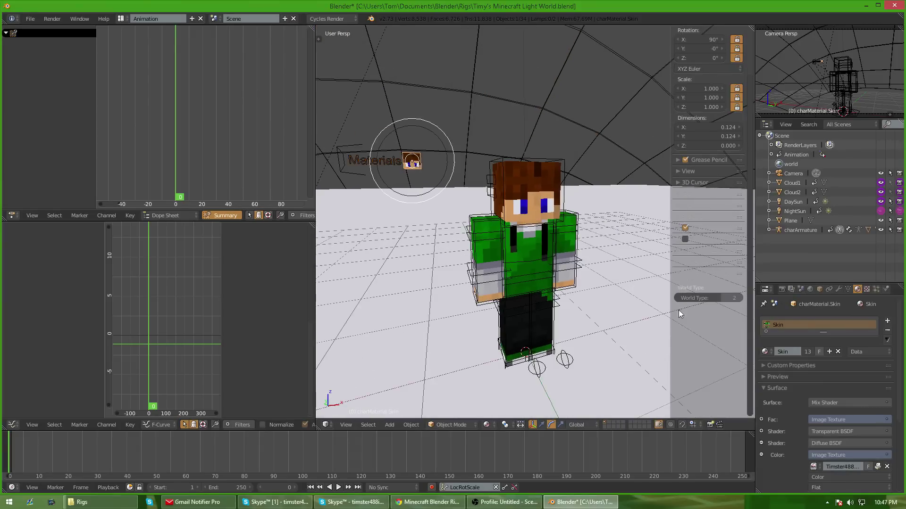
right_click(525, 261)
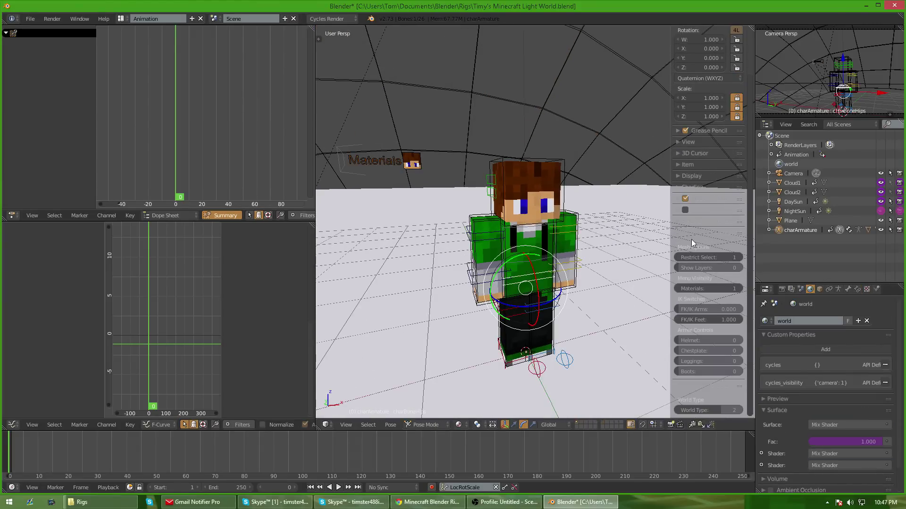
middle_drag(604, 257, 572, 250)
drag(708, 268, 740, 267)
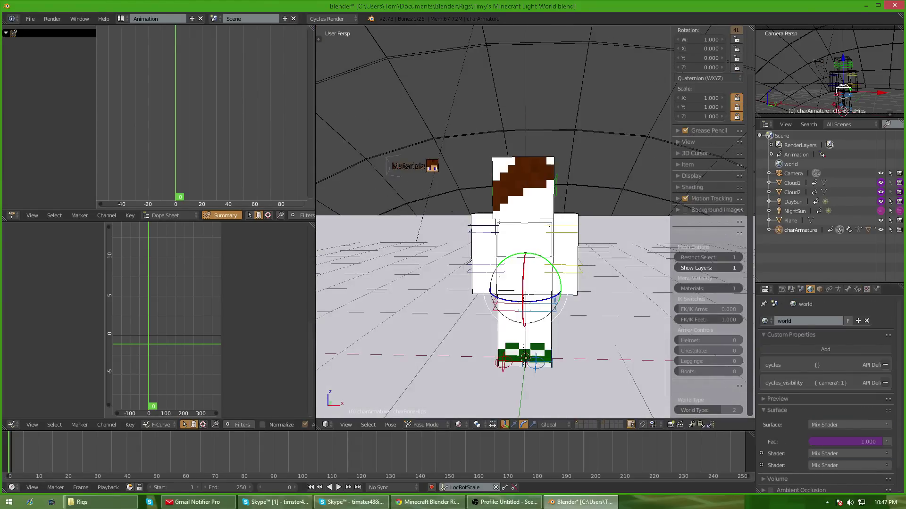
middle_drag(533, 214, 563, 215)
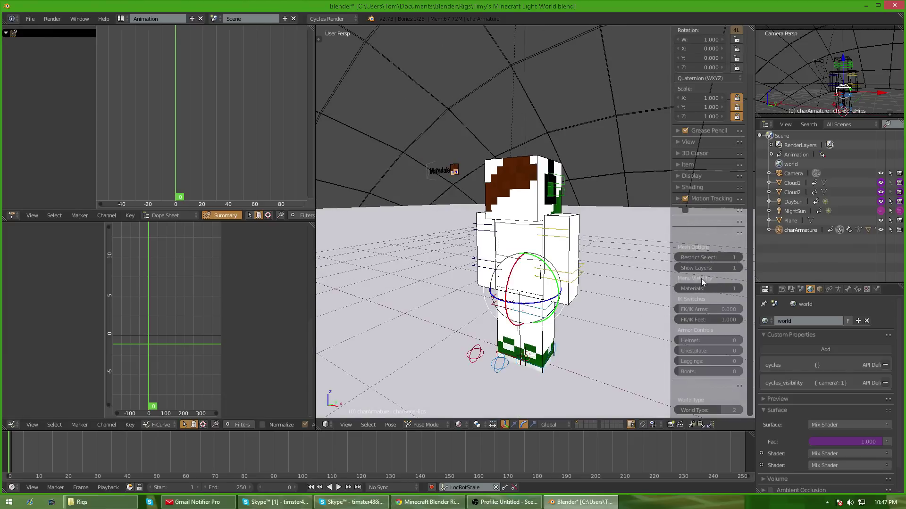
mouse_move(709, 269)
mouse_down()
mouse_move(679, 270)
mouse_move(709, 270)
mouse_up()
Turn the Helmet and Chestplate armor controls on with 1 to show their outer layer, and set both back to 0
mouse_move(692, 341)
mouse_down()
mouse_move(712, 341)
mouse_move(713, 352)
mouse_up()
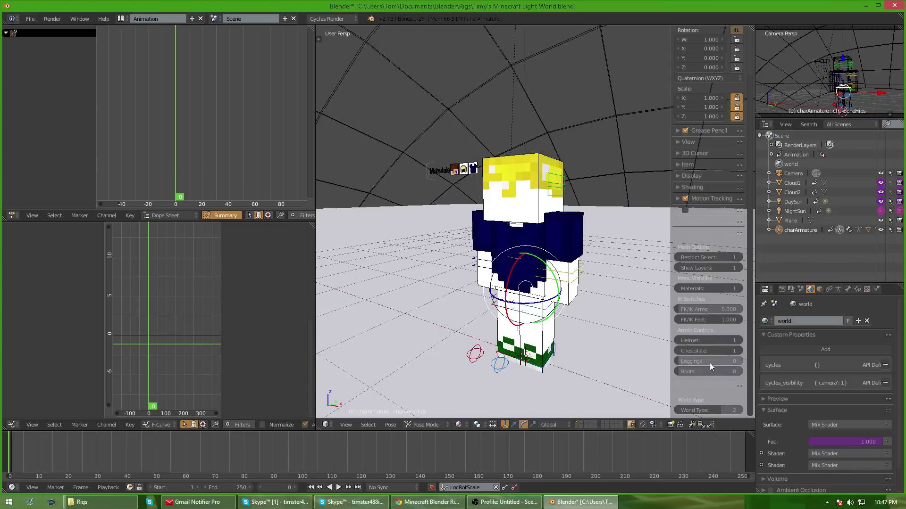
click(695, 361)
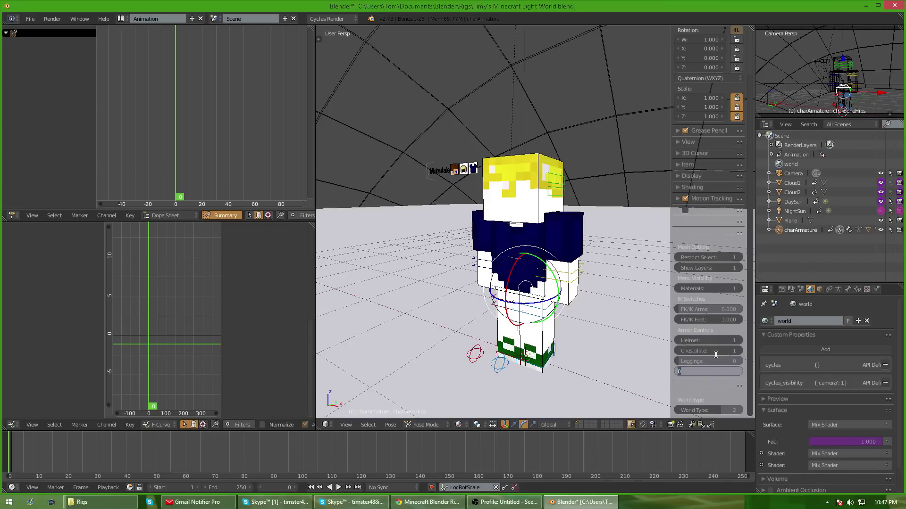
mouse_move(721, 268)
mouse_down()
mouse_move(697, 268)
mouse_move(738, 268)
mouse_up()
click(678, 351)
click(678, 340)
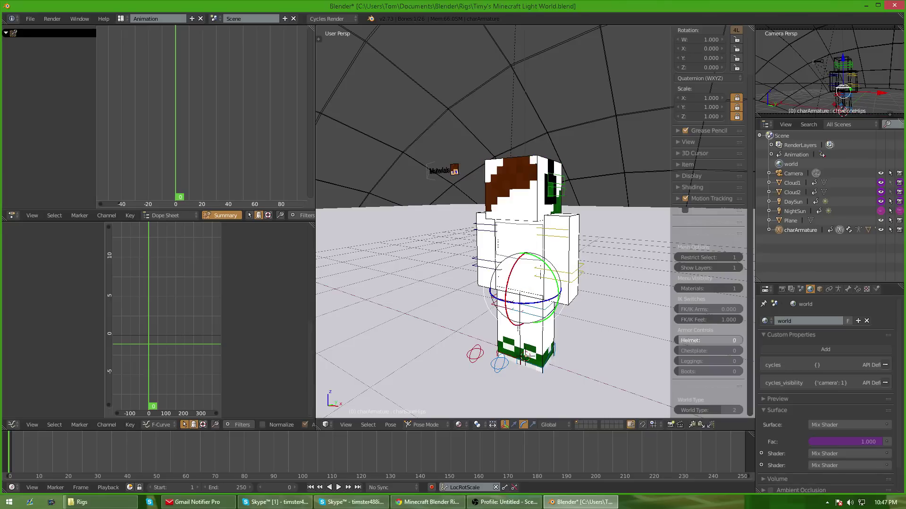
Set Show Layers back to 0 and check the character's front
mouse_move(709, 267)
mouse_down()
mouse_move(685, 268)
mouse_move(735, 268)
mouse_move(695, 267)
mouse_up()
mouse_move(467, 186)
middle_down()
mouse_move(511, 202)
mouse_move(497, 151)
middle_up()
scroll(532, 214, up, 3)
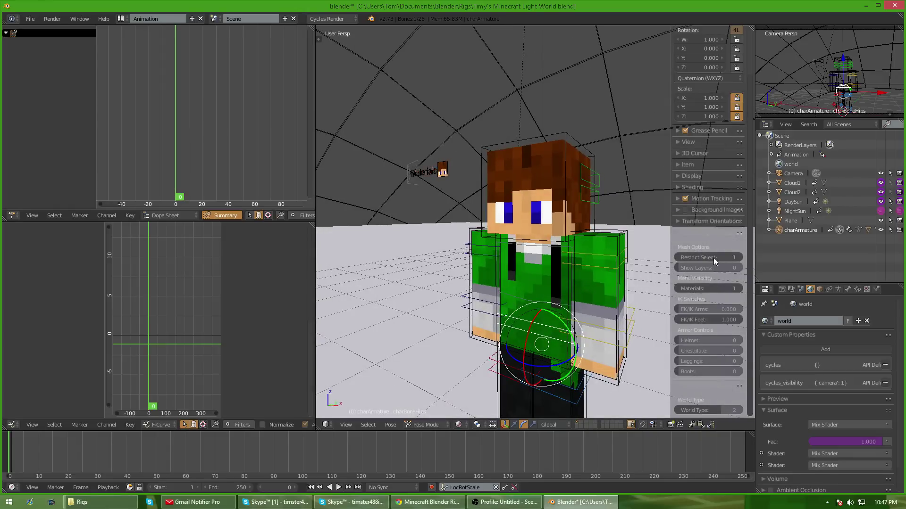
Try to select the arm mesh in Object Mode, and try out a free rotation of the right shoulder bone in Pose Mode
key(ctrl+Tab)
right_click(494, 267)
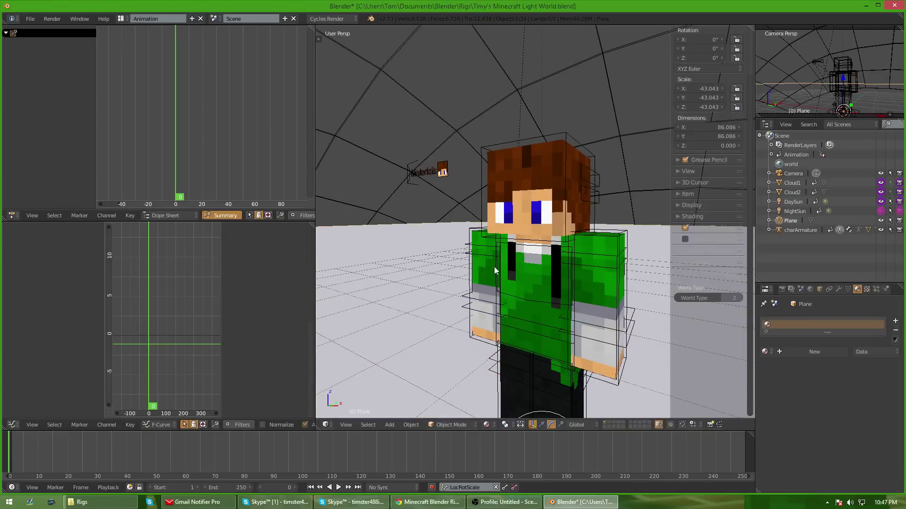
right_click(483, 287)
key(ctrl+Tab)
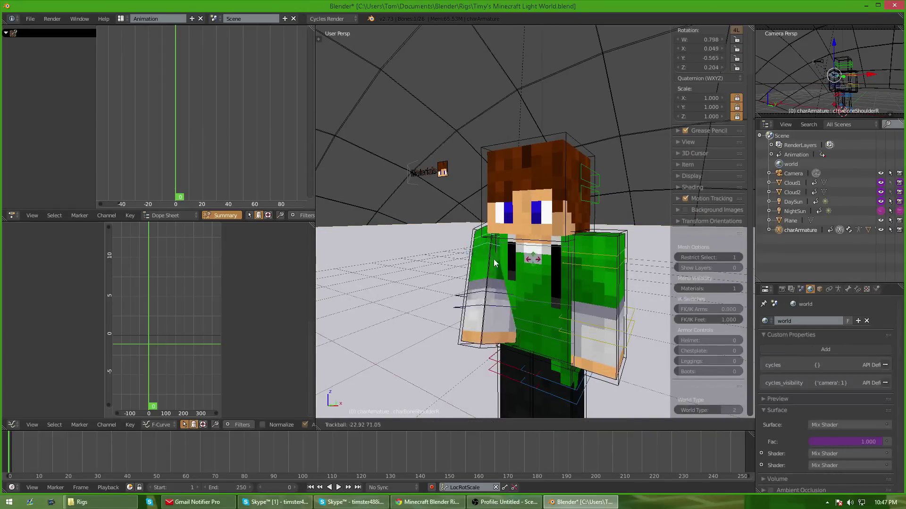
middle_drag(522, 274, 553, 296)
right_click(539, 305)
Try again to select the arm mesh in Object Mode, and try out a free rotation of the head bone
key(ctrl+Tab)
right_click(480, 254)
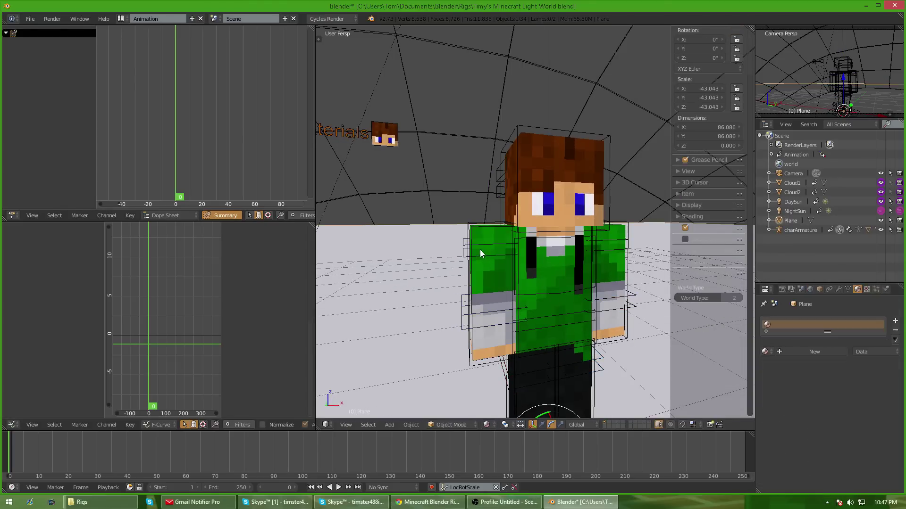
scroll(477, 251, down, 2)
right_click(511, 211)
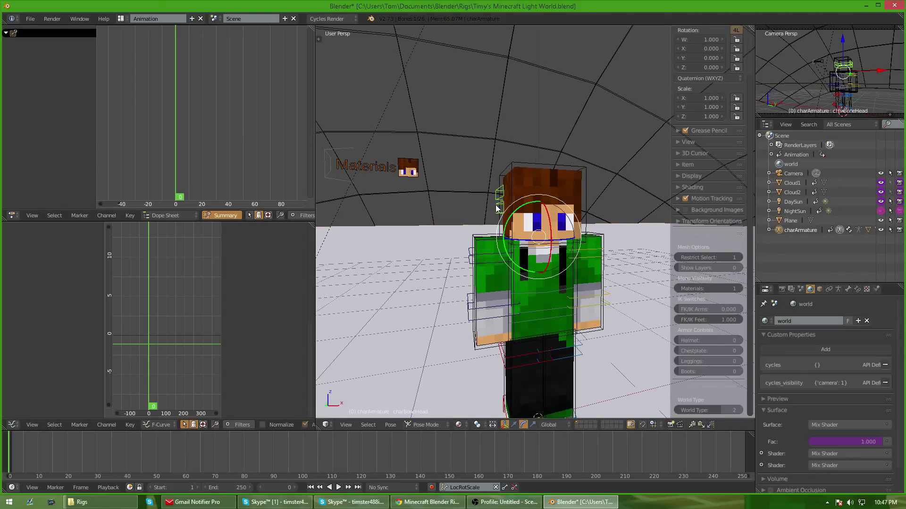
middle_drag(501, 256, 527, 246)
key(r)
key(r)
right_click(573, 253)
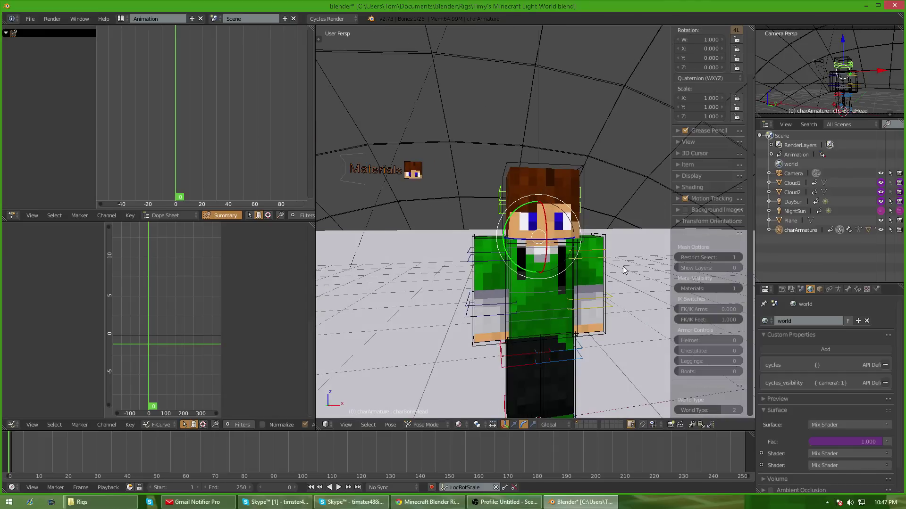
Set Restrict Select to 0 and select the character's head mesh in Object Mode
shift+middle_drag(606, 261, 608, 281)
scroll(615, 288, up, 1)
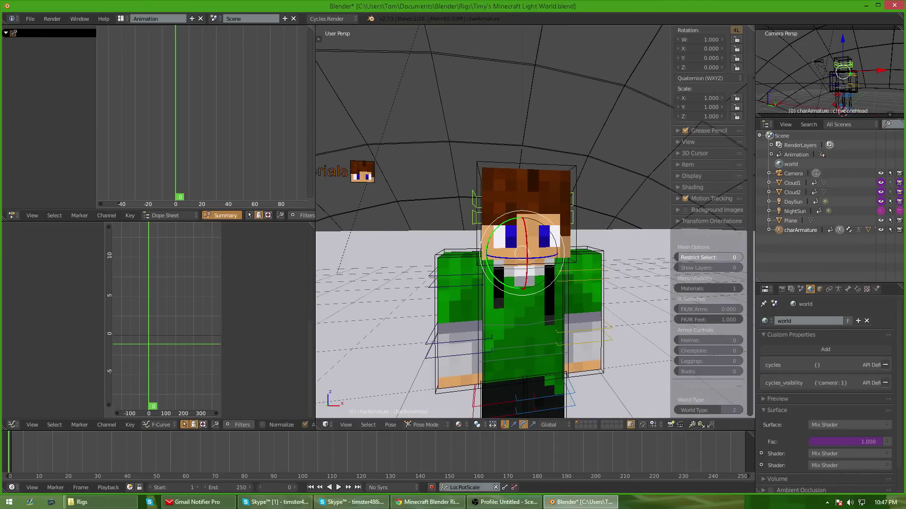
key(ctrl+Tab)
right_click(529, 184)
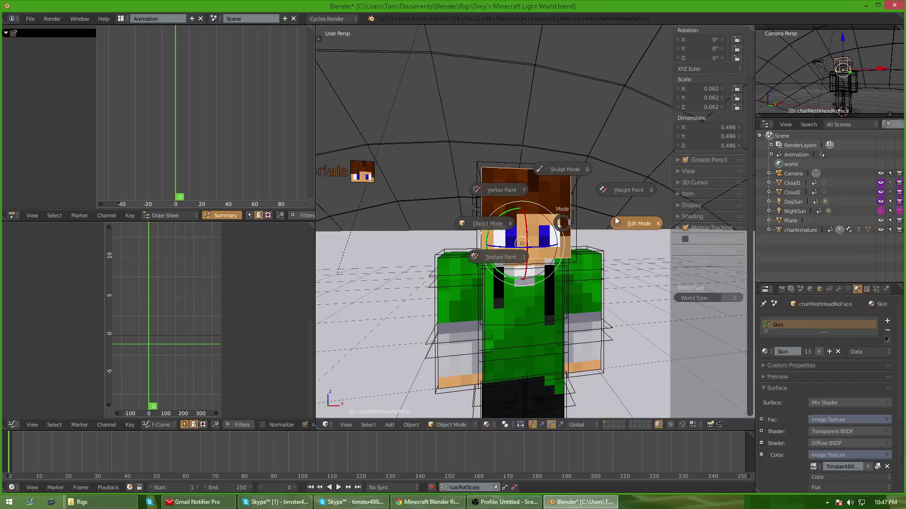
Try switching the head mesh to Edit Mode and Texture Paint, returning it to Object Mode
key(Tab)
key(Tab)
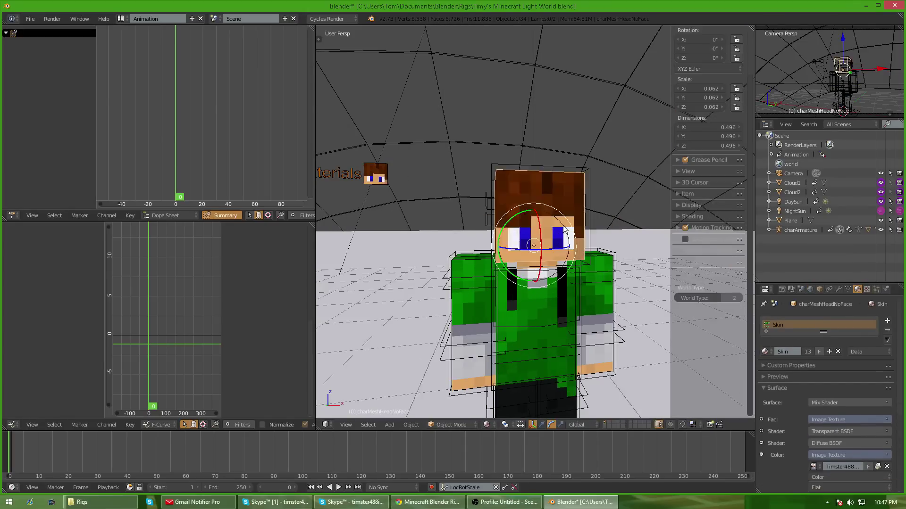
middle_drag(530, 199, 523, 244)
scroll(519, 230, up, 1)
key(Tab)
click(481, 253)
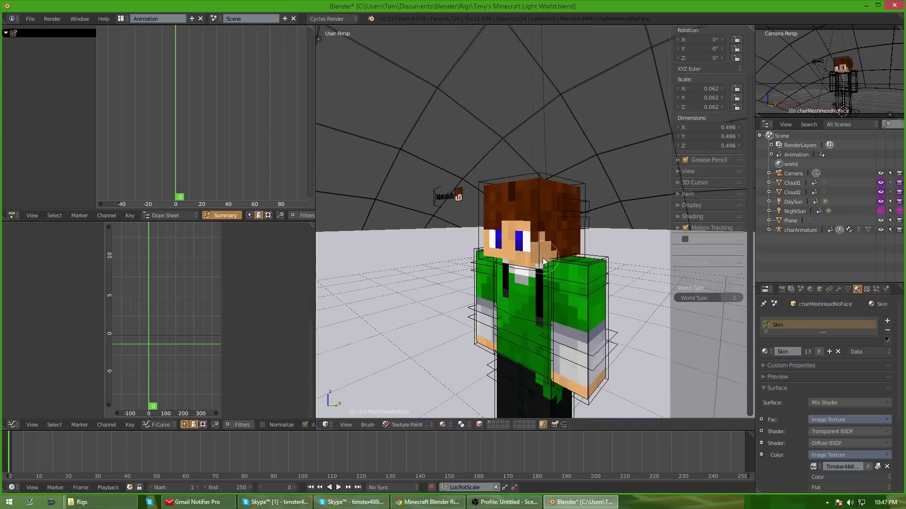
key(Tab)
click(488, 253)
Select the armature's root bone under the feet and move it about 0.03 along the global Z axis
scroll(487, 254, down, 3)
shift+middle_drag(545, 338, 532, 276)
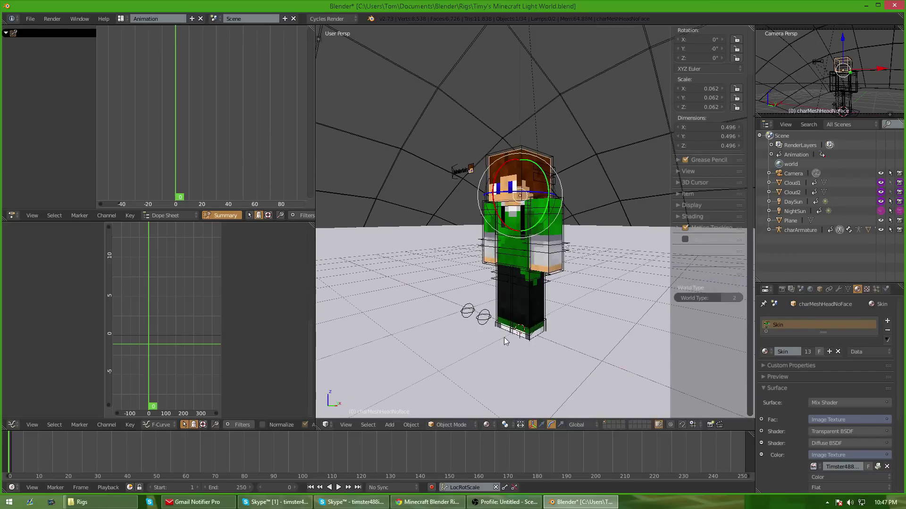
right_click(479, 317)
middle_drag(538, 354, 540, 306)
right_click(519, 367)
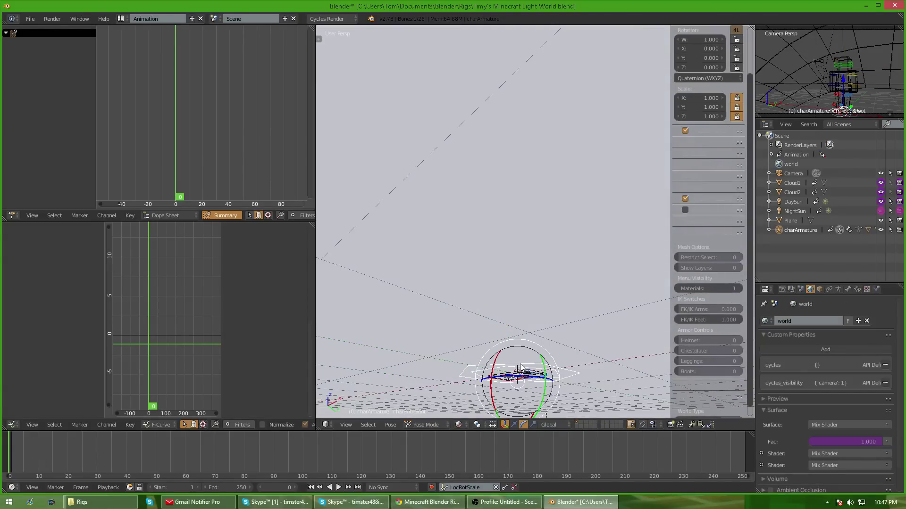
key(g)
key(z)
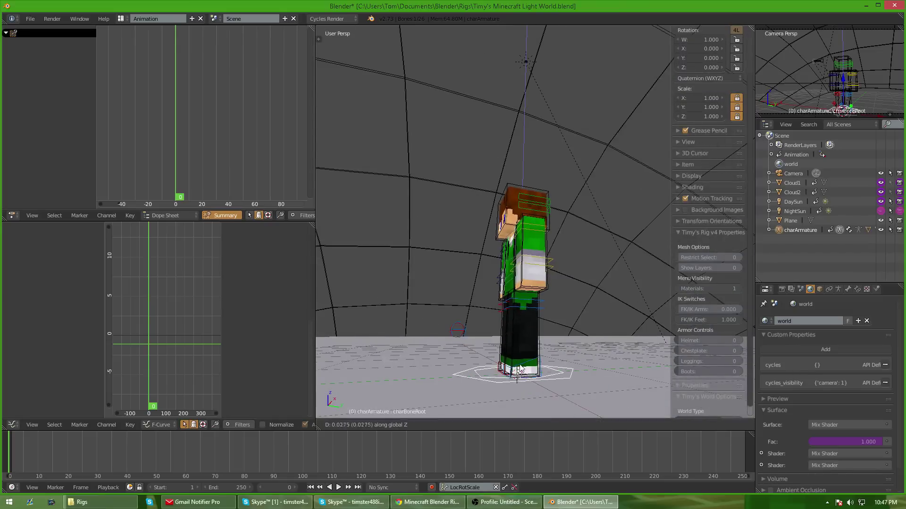
click(520, 368)
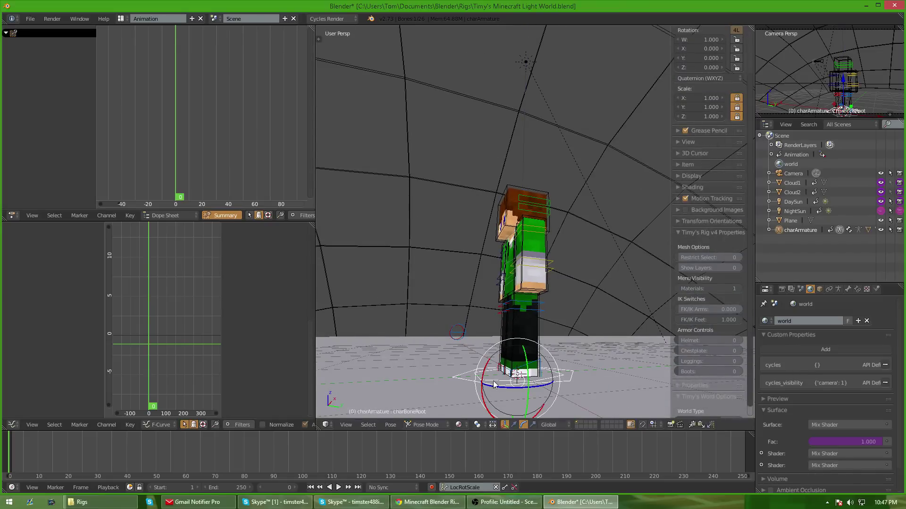
Move the root bone about 0.035 along the global X axis
mouse_move(520, 368)
middle_down()
mouse_move(520, 392)
mouse_move(539, 298)
mouse_move(511, 316)
mouse_move(588, 339)
mouse_move(508, 344)
mouse_move(579, 263)
mouse_move(593, 300)
mouse_move(555, 308)
mouse_move(521, 354)
middle_up()
key(g)
key(x)
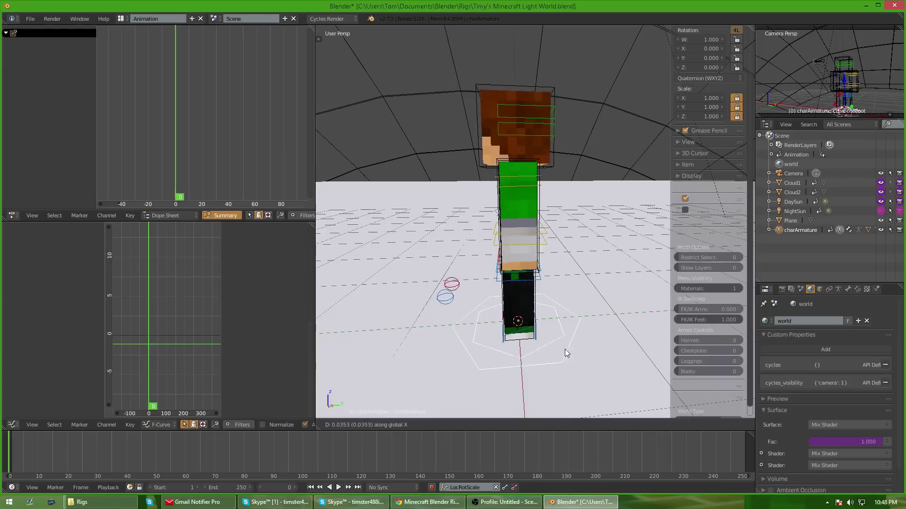
Move the character rig along the Y axis by its root bone, away from the 3D cursor
key(y)
click(552, 342)
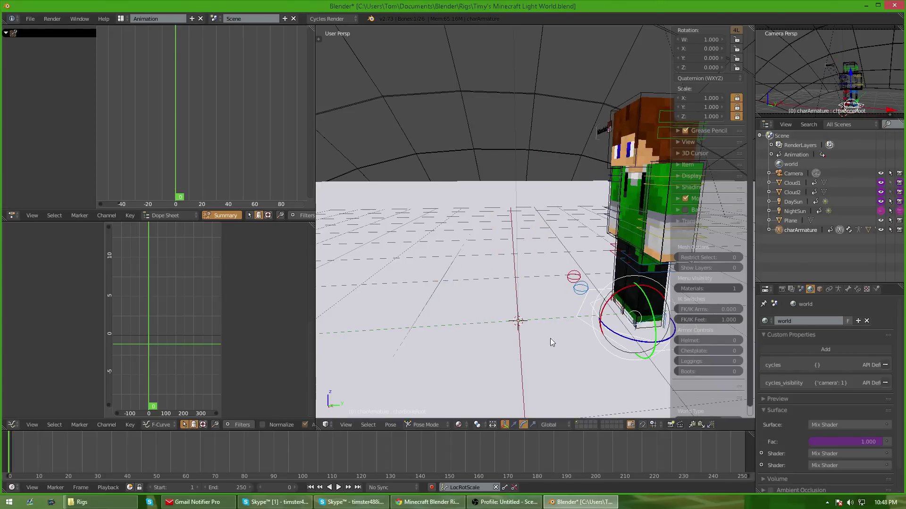
middle_drag(519, 329, 592, 332)
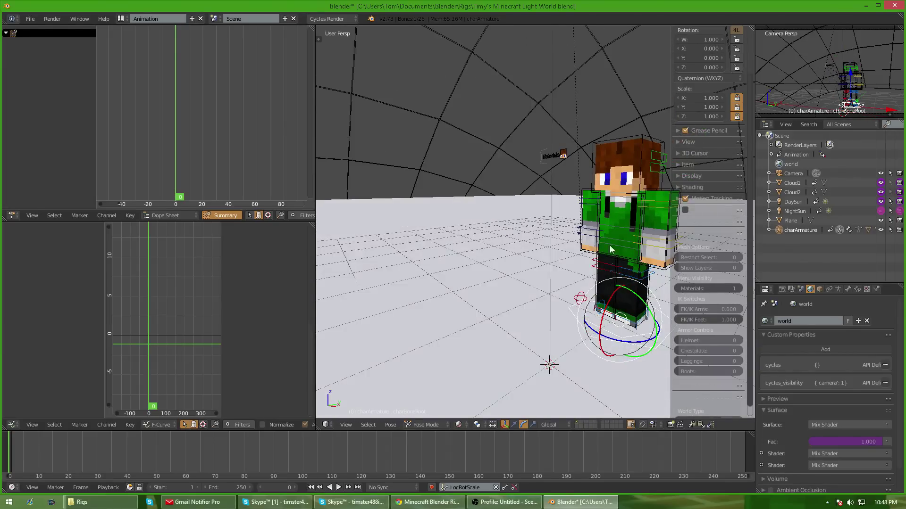
Try circle-selecting faces of the head mesh in Edit Mode, clear the selection and return to Object Mode
right_click(608, 156)
key(Tab)
click(660, 190)
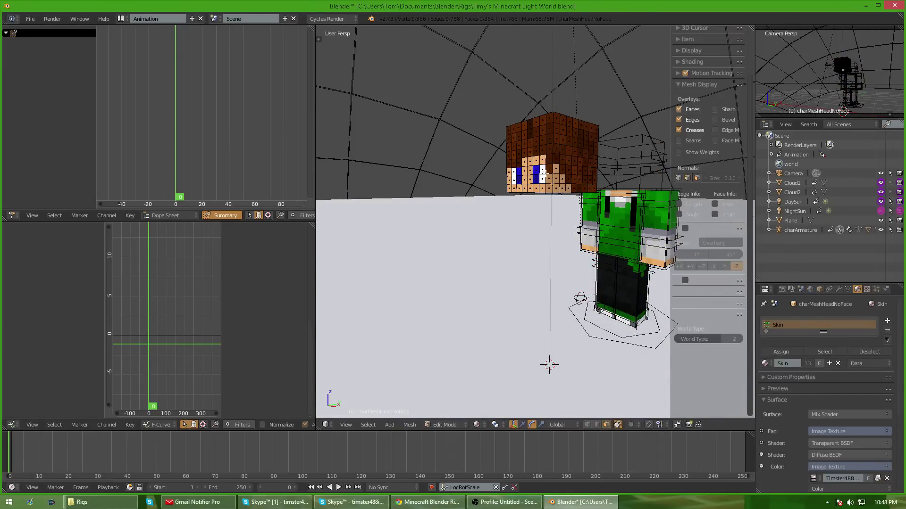
middle_drag(603, 270, 560, 212)
key(c)
mouse_move(503, 185)
mouse_down()
mouse_move(530, 184)
mouse_move(542, 211)
mouse_up()
key(a)
middle_drag(544, 286, 548, 353)
key(Tab)
shift+middle_drag(622, 296, 579, 296)
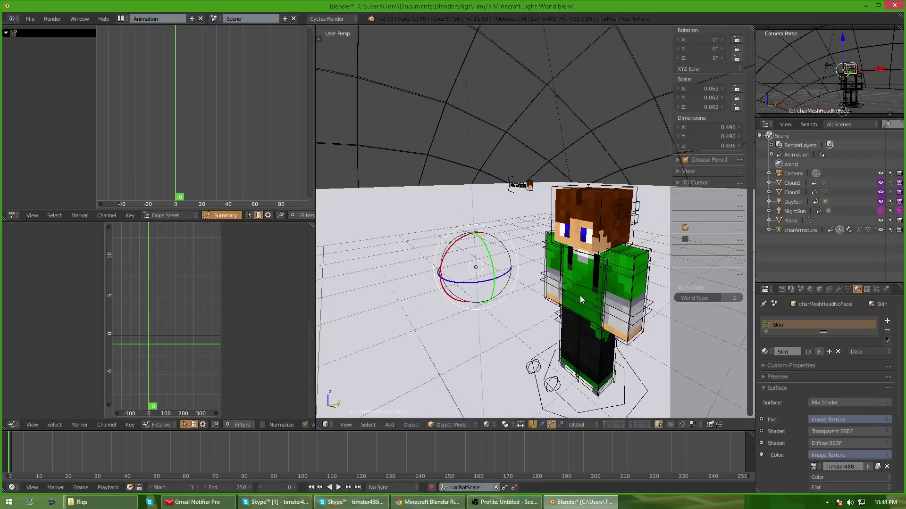
Select the charMeshHeadNoFace head mesh instead of the armature and put it in Edit Mode
right_click(585, 287)
key(ctrl+Tab)
right_click(575, 197)
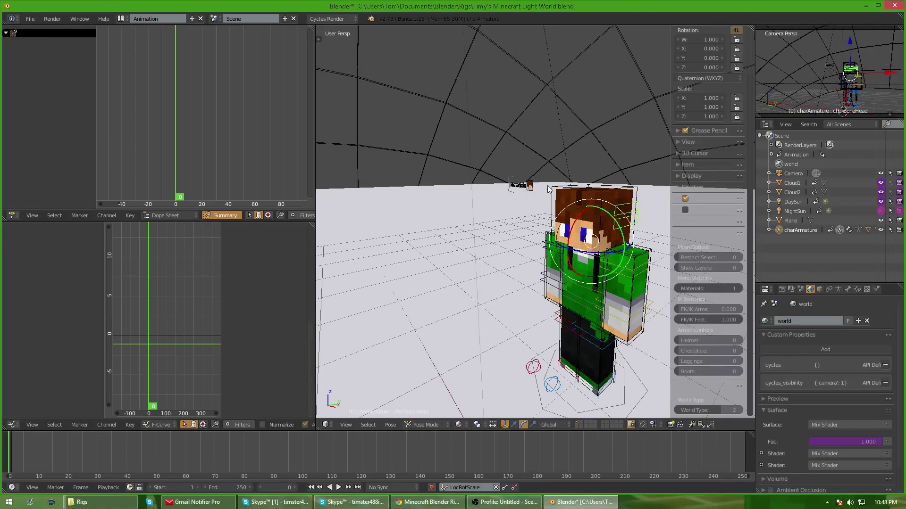
right_click(564, 198)
scroll(572, 199, up, 3)
key(Tab)
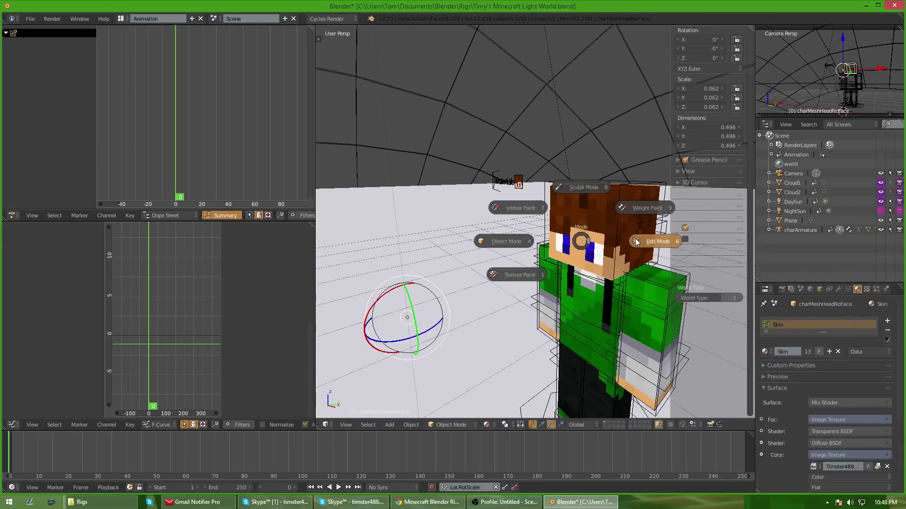
click(637, 241)
Switch the head mesh to Sculpt Mode and back to Edit Mode
scroll(603, 279, down, 3)
key(Tab)
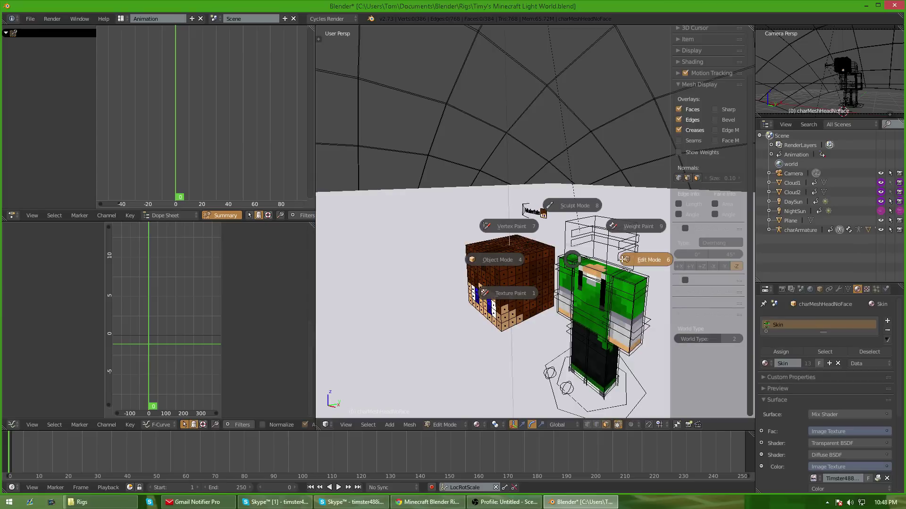
click(625, 259)
key(Tab)
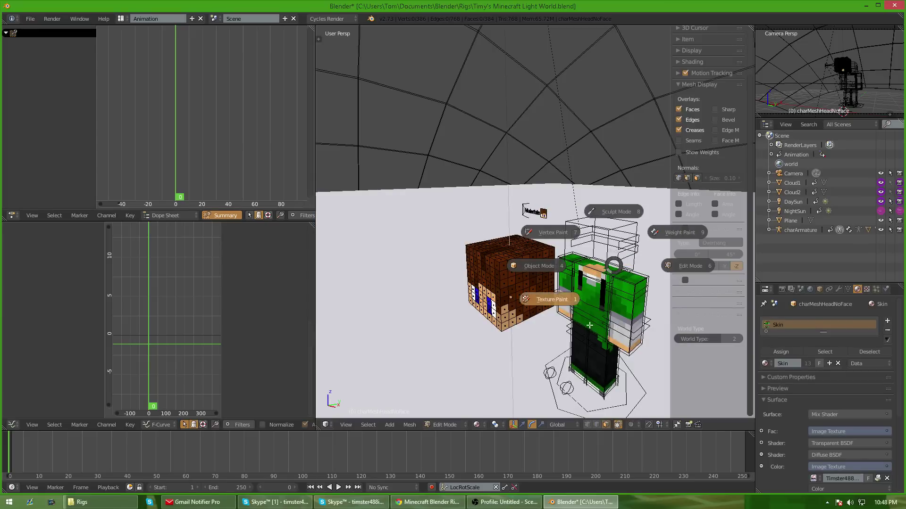
click(625, 298)
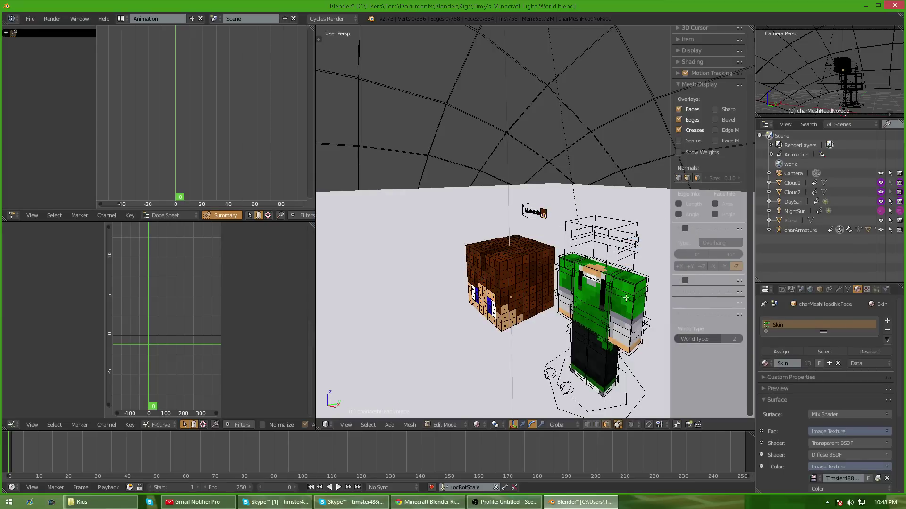
key(Tab)
click(532, 238)
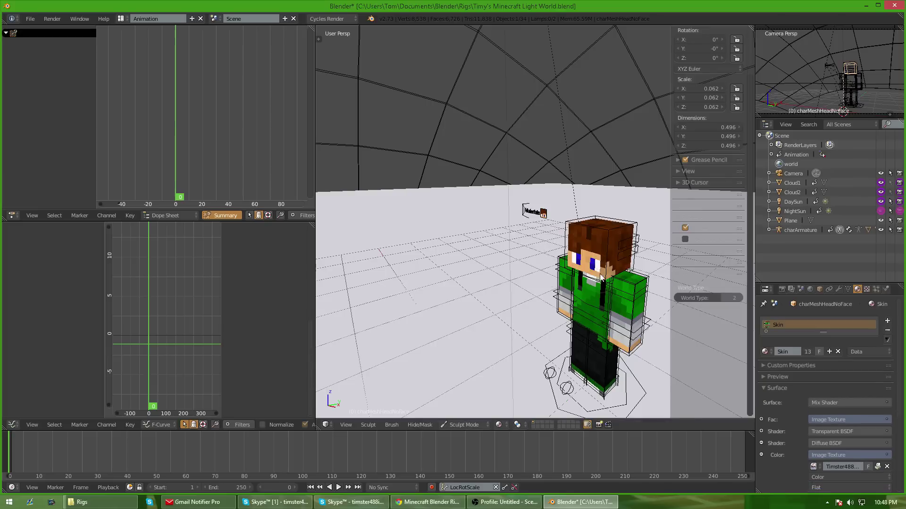
key(Tab)
click(648, 273)
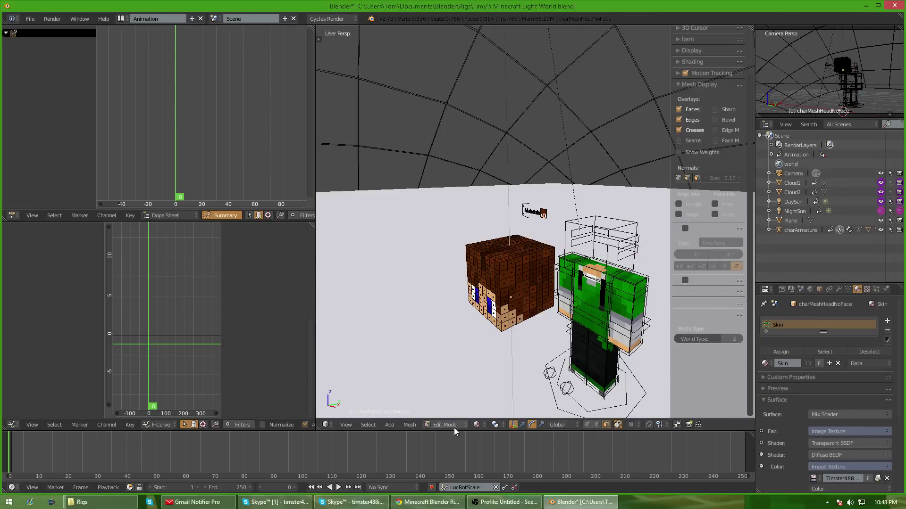
click(454, 428)
click(454, 415)
click(454, 426)
click(454, 404)
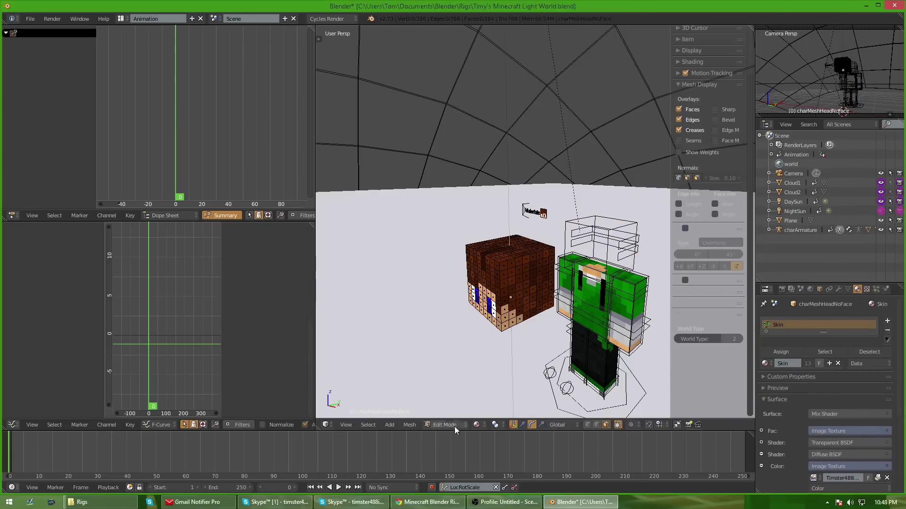
Try circle-selecting the hair faces across the head's front and side, then clear the selection
mouse_move(514, 287)
middle_down()
mouse_move(514, 317)
mouse_move(539, 310)
mouse_move(528, 295)
middle_up()
scroll(539, 310, up, 5)
scroll(539, 310, down, 4)
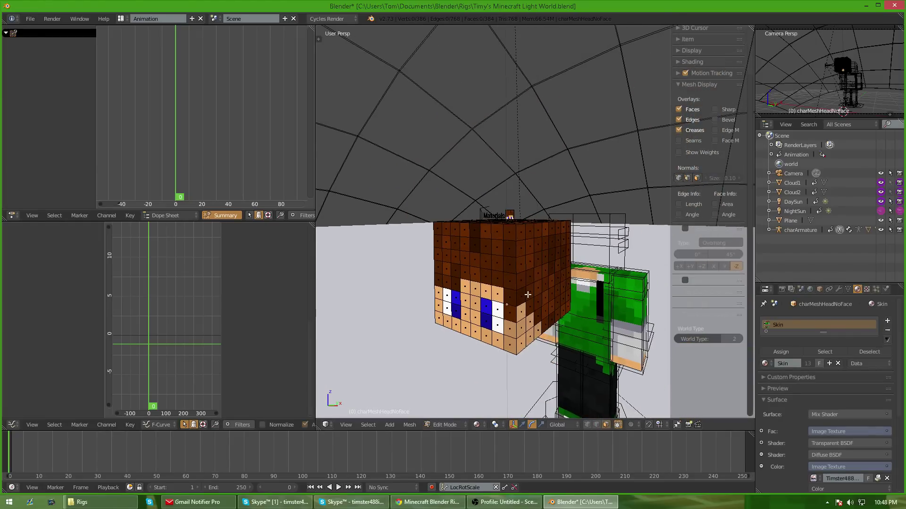
middle_drag(546, 265, 533, 239)
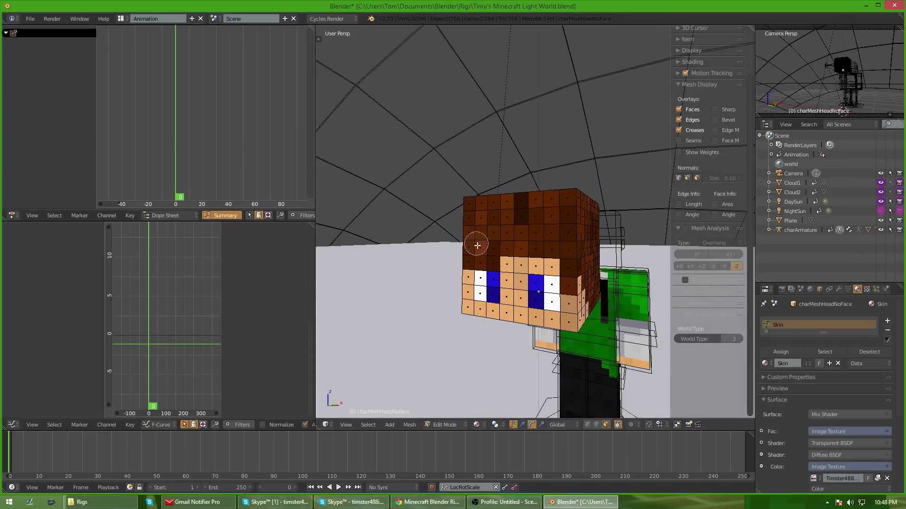
mouse_move(478, 253)
mouse_down()
mouse_move(480, 214)
mouse_move(523, 208)
mouse_move(559, 206)
mouse_move(529, 250)
mouse_move(581, 252)
mouse_move(579, 243)
mouse_up()
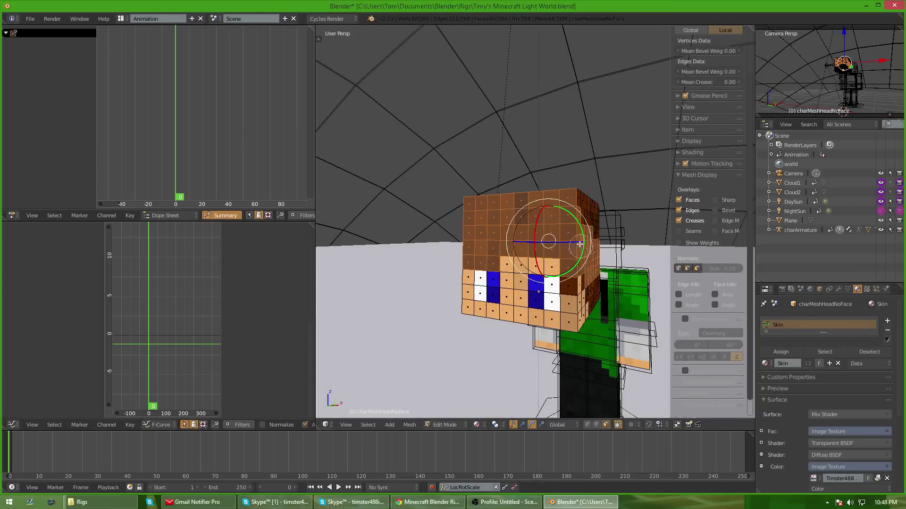
click(569, 285)
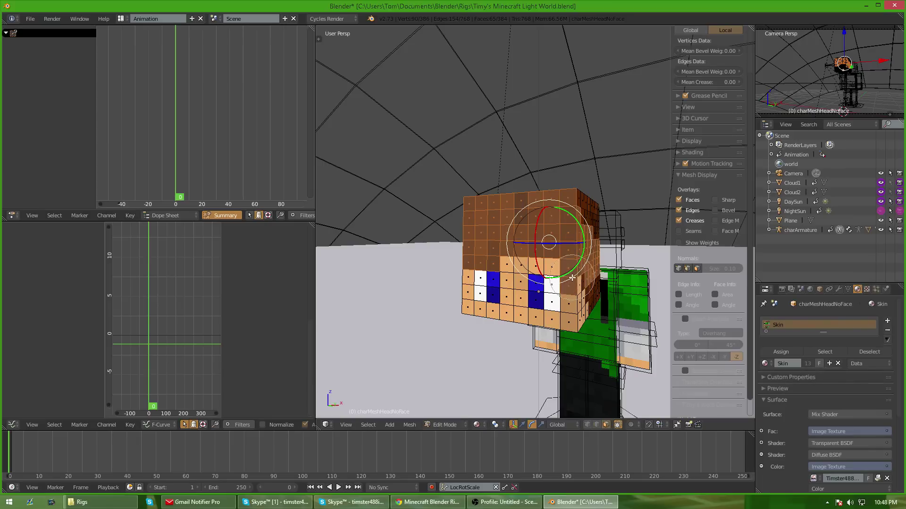
mouse_move(571, 277)
mouse_down()
mouse_move(523, 302)
mouse_move(579, 253)
mouse_up()
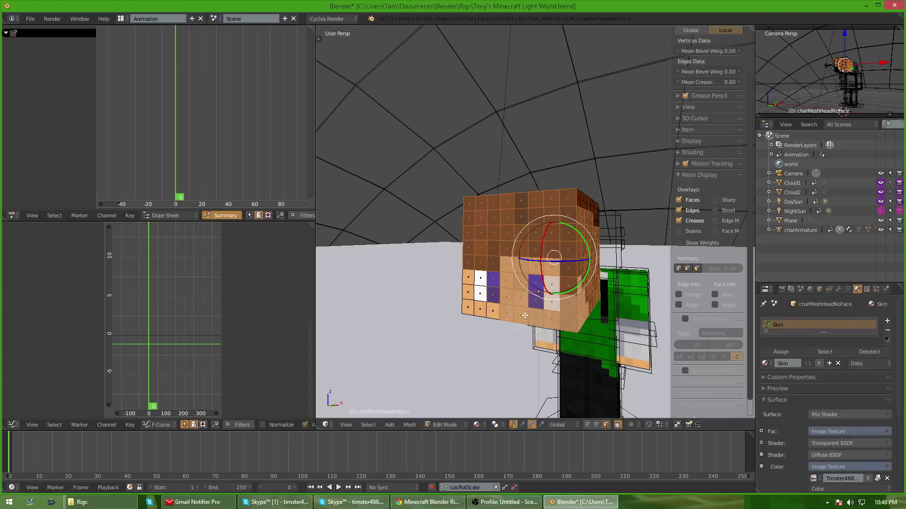
mouse_move(525, 315)
middle_down()
mouse_move(538, 288)
mouse_move(502, 301)
mouse_move(568, 326)
middle_up()
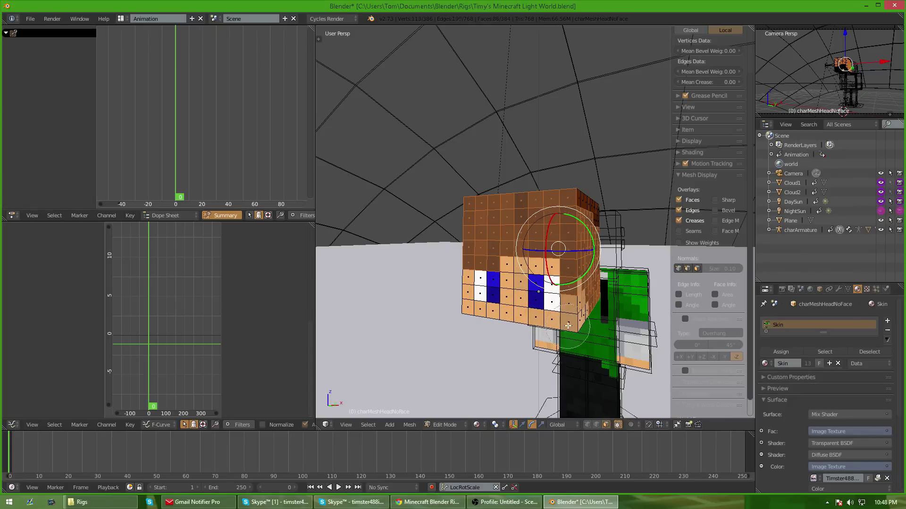
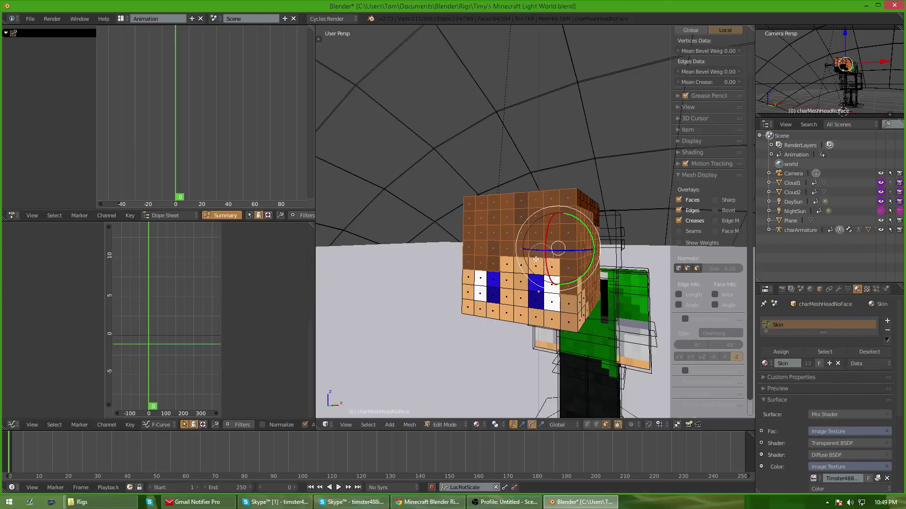
middle_drag(518, 244, 606, 311)
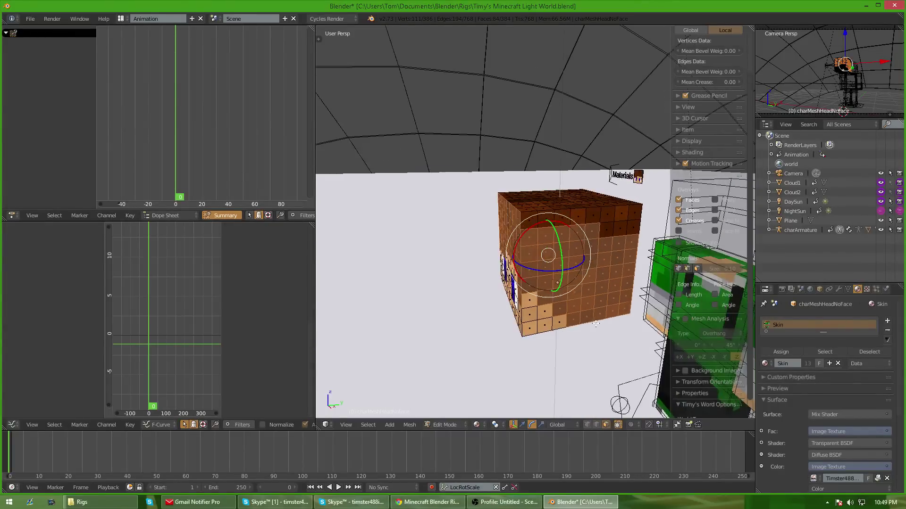
right_click(560, 281)
middle_drag(561, 283, 591, 300)
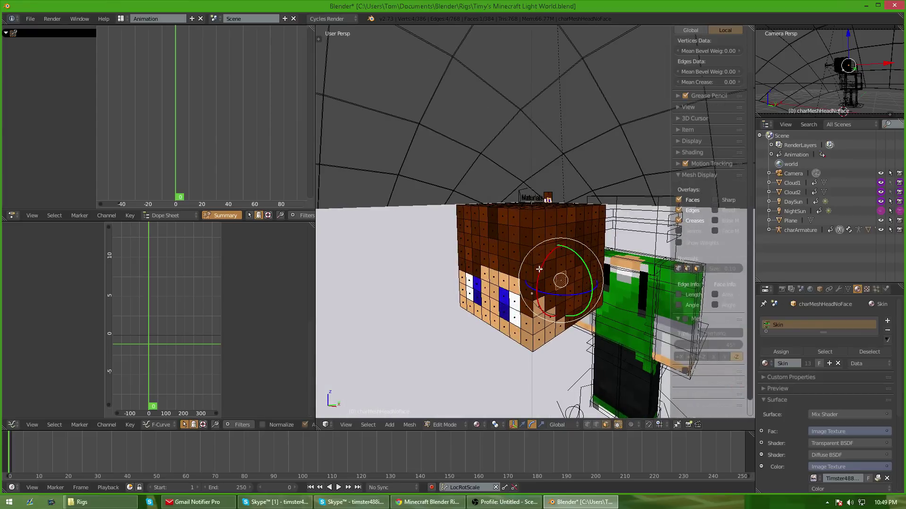
key(a)
middle_drag(538, 269, 557, 309)
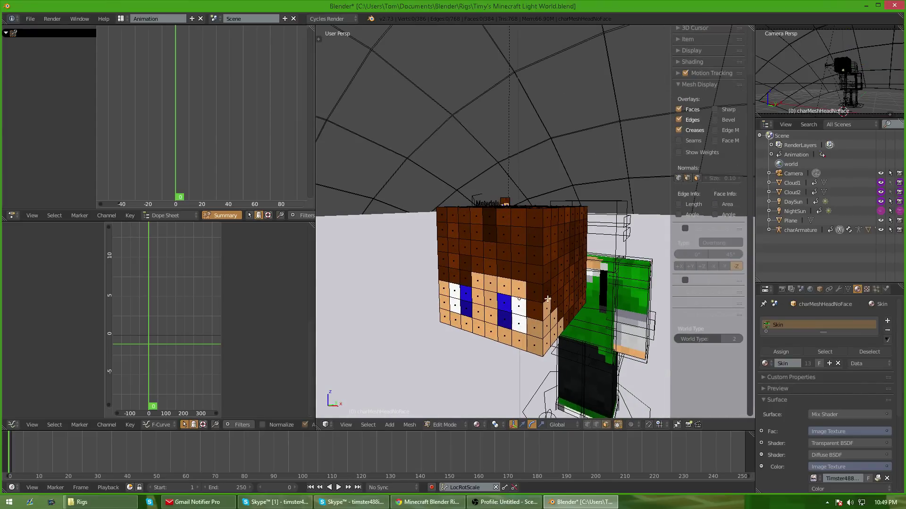
key(a)
key(a)
Circle-select all brown hair faces on the top, front, sides and back of the head mesh
right_click(534, 291)
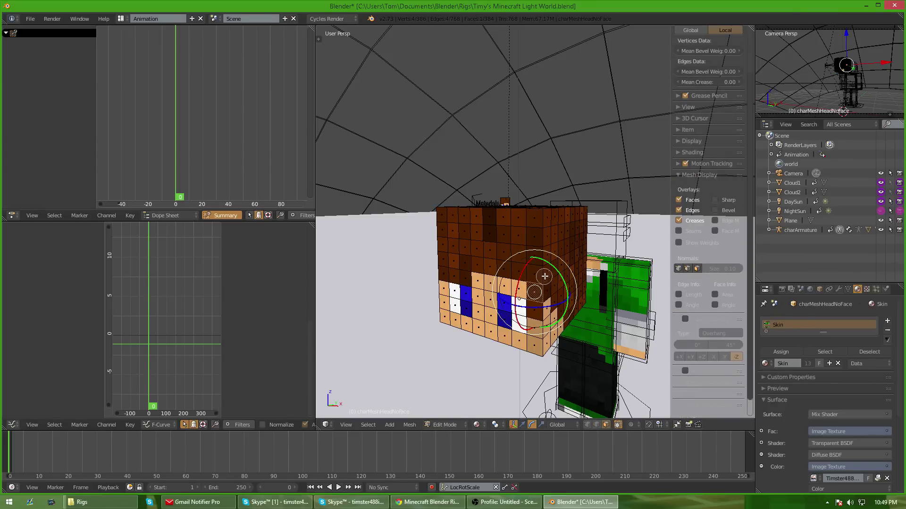
mouse_move(546, 275)
mouse_down()
mouse_move(519, 235)
mouse_move(486, 221)
mouse_move(453, 226)
mouse_move(459, 253)
mouse_move(561, 254)
mouse_move(578, 307)
mouse_move(561, 279)
mouse_up()
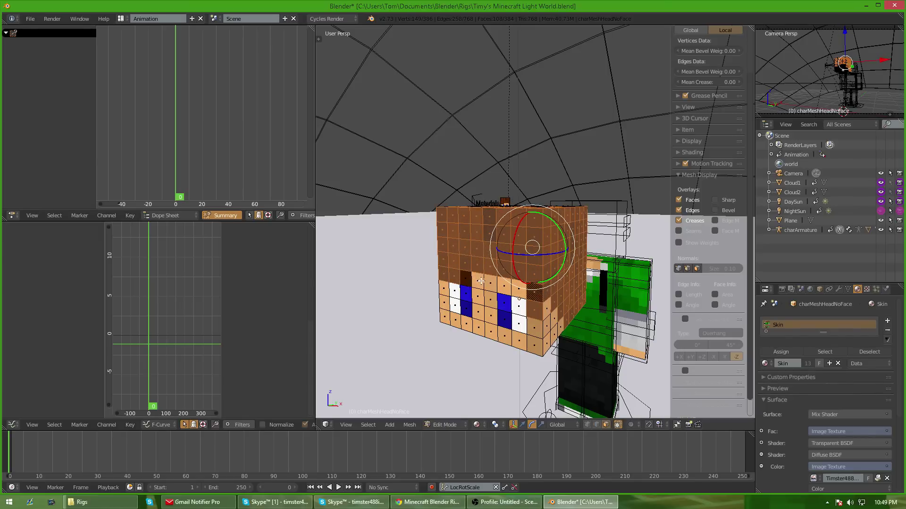
middle_drag(467, 292, 566, 319)
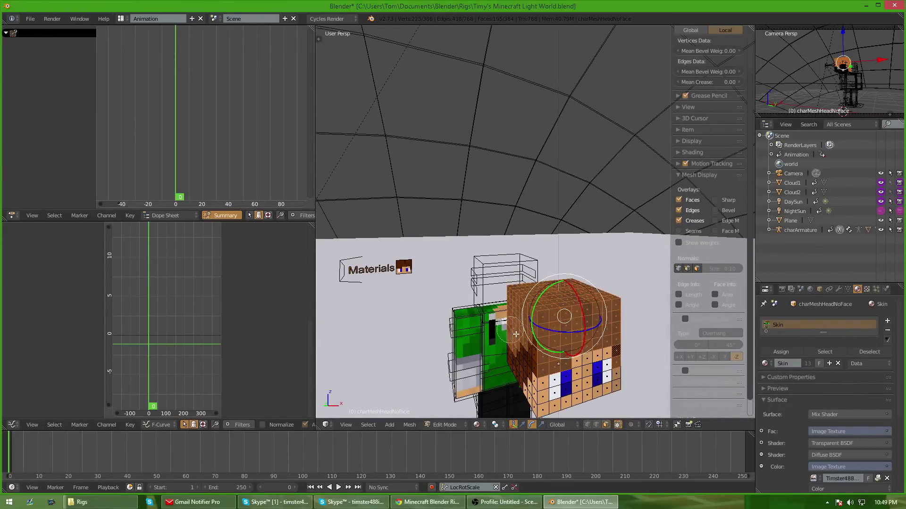
mouse_move(514, 364)
middle_down()
mouse_move(532, 364)
mouse_move(491, 373)
middle_up()
key(c)
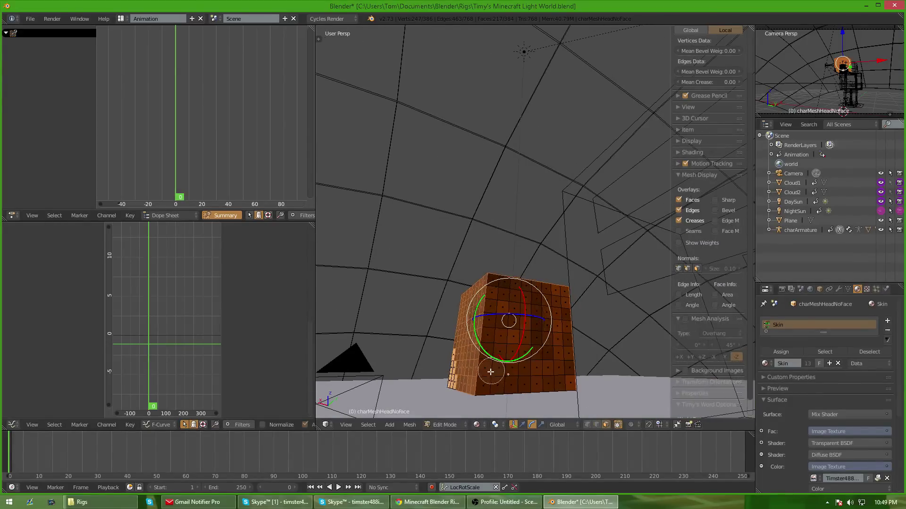
mouse_move(576, 352)
mouse_down()
mouse_move(534, 304)
mouse_move(580, 283)
mouse_up()
right_click(580, 283)
Separate the selected hair faces into their own object and return the head mesh to Object Mode
mouse_move(580, 283)
middle_down()
mouse_move(563, 382)
mouse_move(555, 332)
mouse_move(599, 320)
mouse_move(431, 265)
mouse_move(334, 253)
mouse_move(695, 311)
mouse_move(564, 318)
middle_up()
key(p)
click(561, 317)
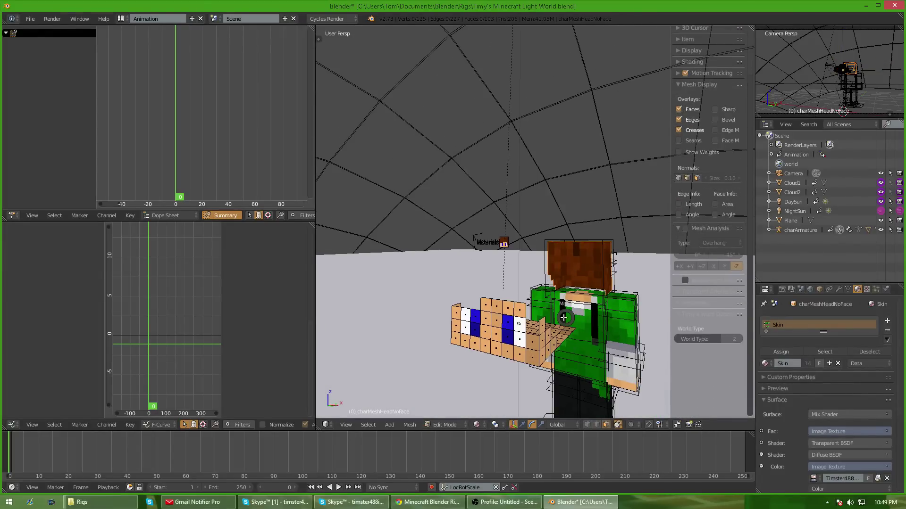
click(515, 318)
Test the head bone with a free trackball rotation and cancel it
scroll(566, 316, up, 5)
right_click(543, 237)
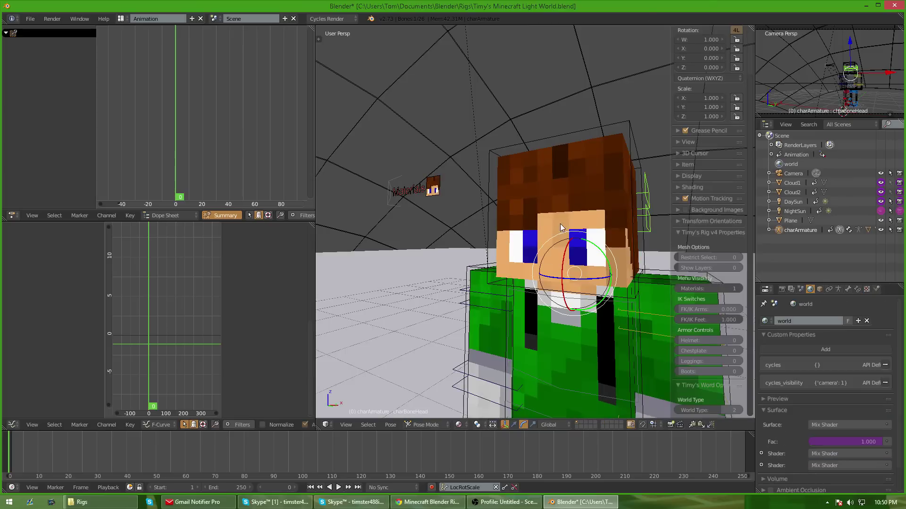
key(r)
key(r)
right_click(537, 226)
Try moving and trackball-rotating the separated hair object on its own, then cancel the transform
right_click(528, 158)
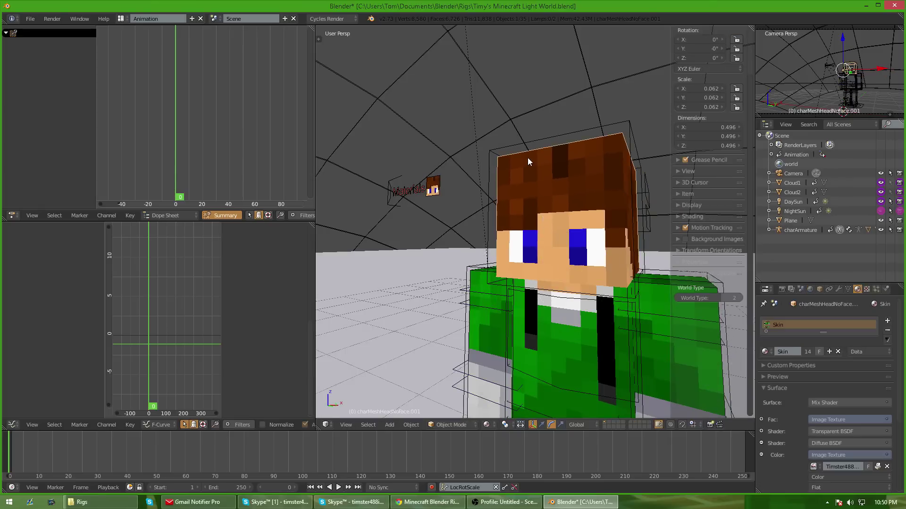
key(g)
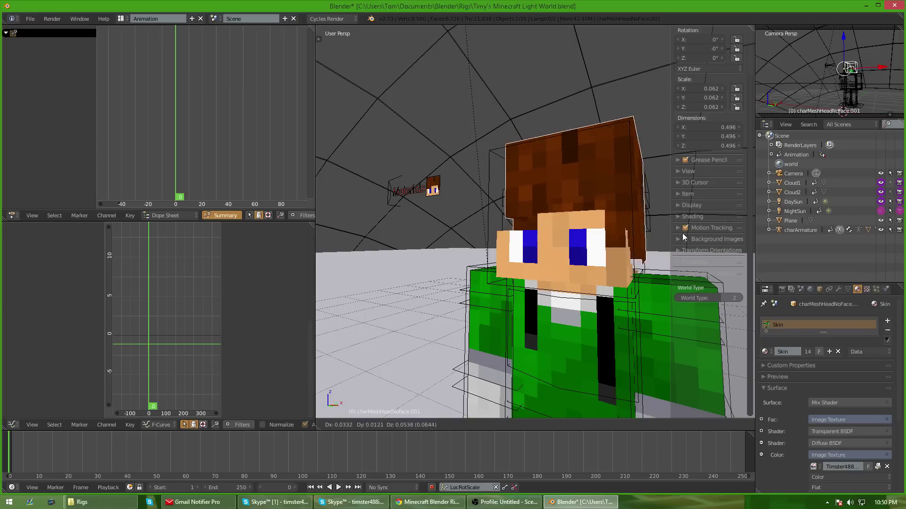
key(r)
key(r)
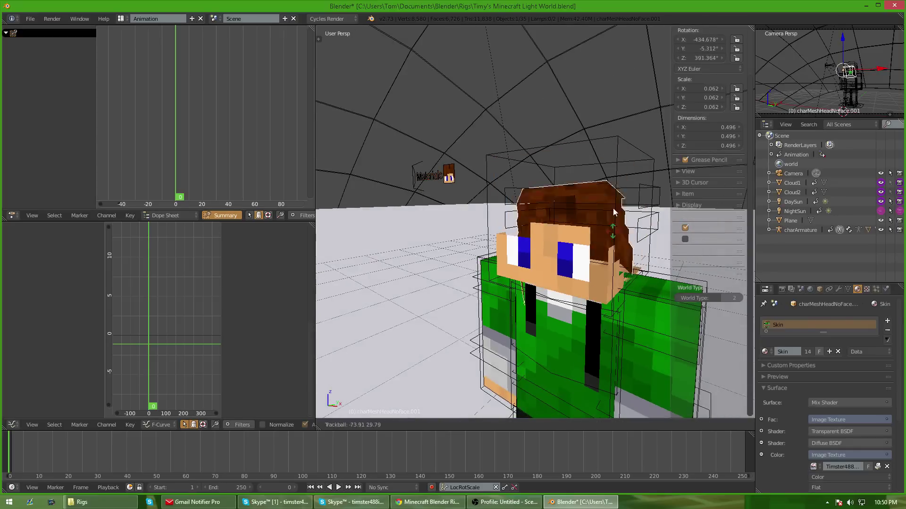
right_click(539, 247)
Try rotating and moving the remaining face mesh on its own, cancelling both transforms
right_click(538, 245)
key(r)
right_click(536, 233)
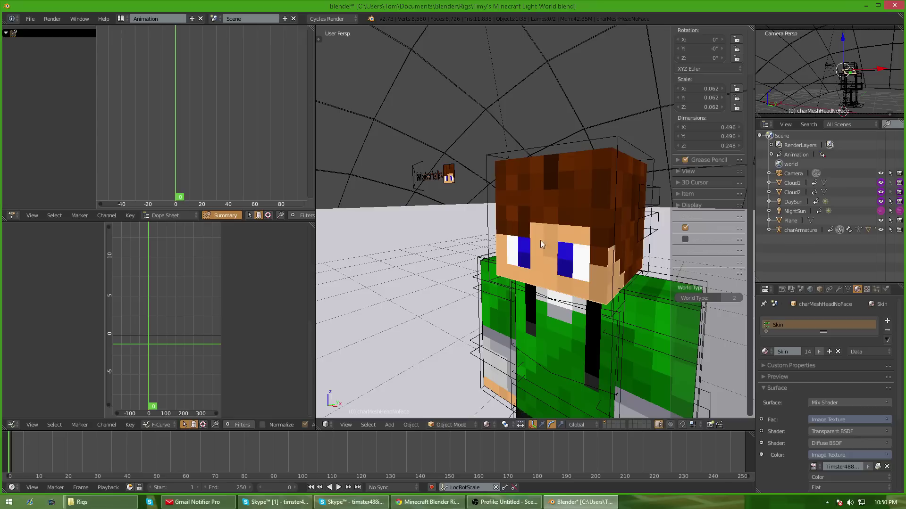
key(g)
right_click(585, 361)
Select the separated hair object and add a Solidify modifier to it
key(ctrl+z)
middle_drag(567, 346, 579, 371)
middle_drag(556, 254, 599, 362)
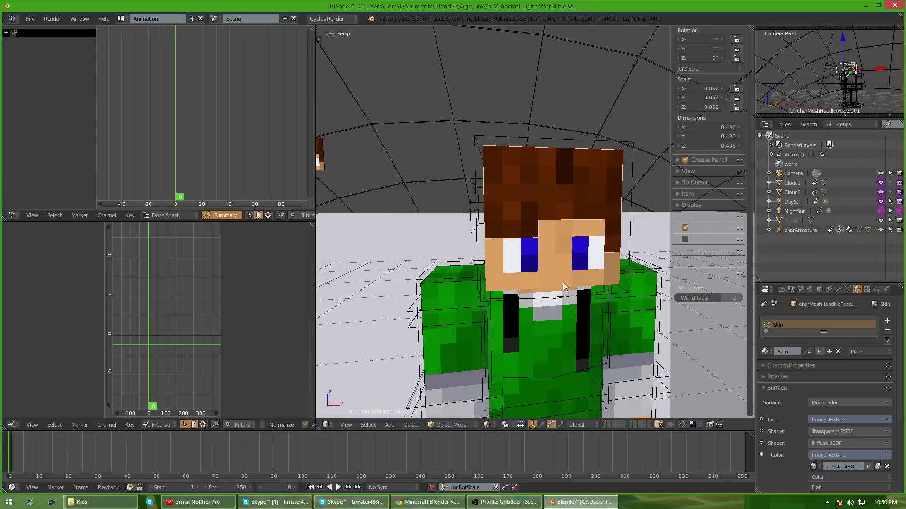
mouse_move(529, 172)
middle_down()
mouse_move(541, 276)
mouse_move(524, 168)
middle_up()
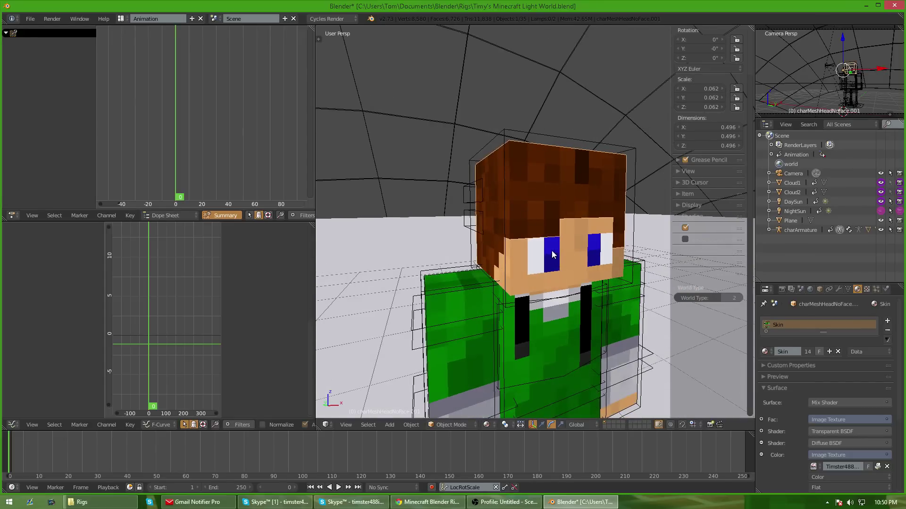
click(837, 290)
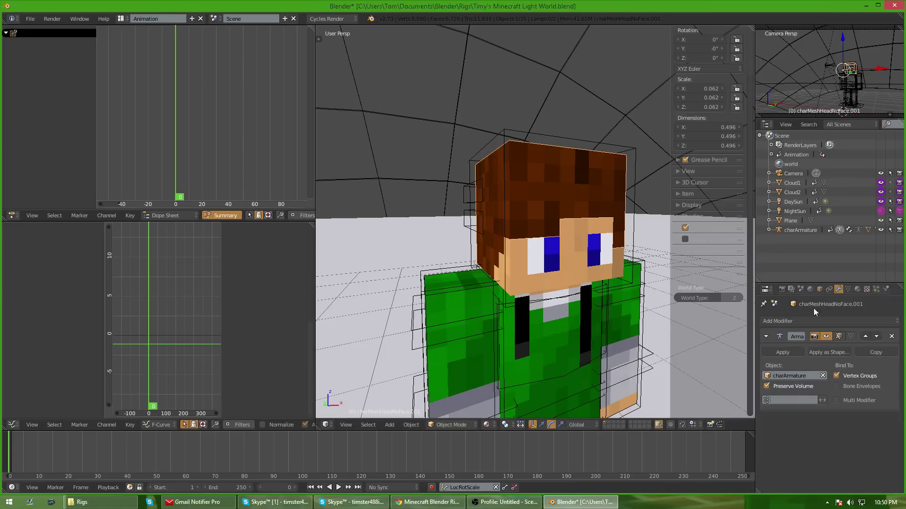
click(799, 321)
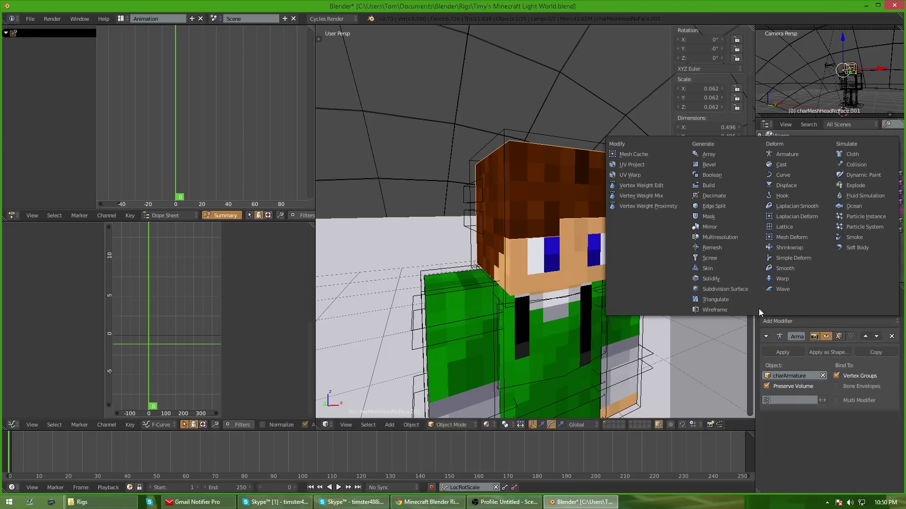
click(735, 278)
scroll(809, 402, down, 3)
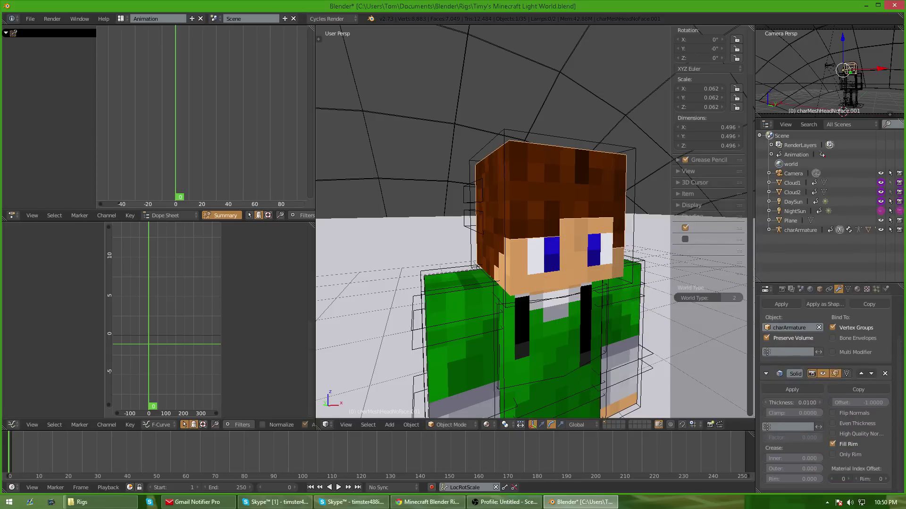
Try a Solidify thickness of about -1.817 with Even Thickness on the hair object
click(810, 403)
middle_drag(602, 346, 524, 323)
drag(791, 403, 771, 403)
middle_drag(597, 361, 491, 395)
middle_drag(559, 204, 595, 279)
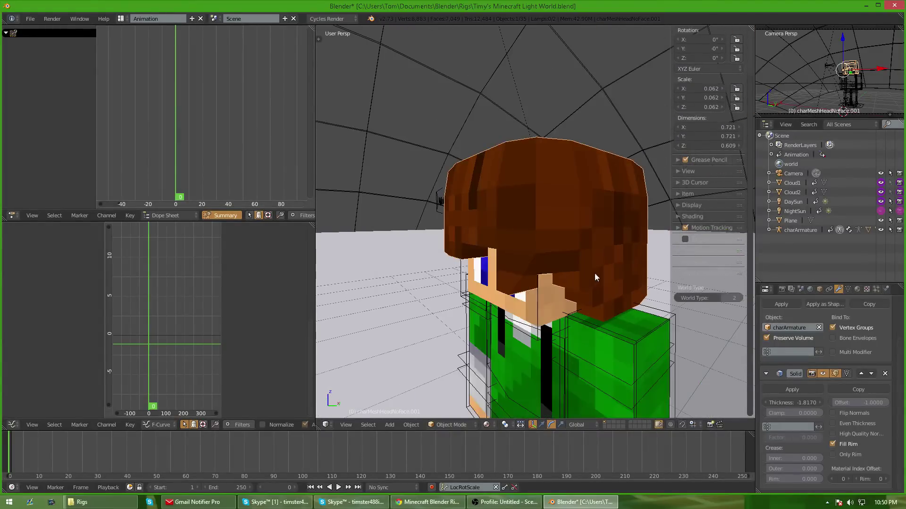
middle_drag(533, 275, 567, 281)
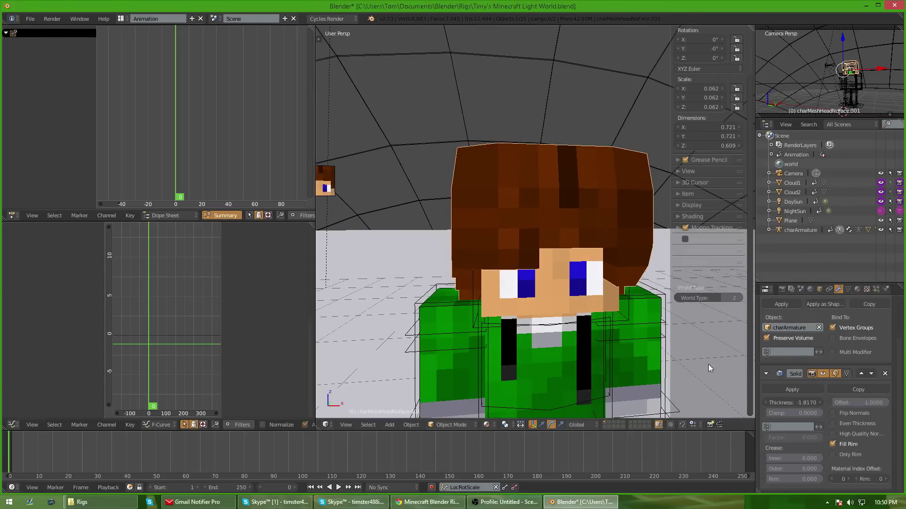
click(833, 425)
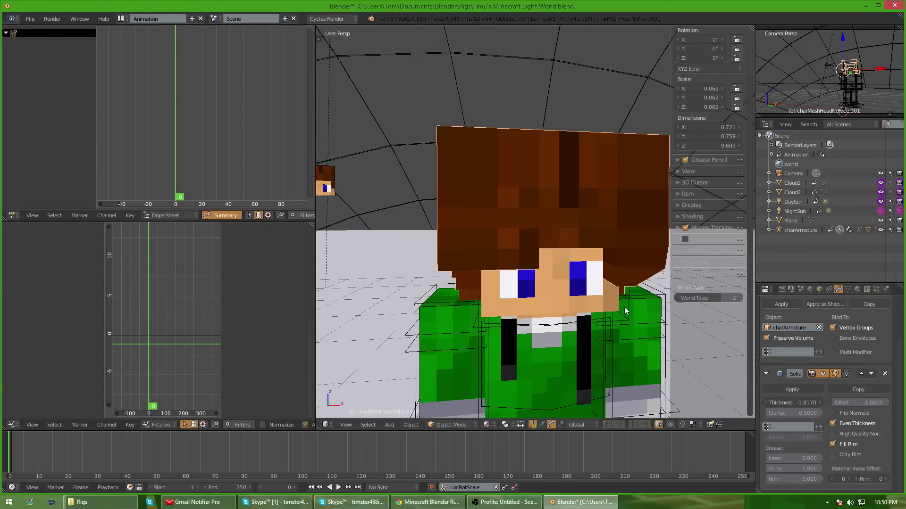
middle_drag(624, 306, 685, 348)
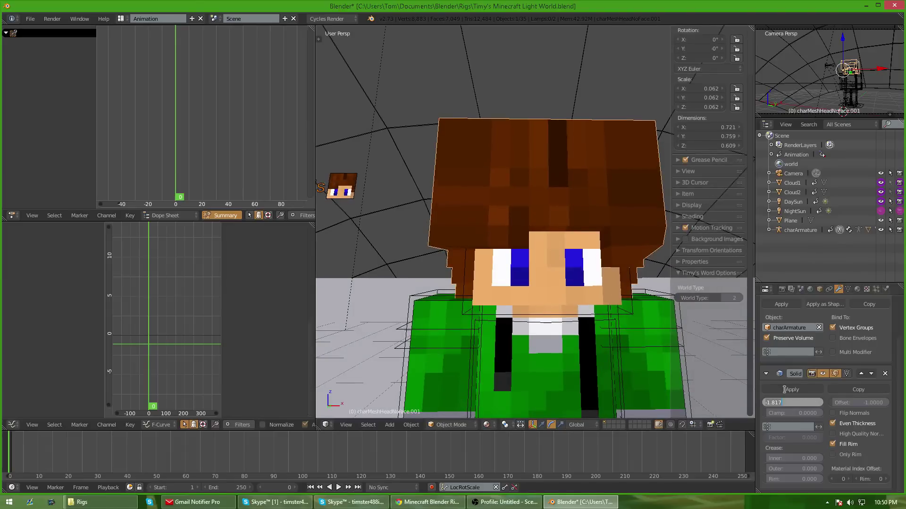
Set the hair's Solidify thickness to -0.15 and disable Even Thickness
text(-0.15)
key(Return)
scroll(604, 301, up, 3)
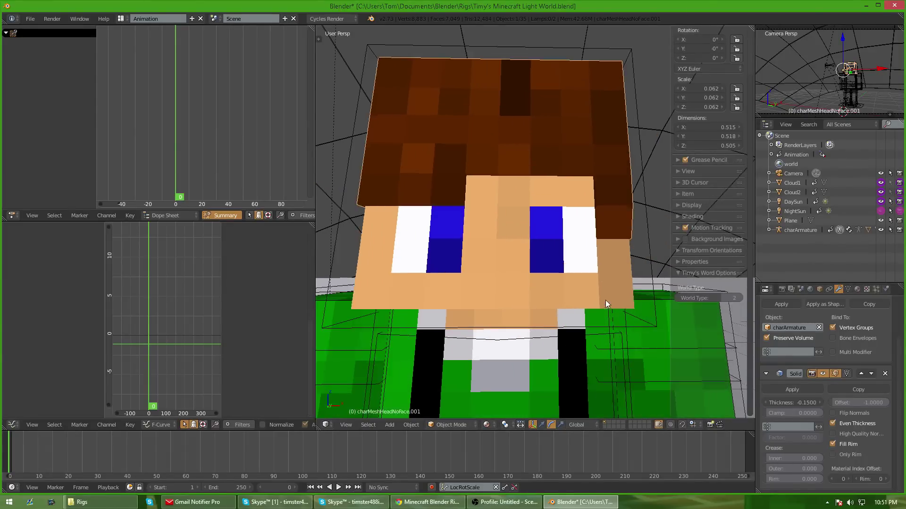
middle_drag(605, 301, 602, 325)
middle_drag(478, 253, 787, 428)
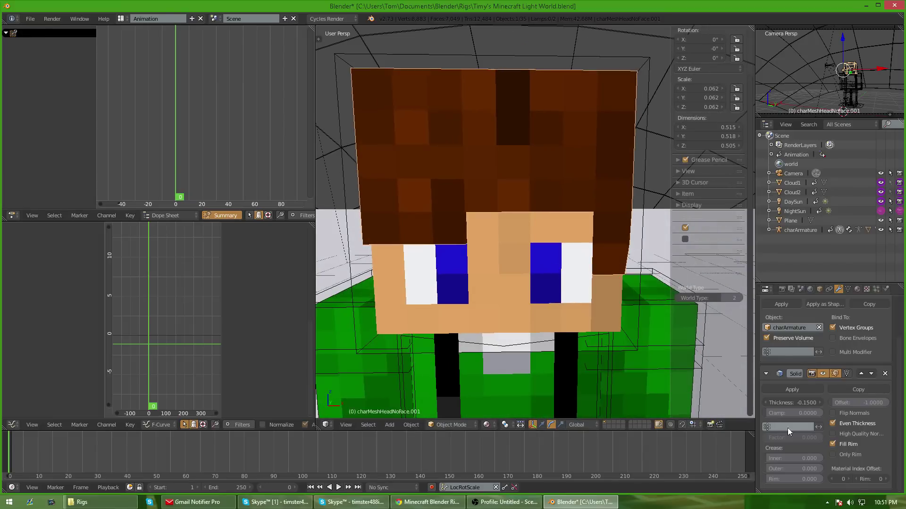
click(836, 424)
middle_drag(481, 256, 491, 333)
scroll(472, 275, down, 3)
scroll(505, 303, up, 1)
scroll(508, 324, down, 2)
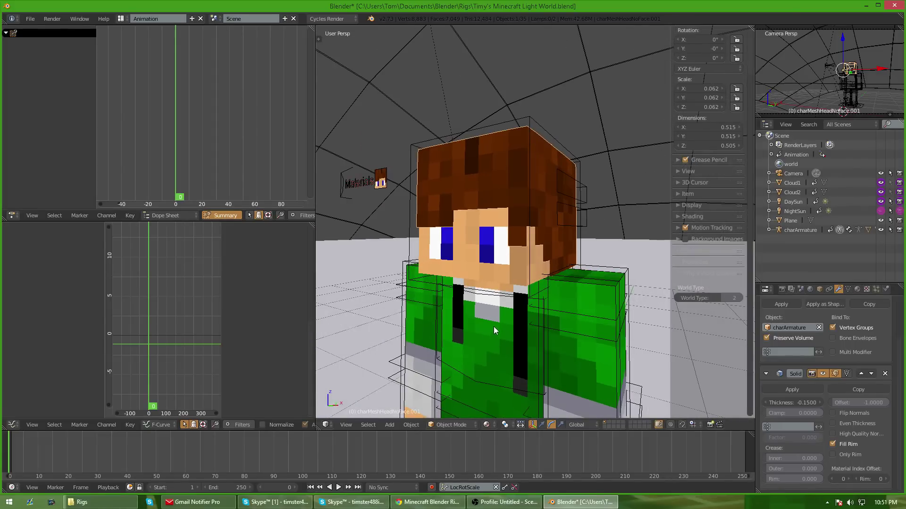
Select the character's torso mesh and enter Edit Mode on it
scroll(493, 327, down, 4)
mouse_move(518, 285)
shift+middle_down()
mouse_move(512, 332)
mouse_move(507, 282)
shift+middle_up()
right_click(504, 316)
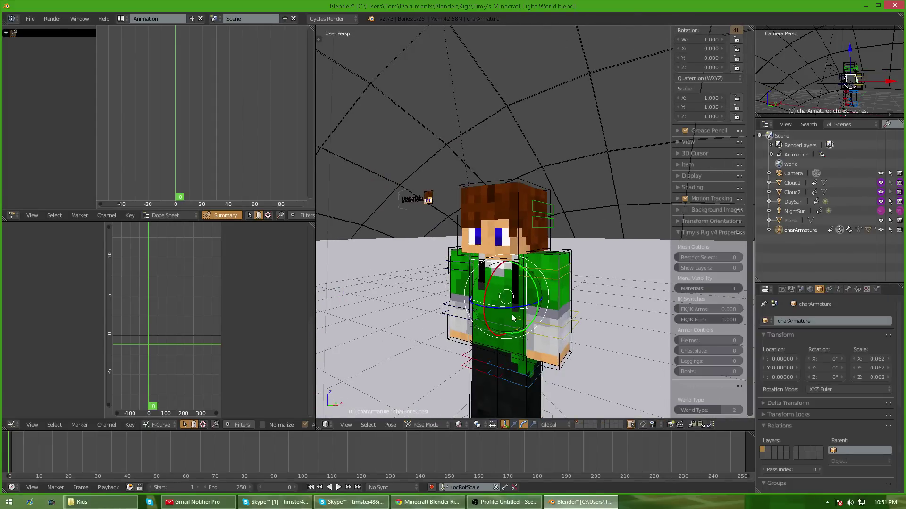
scroll(513, 333, up, 4)
right_click(454, 258)
middle_drag(454, 257, 479, 250)
right_click(508, 302)
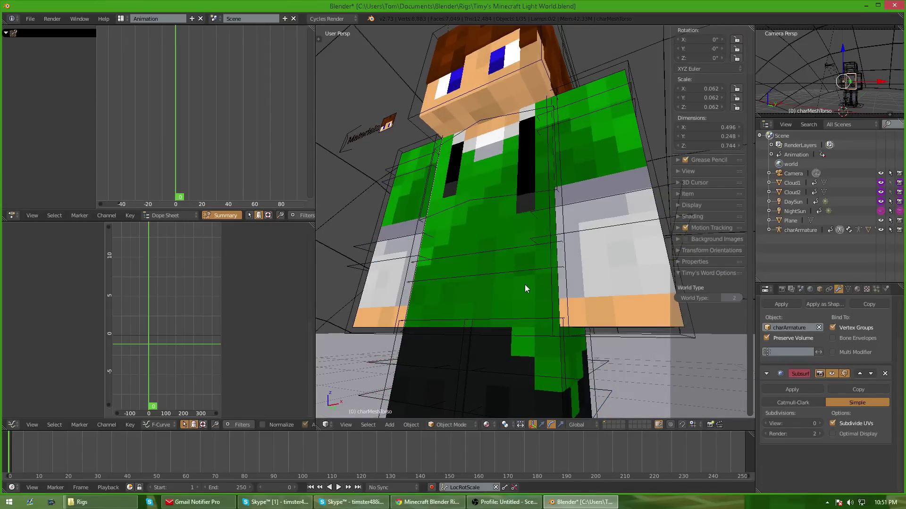
key(Tab)
click(612, 304)
scroll(557, 307, down, 6)
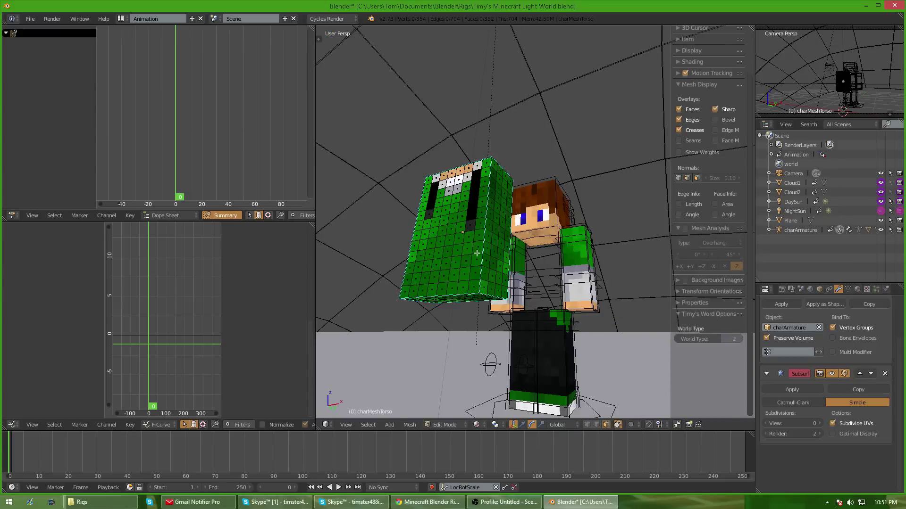
middle_drag(476, 254, 484, 318)
Circle-select the skin-coloured neck faces of the torso and separate them into their own object
key(c)
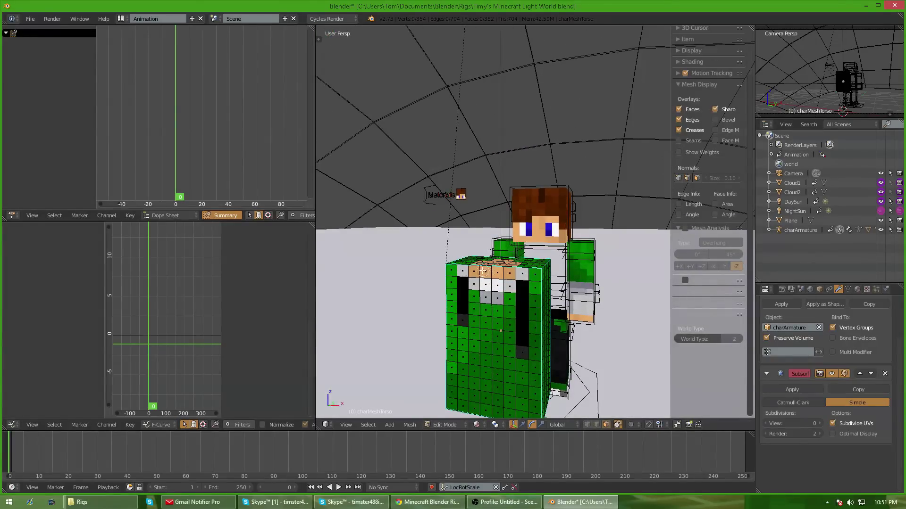
drag(482, 271, 506, 272)
right_click(506, 272)
middle_drag(477, 203, 500, 268)
key(x)
click(508, 270)
Select the white and grey undershirt faces below the neck and separate them into their own object
right_click(463, 272)
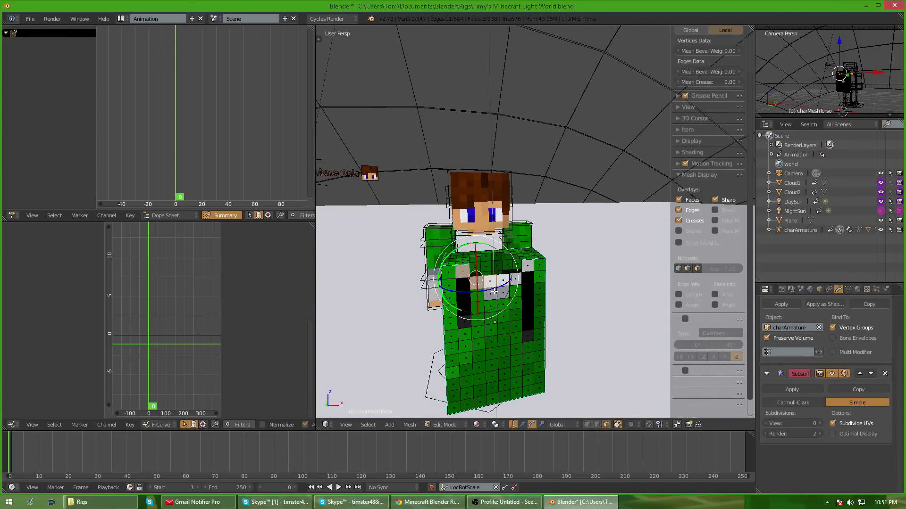
key(x)
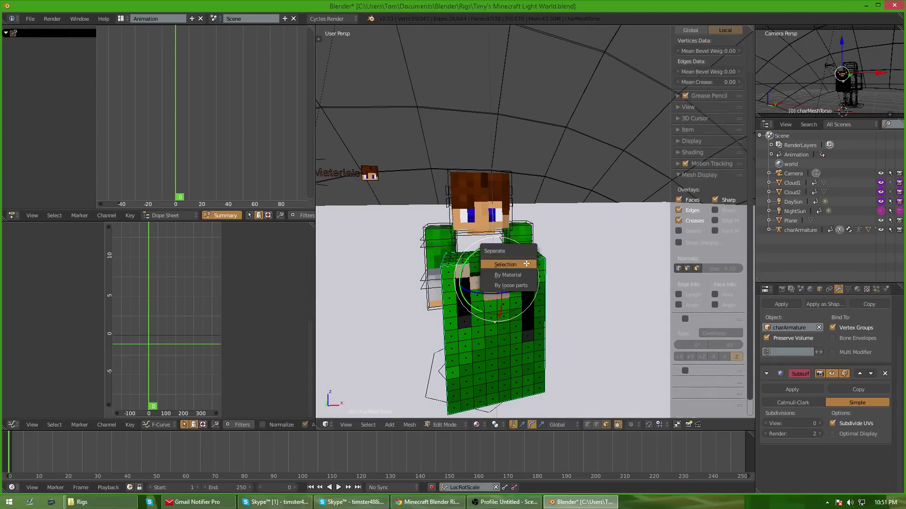
click(485, 264)
middle_drag(485, 264, 485, 265)
Select the faces of both black strips on the chest and separate them into their own object
right_click(469, 279)
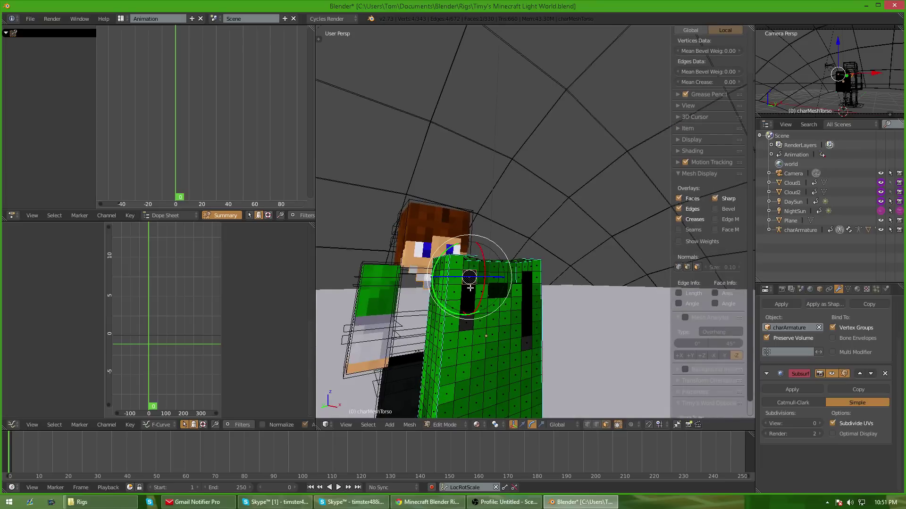
shift+right_click(469, 292)
shift+right_click(469, 306)
shift+right_click(525, 327)
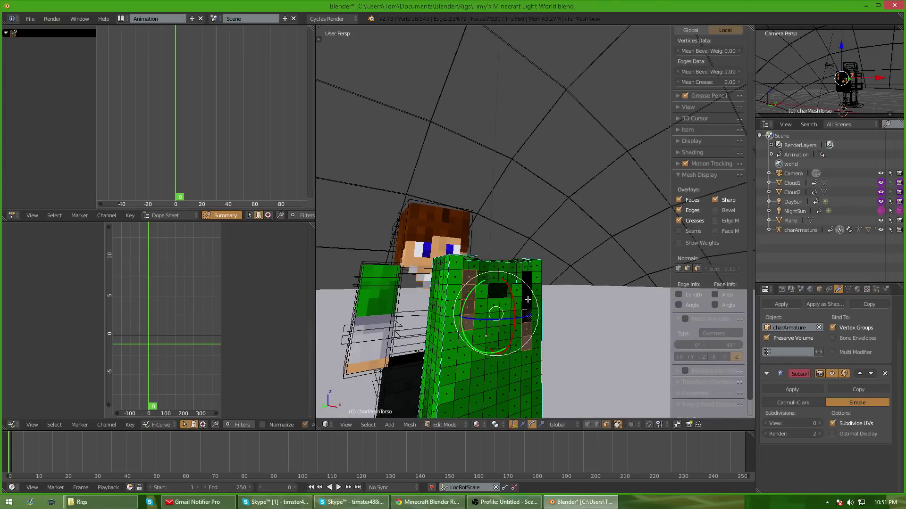
key(p)
click(541, 305)
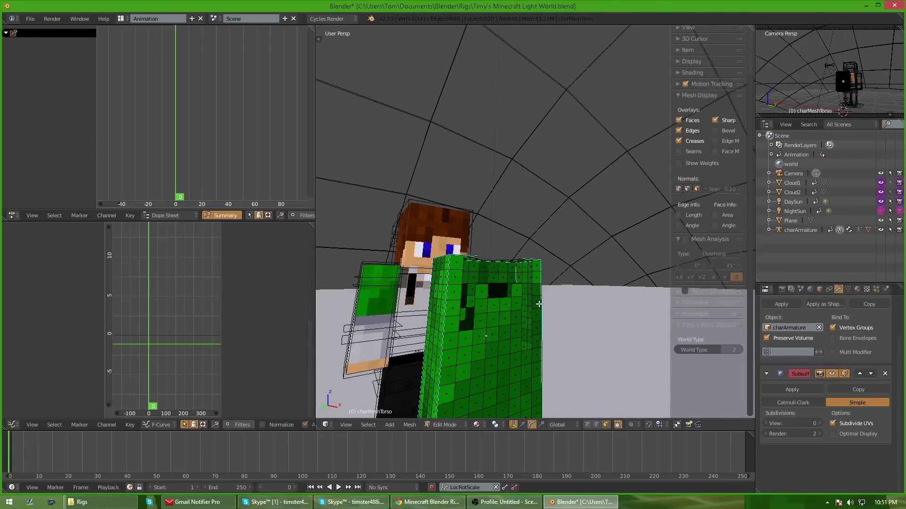
Return the torso to Object Mode, add a Solidify modifier to it and set its thickness
key(Tab)
click(451, 304)
middle_drag(451, 304, 529, 296)
scroll(426, 308, up, 5)
scroll(471, 287, down, 3)
scroll(493, 285, up, 2)
scroll(812, 325, up, 3)
click(813, 322)
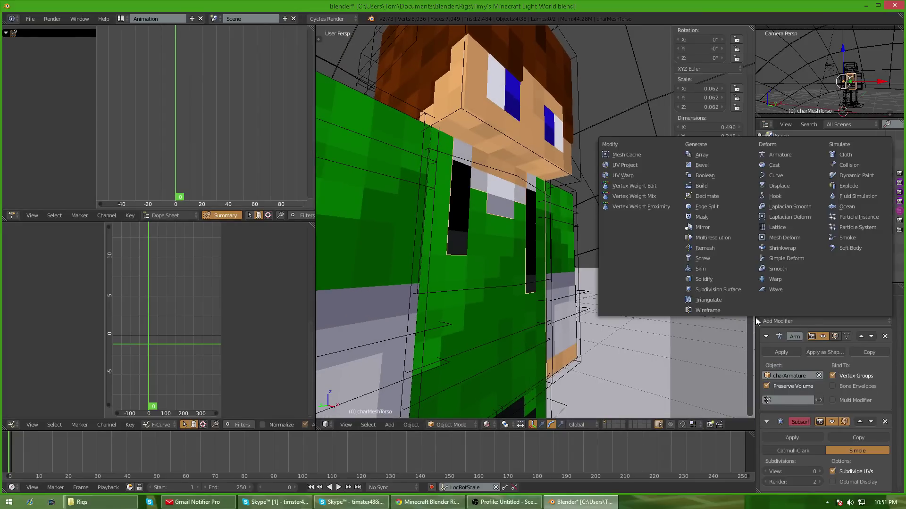
click(730, 280)
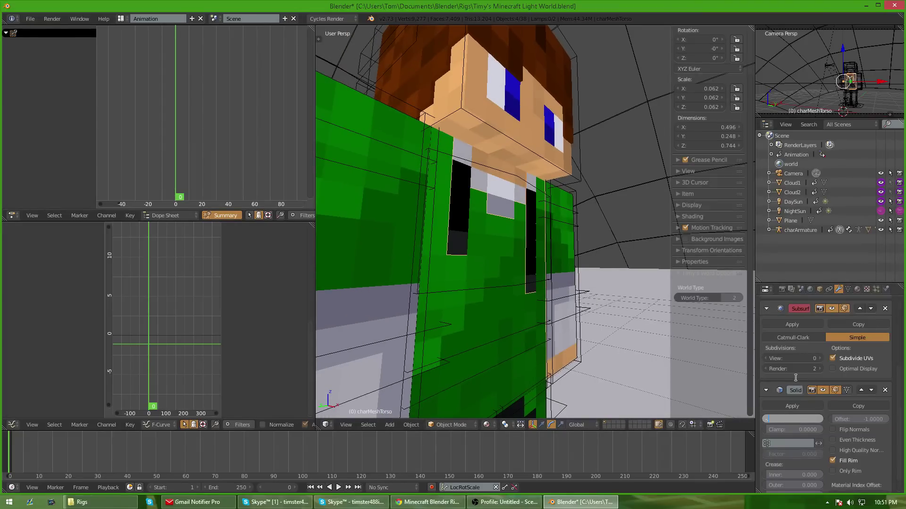
key(Return)
middle_drag(506, 175, 466, 183)
Add a Solidify modifier with a thickness of -0.25 to the separated undershirt object
right_click(443, 157)
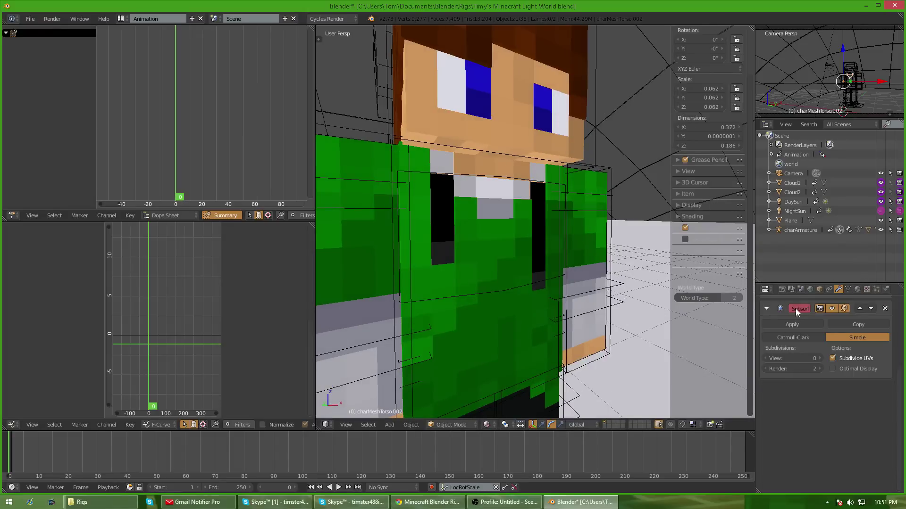
scroll(795, 311, up, 6)
click(783, 322)
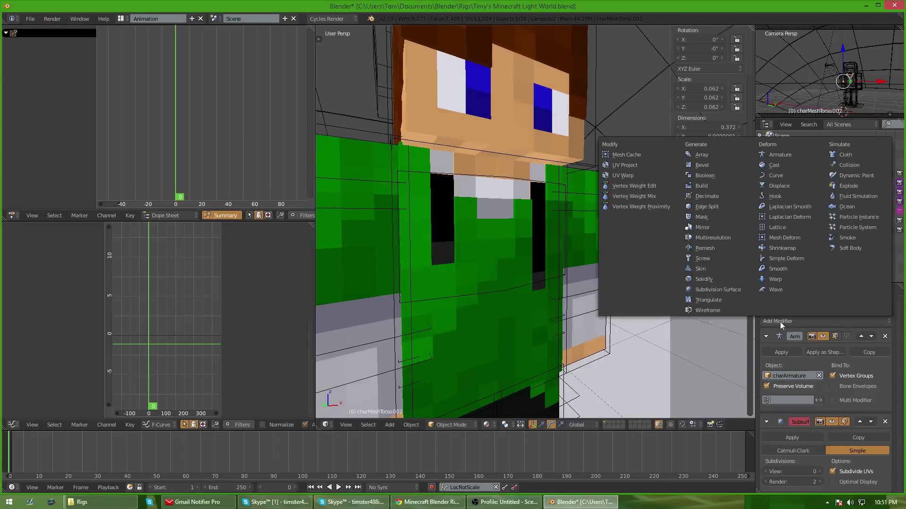
click(723, 281)
scroll(826, 418, down, 5)
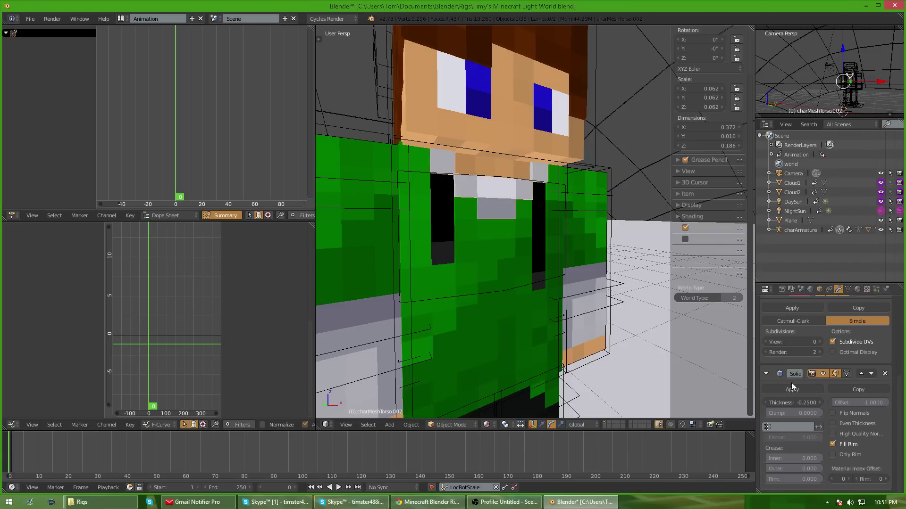
middle_drag(470, 265, 467, 226)
Add a Solidify modifier with a thickness of -0.3 to the separated black chest strips
right_click(445, 194)
middle_drag(445, 194, 462, 229)
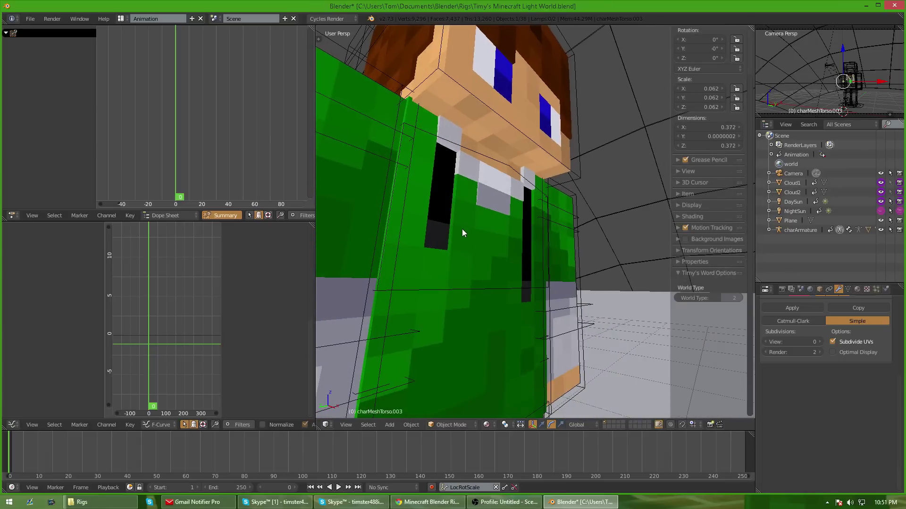
scroll(819, 312, up, 2)
scroll(819, 313, up, 3)
click(802, 305)
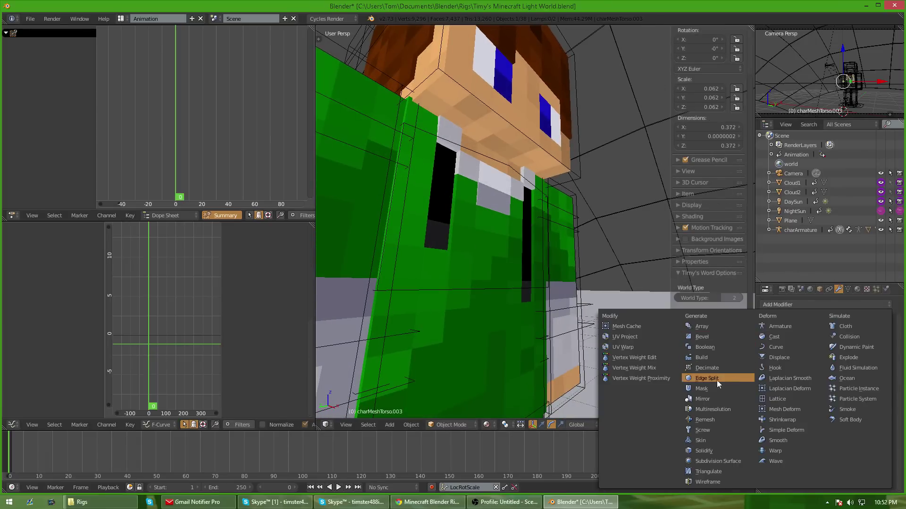
click(704, 451)
scroll(777, 443, down, 3)
click(797, 437)
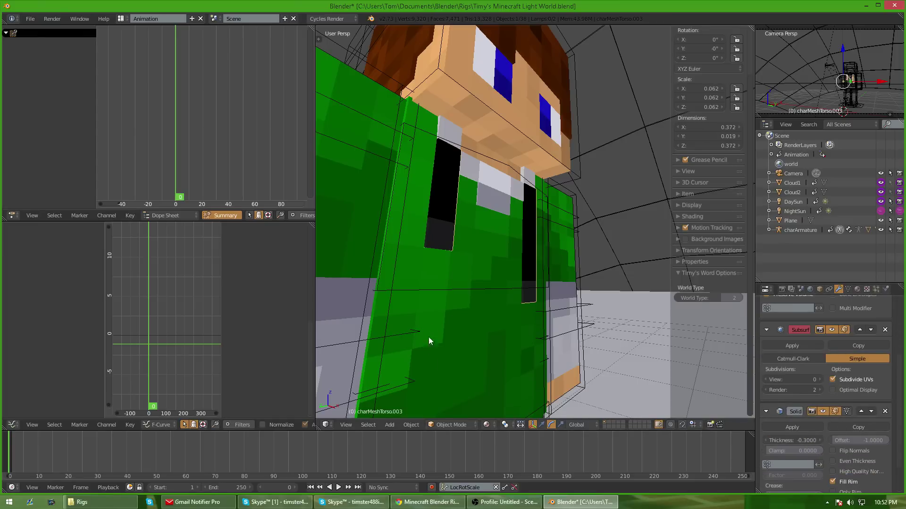
middle_drag(428, 342, 474, 231)
scroll(516, 294, up, 2)
middle_drag(437, 163, 473, 175)
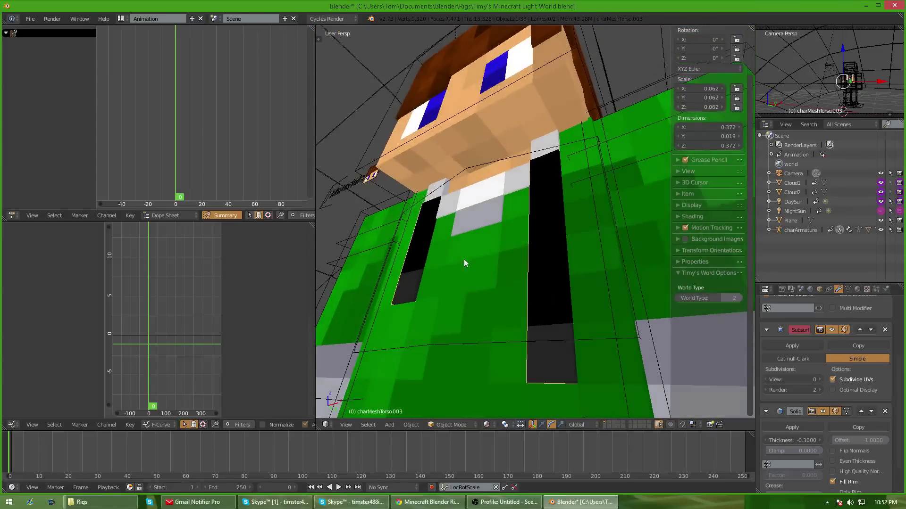
middle_drag(437, 268, 499, 279)
scroll(514, 321, down, 5)
Select the character's right arm mesh and enter Edit Mode on it
right_click(429, 128)
middle_drag(430, 129, 428, 172)
key(Tab)
click(504, 175)
scroll(528, 213, down, 6)
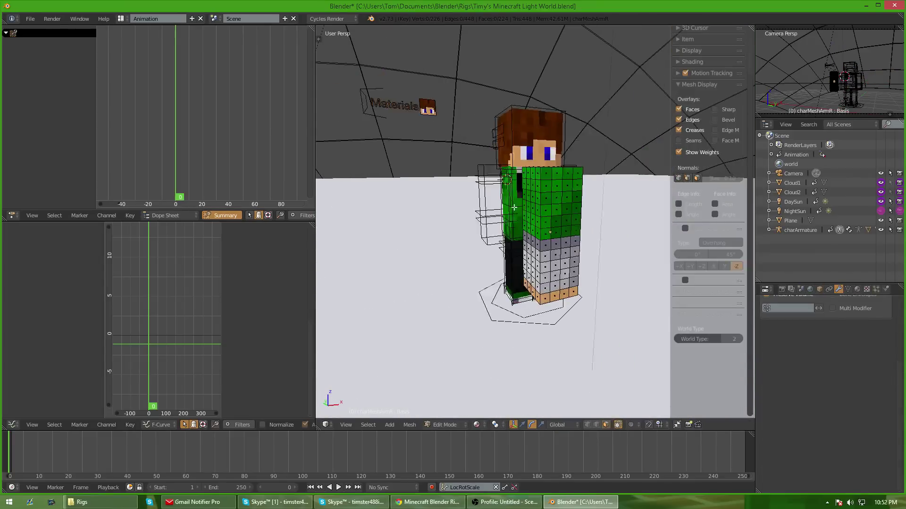
middle_drag(537, 232, 521, 224)
Circle-select the green sleeve faces around the right arm and separate them into their own object
right_click(556, 215)
key(v)
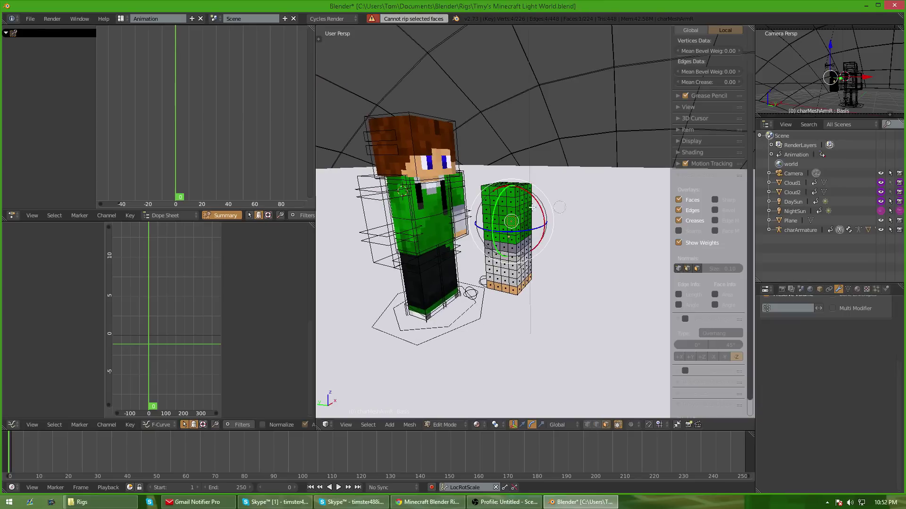
drag(494, 235, 523, 193)
middle_drag(523, 192, 339, 179)
key(c)
drag(548, 170, 507, 171)
mouse_move(507, 171)
middle_down()
mouse_move(618, 189)
mouse_move(613, 302)
mouse_move(601, 240)
middle_up()
key(p)
key(Return)
Circle-select the grey and white sleeve faces around the right arm, separate them into their own object and return to Object Mode
key(Tab)
key(Escape)
key(c)
mouse_move(510, 309)
mouse_down()
mouse_move(553, 293)
mouse_move(464, 249)
mouse_up()
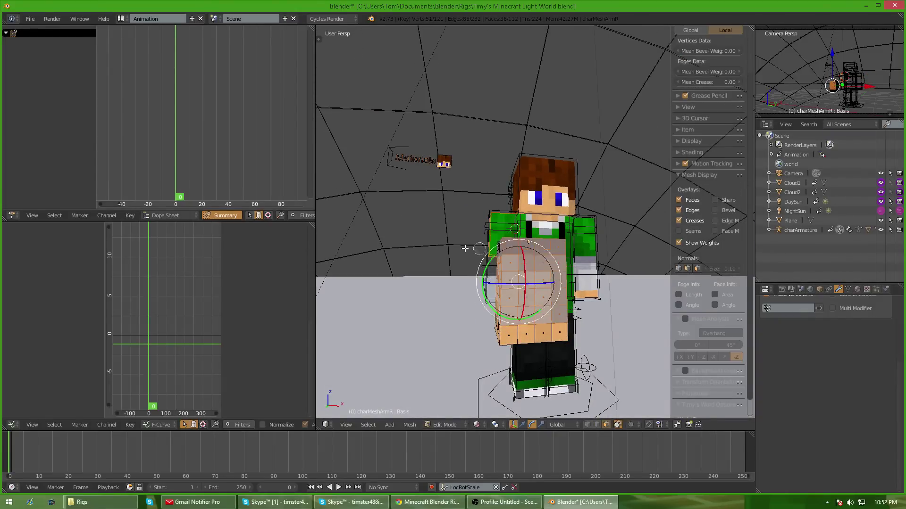
middle_drag(504, 306, 611, 310)
key(c)
drag(539, 309, 529, 308)
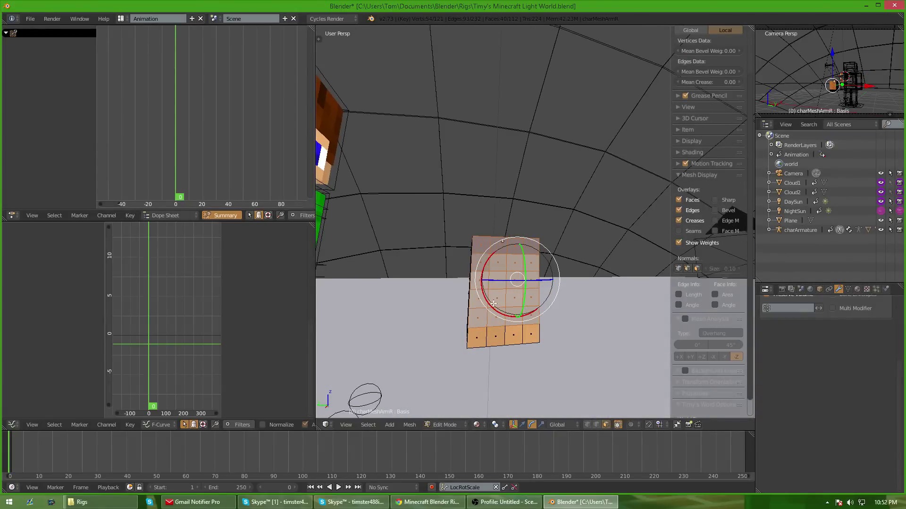
middle_drag(493, 304, 574, 310)
key(c)
mouse_move(524, 321)
mouse_down()
mouse_move(472, 309)
mouse_move(510, 238)
mouse_up()
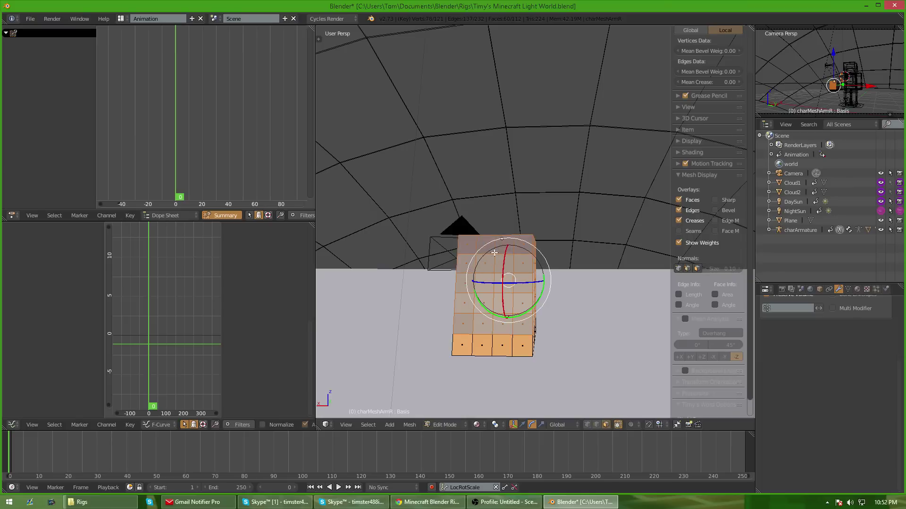
middle_drag(496, 293, 587, 285)
key(c)
mouse_move(517, 304)
mouse_down()
mouse_move(496, 283)
mouse_move(484, 236)
mouse_up()
mouse_move(530, 326)
middle_down()
mouse_move(485, 330)
mouse_move(524, 307)
mouse_move(588, 353)
middle_up()
key(p)
click(541, 312)
key(Tab)
click(514, 347)
Add a Solidify modifier with a thickness of -0.2 to the separated green sleeve on the right arm
scroll(503, 338, up, 5)
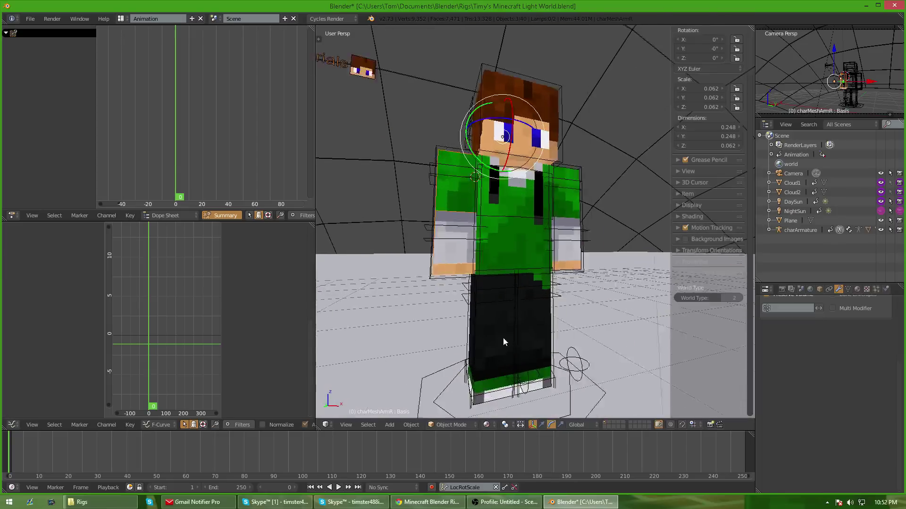
scroll(487, 312, down, 5)
shift+middle_drag(474, 257, 488, 315)
scroll(489, 316, up, 6)
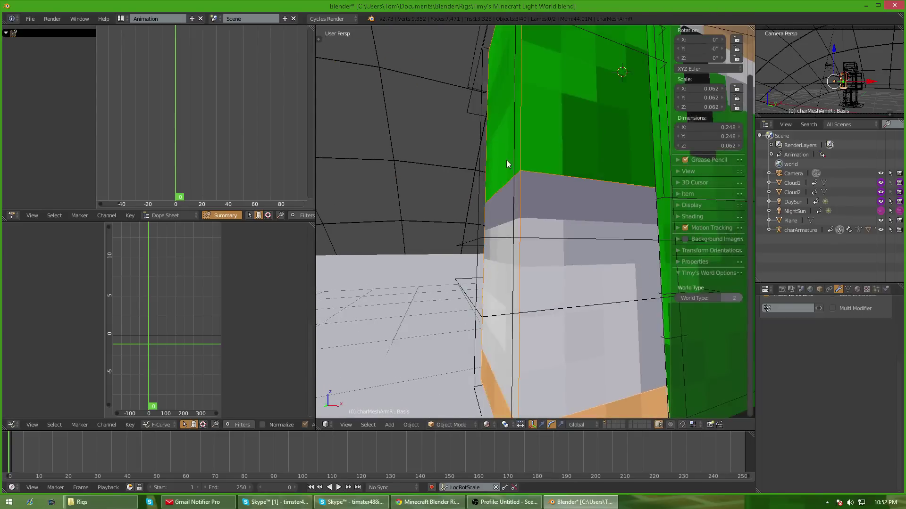
right_click(506, 160)
scroll(534, 216, down, 4)
middle_drag(534, 220, 686, 324)
scroll(799, 335, up, 5)
click(793, 321)
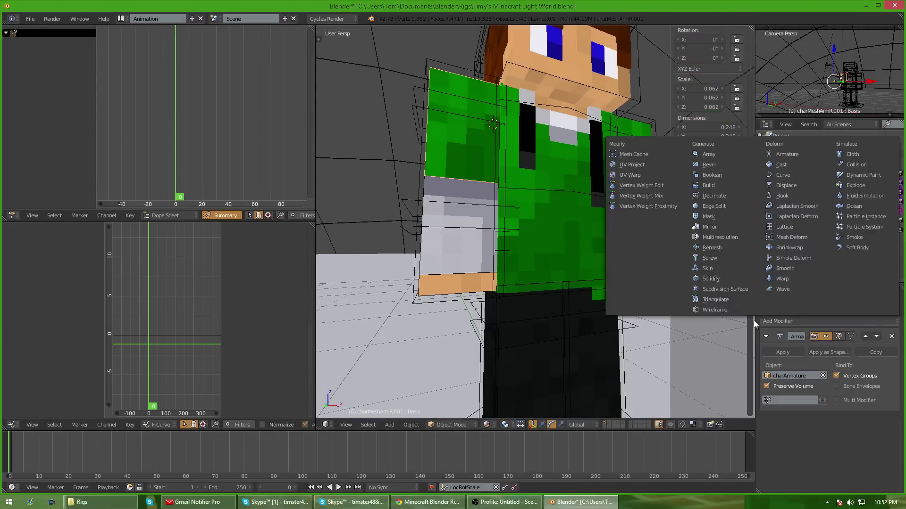
click(717, 279)
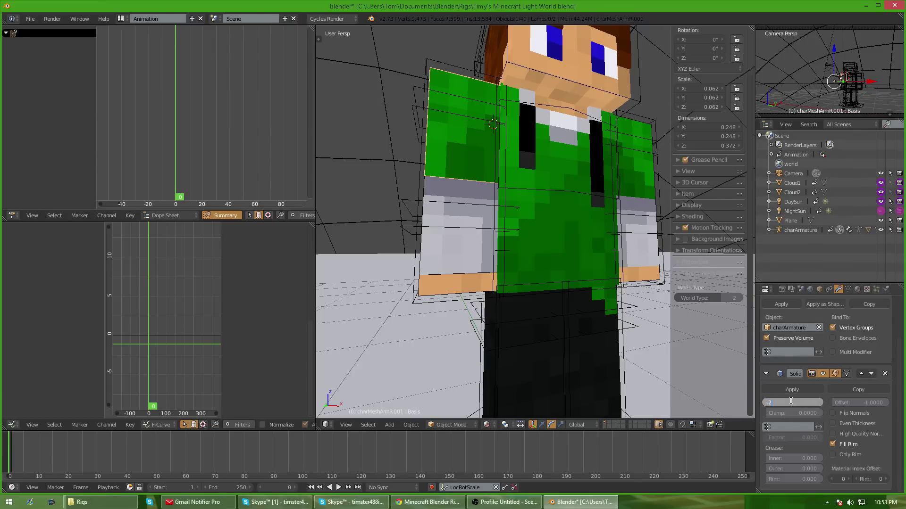
key(Return)
Add a Solidify modifier with a thickness of -0.1 to the separated grey and white lower sleeve on the right arm
middle_drag(544, 201, 523, 159)
right_click(510, 159)
middle_drag(493, 219, 513, 192)
scroll(794, 322, up, 3)
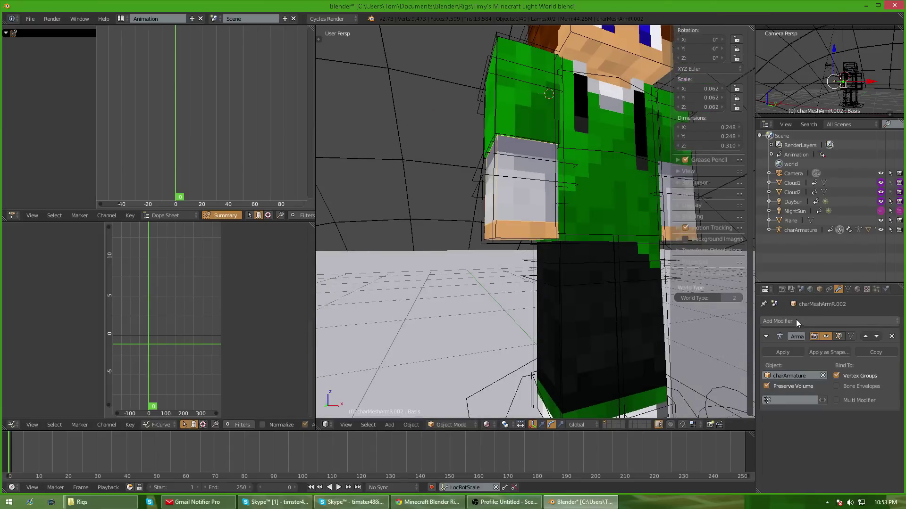
click(796, 320)
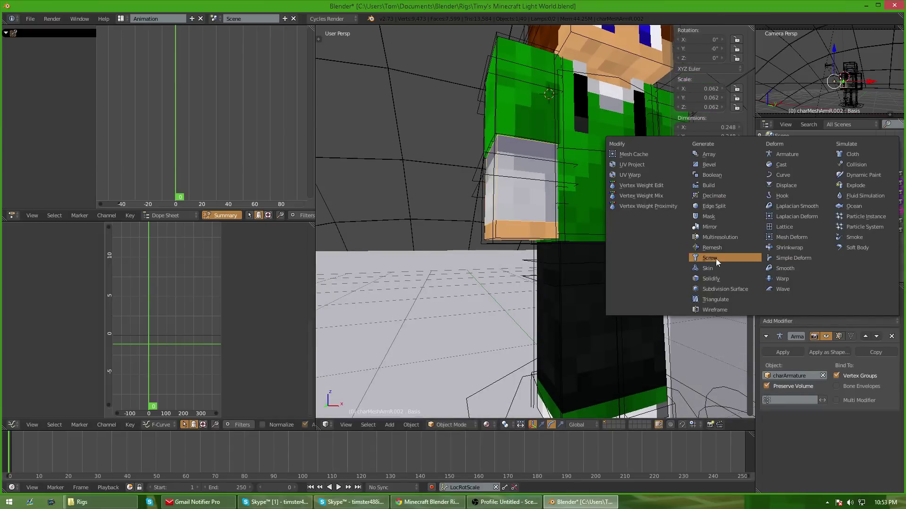
click(710, 278)
click(808, 449)
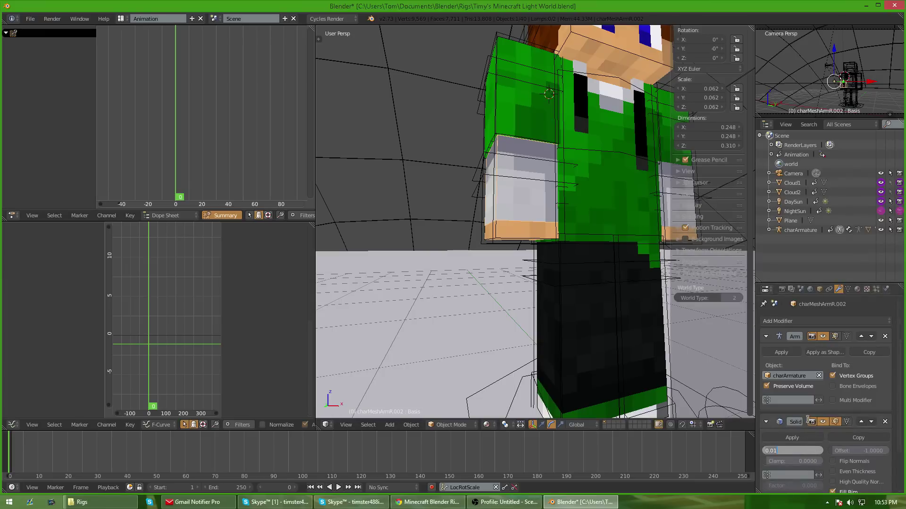
key(BackSpace)
key(BackSpace)
key(BackSpace)
key(BackSpace)
middle_drag(619, 291, 546, 122)
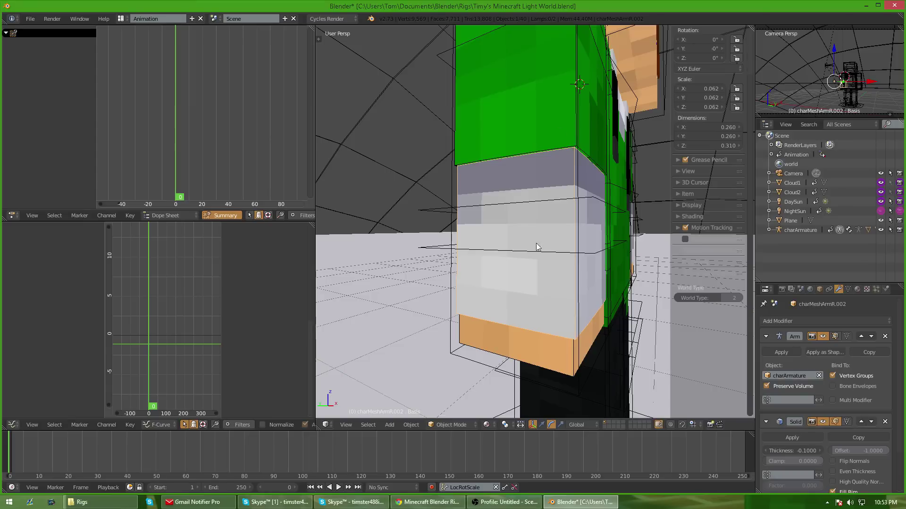
middle_drag(536, 242, 486, 174)
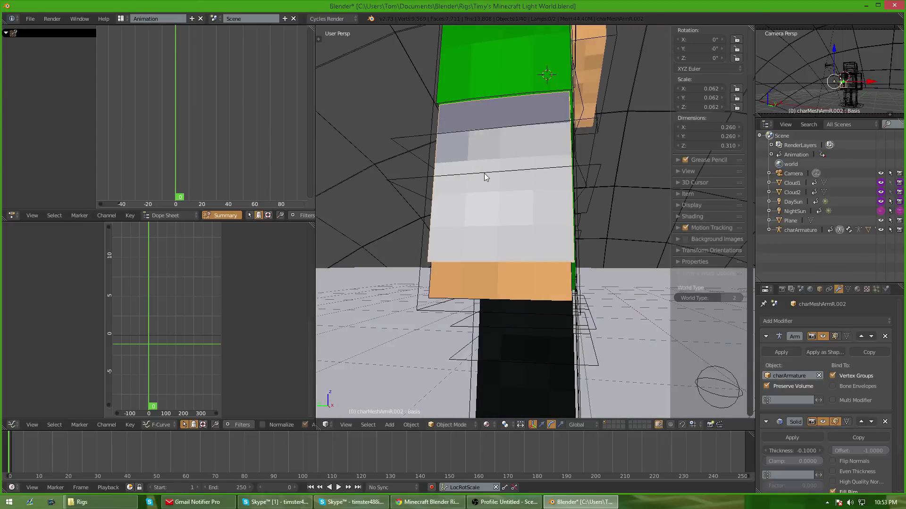
Rotate the right arm bone back and forth to test how the thickened sleeve layers bend at the elbow
right_click(484, 173)
middle_drag(513, 233, 550, 237)
key(r)
click(542, 101)
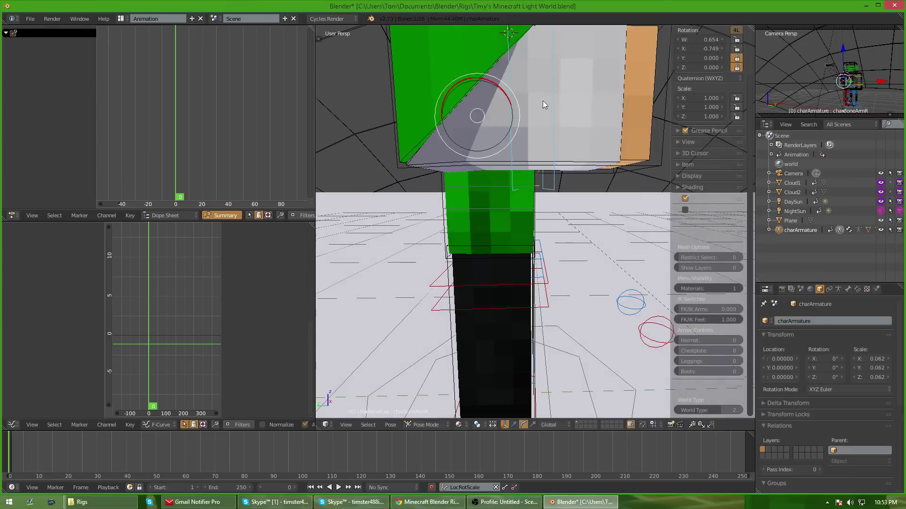
scroll(543, 128, down, 4)
key(r)
click(548, 138)
middle_drag(583, 170, 573, 175)
key(r)
click(536, 181)
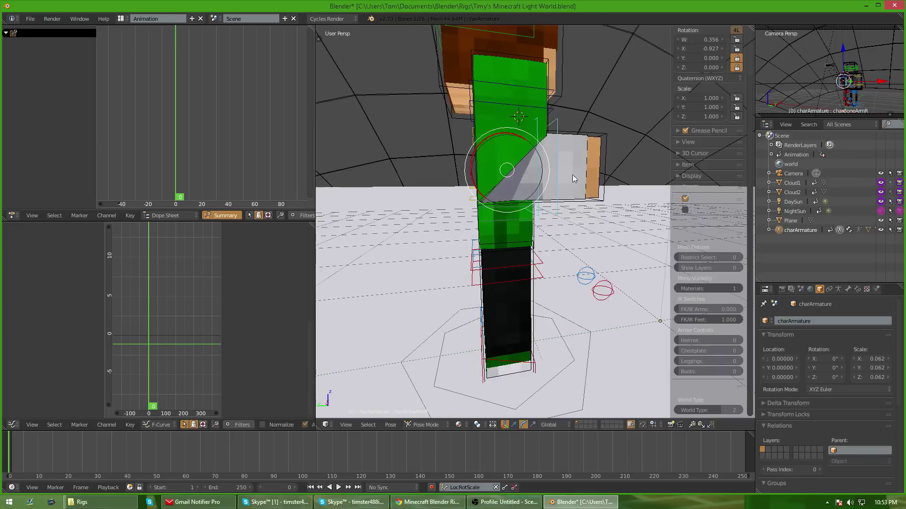
key(r)
click(465, 195)
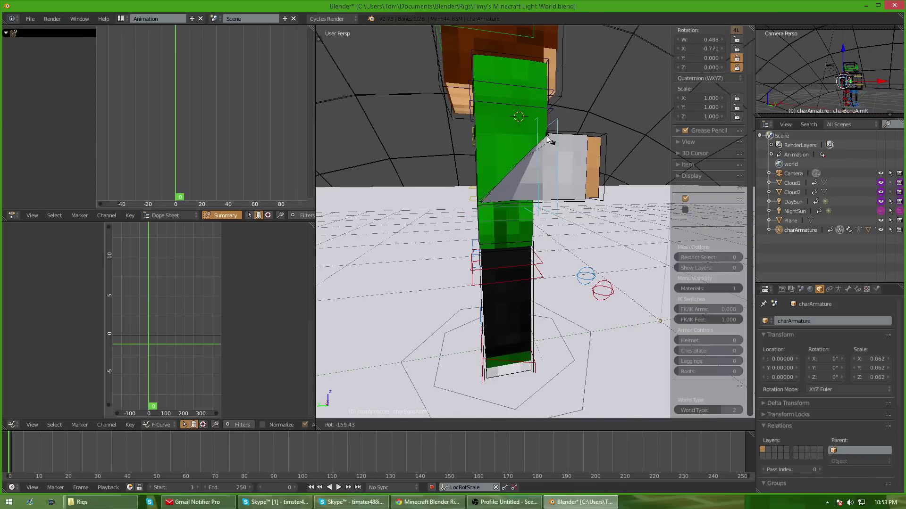
click(547, 136)
key(r)
click(438, 198)
key(r)
drag(571, 185, 460, 214)
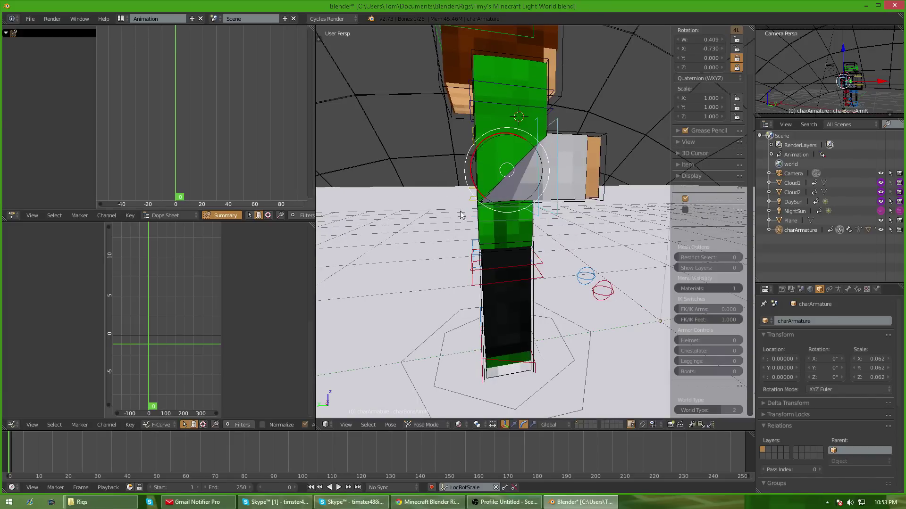
Clear the rotation of the right arm bone
middle_drag(526, 209, 566, 166)
scroll(504, 170, up, 5)
middle_drag(504, 170, 465, 190)
scroll(522, 161, down, 5)
middle_drag(522, 162, 500, 217)
key(alt+r)
scroll(542, 213, down, 3)
scroll(482, 208, up, 4)
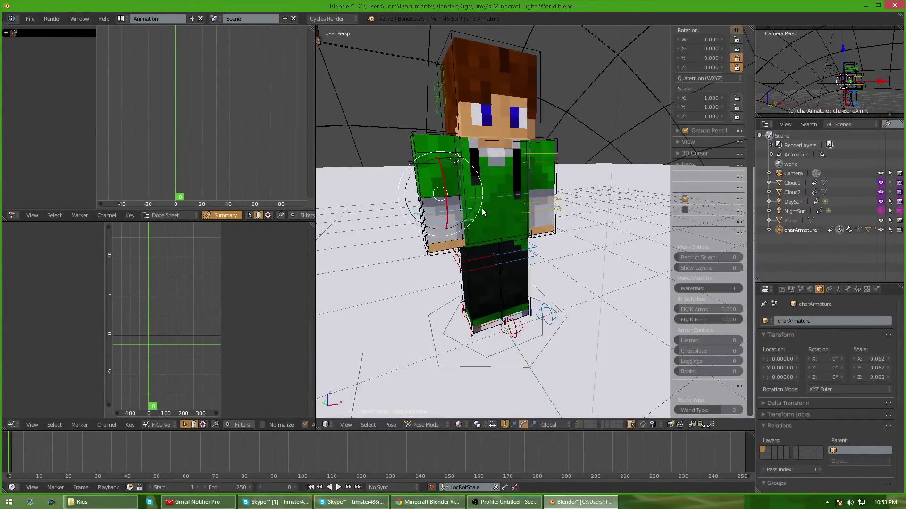
Select the character's left leg mesh and enter Edit Mode on it
scroll(556, 289, up, 3)
middle_drag(542, 292, 517, 251)
right_click(518, 252)
middle_drag(559, 272, 542, 269)
click(615, 270)
middle_drag(553, 265, 542, 259)
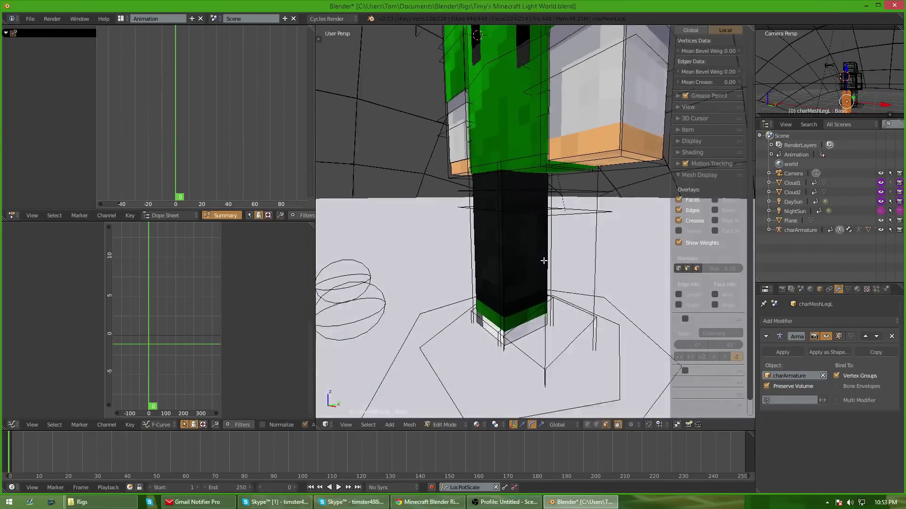
scroll(542, 260, down, 7)
scroll(533, 282, up, 6)
shift+middle_drag(502, 290, 527, 284)
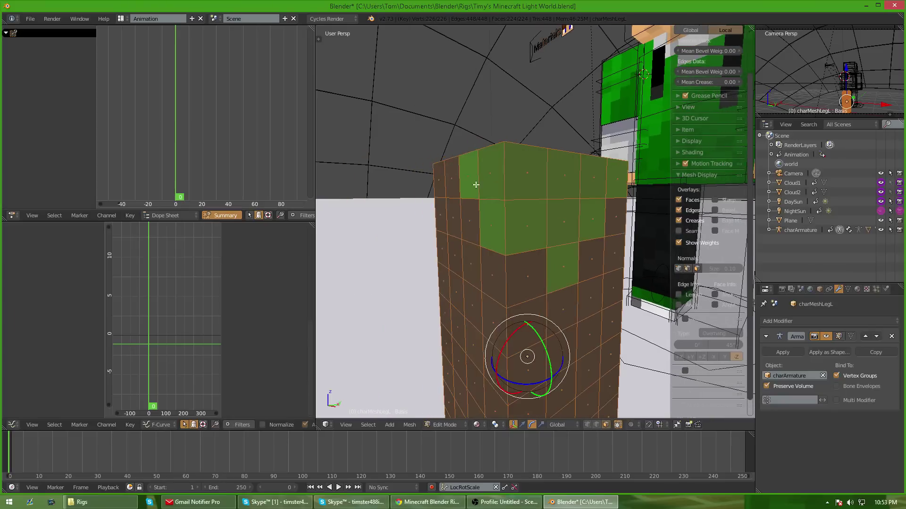
Select the green shirt-hem faces on the upper left leg, separate them into their own object and return to Object Mode
right_click(470, 185)
shift+right_click(490, 182)
shift+right_click(493, 217)
shift+right_click(520, 218)
shift+right_click(523, 183)
shift+right_click(564, 184)
shift+right_click(565, 234)
shift+right_click(563, 267)
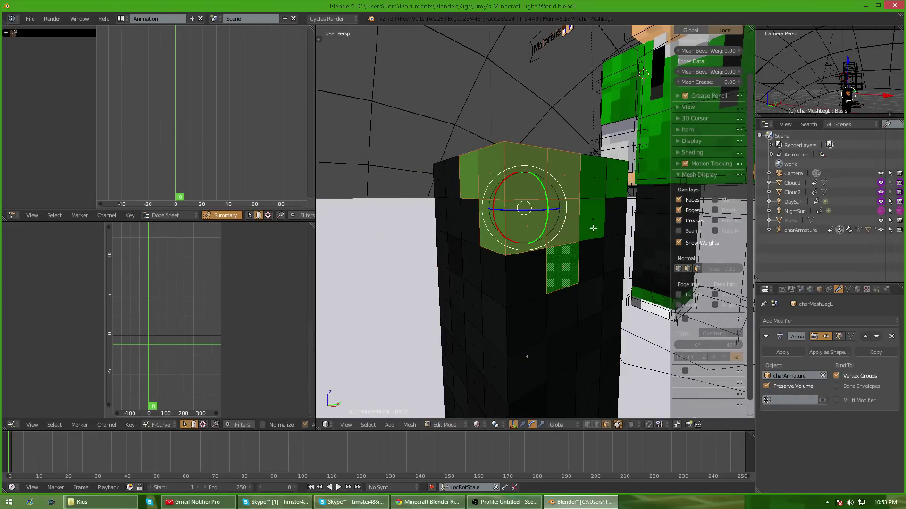
shift+right_click(592, 224)
shift+right_click(595, 181)
shift+right_click(621, 180)
scroll(625, 224, down, 8)
middle_drag(621, 239, 630, 255)
key(p)
click(616, 257)
click(550, 259)
key(Tab)
click(579, 258)
key(Tab)
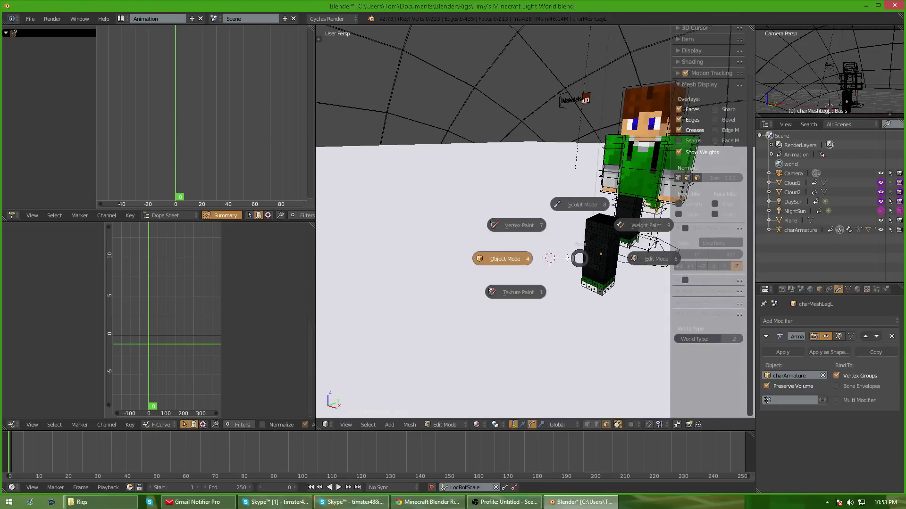
click(566, 258)
Preview the character's legs and shoes in Rendered shading and switch back to the previous textured viewport shading
scroll(578, 240, up, 8)
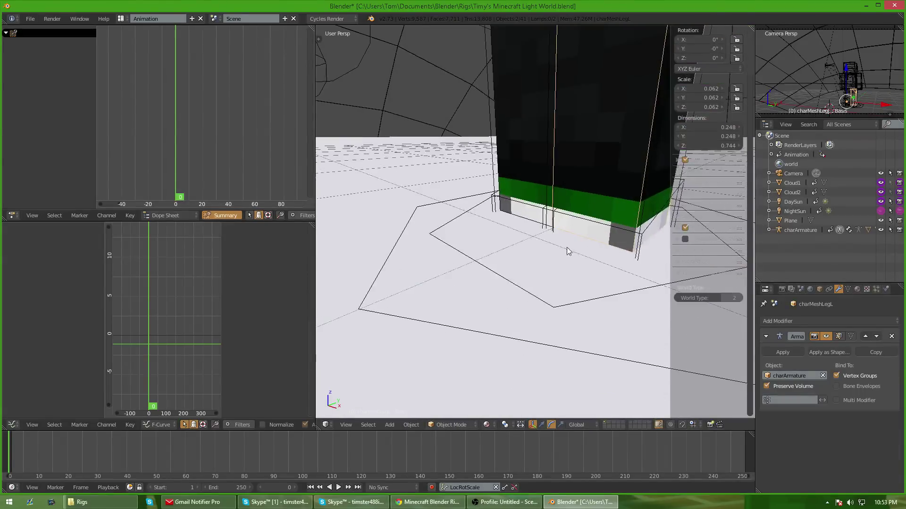
scroll(567, 247, down, 3)
click(486, 424)
click(507, 358)
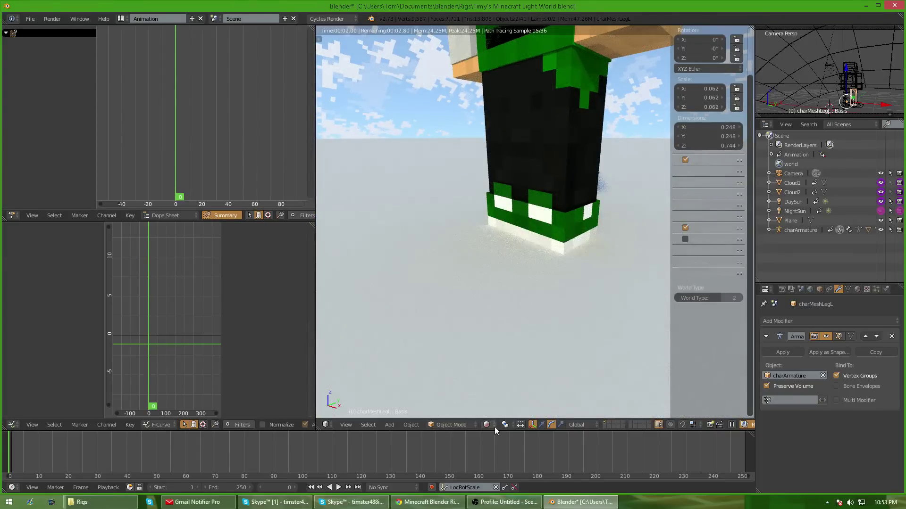
click(486, 424)
click(500, 372)
mouse_move(499, 359)
middle_down()
mouse_move(500, 318)
mouse_move(512, 309)
middle_up()
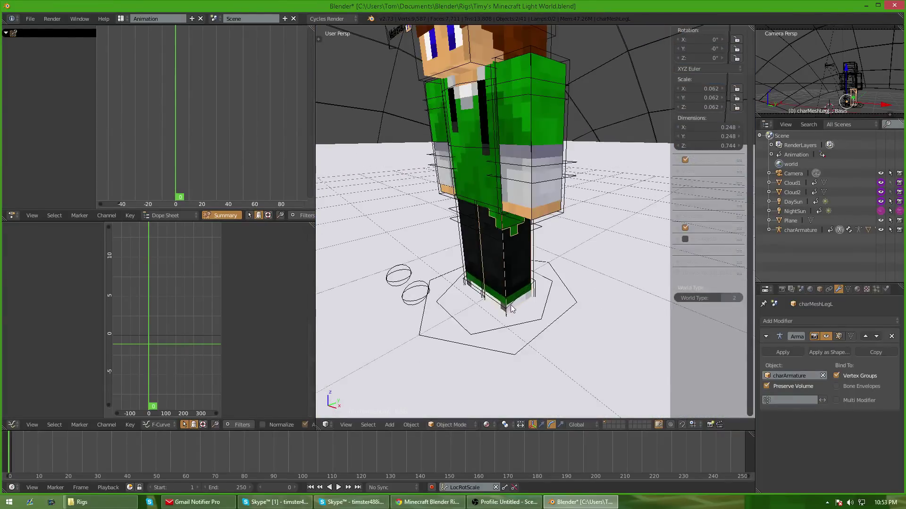
scroll(500, 283, up, 5)
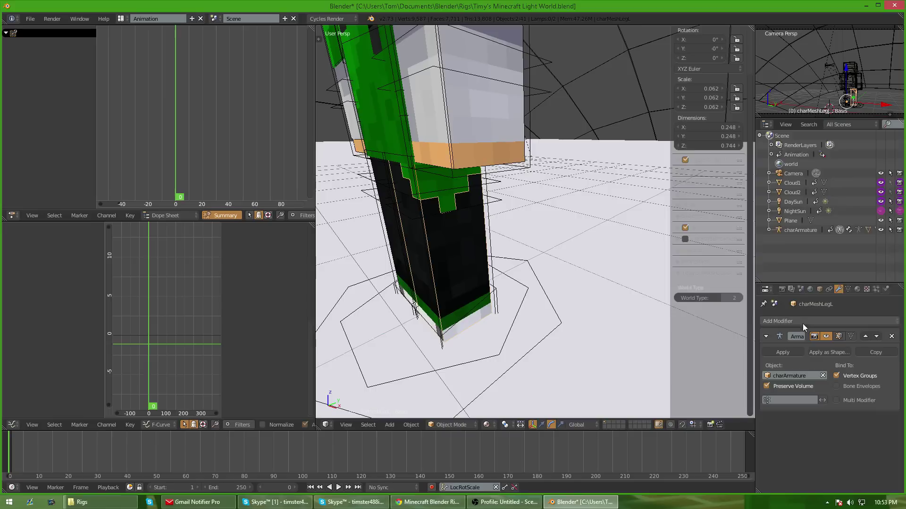
click(803, 323)
click(713, 276)
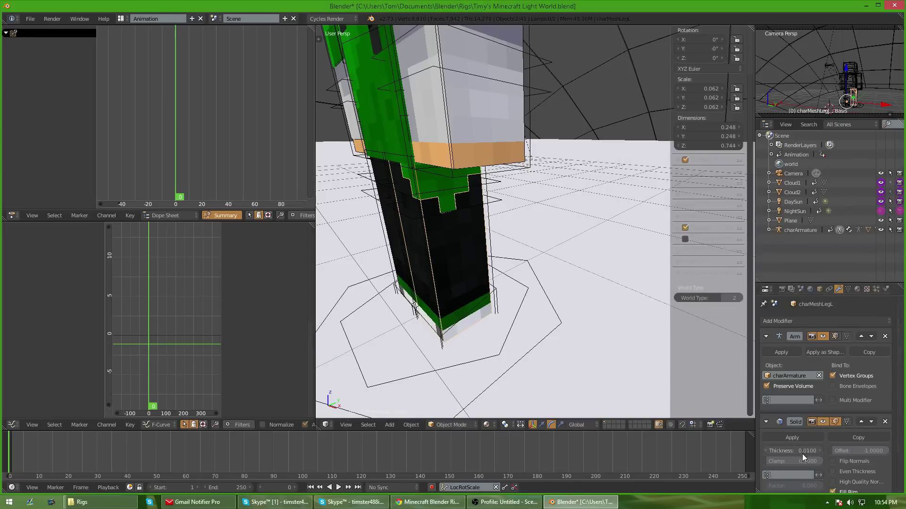
key(Return)
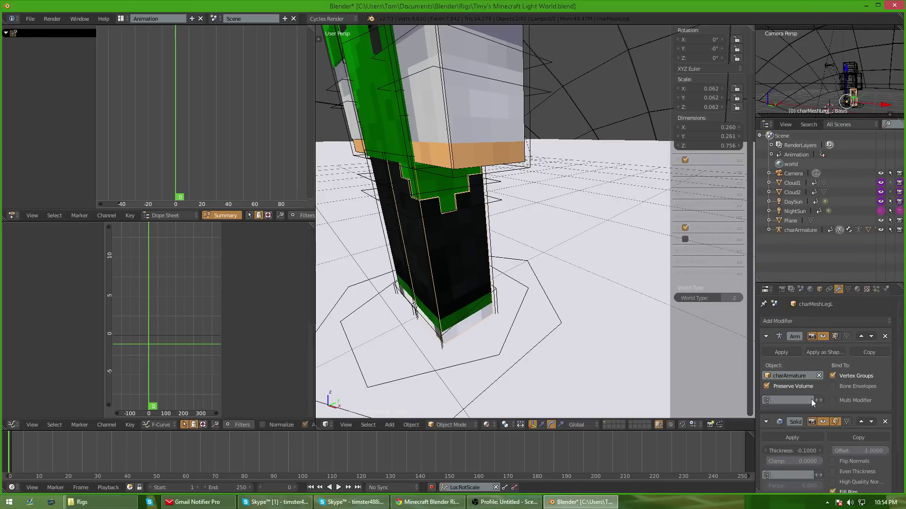
click(885, 422)
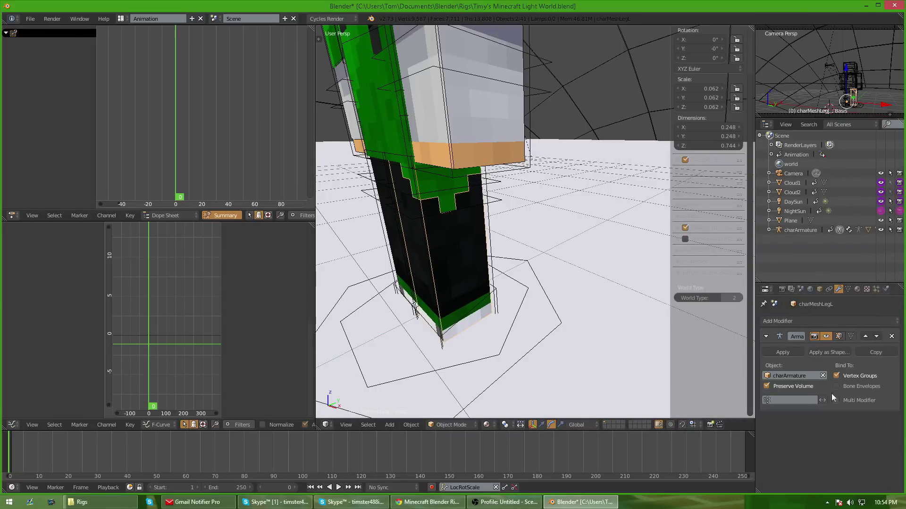
right_click(439, 186)
middle_drag(456, 208, 439, 132)
right_click(436, 126)
scroll(438, 145, up, 4)
right_click(393, 129)
right_click(522, 113)
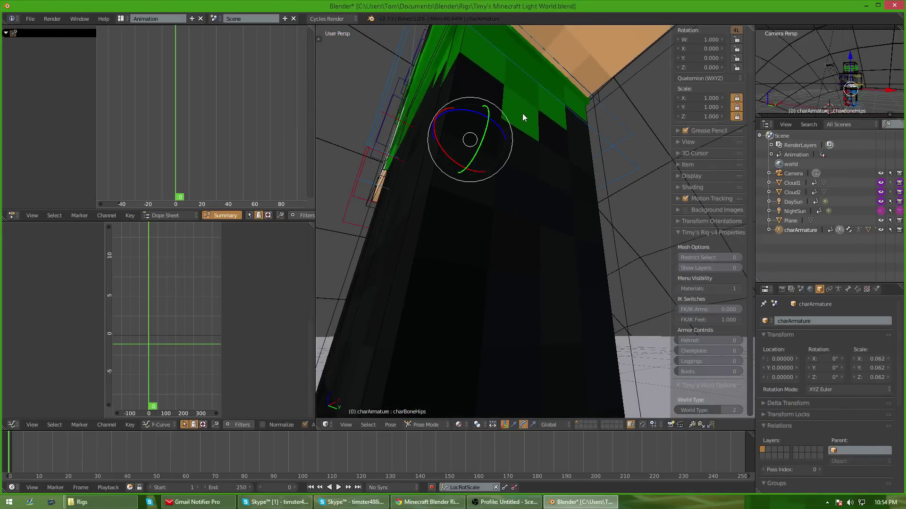
middle_drag(522, 114, 524, 123)
right_click(560, 83)
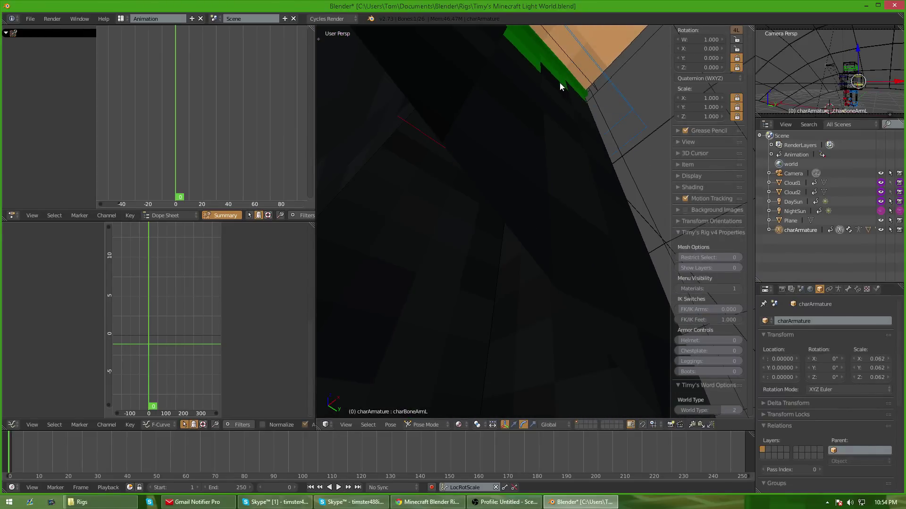
middle_drag(560, 83, 515, 243)
right_click(549, 167)
key(ctrl+Tab)
right_click(509, 121)
Add a Solidify modifier to the separated green hem piece on the left leg and open its thickness for editing
right_click(468, 83)
scroll(519, 241, up, 3)
click(803, 320)
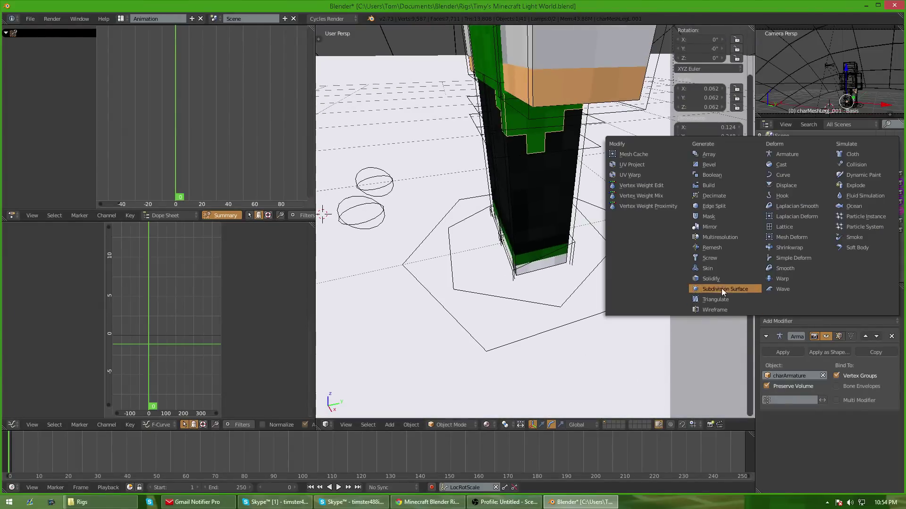
click(721, 288)
scroll(807, 398, down, 3)
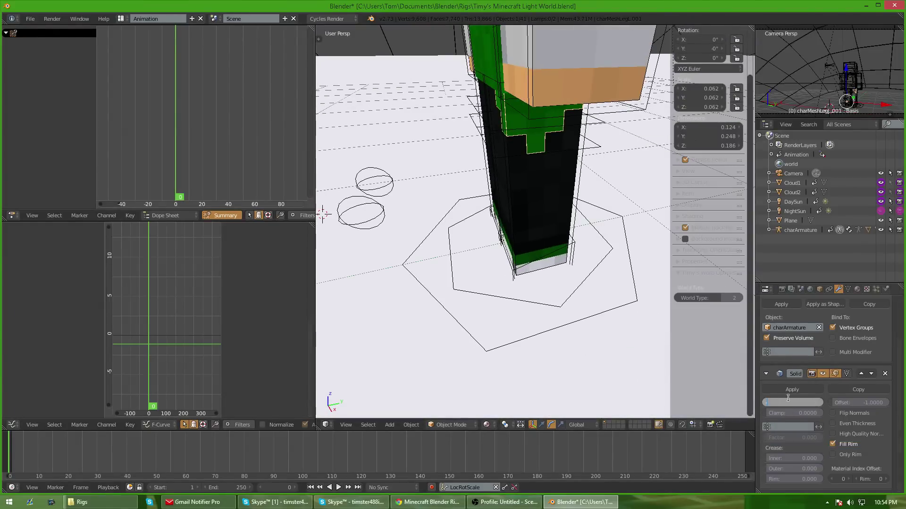
Try moving the left foot's IK bone to check how the leg and its green hem layer deform
middle_drag(481, 259, 540, 229)
right_click(536, 318)
key(g)
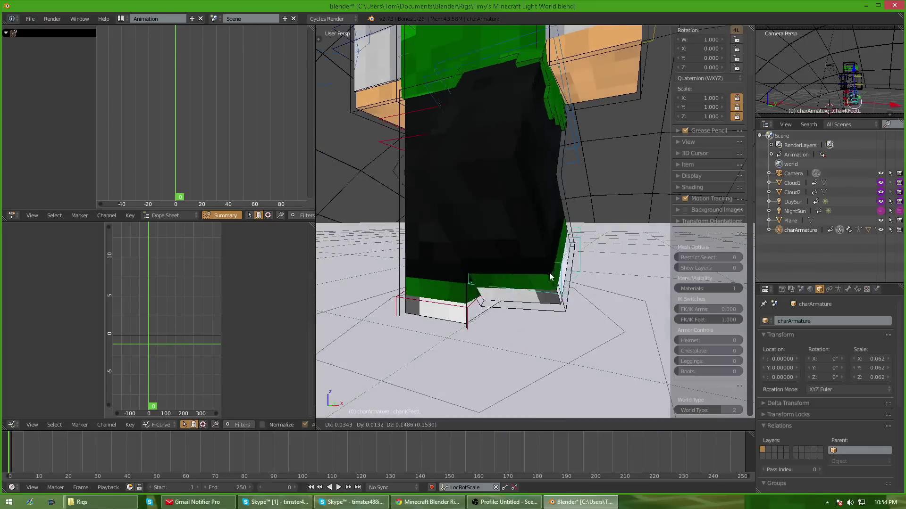
right_click(500, 297)
scroll(580, 255, down, 5)
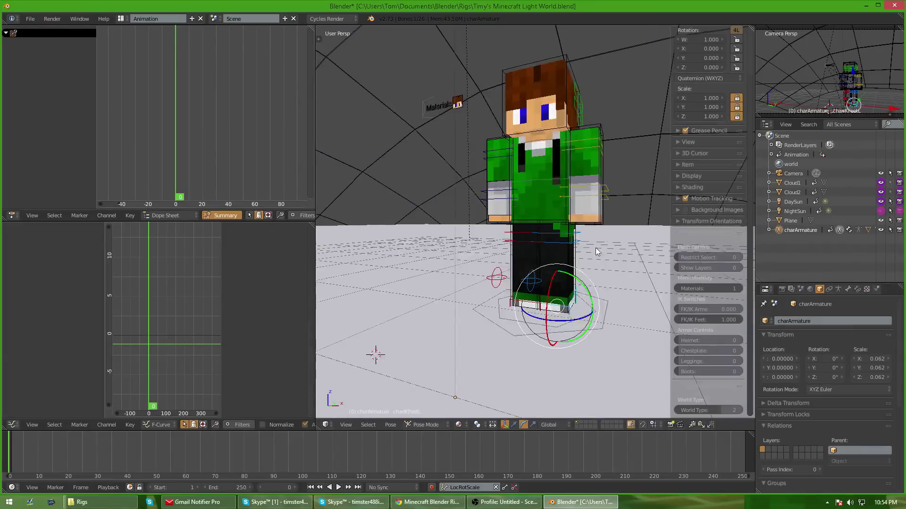
scroll(593, 250, up, 4)
middle_drag(622, 236, 574, 248)
scroll(574, 250, down, 4)
scroll(581, 259, up, 7)
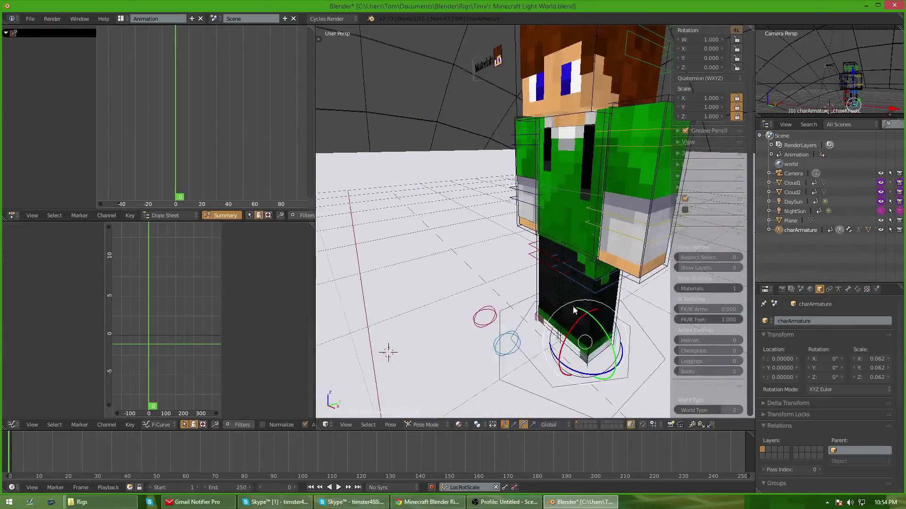
Set the rig's Show Layers property to 1 to display the outer skin layers, and leave Pose Mode
scroll(550, 317, down, 4)
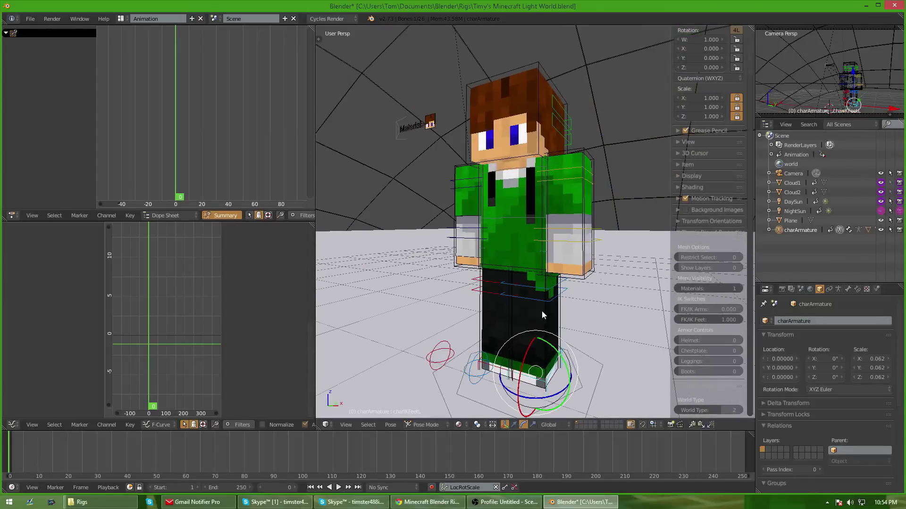
click(739, 268)
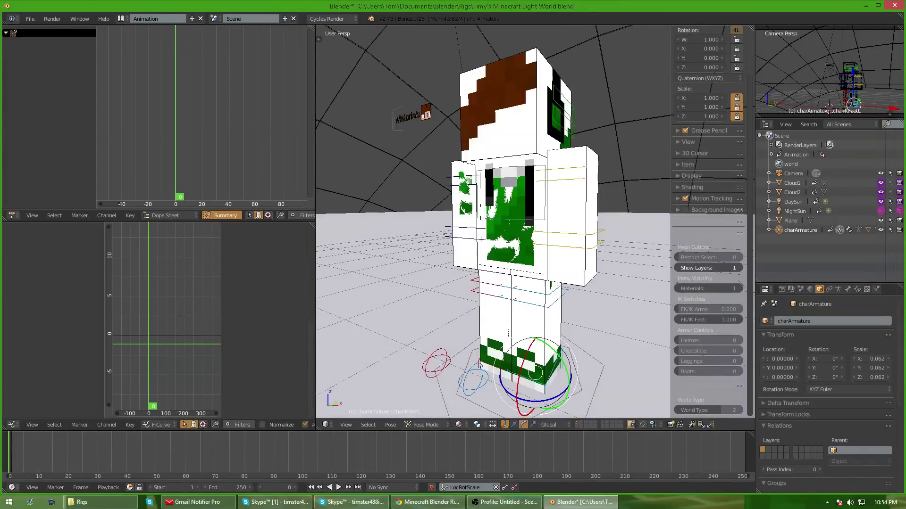
middle_drag(512, 277, 510, 302)
middle_drag(401, 224, 439, 205)
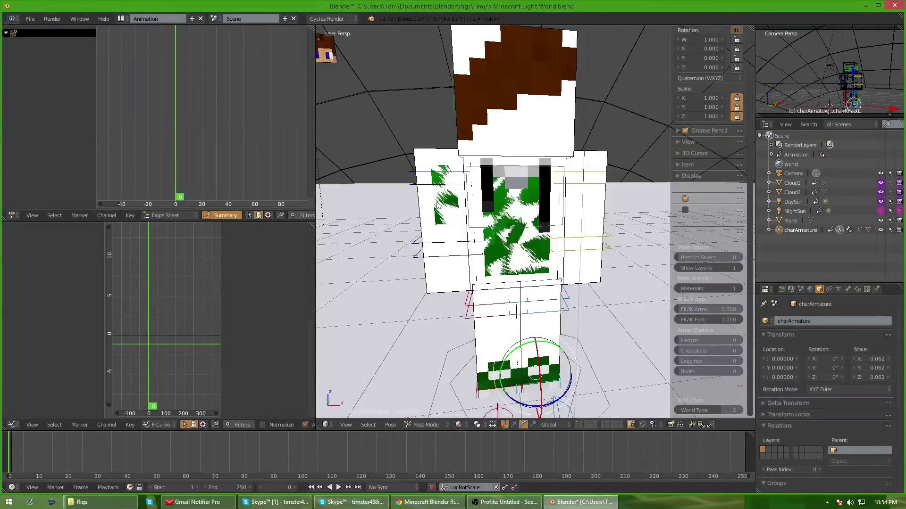
middle_drag(531, 264, 529, 143)
middle_drag(570, 198, 549, 280)
key(ctrl+Tab)
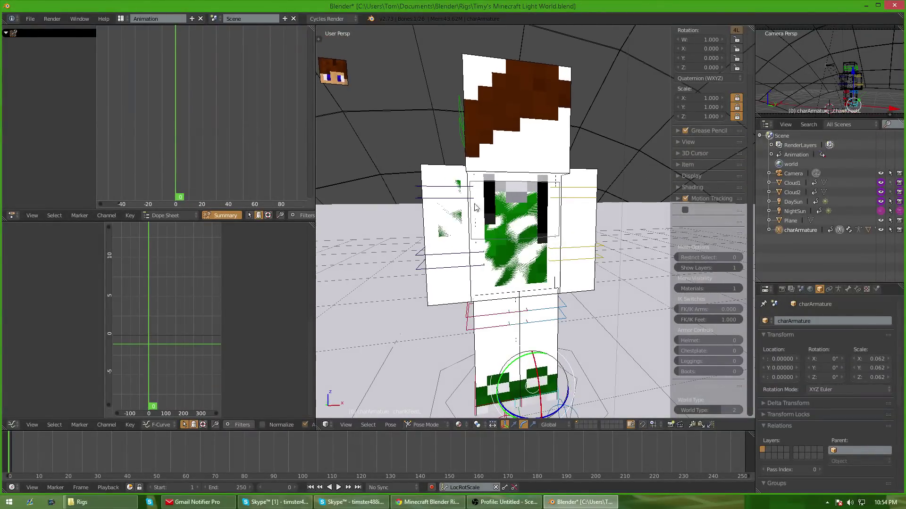
Delete the unneeded white outer layer meshes covering the character's arms and torso
right_click(453, 190)
mouse_move(551, 250)
middle_down()
mouse_move(554, 294)
mouse_move(509, 286)
mouse_move(580, 260)
mouse_move(581, 275)
mouse_move(600, 276)
mouse_move(581, 223)
mouse_move(543, 245)
middle_up()
right_click(581, 294)
key(x)
click(593, 258)
Open the head layer mesh in Edit Mode and circle-select the upper white faces on its front and adjoining headphone side
right_click(538, 132)
key(Tab)
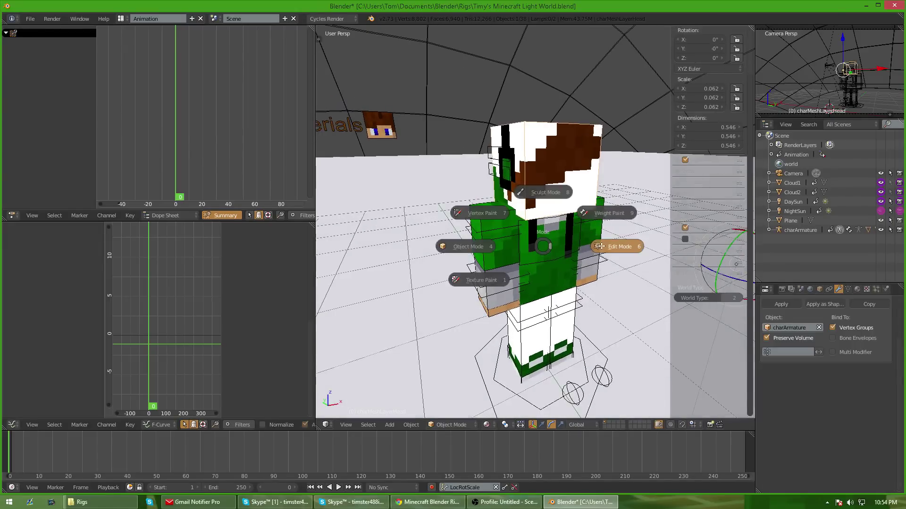
click(592, 250)
scroll(601, 262, down, 5)
key(KP_Decimal)
key(a)
key(c)
mouse_move(493, 198)
mouse_down()
mouse_move(518, 200)
mouse_move(506, 233)
mouse_up()
right_click(528, 243)
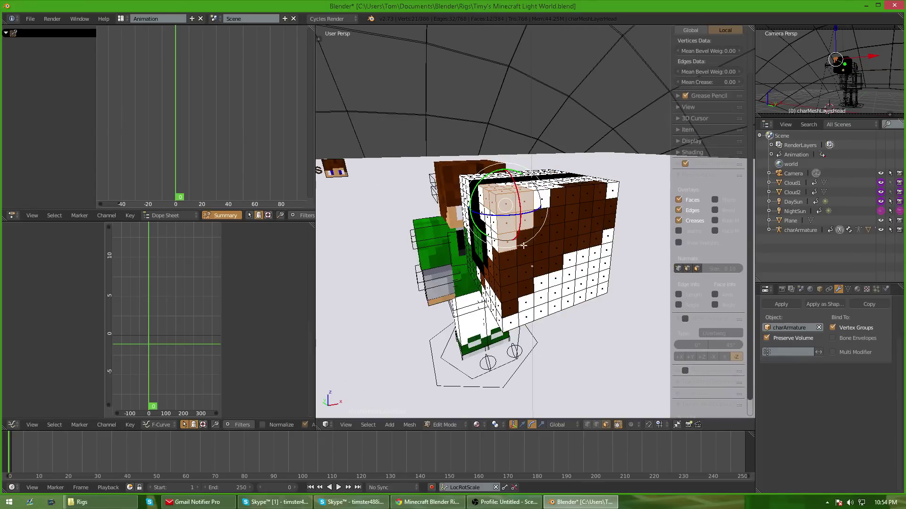
middle_drag(528, 242, 656, 224)
key(c)
mouse_move(490, 257)
mouse_down()
mouse_move(507, 224)
mouse_move(473, 213)
mouse_up()
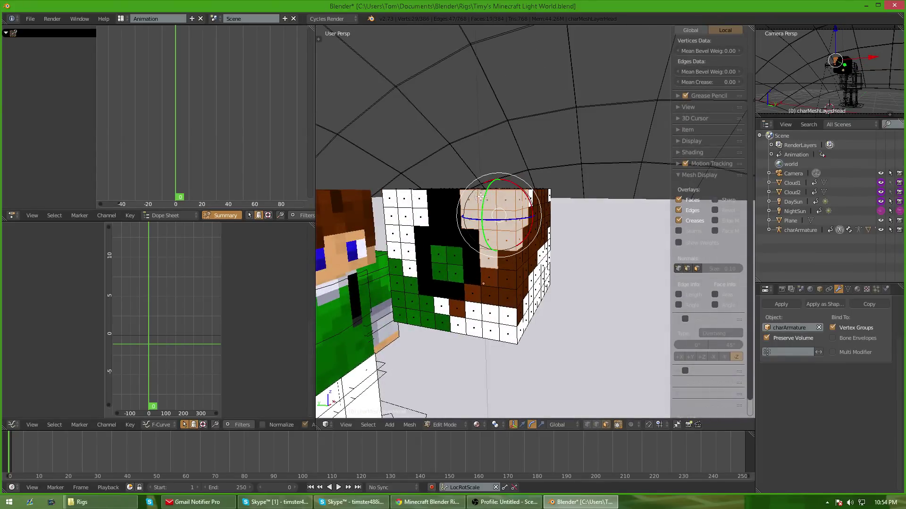
right_click(473, 212)
Add the white faces on the top, the lower front and the opposite side's front part of the head layer to the selection
middle_drag(474, 213, 436, 266)
key(c)
mouse_move(494, 180)
mouse_down()
mouse_move(535, 166)
mouse_move(535, 191)
mouse_move(549, 182)
mouse_up()
right_click(568, 170)
middle_drag(567, 170, 513, 196)
key(c)
mouse_move(557, 190)
mouse_down()
mouse_move(622, 191)
mouse_move(636, 231)
mouse_up()
middle_drag(635, 231, 529, 123)
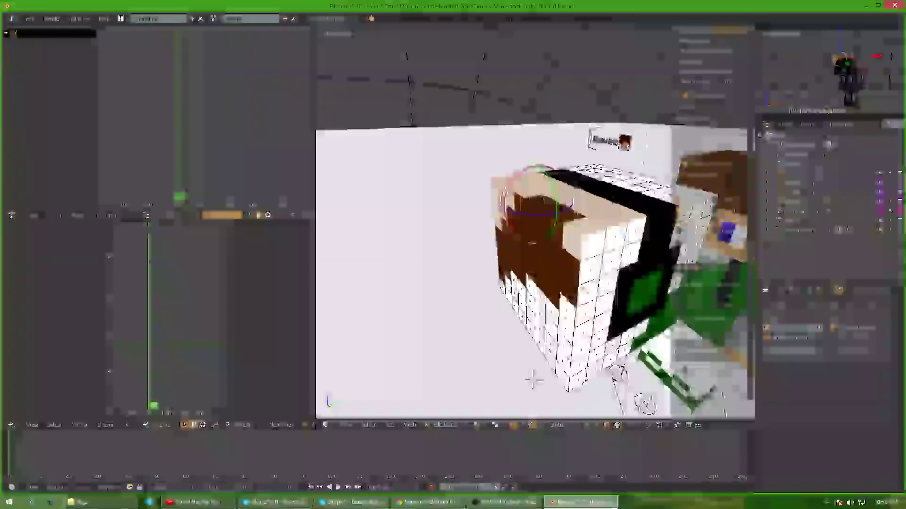
key(c)
mouse_move(631, 233)
mouse_down()
mouse_move(596, 278)
mouse_move(598, 342)
mouse_move(569, 354)
mouse_move(551, 312)
mouse_move(514, 302)
mouse_up()
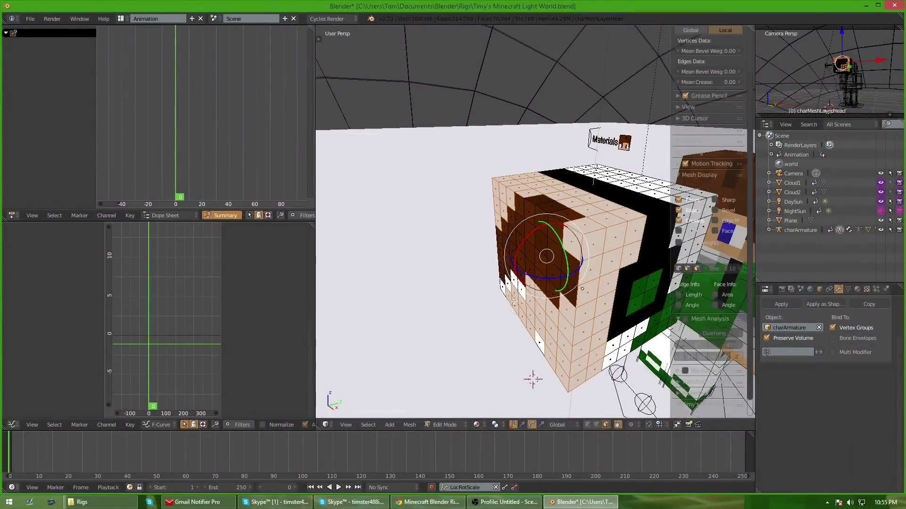
Add the white faces below and behind the headphone and along the back of the head layer to the selection
mouse_move(552, 353)
middle_down()
mouse_move(556, 368)
mouse_move(587, 340)
mouse_move(560, 340)
middle_up()
key(c)
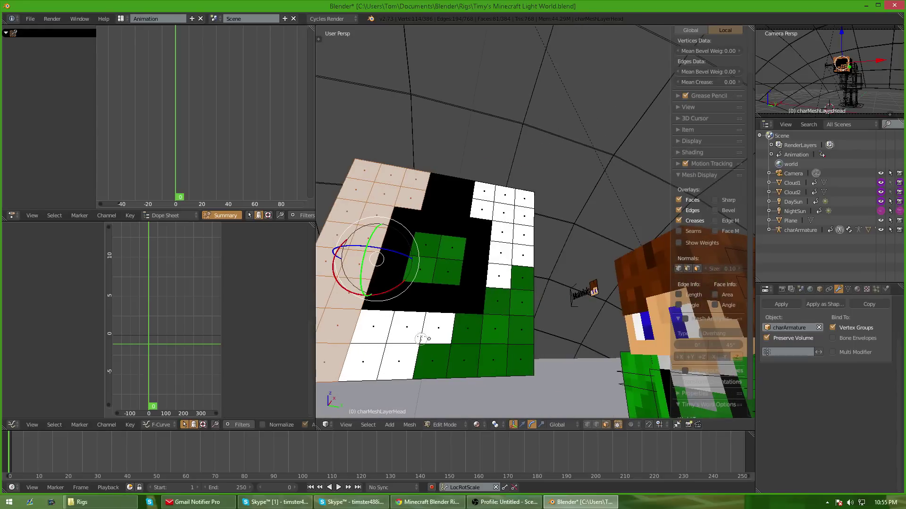
drag(410, 331, 381, 359)
middle_drag(405, 347, 513, 298)
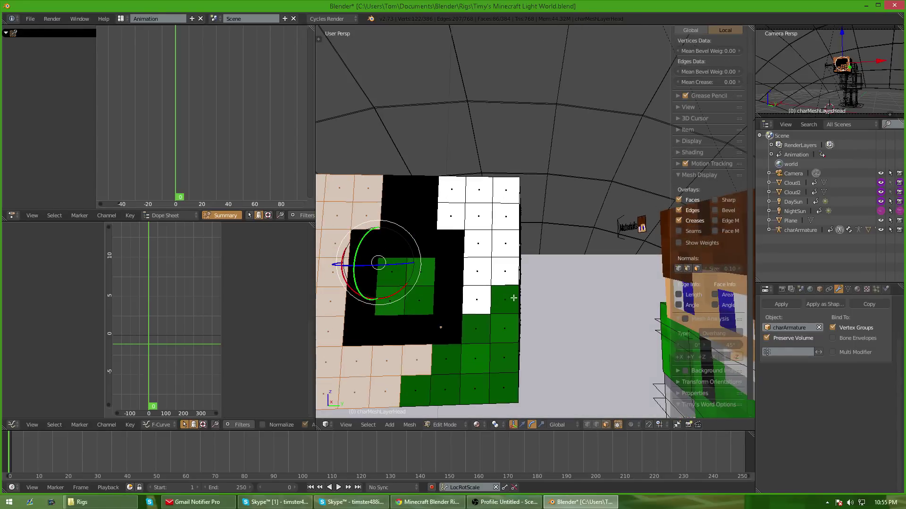
mouse_move(478, 289)
mouse_down()
mouse_move(505, 250)
mouse_move(453, 217)
mouse_up()
right_click(472, 217)
mouse_move(580, 226)
middle_down()
mouse_move(516, 264)
mouse_move(496, 247)
middle_up()
scroll(496, 247, down, 5)
key(c)
drag(473, 250, 551, 244)
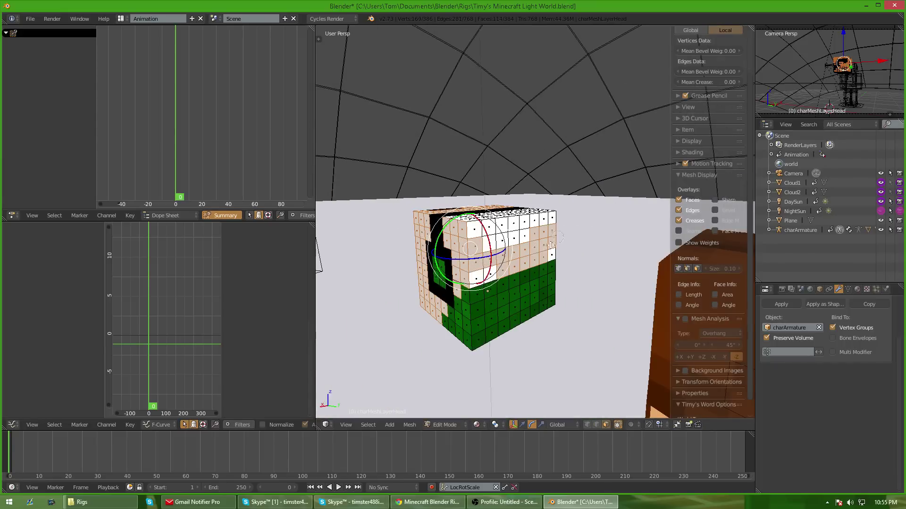
Add the remaining white faces on the top, first headphone side and underside of the head layer to the selection
middle_drag(551, 245, 565, 350)
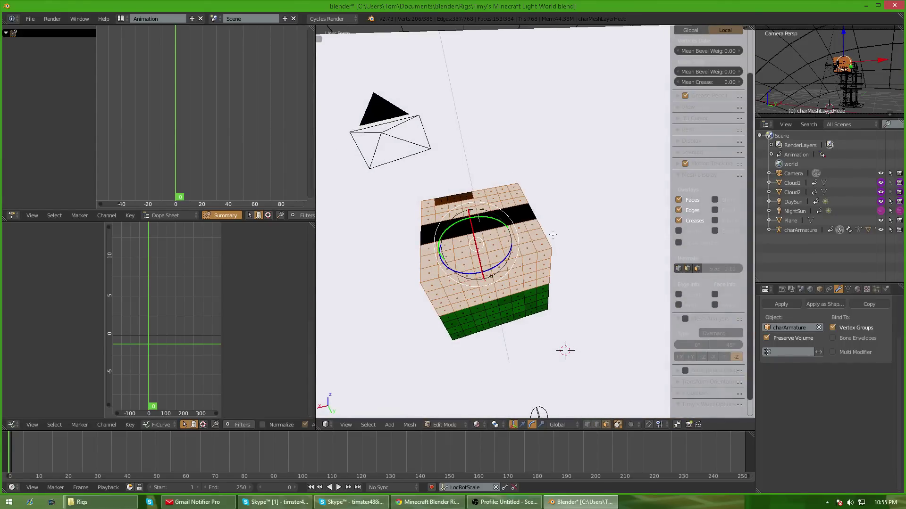
middle_drag(553, 235, 433, 201)
key(c)
click(450, 229)
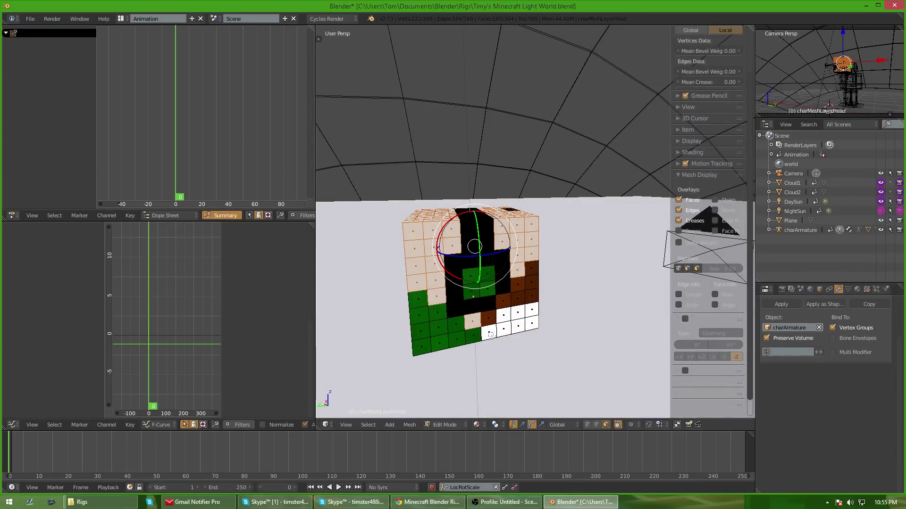
middle_drag(519, 318, 486, 246)
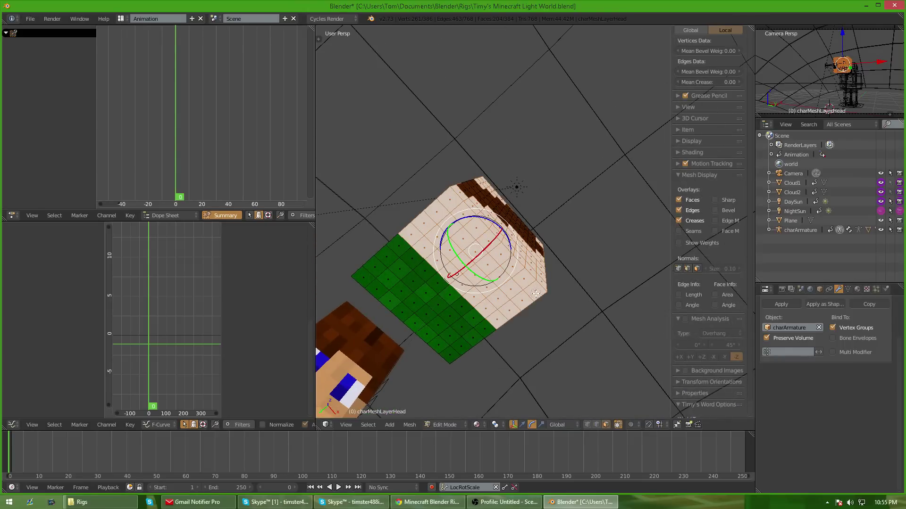
Delete all selected white faces from the head layer, keeping only the hair, headphone and green parts
mouse_move(536, 293)
middle_down()
mouse_move(541, 316)
mouse_move(618, 289)
mouse_move(583, 303)
mouse_move(499, 297)
mouse_move(497, 329)
mouse_move(559, 267)
mouse_move(569, 302)
mouse_move(532, 307)
middle_up()
scroll(562, 309, up, 1)
scroll(569, 302, down, 2)
key(x)
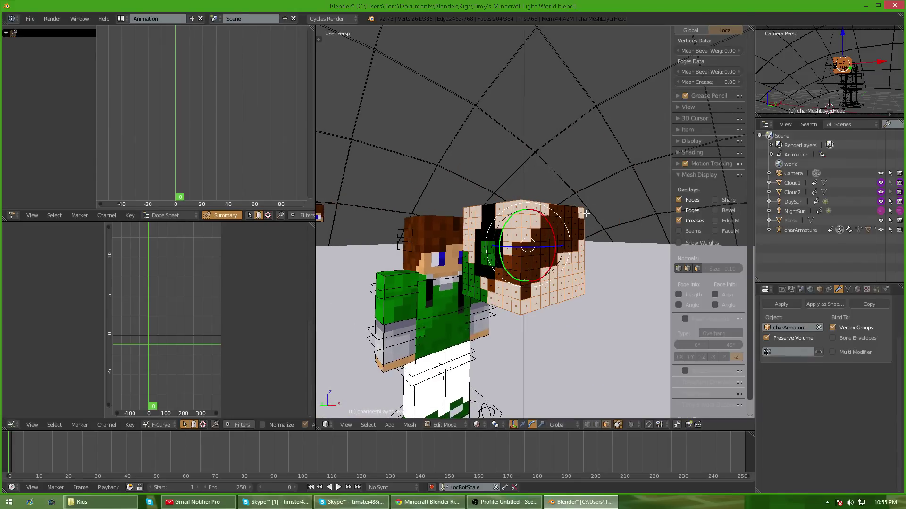
key(x)
click(580, 235)
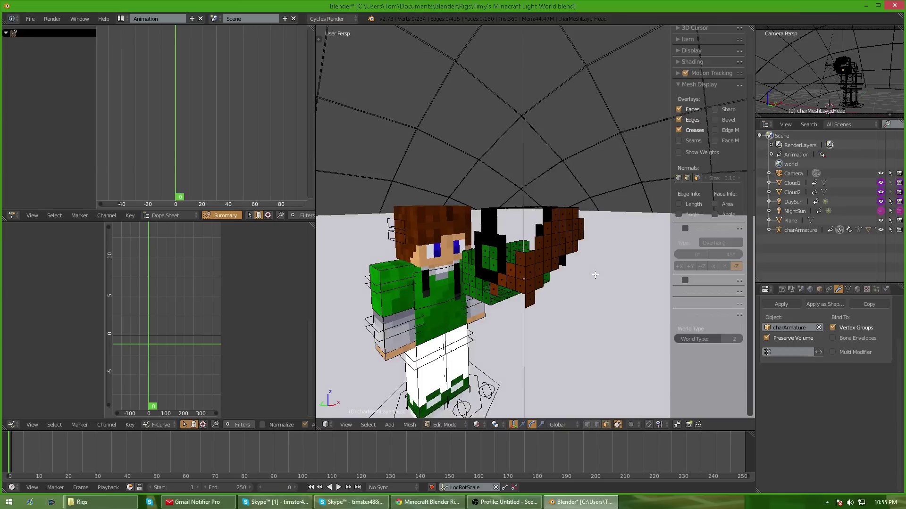
Select the black and green headphone faces on one side of the head layer
scroll(592, 272, up, 5)
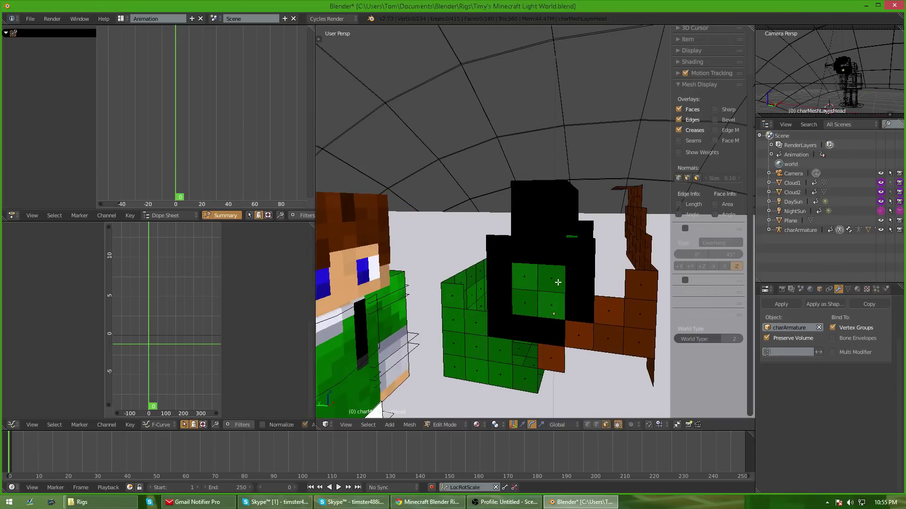
scroll(557, 277, down, 3)
shift+middle_drag(537, 291, 529, 275)
scroll(529, 274, up, 3)
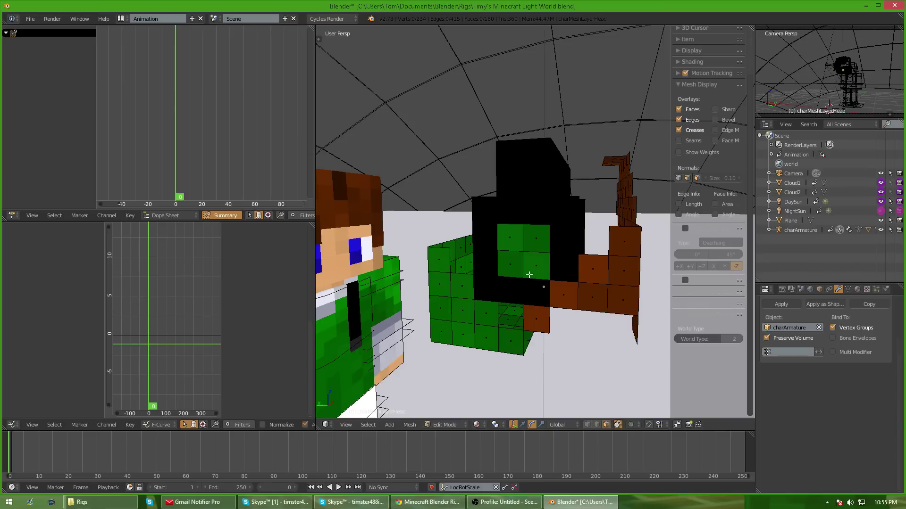
alt+right_click(552, 285)
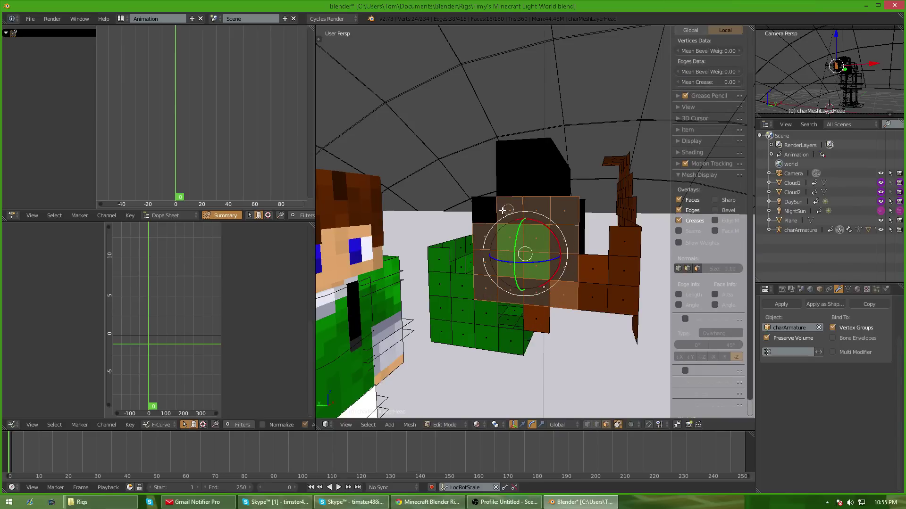
alt+shift+right_click(525, 162)
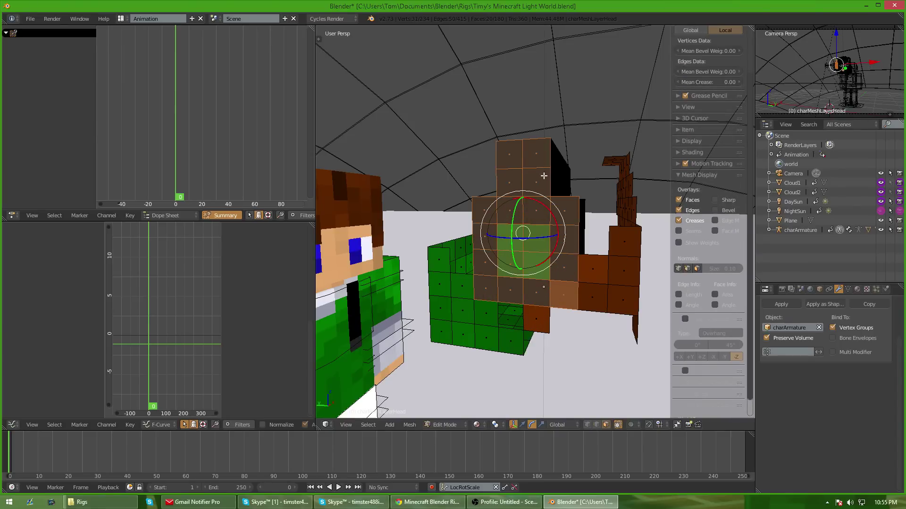
Extend the face selection along the black headband across the top of the head layer
middle_drag(544, 176, 460, 347)
scroll(496, 288, down, 5)
shift+middle_drag(495, 284, 494, 245)
scroll(508, 214, up, 6)
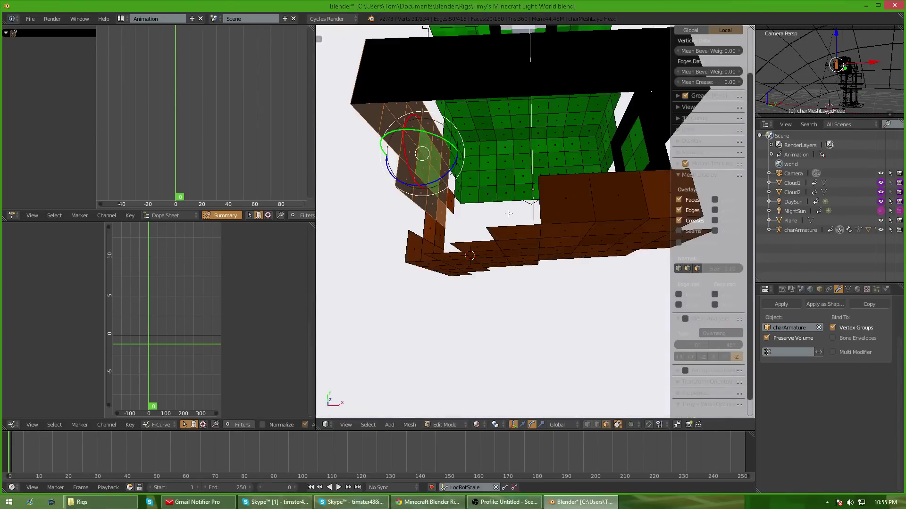
scroll(508, 213, down, 4)
middle_drag(508, 213, 573, 137)
shift+right_click(632, 148)
scroll(620, 176, down, 4)
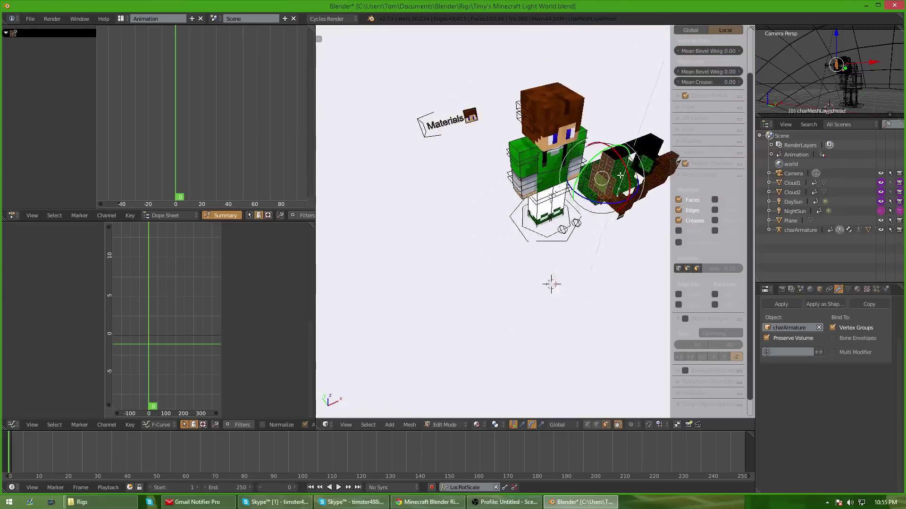
middle_drag(551, 284, 519, 312)
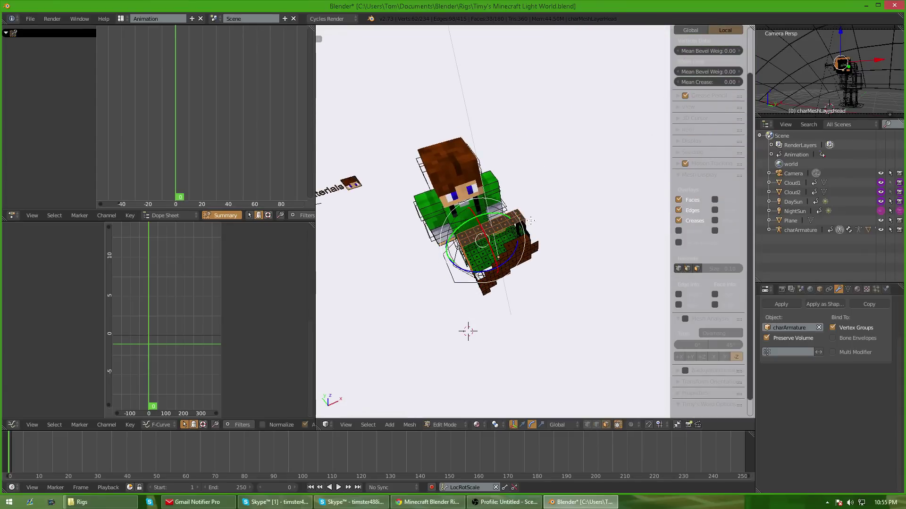
middle_drag(531, 220, 639, 150)
middle_drag(500, 250, 643, 249)
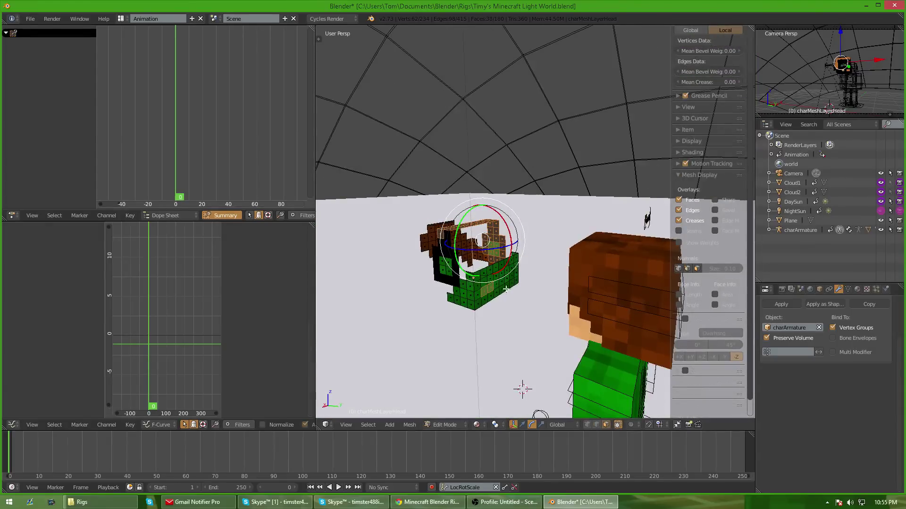
Correct stray faces in the selection and add the opposite headphone's black and green faces
shift+right_click(484, 290)
shift+right_click(490, 287)
middle_drag(491, 287, 525, 262)
key(c)
mouse_move(481, 225)
mouse_down()
mouse_move(479, 267)
mouse_move(471, 241)
mouse_move(498, 244)
mouse_up()
right_click(499, 244)
mouse_move(529, 265)
middle_down()
mouse_move(479, 274)
mouse_move(548, 295)
mouse_move(548, 263)
middle_up()
scroll(548, 263, up, 3)
scroll(546, 297, down, 2)
shift+middle_drag(559, 325, 542, 298)
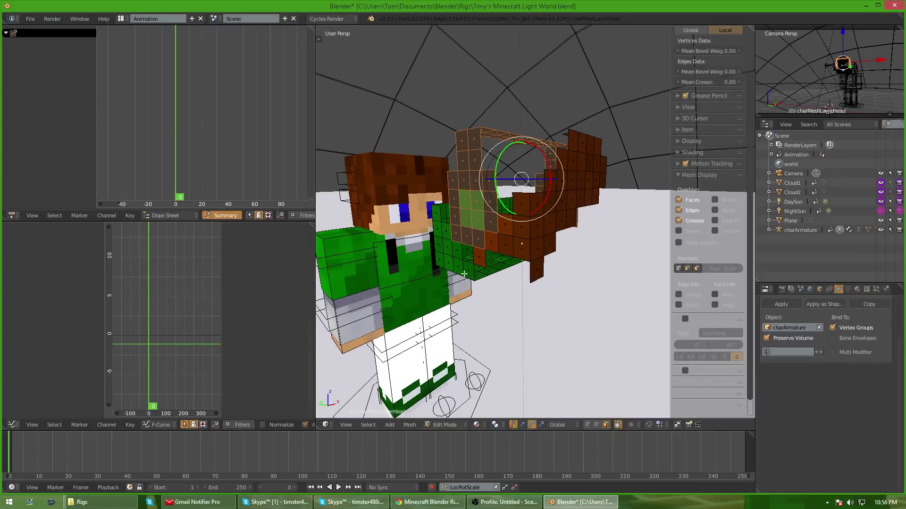
Separate the selected headphone faces into their own object and return to Object Mode
key(x)
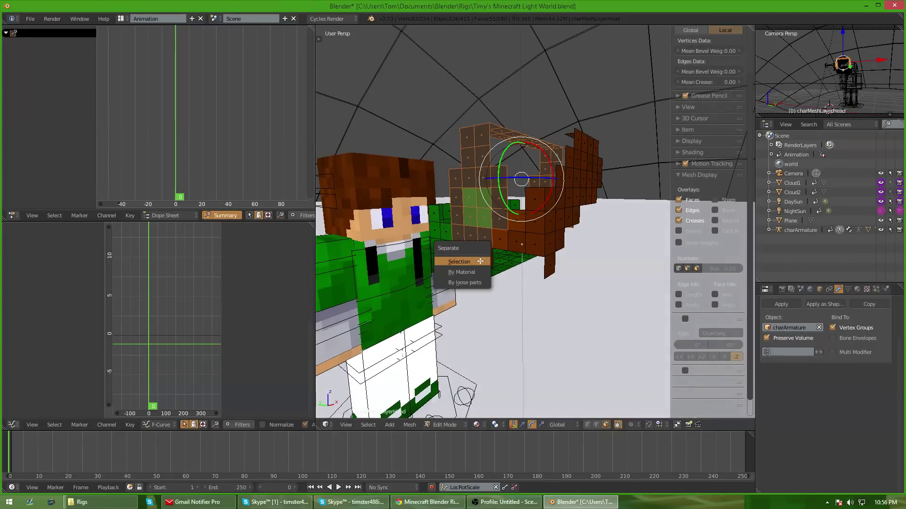
click(477, 259)
mouse_move(476, 260)
middle_down()
mouse_move(418, 275)
mouse_move(457, 226)
mouse_move(481, 257)
middle_up()
key(Tab)
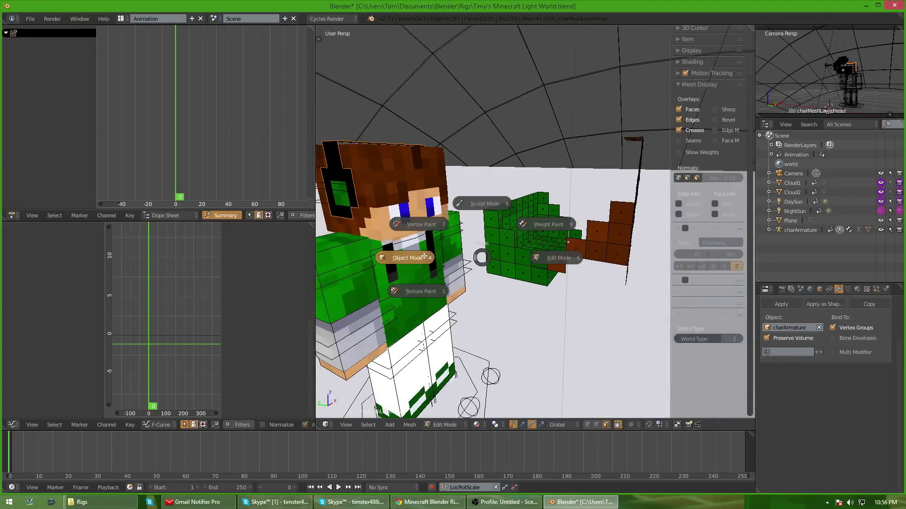
click(423, 256)
Select the separated headphones object and add a Solidify modifier to it
shift+middle_drag(424, 257, 471, 277)
right_click(472, 250)
scroll(478, 232, up, 3)
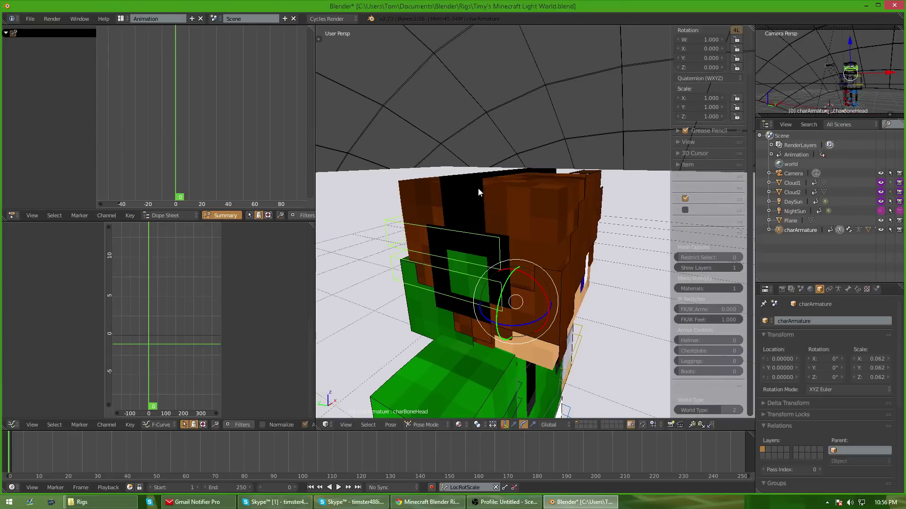
right_click(478, 188)
scroll(805, 356, up, 3)
click(788, 319)
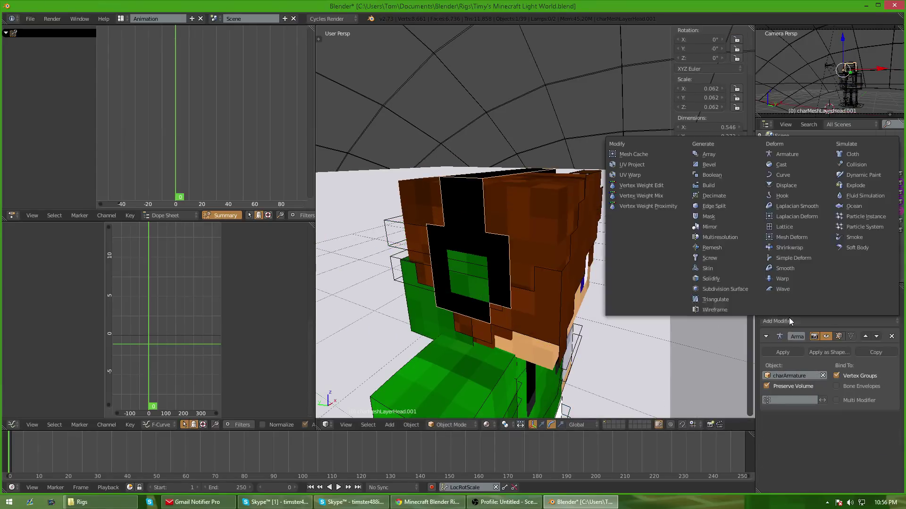
click(714, 280)
scroll(830, 420, down, 1)
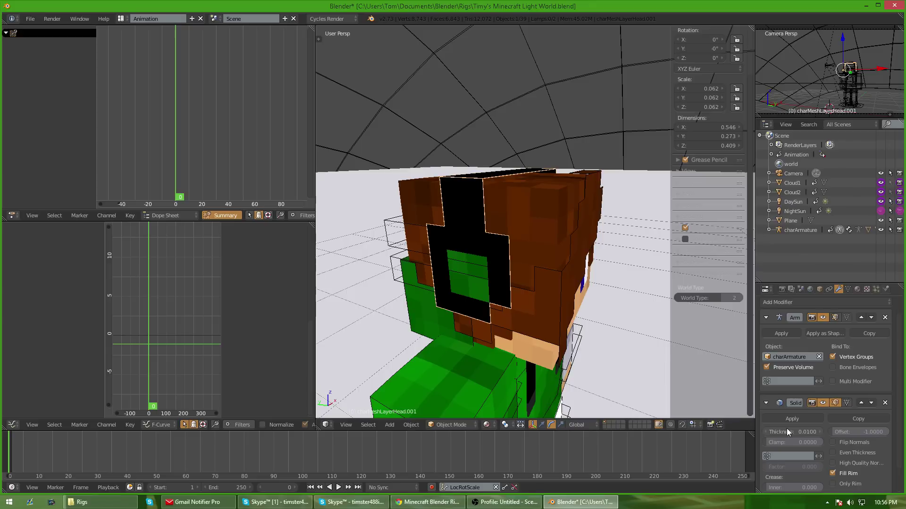
Set the headphones' Solidify thickness to 0.3020 and enable Even Thickness
drag(800, 432, 830, 432)
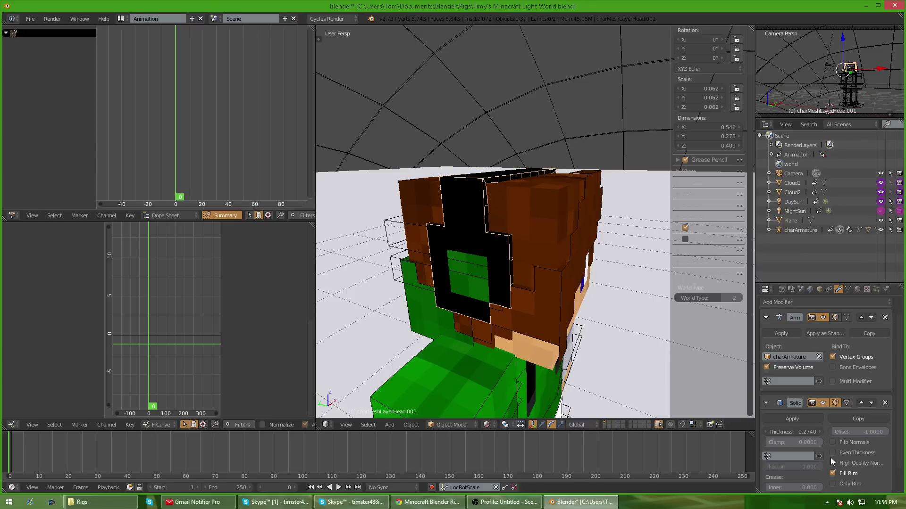
drag(796, 431, 827, 432)
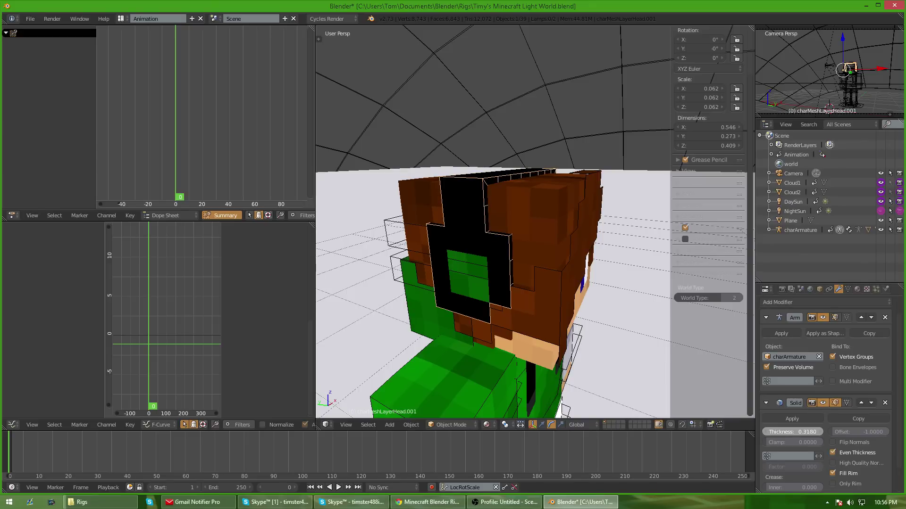
scroll(552, 292, up, 4)
scroll(552, 293, down, 4)
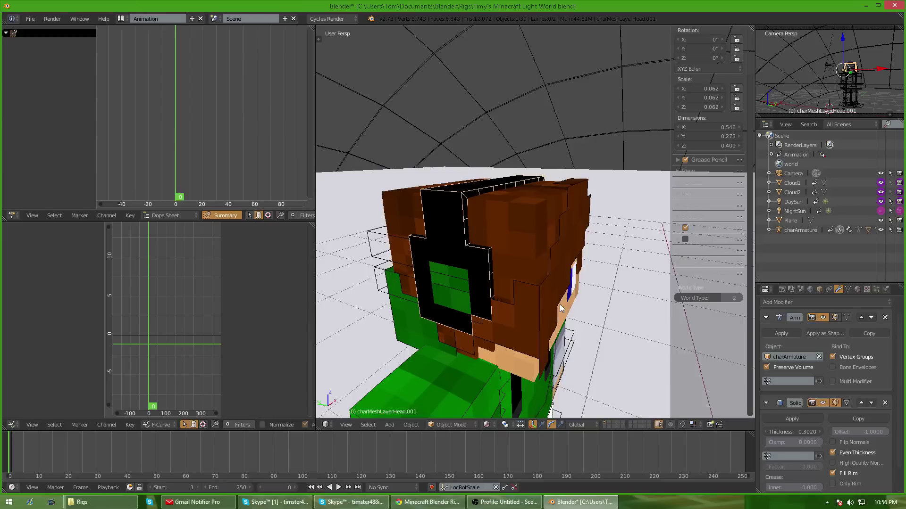
Select the hair layer and add a Solidify modifier with a thickness of 0.4000
shift+middle_drag(540, 312, 549, 277)
right_click(584, 282)
right_click(563, 211)
click(839, 289)
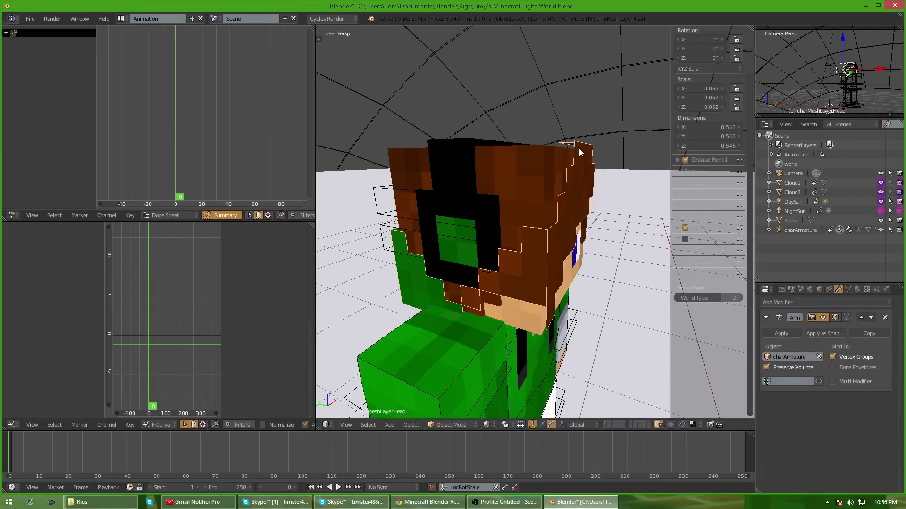
click(800, 302)
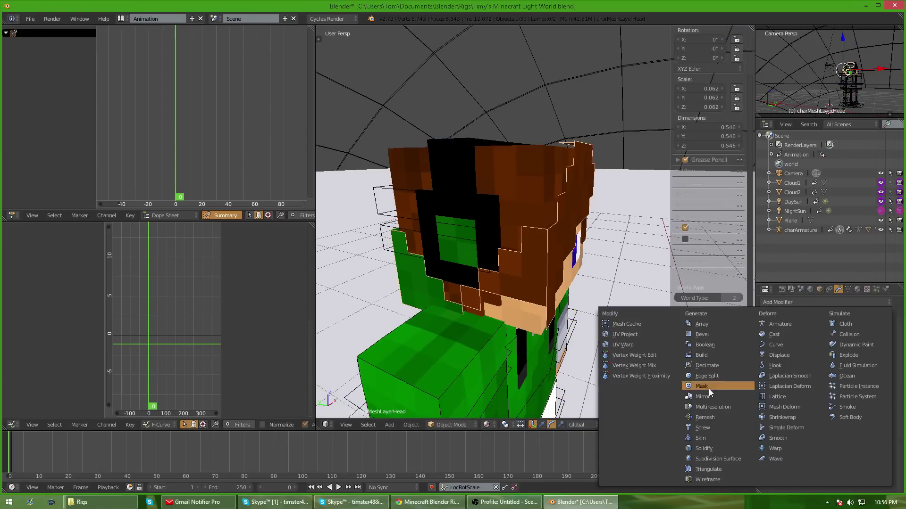
click(701, 438)
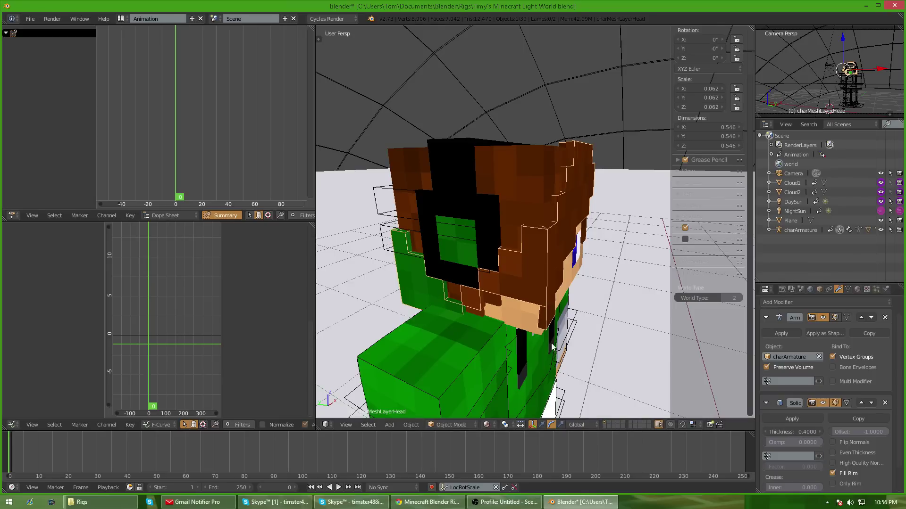
middle_drag(551, 343, 533, 350)
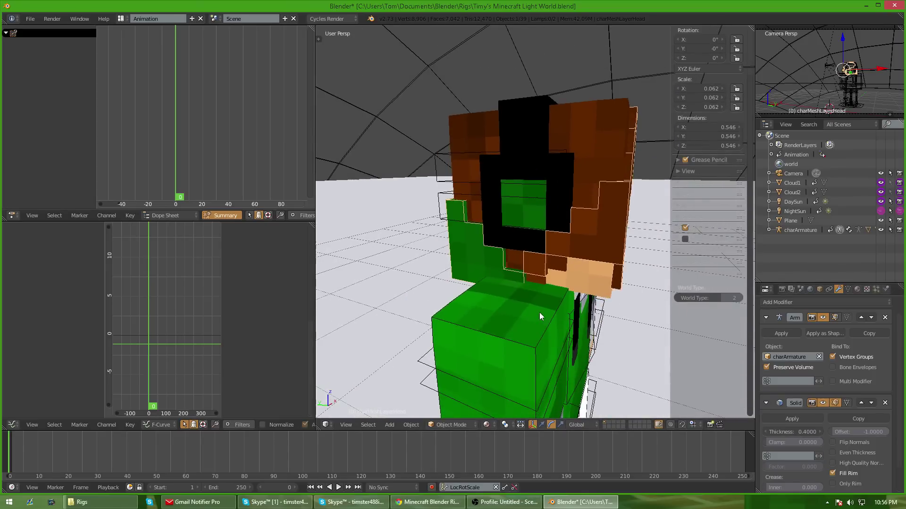
Try a second Solidify modifier on the headphones with thickness -0.1610, Even Thickness and High Quality Normals
middle_drag(540, 316, 544, 185)
right_click(533, 113)
scroll(798, 318, up, 1)
click(798, 318)
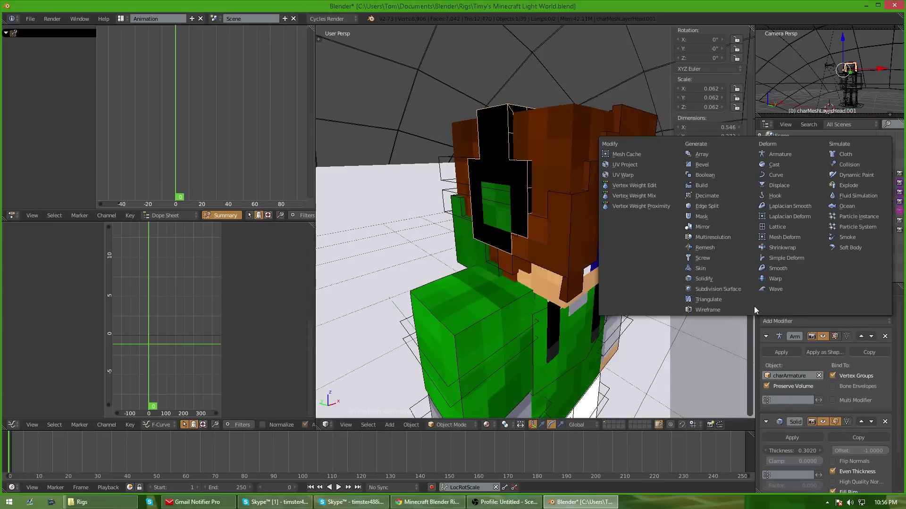
click(718, 278)
scroll(859, 421, down, 8)
drag(805, 429, 769, 430)
click(832, 447)
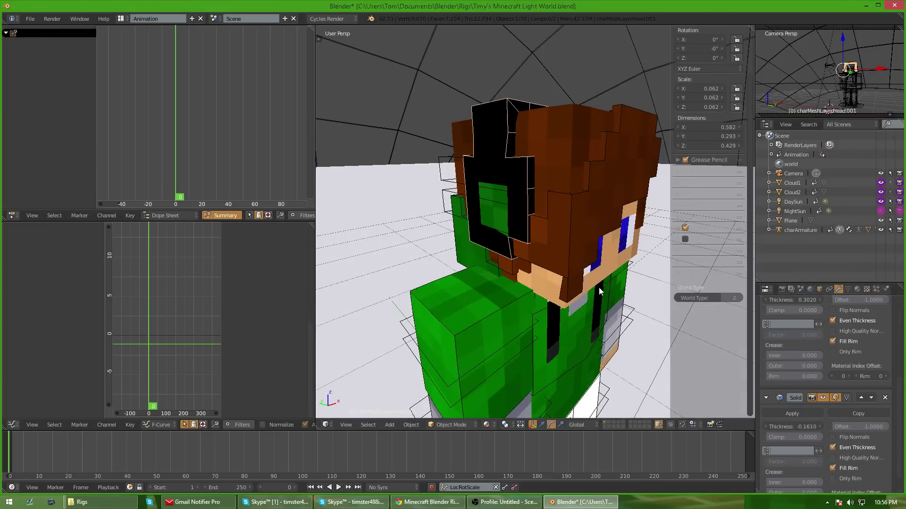
click(832, 458)
Examine the thickened headphones up close from several angles around the head
middle_drag(529, 236, 464, 299)
scroll(554, 271, up, 4)
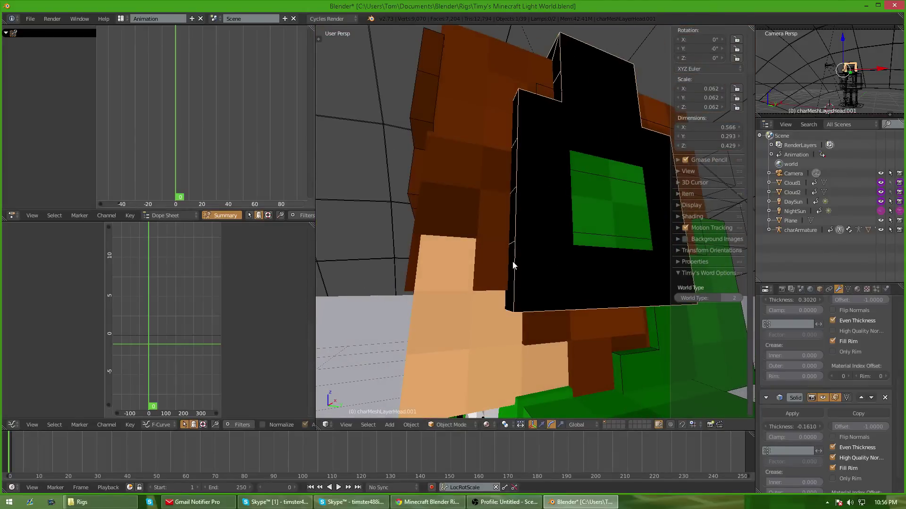
scroll(513, 265, down, 5)
middle_drag(513, 264, 561, 279)
scroll(567, 265, up, 5)
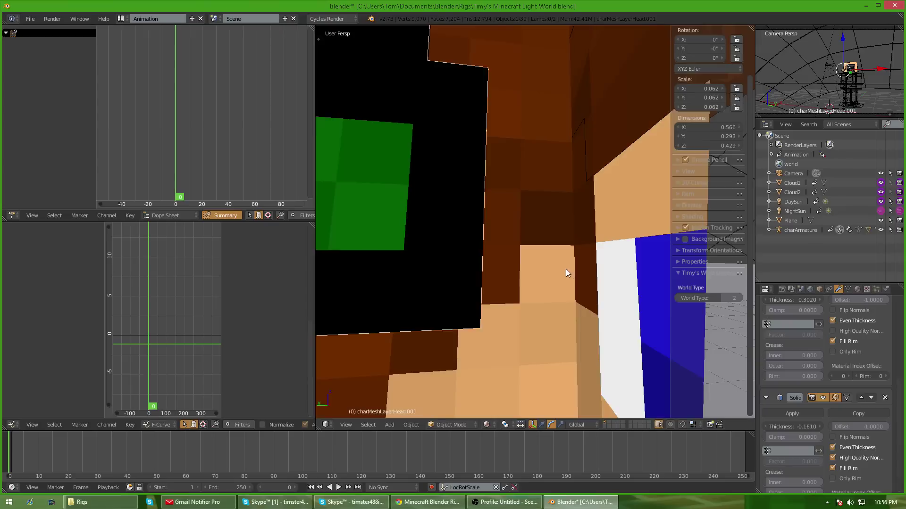
scroll(542, 281, down, 5)
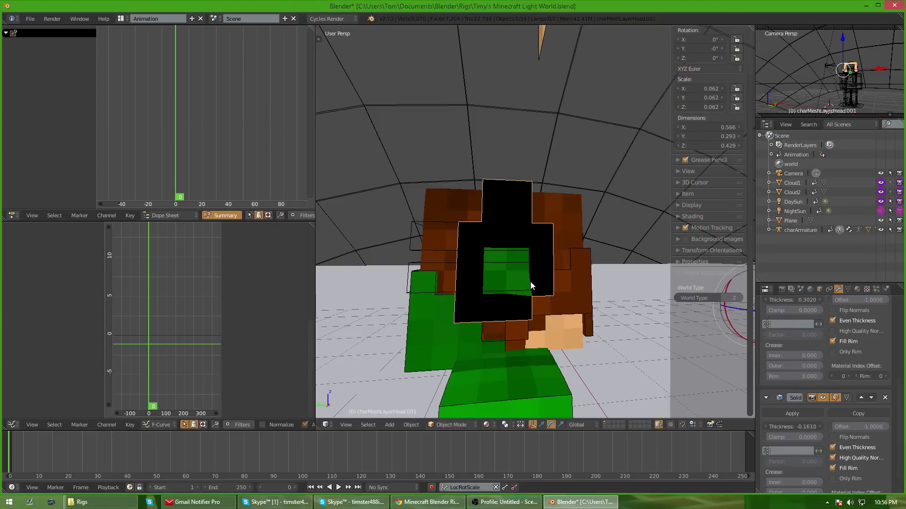
middle_drag(541, 296, 513, 296)
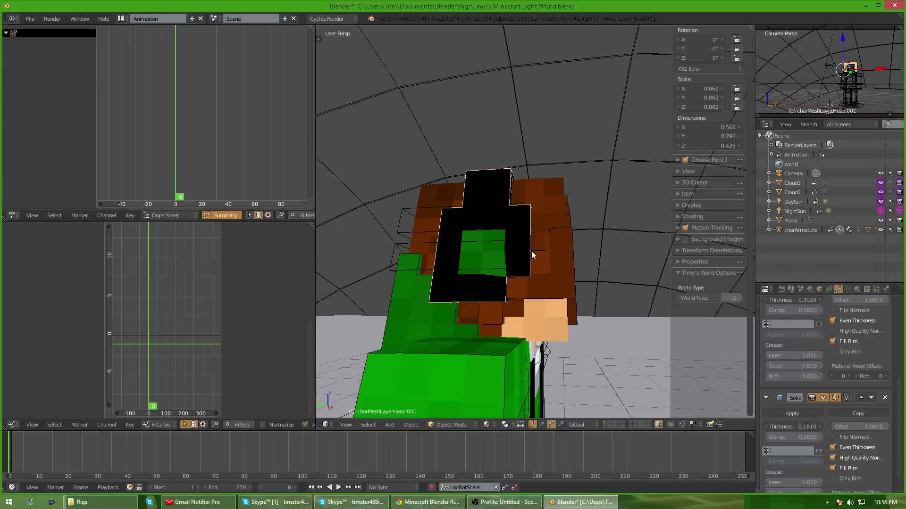
middle_drag(532, 255, 540, 313)
Try a thickness of -1.9140 on the headphones' second Solidify modifier, and remove that modifier
drag(794, 425, 743, 426)
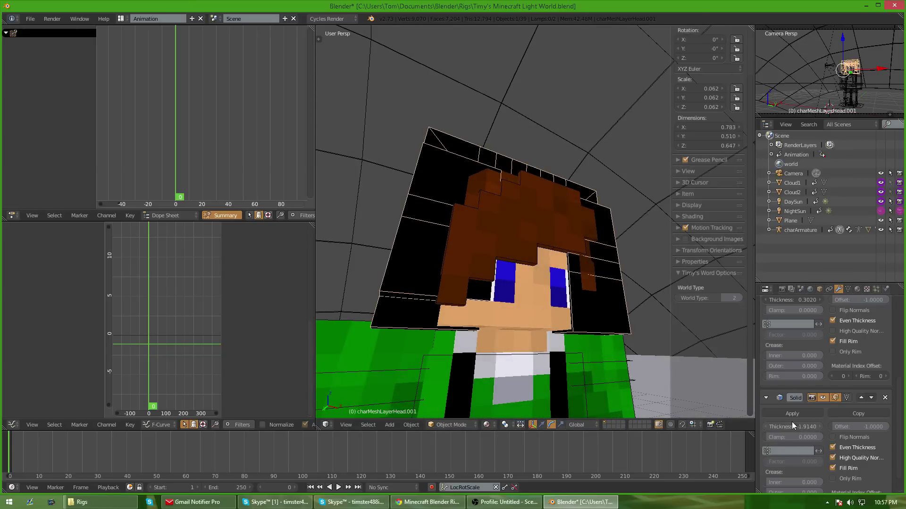
click(884, 399)
middle_drag(552, 359, 554, 370)
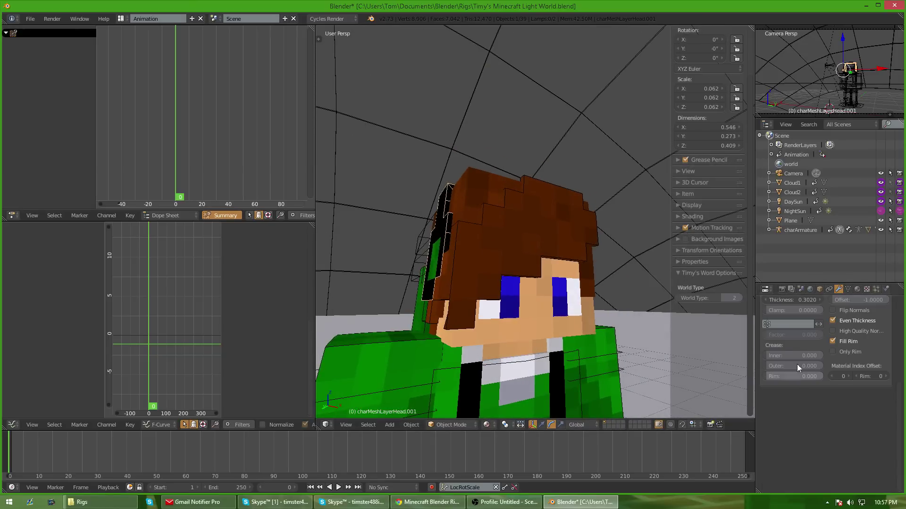
Add another Solidify modifier to the headphones with thickness -0.1310, Even Thickness and High Quality Normals
scroll(797, 364, up, 5)
middle_drag(637, 372, 754, 389)
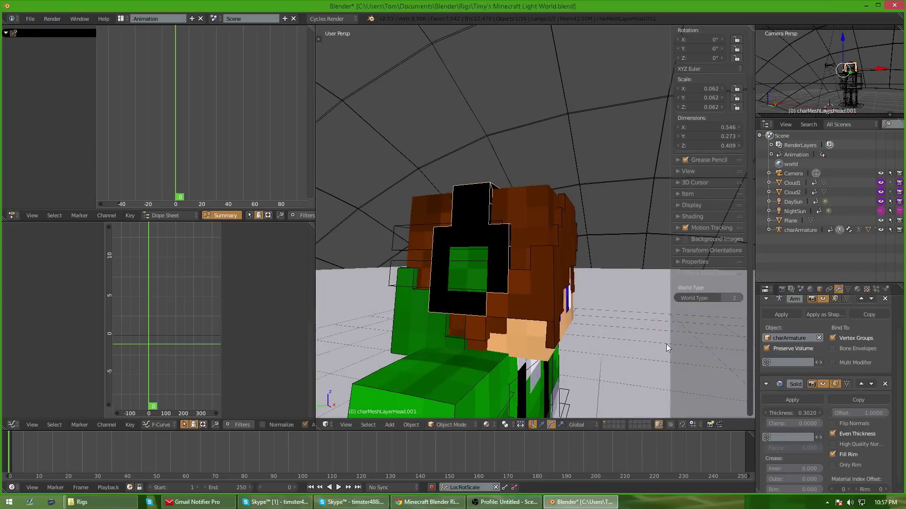
scroll(820, 383, up, 3)
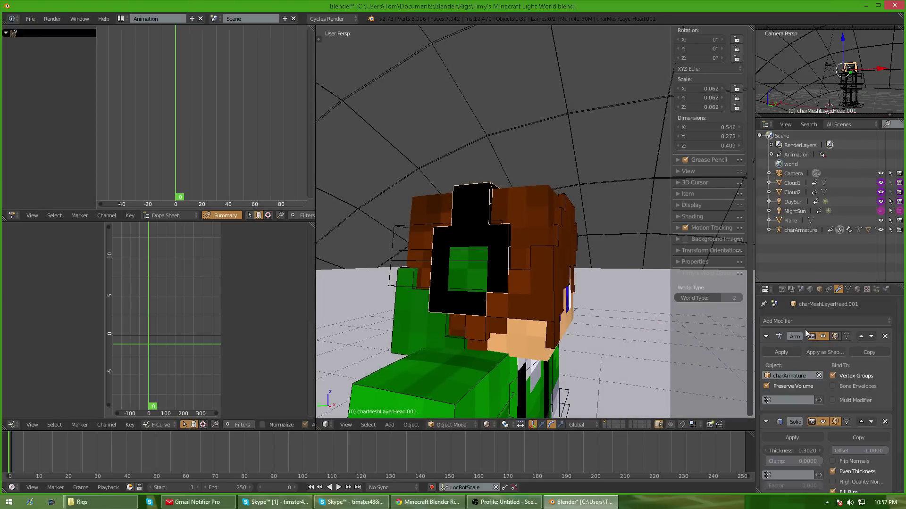
click(805, 321)
click(709, 276)
scroll(865, 427, down, 8)
drag(802, 403, 777, 403)
middle_drag(599, 325, 540, 317)
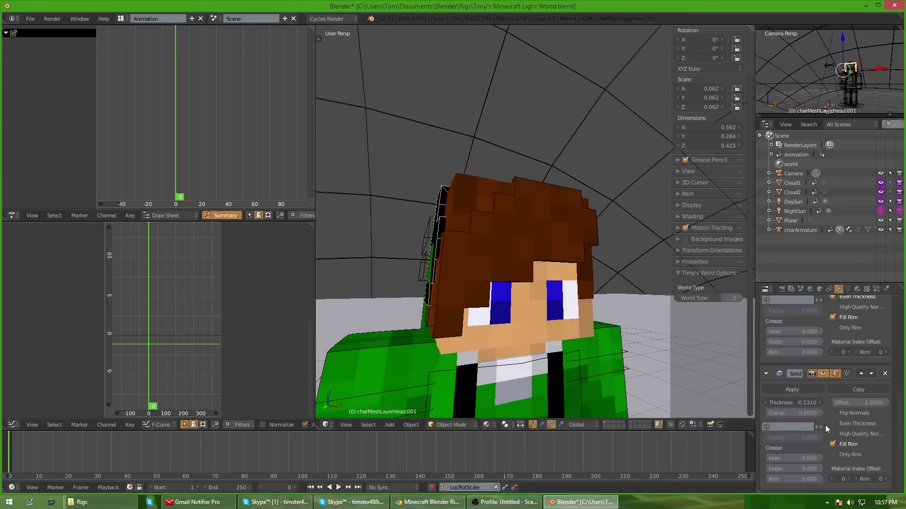
click(832, 424)
click(833, 434)
Select the character's left leg outer layer, enter Edit Mode and clear the face selection
scroll(542, 313, down, 5)
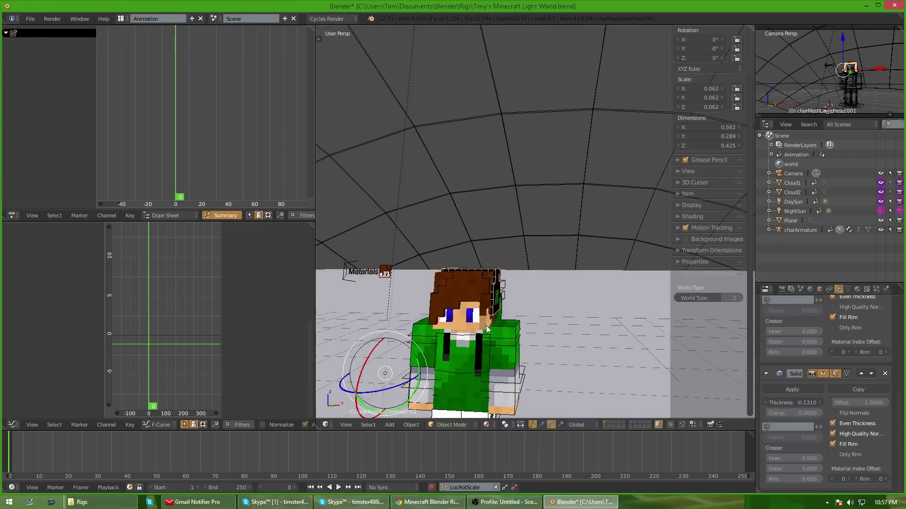
key(Tab)
click(472, 317)
scroll(465, 316, up, 6)
scroll(465, 315, down, 6)
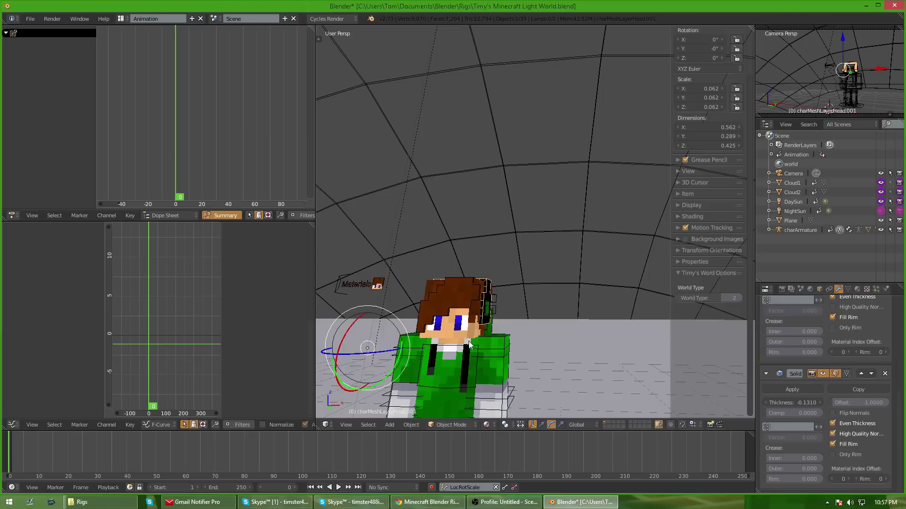
shift+middle_drag(466, 406, 483, 289)
scroll(484, 293, up, 4)
right_click(525, 321)
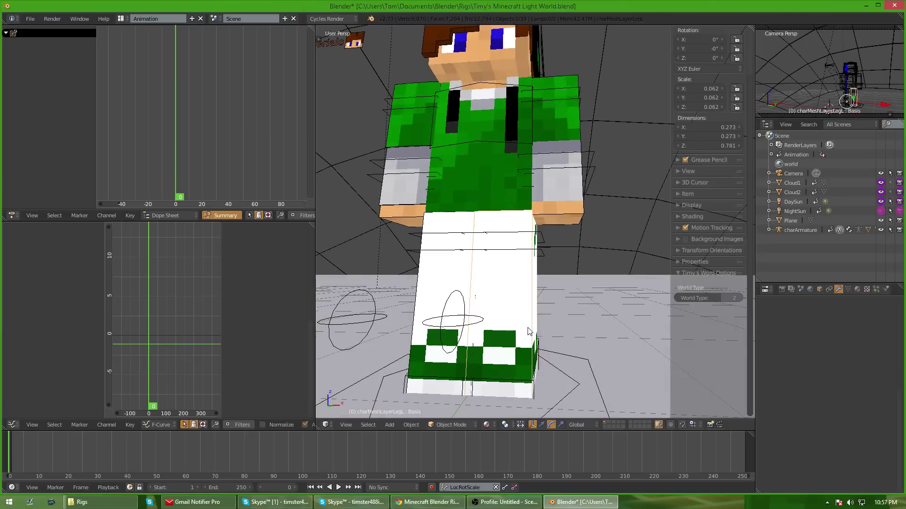
key(Tab)
click(596, 327)
scroll(596, 327, down, 6)
middle_drag(627, 349, 547, 348)
scroll(618, 327, up, 4)
key(a)
scroll(556, 332, up, 5)
scroll(555, 330, down, 5)
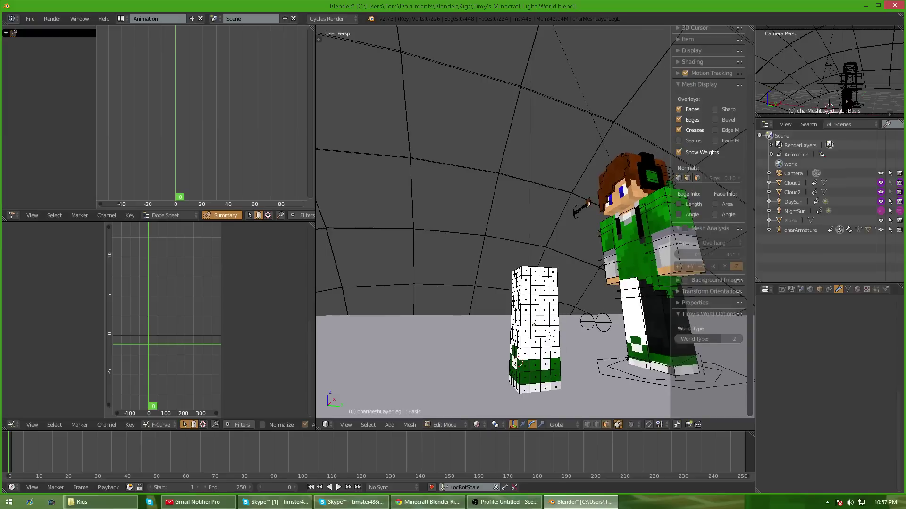
scroll(547, 349, up, 2)
scroll(547, 349, up, 4)
right_click(544, 349)
key(g)
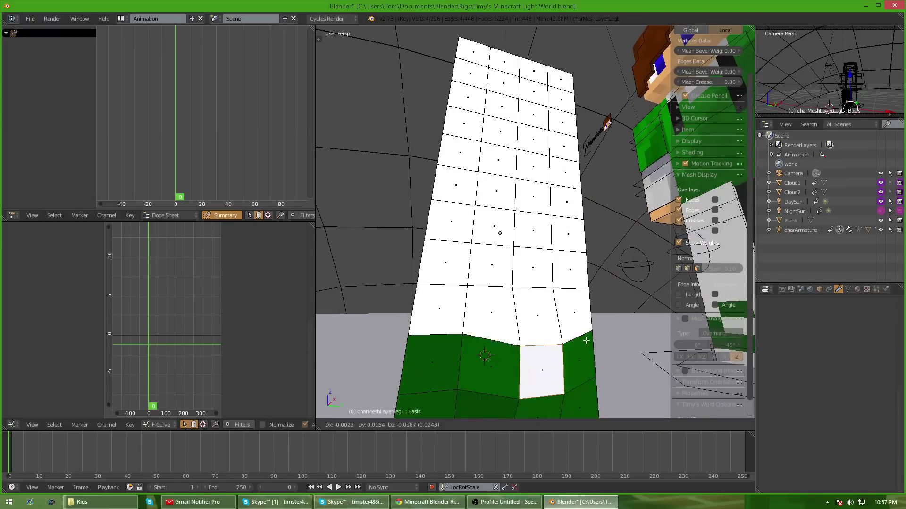
right_click(539, 324)
Preview the character's legs in Rendered viewport shading and switch back to Material shading
click(484, 426)
click(492, 362)
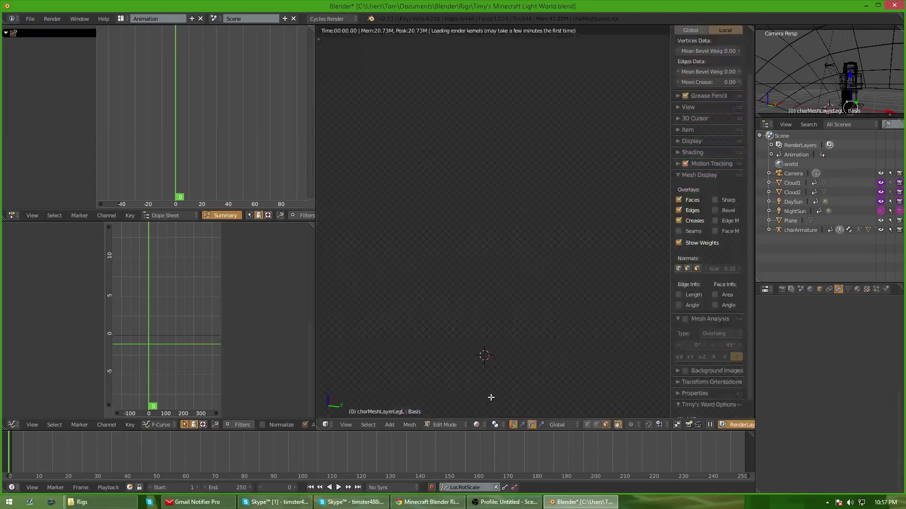
shift+middle_drag(609, 378, 519, 378)
click(476, 426)
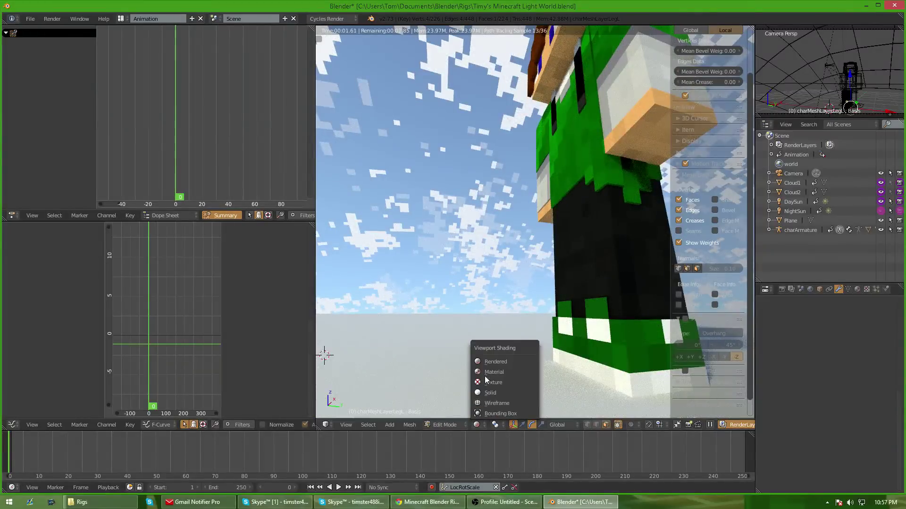
click(493, 370)
Circle-select all blank white faces above the shoe on the first side of the left leg layer
scroll(489, 368, down, 7)
shift+middle_drag(377, 373, 461, 376)
scroll(462, 376, up, 4)
key(a)
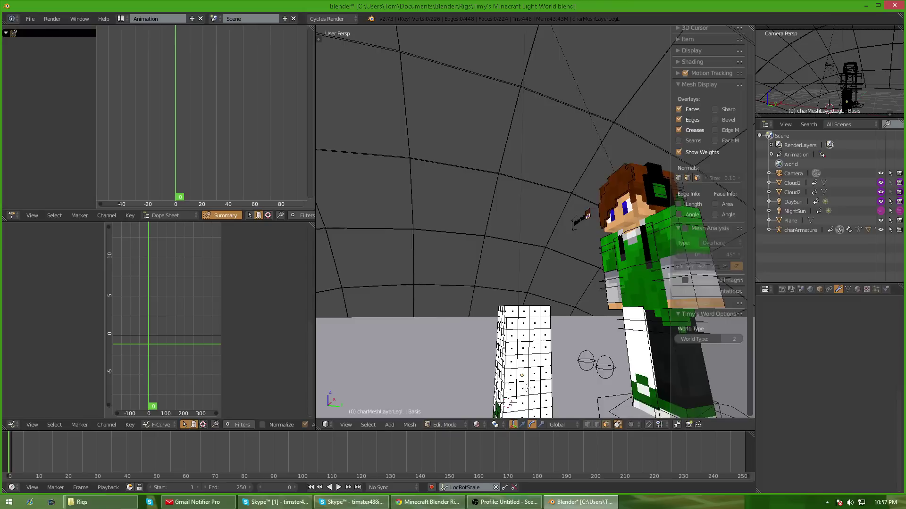
mouse_move(527, 408)
shift+middle_down()
mouse_move(513, 343)
mouse_move(518, 350)
shift+middle_up()
key(c)
drag(498, 322, 519, 274)
key(ctrl+KP_Add)
key(ctrl+KP_Add)
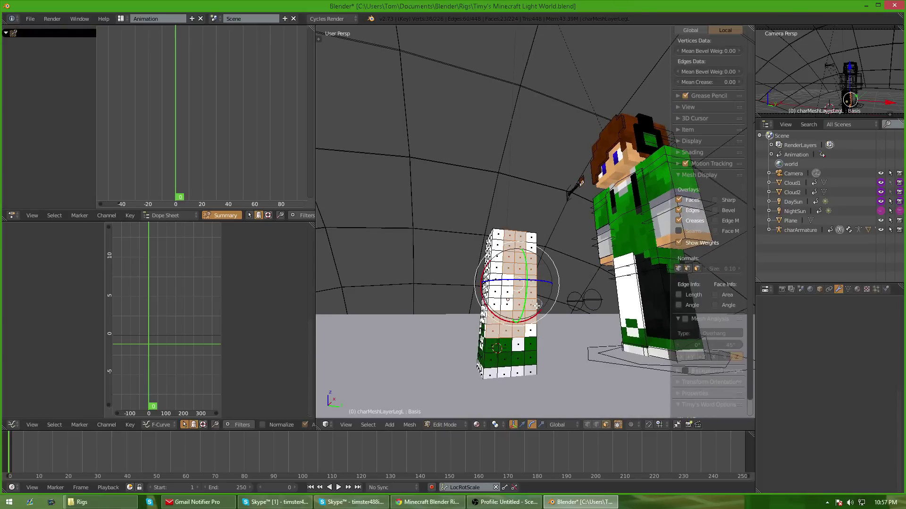
click(495, 304)
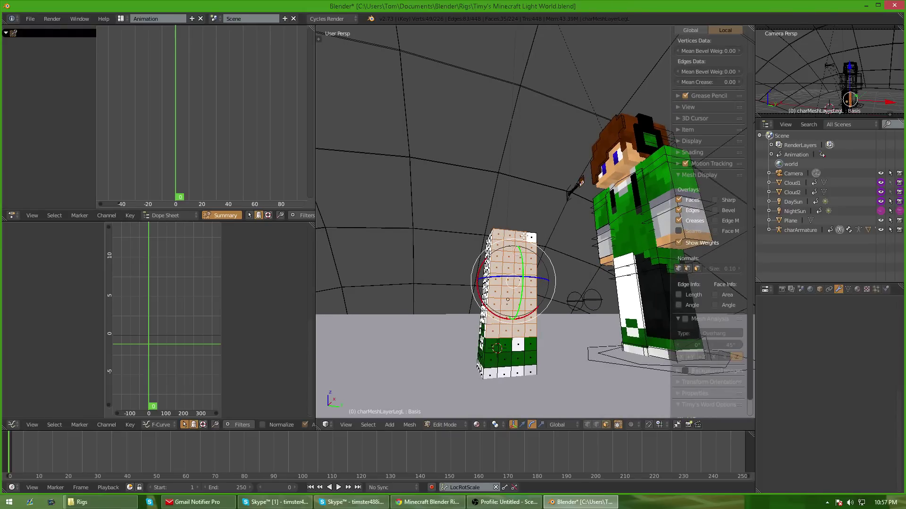
click(530, 238)
right_click(509, 305)
Add the blank white faces on the leg layer's other sides, delete the selection and return to Object Mode
middle_drag(510, 306, 584, 308)
key(c)
mouse_move(514, 334)
mouse_down()
mouse_move(493, 302)
mouse_move(486, 320)
mouse_move(466, 285)
mouse_move(496, 239)
mouse_move(473, 305)
mouse_up()
right_click(453, 309)
mouse_move(448, 309)
middle_down()
mouse_move(513, 322)
mouse_move(444, 376)
mouse_move(479, 351)
mouse_move(451, 311)
middle_up()
key(c)
key(ctrl+KP_Add)
key(ctrl+KP_Add)
key(Tab)
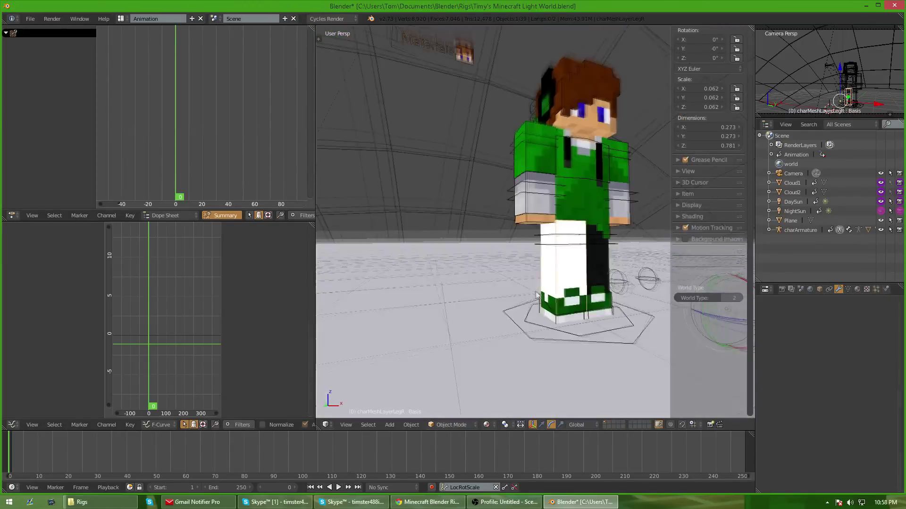
Open the right leg outer layer in Edit Mode and circle-select the blank white faces above its shoe on the first sides
scroll(490, 302, down, 3)
right_click(507, 283)
key(Tab)
key(c)
mouse_move(540, 279)
mouse_down()
mouse_move(540, 320)
mouse_move(564, 283)
mouse_up()
middle_drag(564, 283, 495, 273)
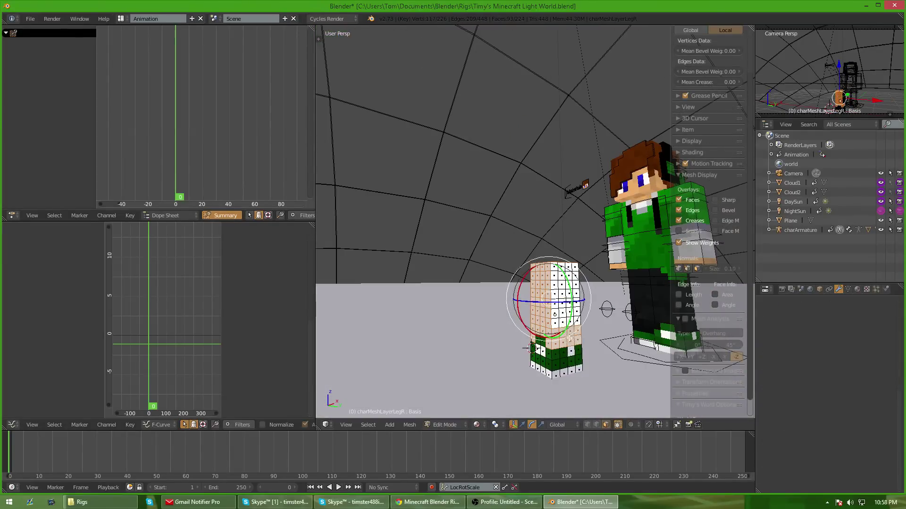
Add the right leg layer's remaining blank white faces, delete the selection and return to Object Mode
key(c)
mouse_move(569, 342)
mouse_down()
mouse_move(573, 302)
mouse_move(561, 286)
mouse_up()
middle_drag(562, 285, 481, 280)
key(c)
drag(573, 331, 573, 276)
middle_drag(573, 276, 629, 304)
middle_drag(565, 307, 715, 318)
key(Tab)
Add a Solidify modifier to the right shoe layer and set its thickness to -0.3160
scroll(833, 333, up, 5)
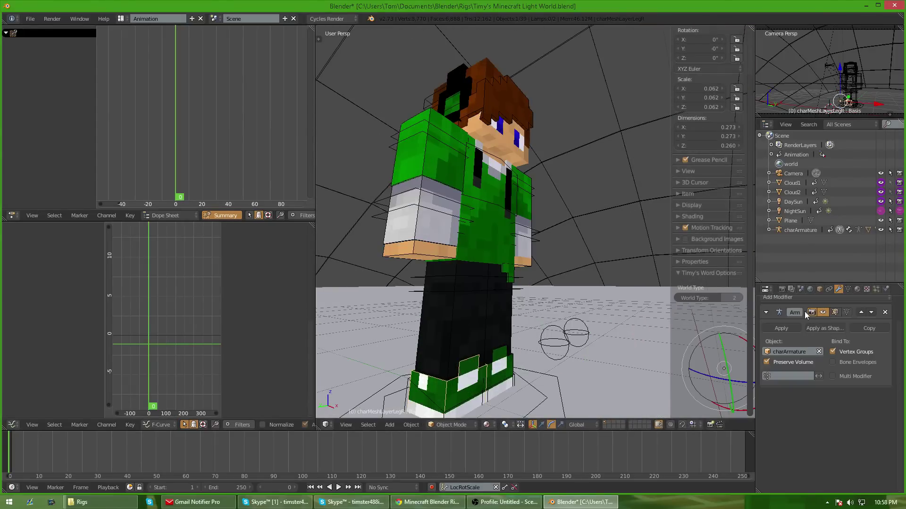
click(797, 319)
click(724, 280)
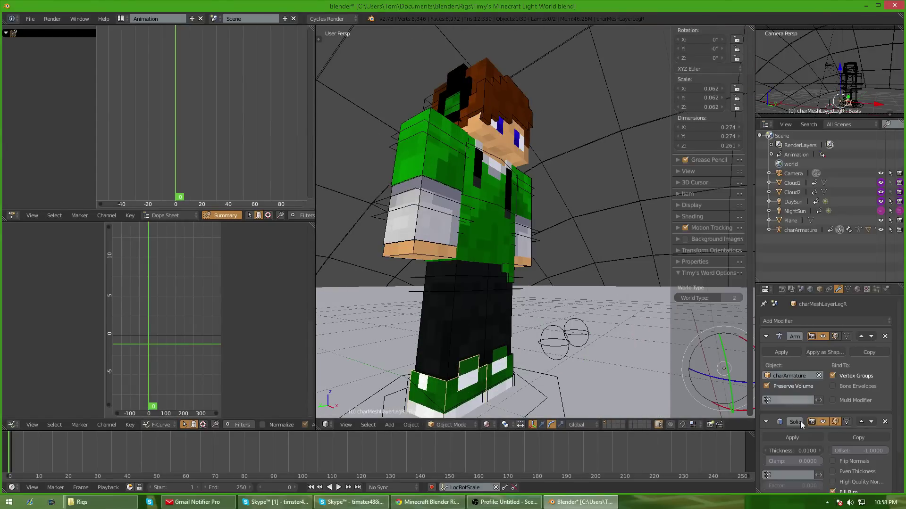
mouse_move(792, 451)
mouse_down()
mouse_move(759, 451)
mouse_move(792, 451)
mouse_up()
scroll(493, 380, up, 6)
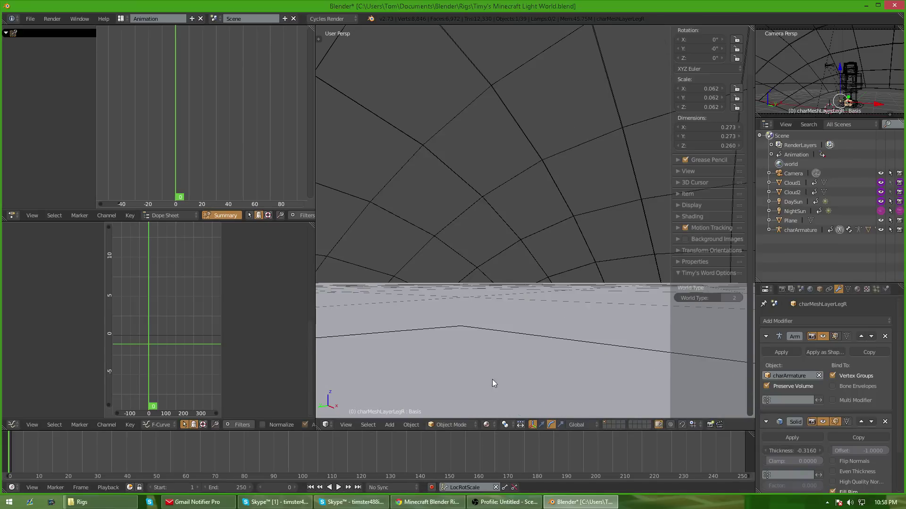
scroll(494, 381, down, 6)
Select the left shoe layer and add a Solidify modifier with a thickness of -0.3360
right_click(498, 373)
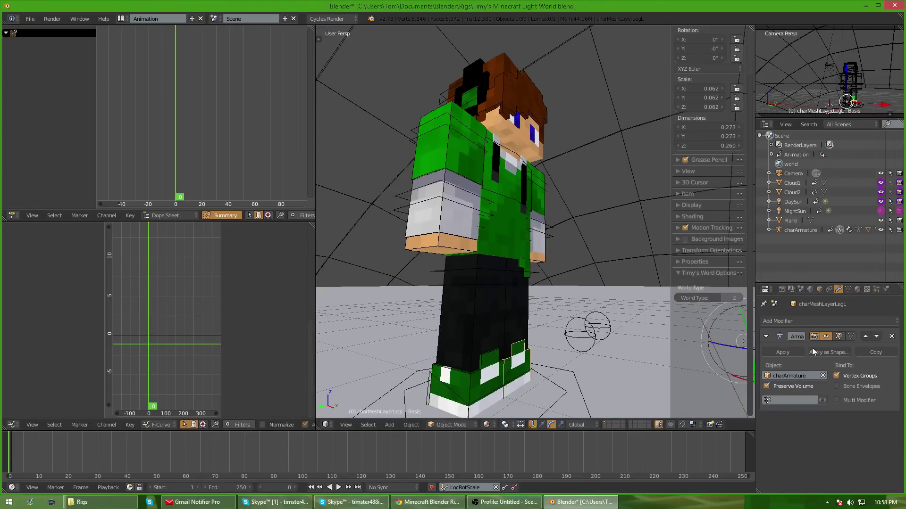
click(774, 322)
click(730, 278)
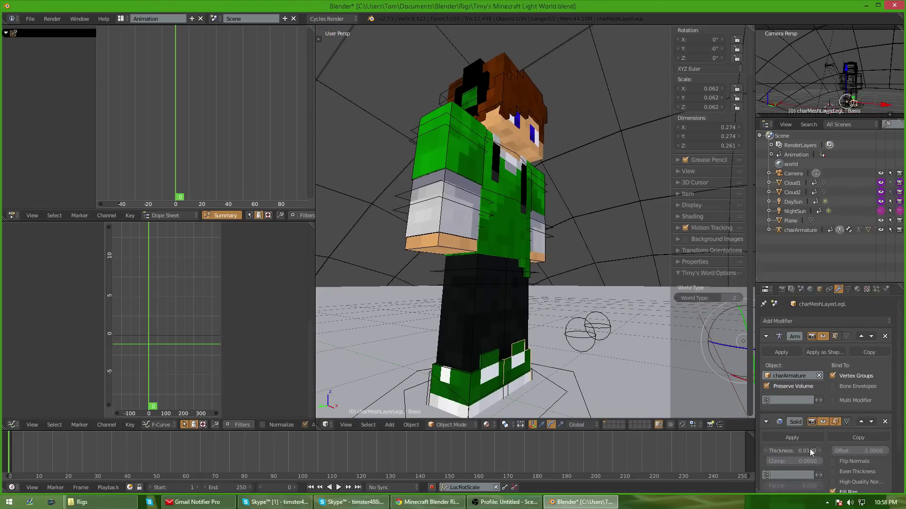
drag(809, 448, 786, 450)
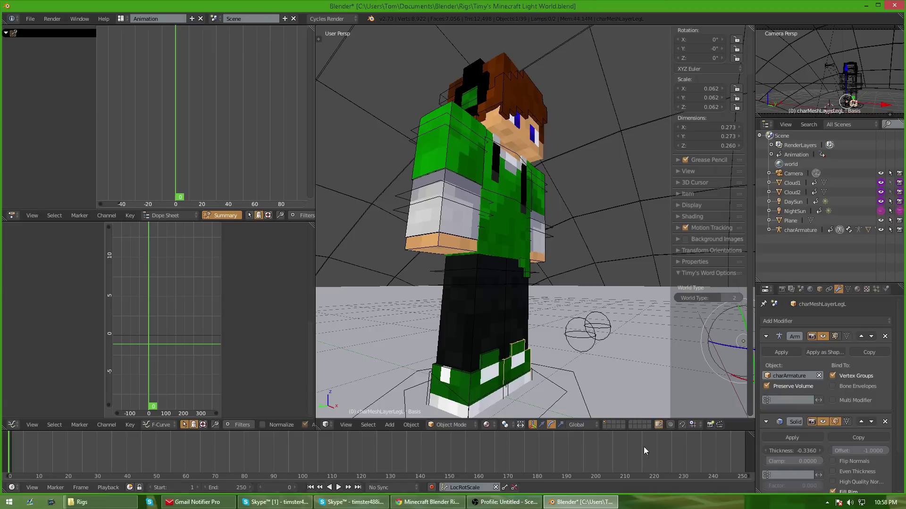
Select the character's armature in Pose Mode and move one foot control up and backward to test the shoe layers
right_click(527, 89)
scroll(782, 451, down, 2)
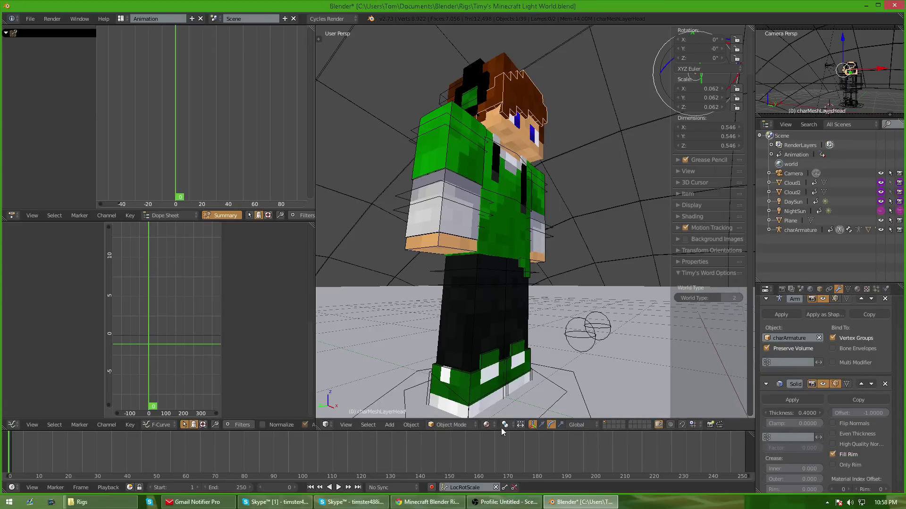
right_click(492, 367)
right_click(488, 368)
right_click(451, 373)
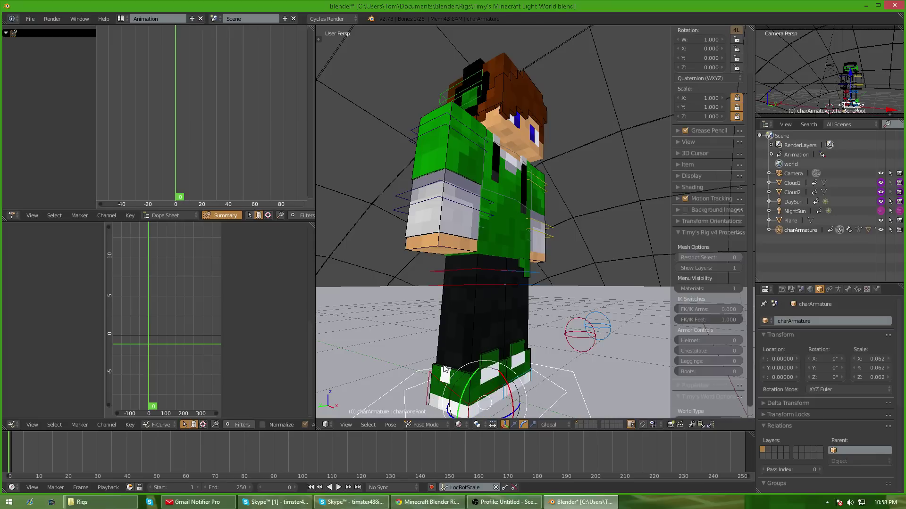
key(ctrl+Tab)
right_click(429, 367)
right_click(489, 357)
middle_drag(522, 376, 530, 392)
right_click(518, 393)
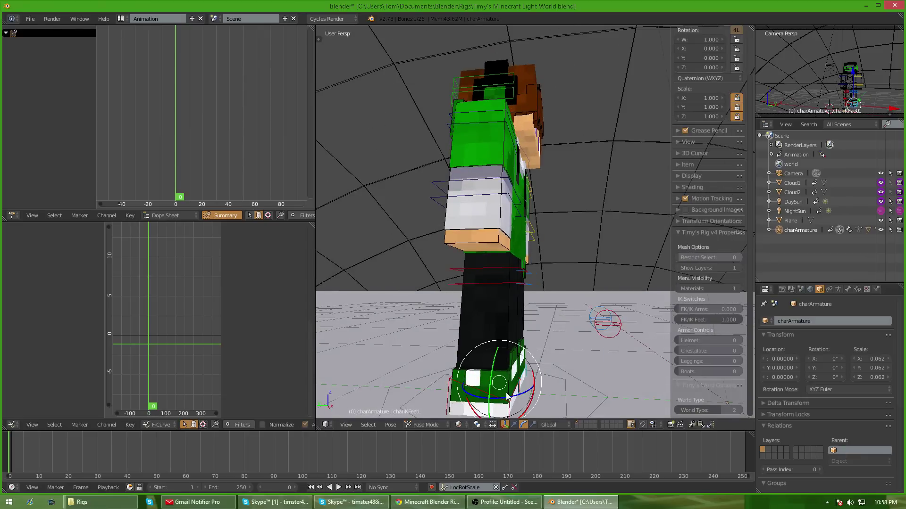
key(g)
click(428, 315)
Move the other foot control outward and rotate the right arm bone to test the pose
right_click(512, 377)
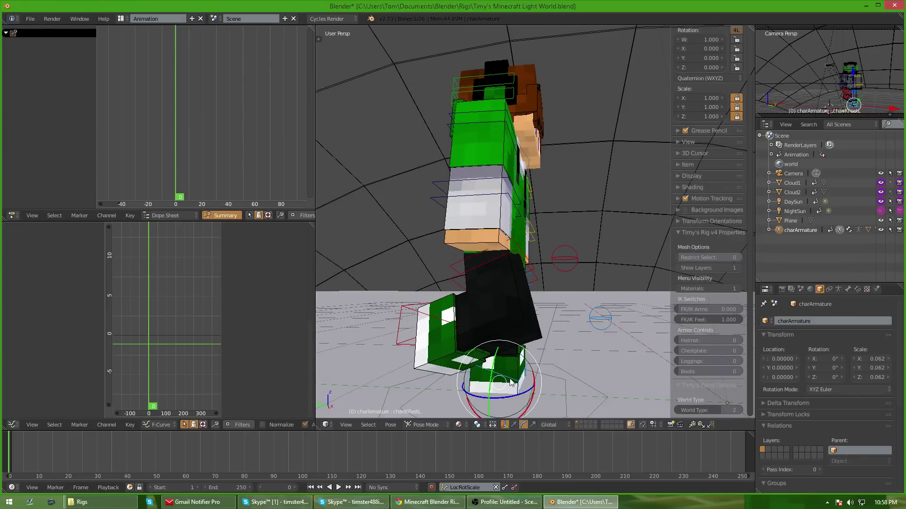
key(g)
click(584, 343)
right_click(474, 194)
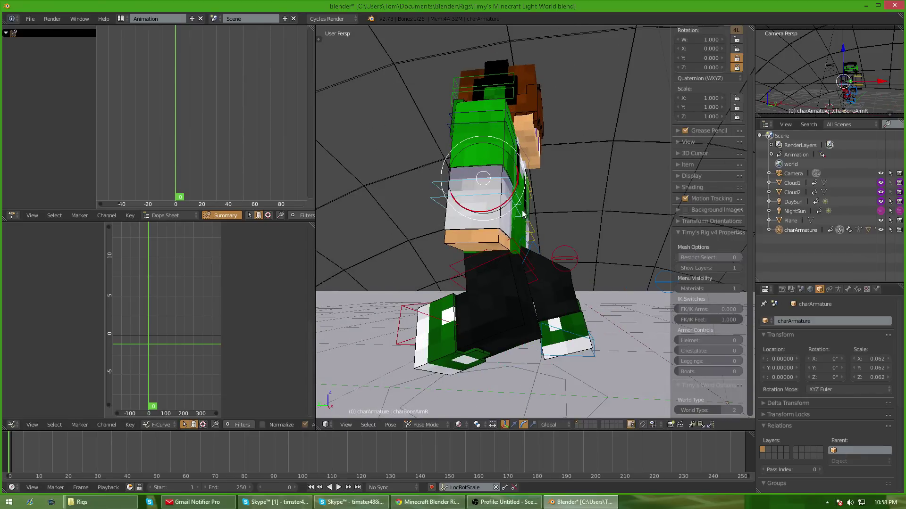
key(r)
click(587, 270)
Select all bones of the rig and clear their location and rotation to restore the rest pose
middle_drag(587, 270, 501, 323)
scroll(501, 324, down, 9)
key(a)
key(a)
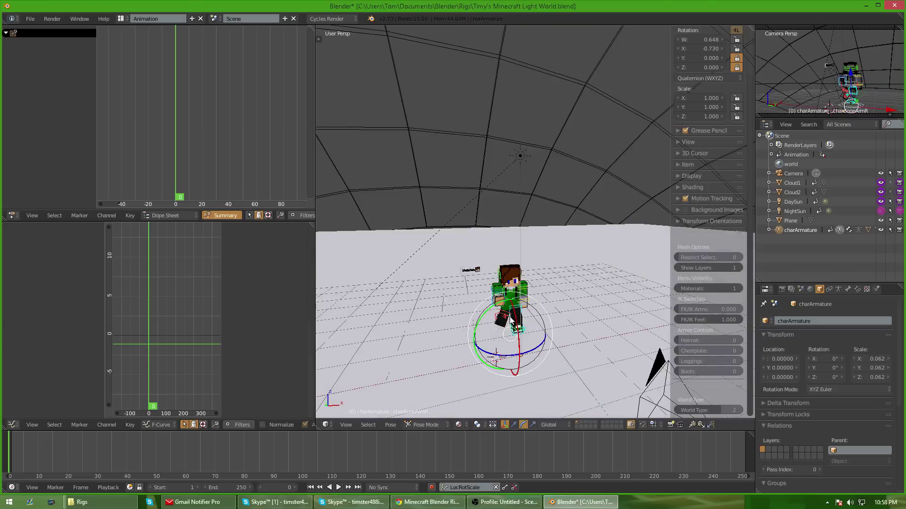
key(alt+space)
key(alt+g)
key(alt+r)
scroll(522, 336, up, 4)
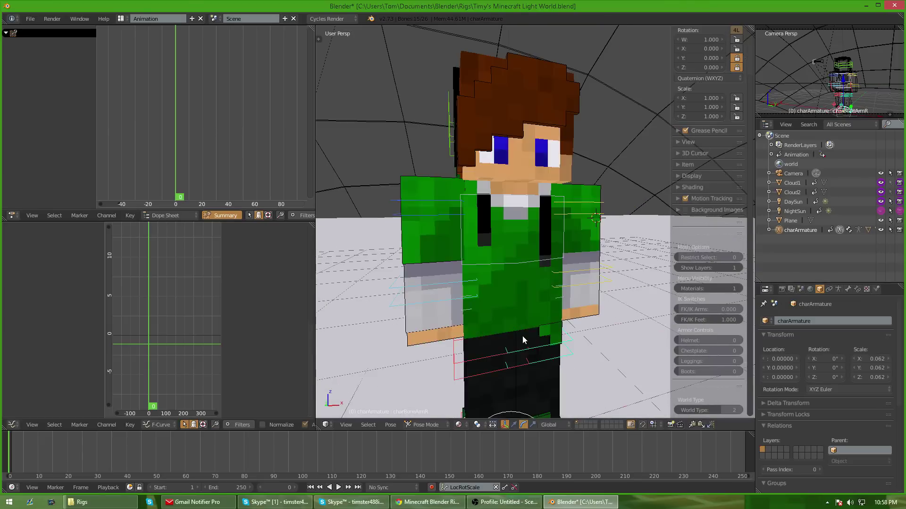
scroll(524, 338, down, 3)
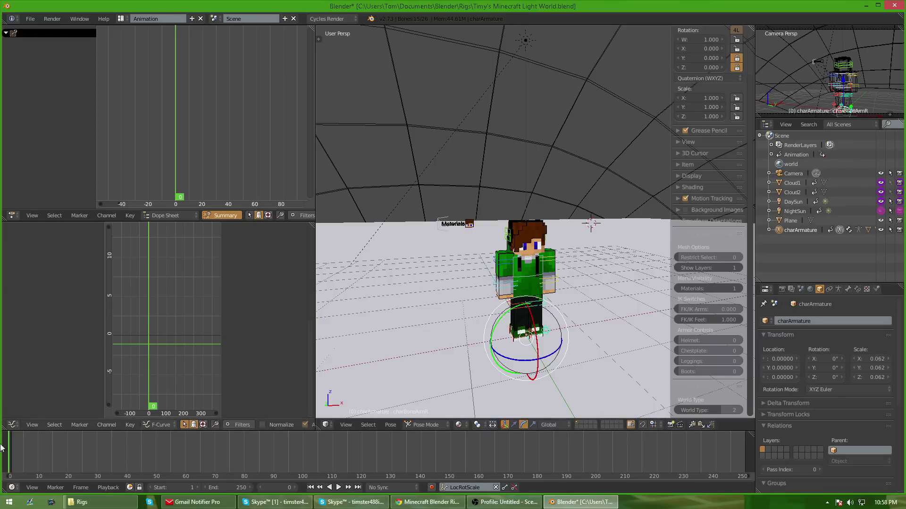
Open the Mineway folder inside the Blender documents folder, launch Mineways_windows8 and minimize the folder window
key(super)
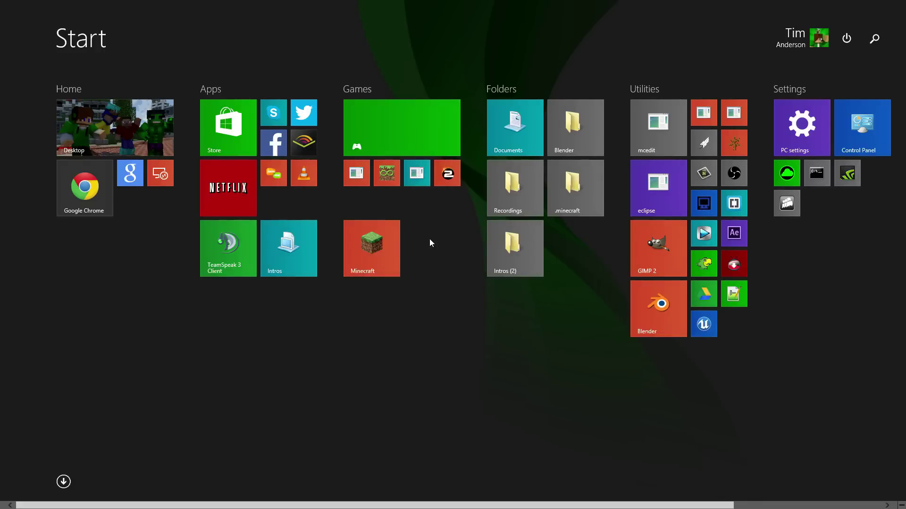
click(565, 123)
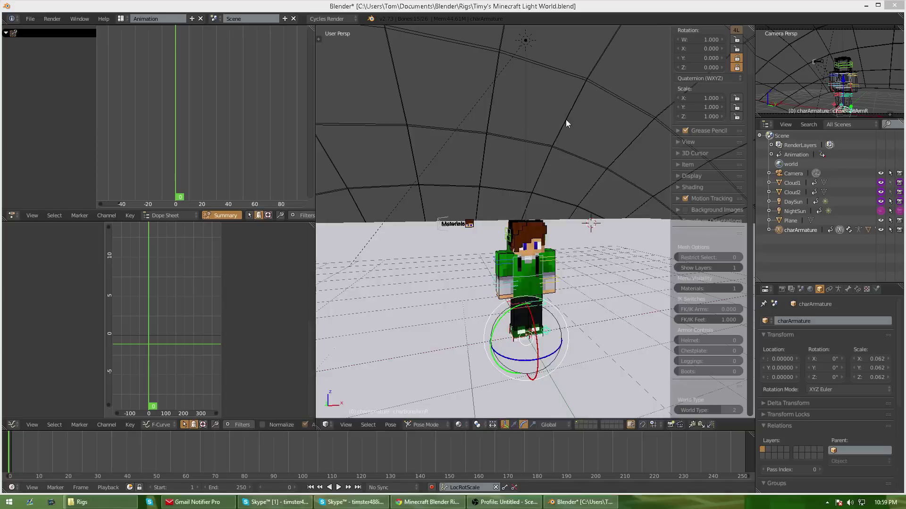
double_click(409, 146)
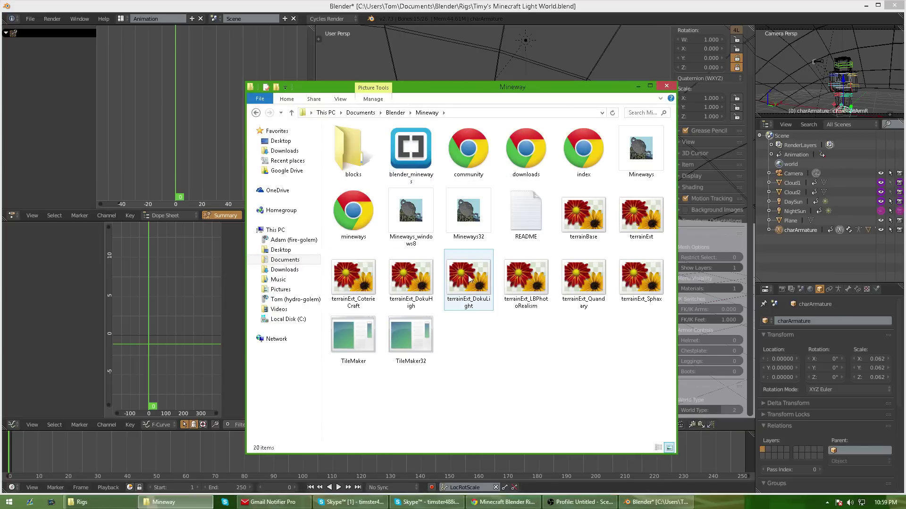
double_click(411, 212)
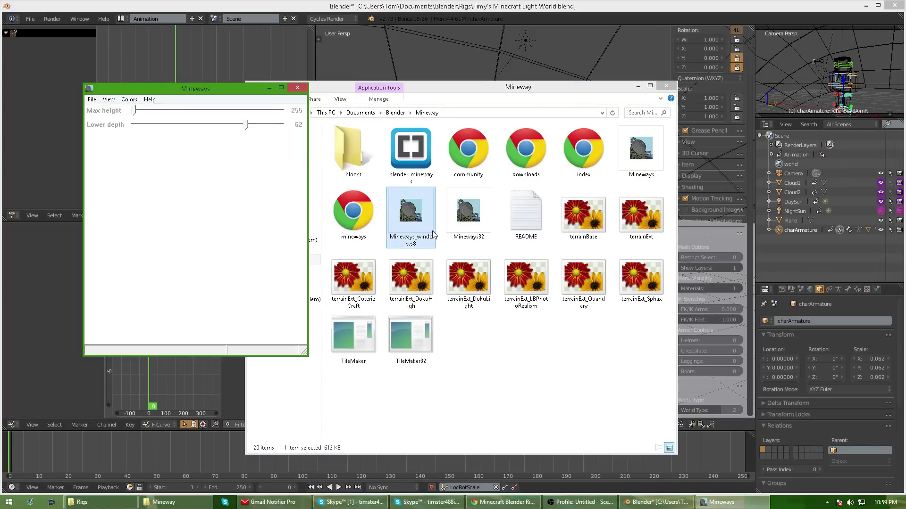
click(638, 86)
Load the Survival Games 4 world in Mineways
click(92, 99)
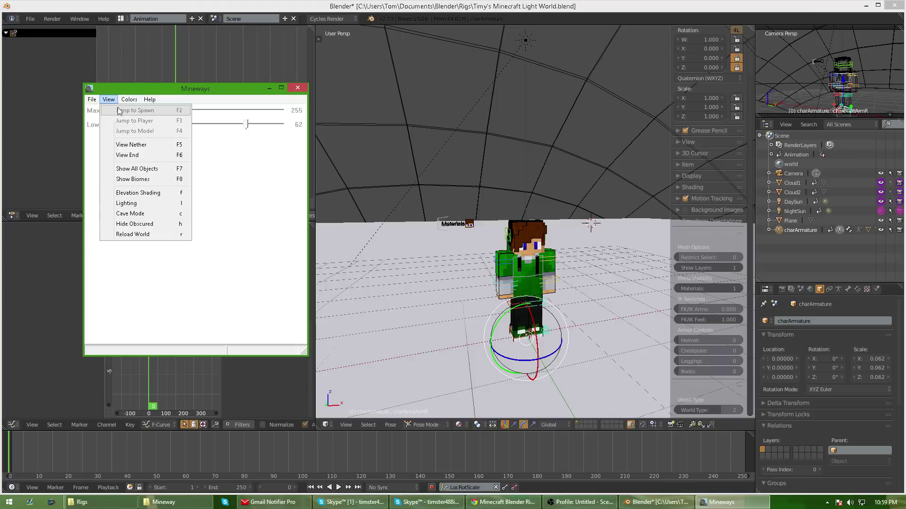
mouse_move(112, 112)
click(238, 177)
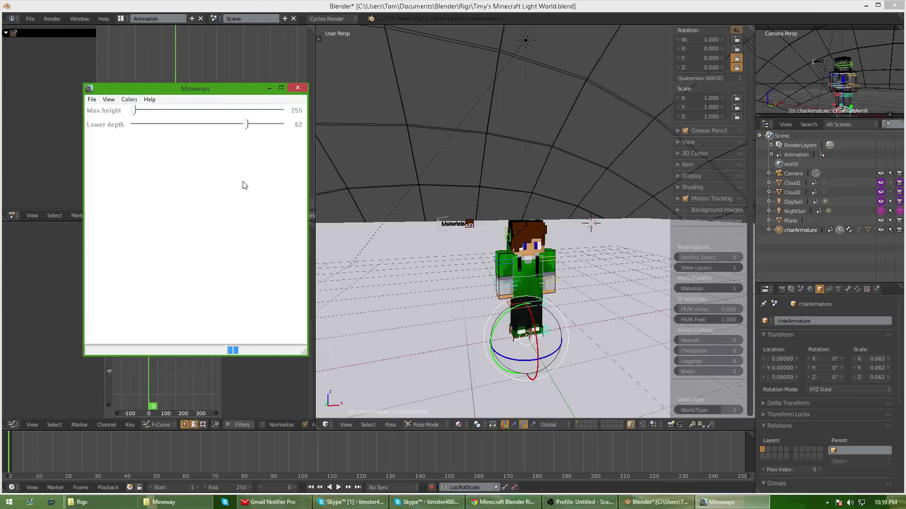
Mark the rectangular plaza area on the map for export, with maximum height 123 and lower depth 28
scroll(190, 220, up, 10)
drag(135, 111, 210, 111)
mouse_move(134, 171)
mouse_down()
mouse_move(152, 191)
mouse_move(144, 186)
mouse_up()
right_drag(124, 175, 282, 307)
click(537, 301)
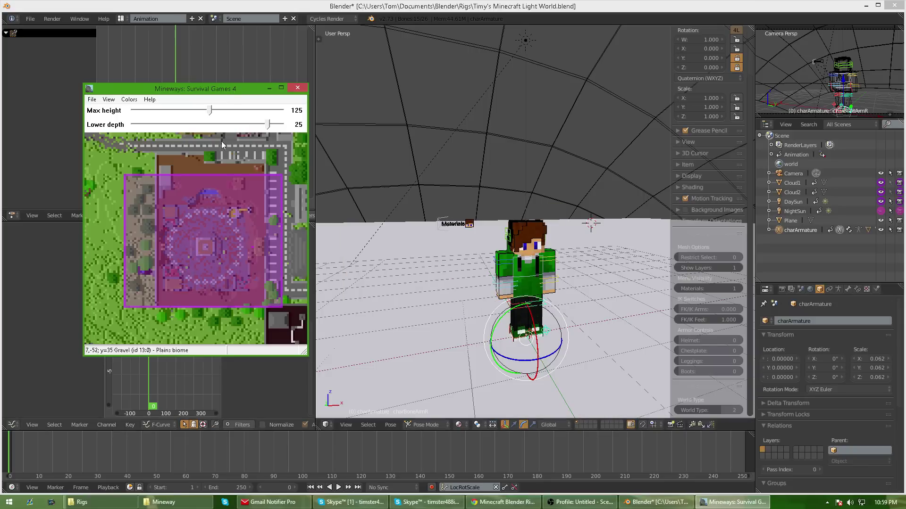
mouse_move(270, 127)
mouse_down()
mouse_move(279, 125)
mouse_move(266, 125)
mouse_up()
mouse_move(212, 110)
mouse_down()
mouse_move(106, 110)
mouse_move(211, 113)
mouse_up()
Export the selected area for rendering as a Wavefront OBJ named test world in the Documents folder
click(91, 100)
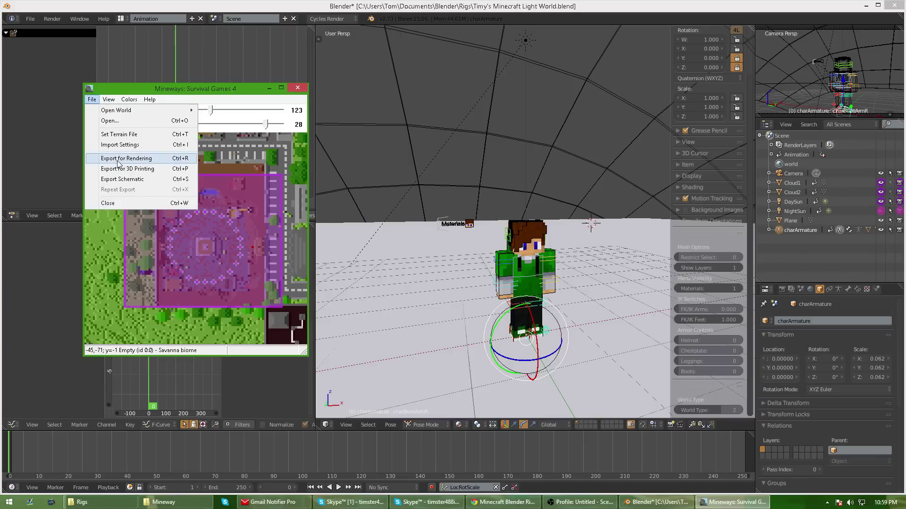
click(117, 160)
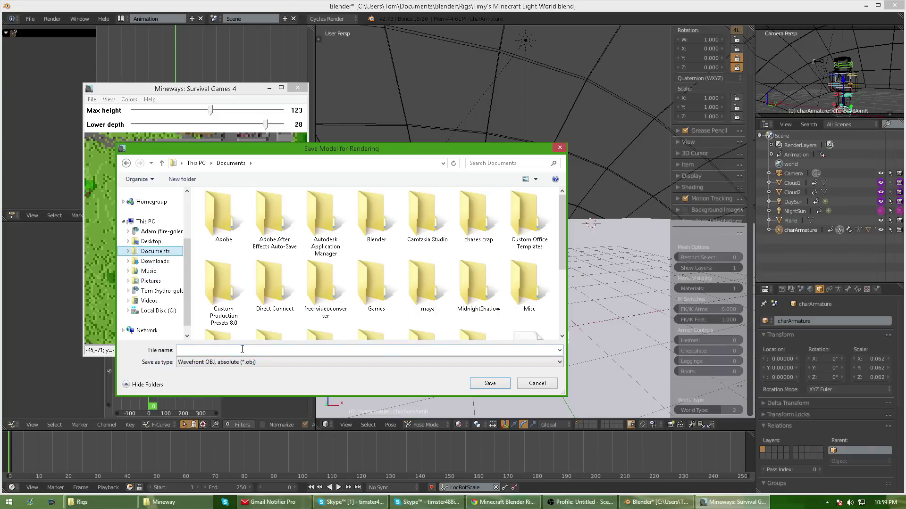
text(test )
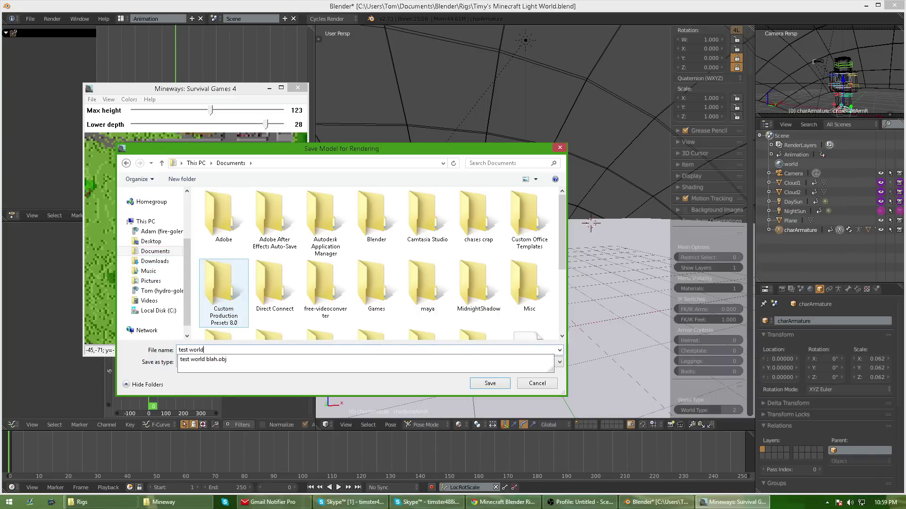
text(world)
key(Return)
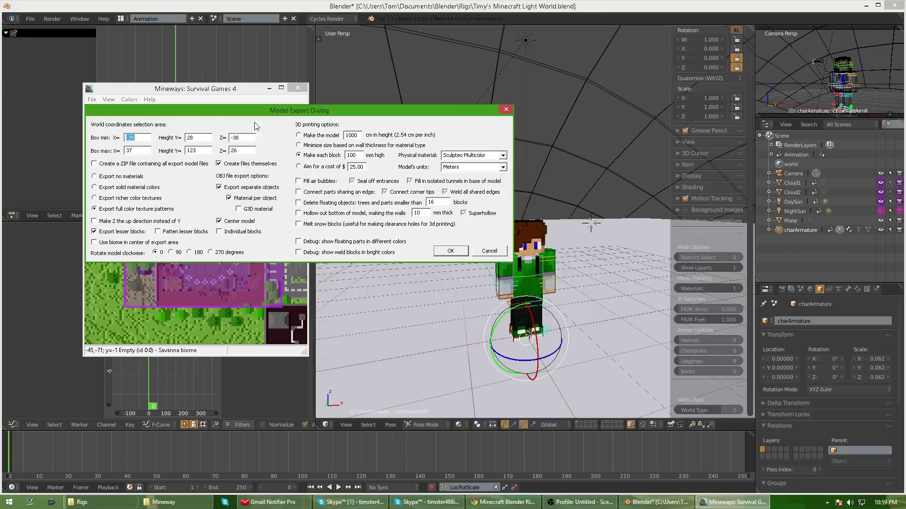
Turn off Material per object, make each block 1000 mm high, enable hollowing out the model's bottom, and run the export
drag(299, 113, 320, 123)
click(249, 208)
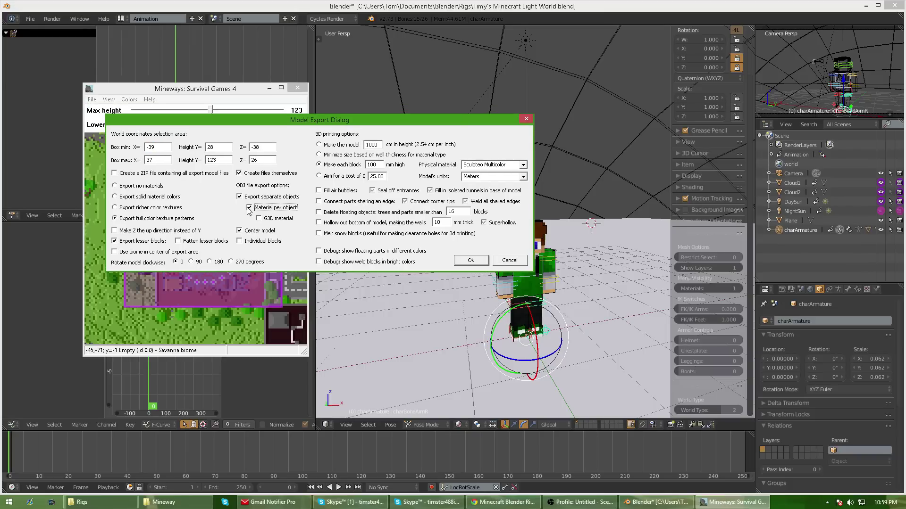
click(249, 208)
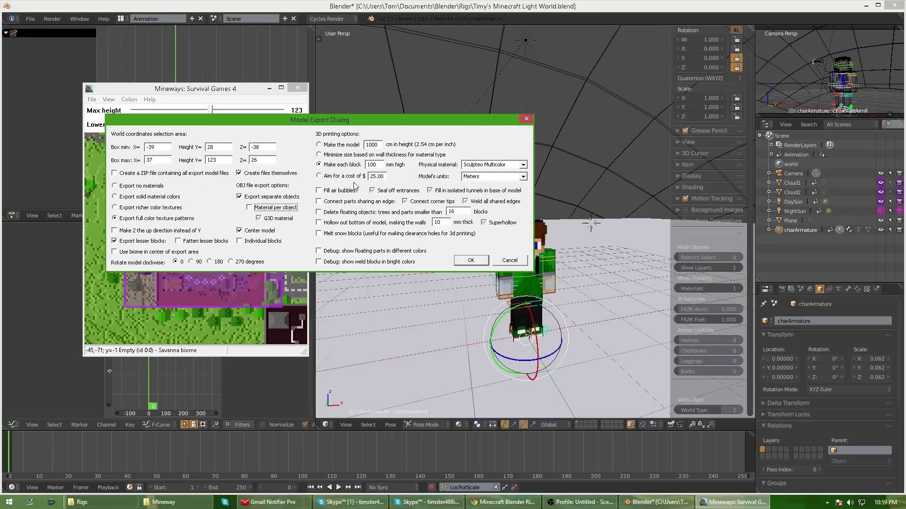
click(378, 164)
click(319, 223)
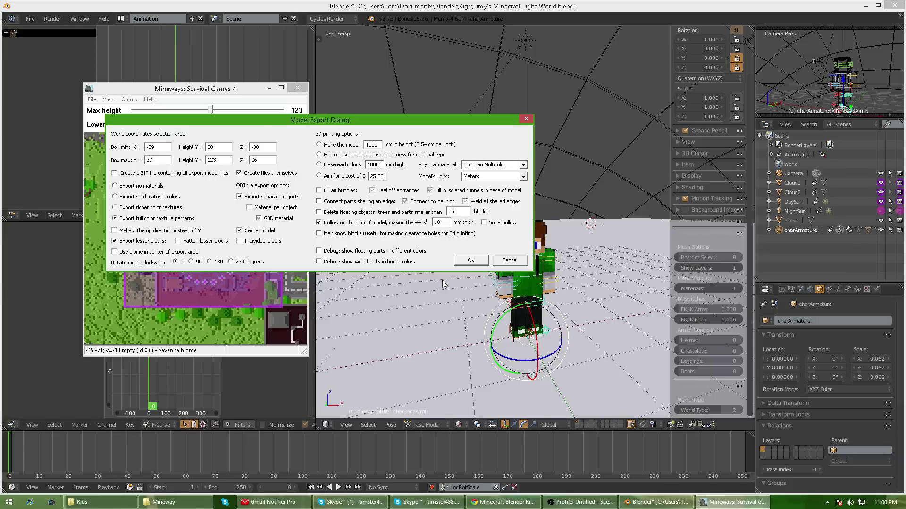
click(473, 261)
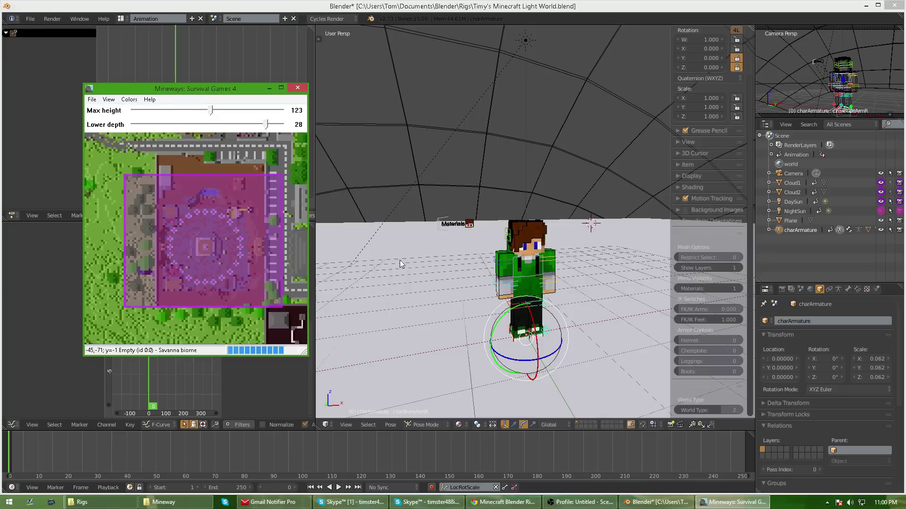
Return to Blender and delete the ground plane beneath the character
scroll(406, 256, down, 2)
right_click(402, 264)
middle_drag(401, 265, 397, 273)
scroll(396, 276, down, 3)
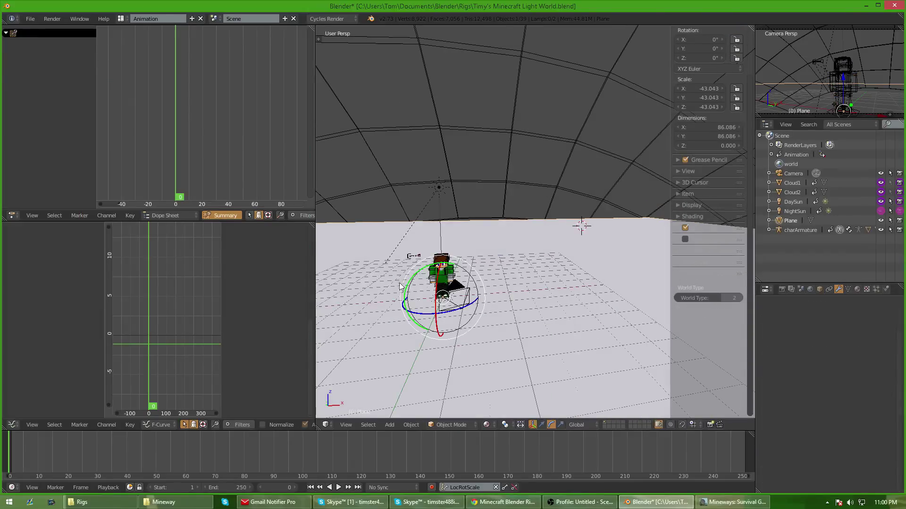
key(x)
click(416, 283)
scroll(417, 282, down, 2)
scroll(418, 281, up, 5)
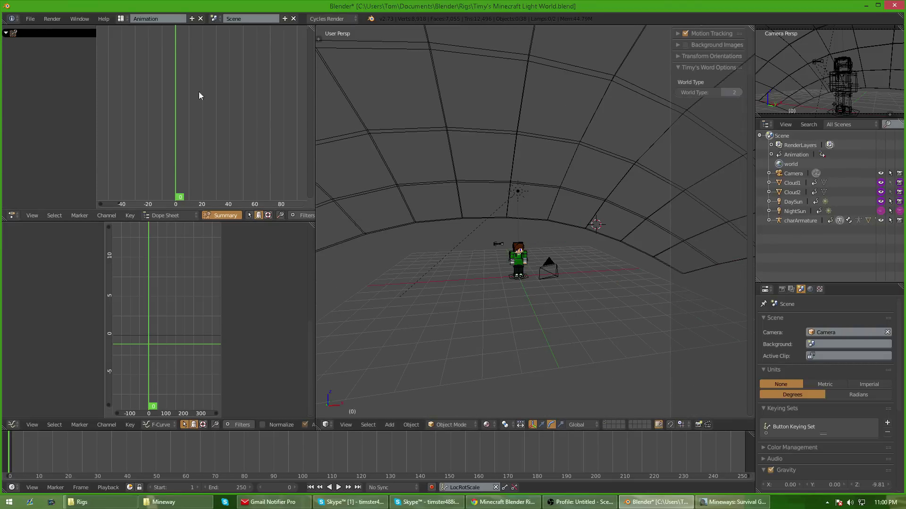
Import test world.obj from the Documents folder as a Wavefront OBJ
click(31, 19)
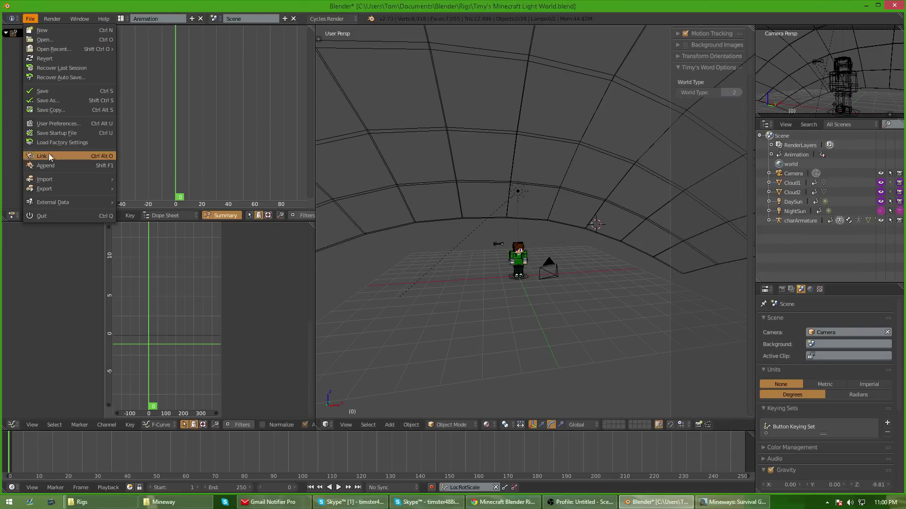
mouse_move(49, 178)
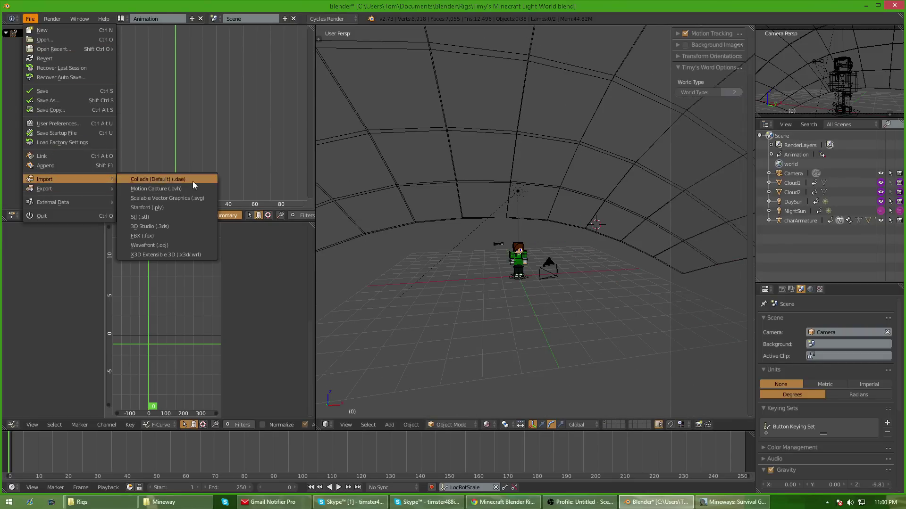
click(173, 246)
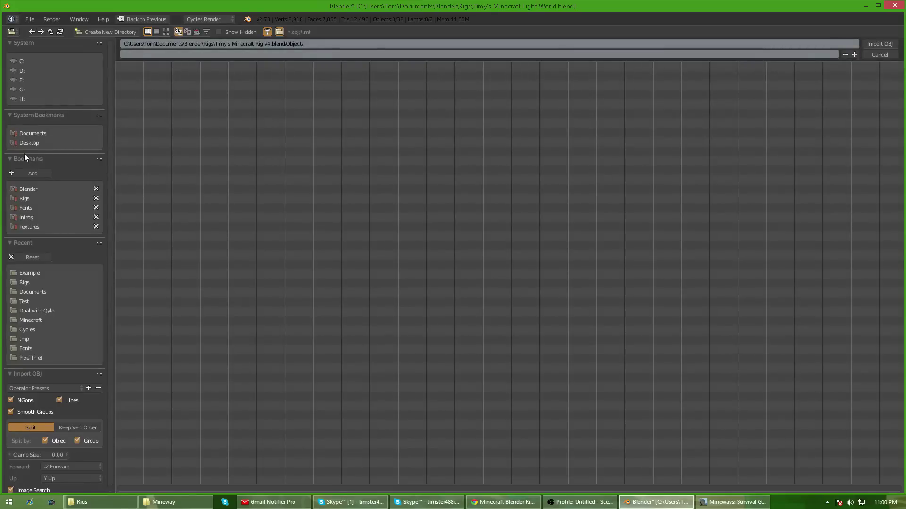
click(30, 133)
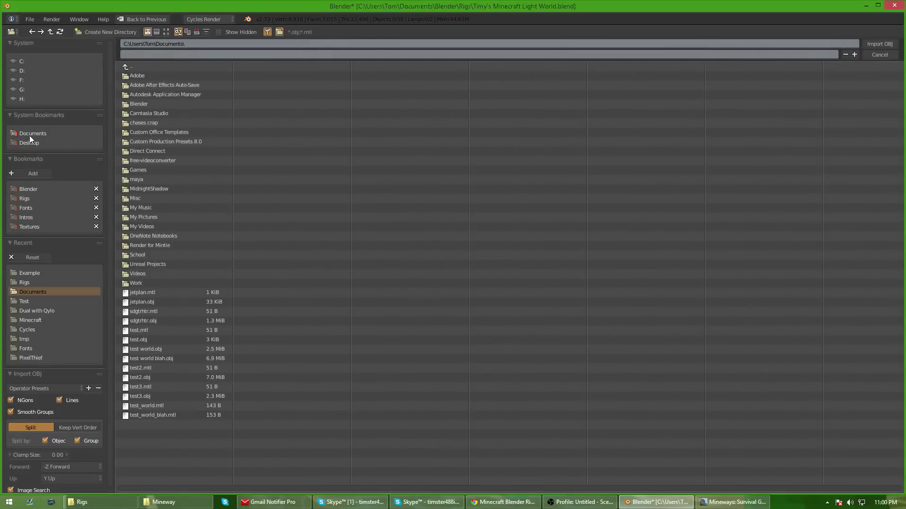
click(153, 349)
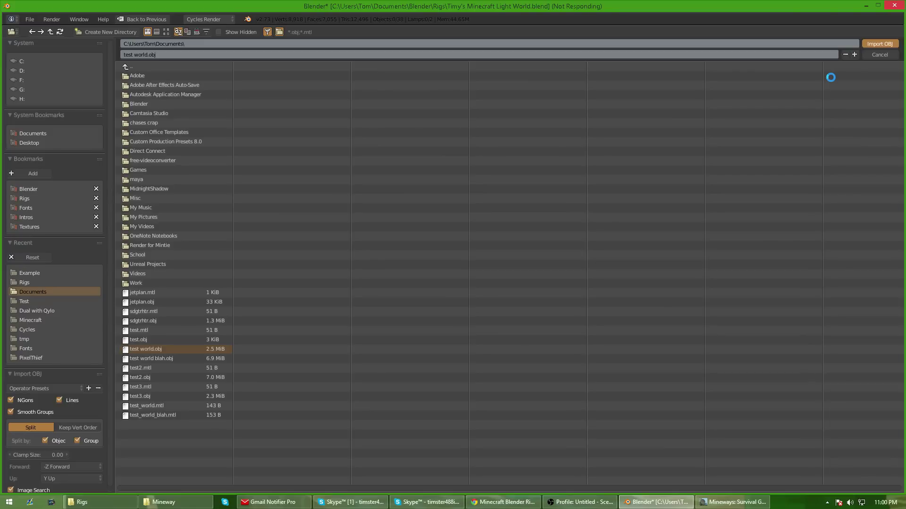
Lower the imported world by 2 units along the global Z axis
scroll(538, 166, down, 10)
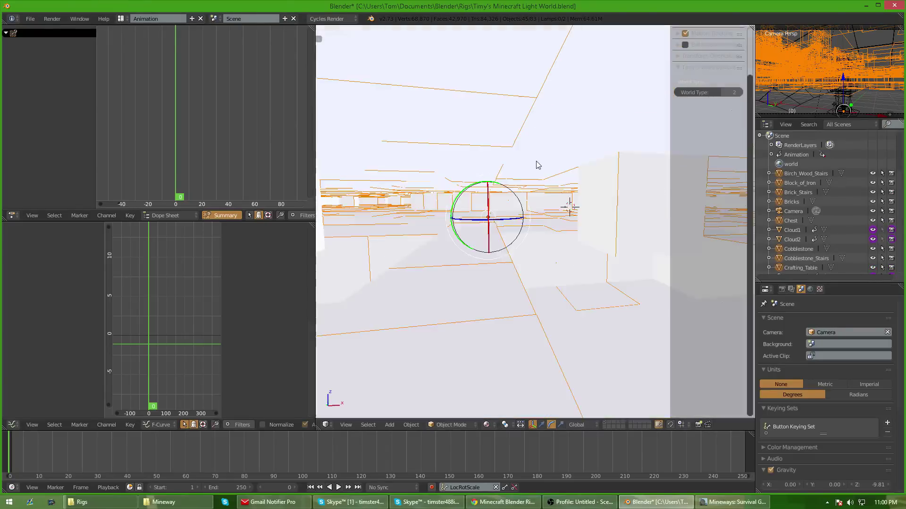
mouse_move(541, 183)
middle_down()
mouse_move(528, 211)
mouse_move(562, 150)
mouse_move(531, 169)
middle_up()
scroll(524, 198, up, 4)
scroll(553, 139, up, 3)
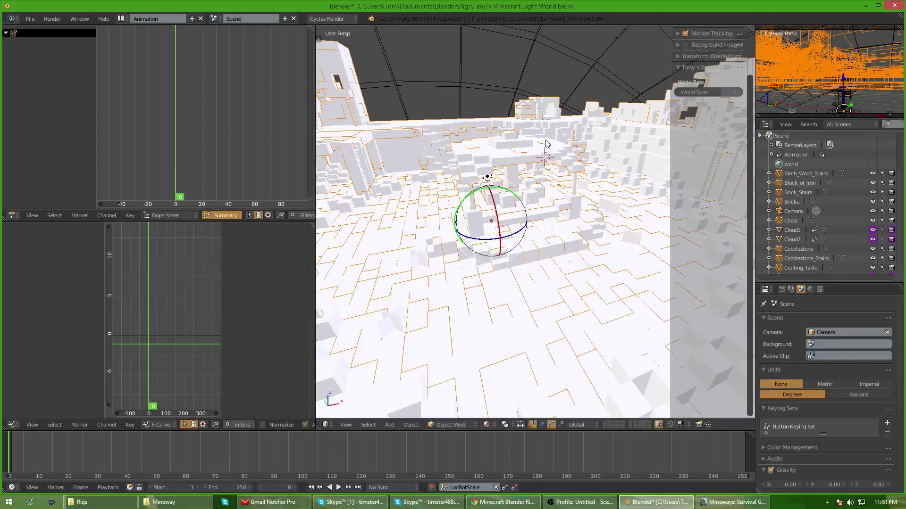
key(g)
key(z)
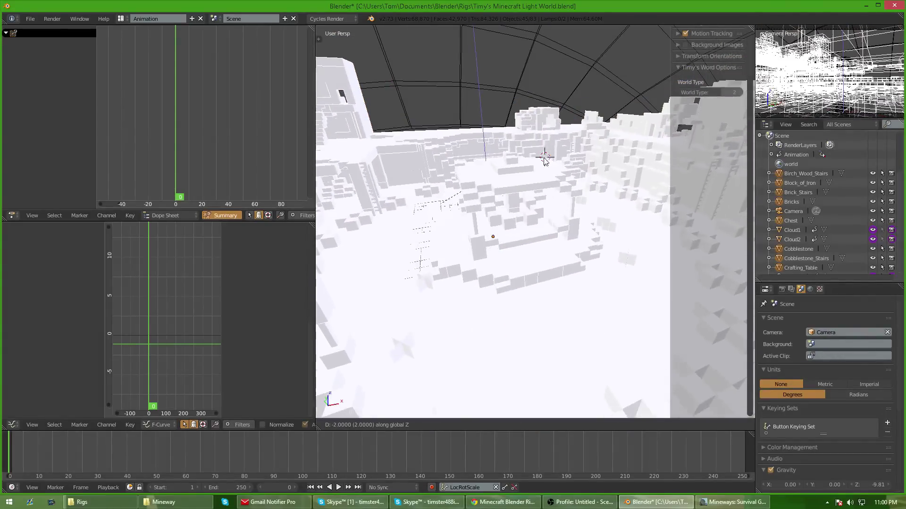
click(544, 158)
Shift the imported world along the Y axis to place the character on the open ground
middle_drag(474, 231, 557, 200)
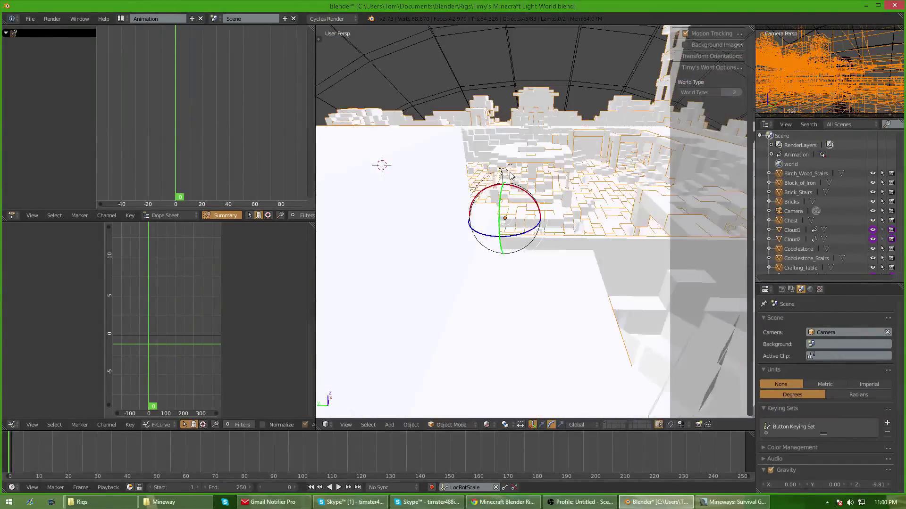
middle_drag(510, 171, 498, 201)
key(g)
key(y)
click(556, 207)
scroll(525, 221, up, 4)
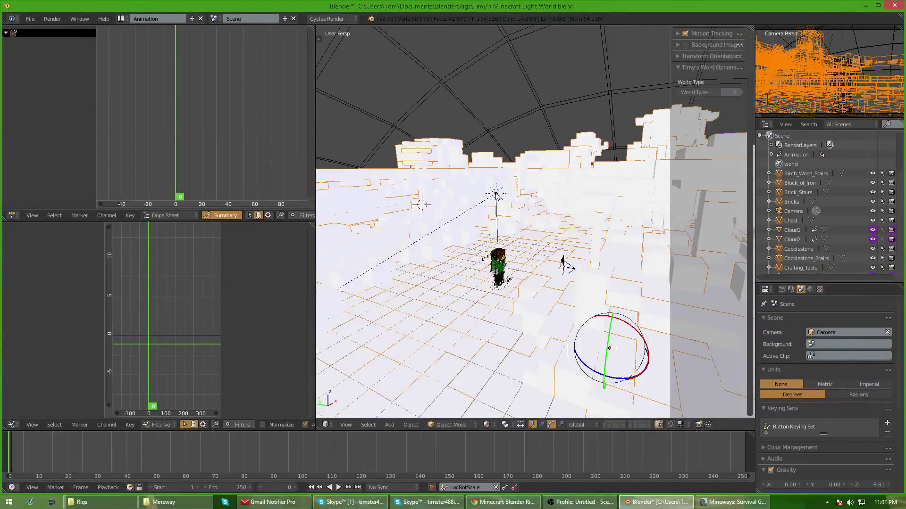
Rotate the DaySun lamp above the character freely to change the direction of the sunlight across the imported world
right_click(497, 194)
key(r)
key(r)
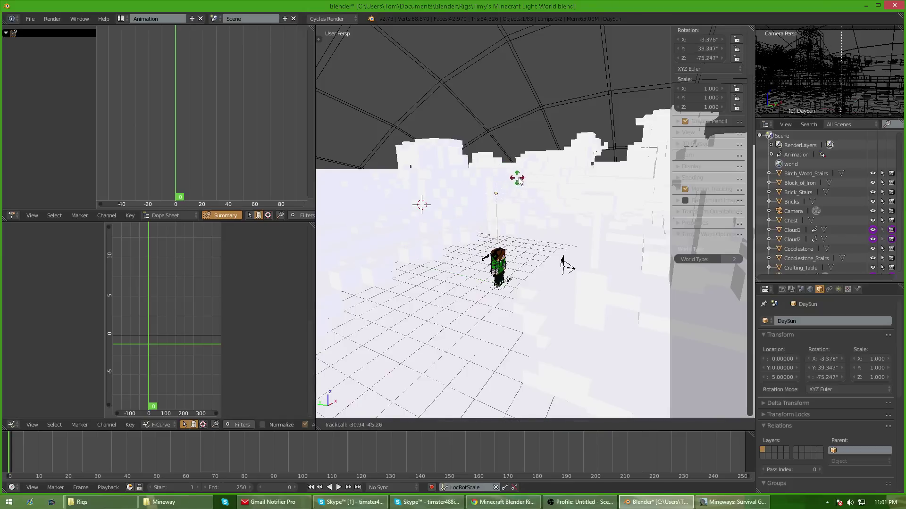
click(521, 178)
key(r)
key(r)
click(525, 179)
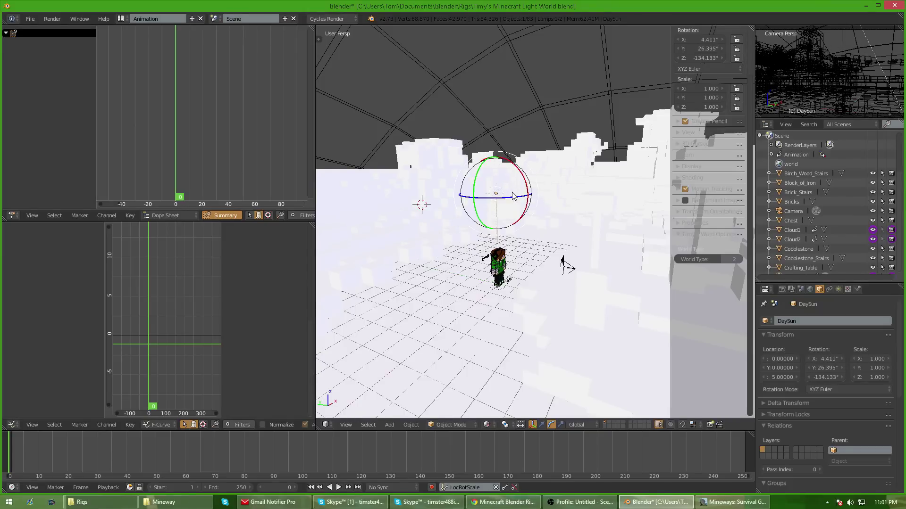
middle_drag(525, 180, 571, 246)
key(r)
click(551, 194)
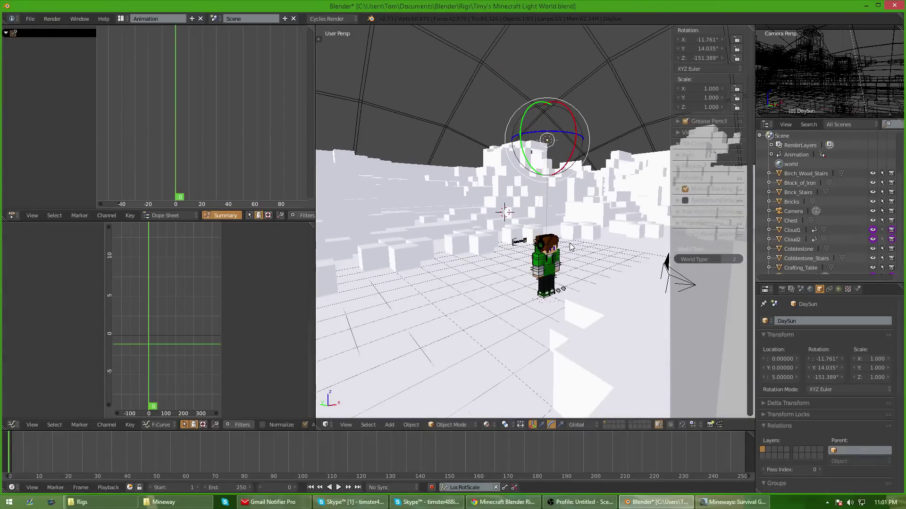
Select the imported glass blocks and set the surface of their MC_material to the Block shader group
right_click(453, 248)
right_click(409, 259)
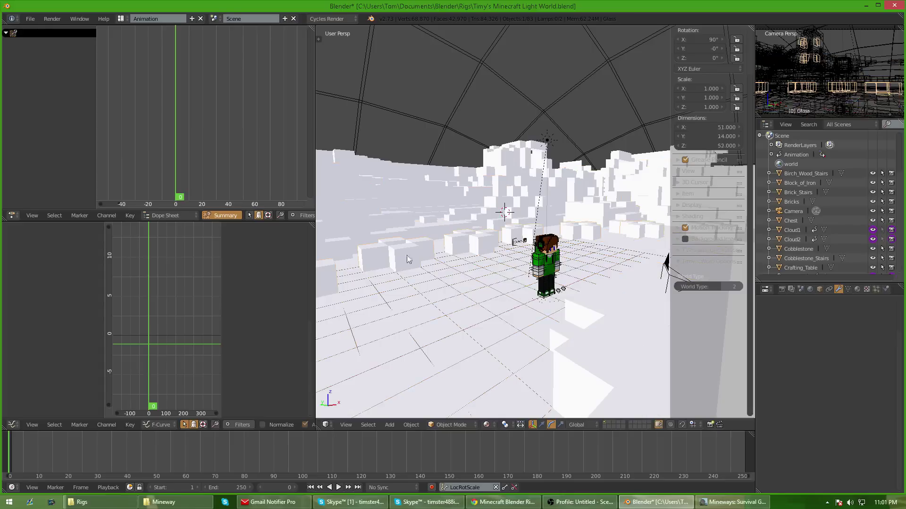
middle_drag(567, 285, 588, 302)
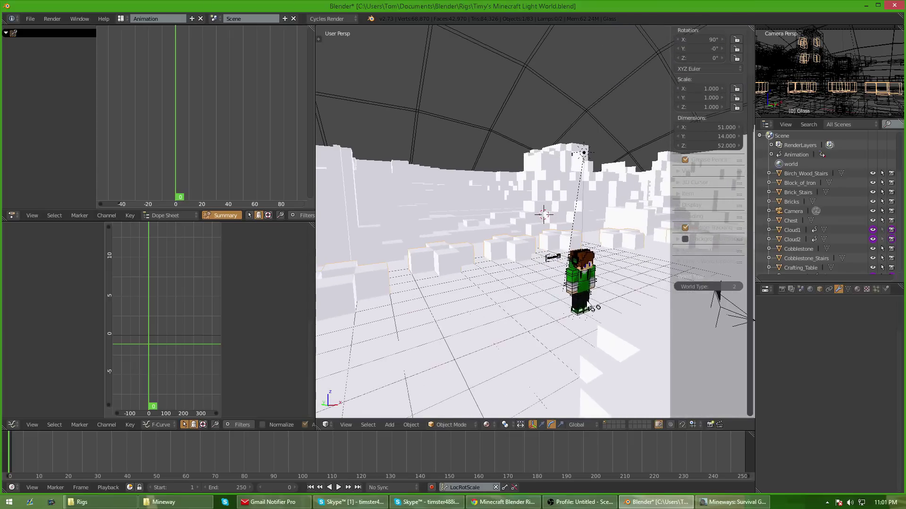
click(857, 289)
click(839, 404)
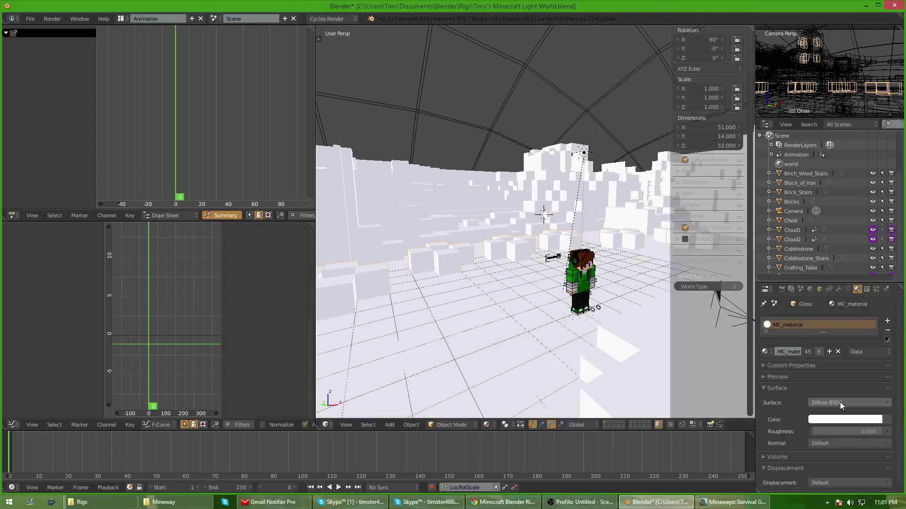
click(840, 402)
click(858, 216)
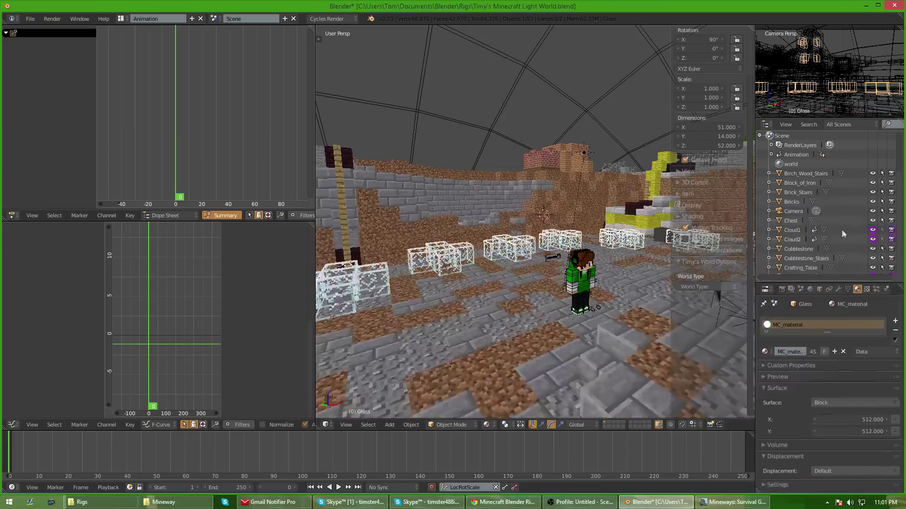
Look through the camera and preview the textured world in rendered shading, ending back in the textured viewport display
middle_drag(561, 278, 554, 240)
scroll(514, 238, up, 3)
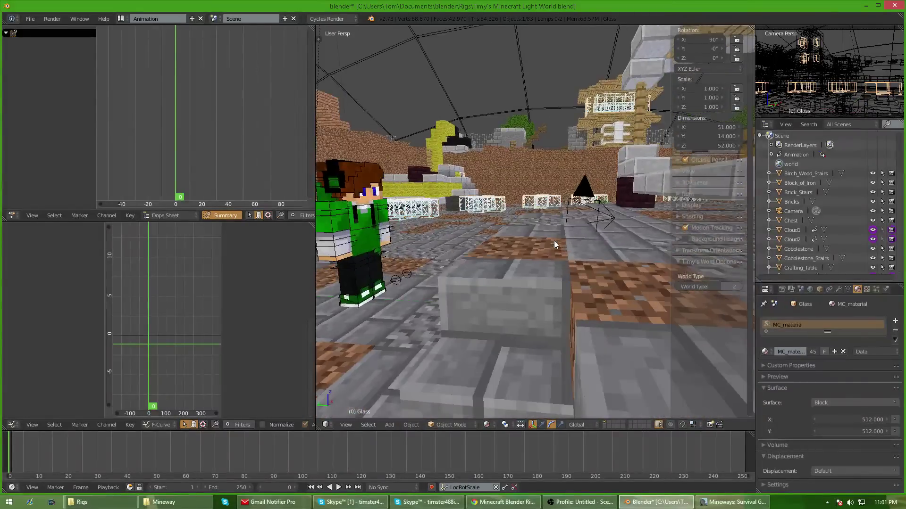
key(KP_0)
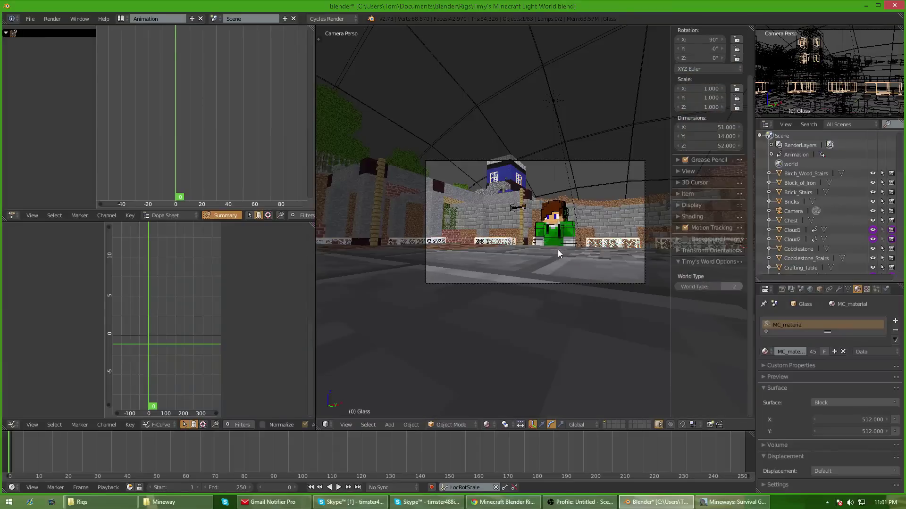
click(486, 424)
click(505, 360)
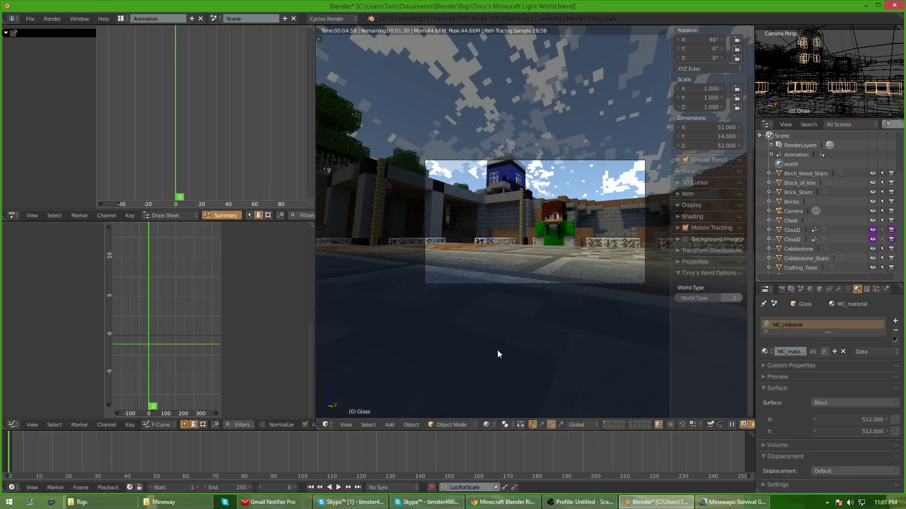
click(494, 426)
click(500, 372)
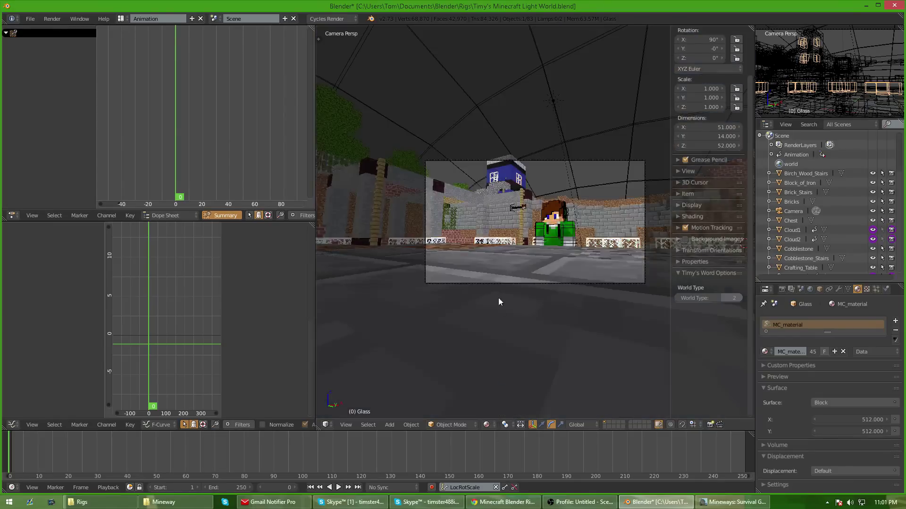
Select the camera and fly it to a new position that frames the whole character among the blocks
right_click(473, 282)
key(shift+f)
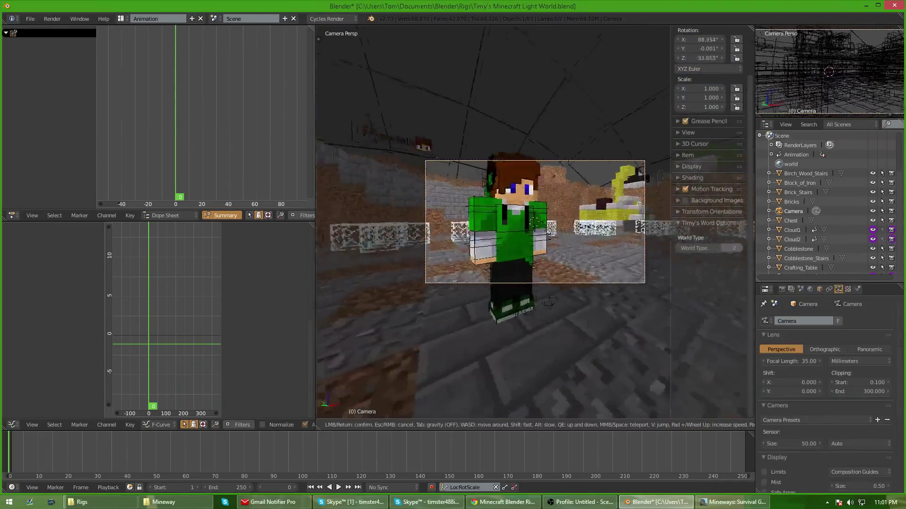
click(501, 282)
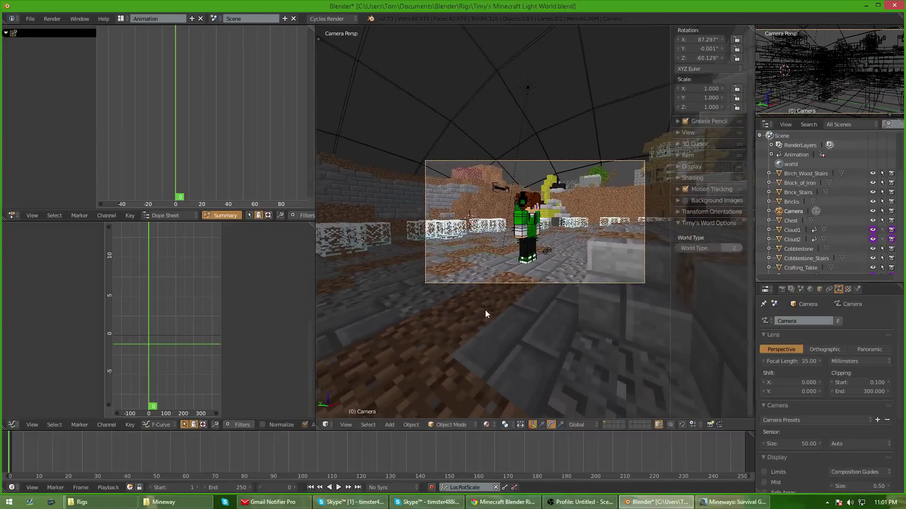
Preview the reframed camera shot in rendered shading, ending back in the textured viewport display
click(489, 425)
click(505, 361)
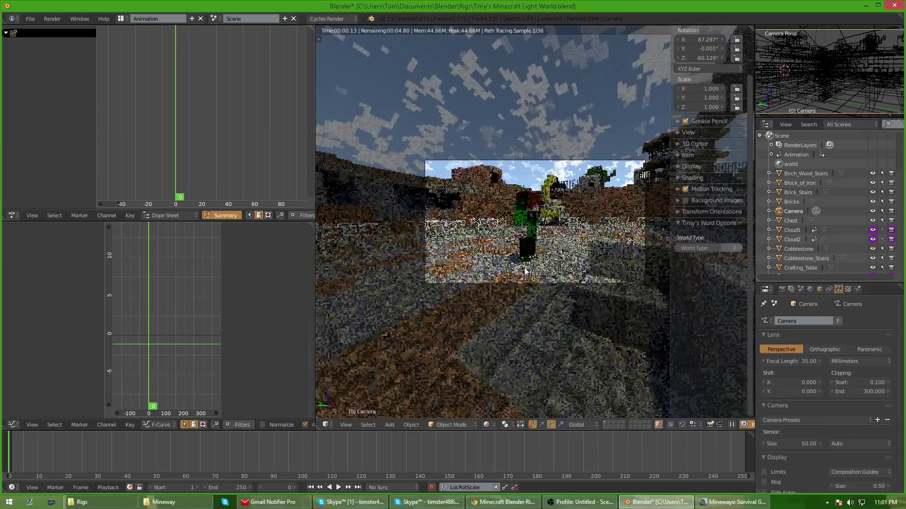
click(486, 425)
click(508, 382)
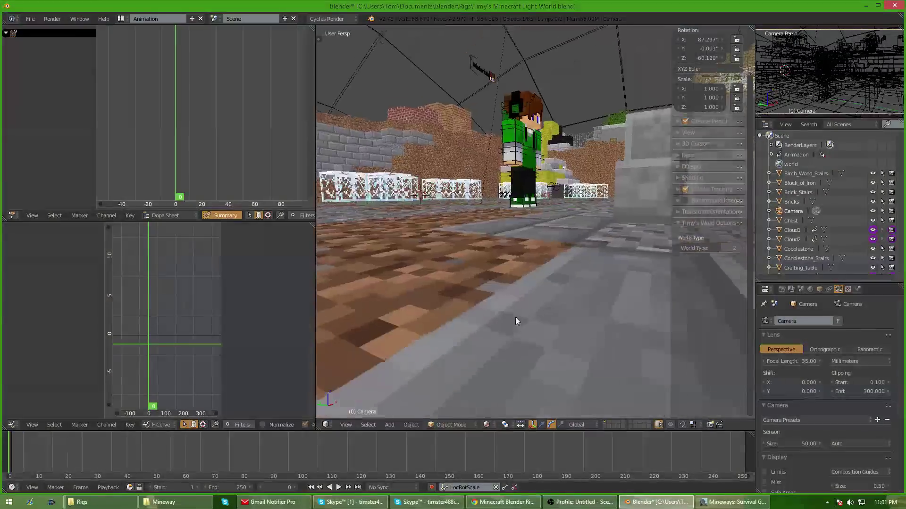
Try moving the character's right foot with its IK bone, and undo the move
middle_drag(533, 192, 571, 178)
right_click(532, 200)
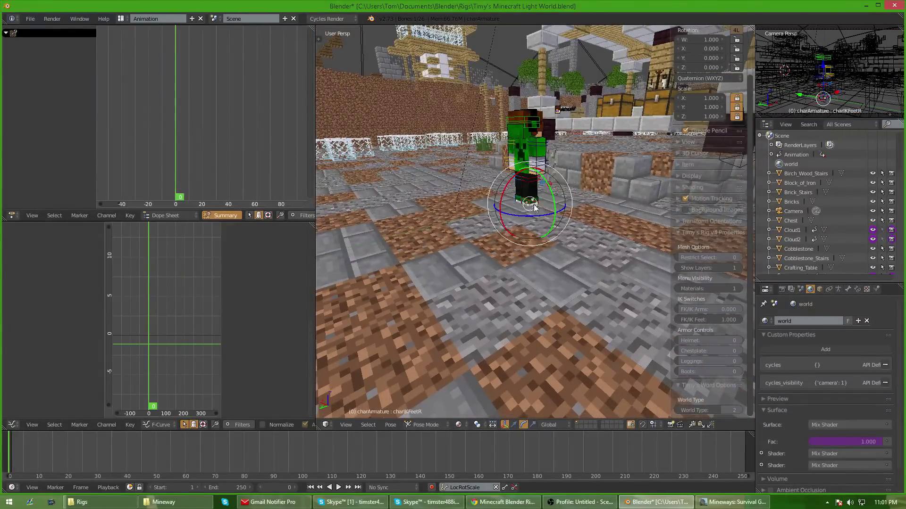
key(g)
click(540, 201)
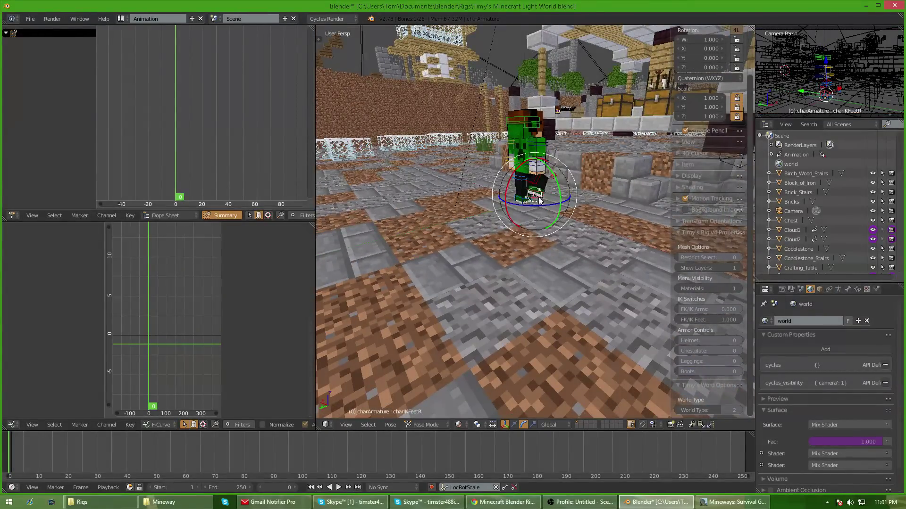
key(ctrl+z)
Try bending the character's upper body by freely rotating the chest bone, and cancel the rotation
middle_drag(553, 204, 500, 184)
scroll(564, 168, up, 5)
right_click(478, 130)
key(r)
key(r)
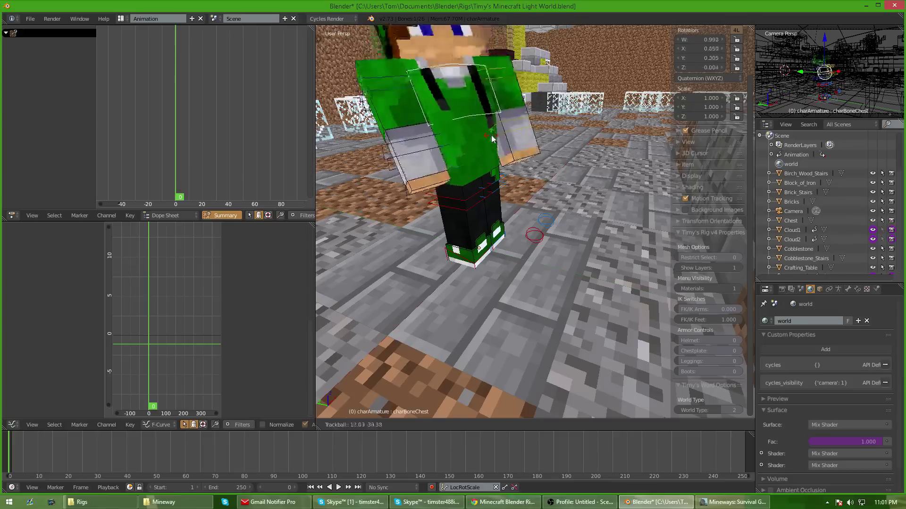
right_click(491, 138)
right_click(488, 147)
key(r)
key(r)
right_click(439, 159)
Try tilting the character's head by freely rotating the head bone, and cancel the rotation
scroll(439, 159, down, 4)
middle_drag(439, 159, 500, 183)
right_click(476, 136)
key(r)
key(r)
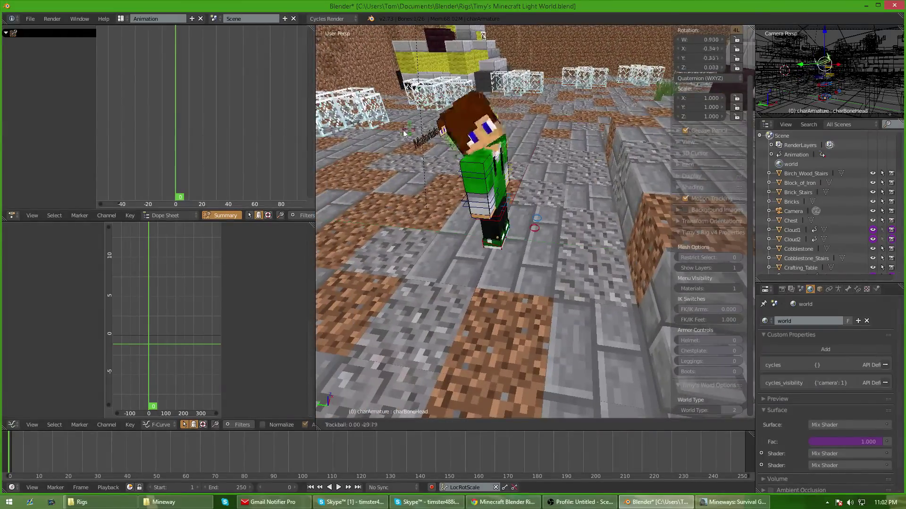
right_click(509, 143)
scroll(510, 142, down, 2)
middle_drag(511, 142, 490, 136)
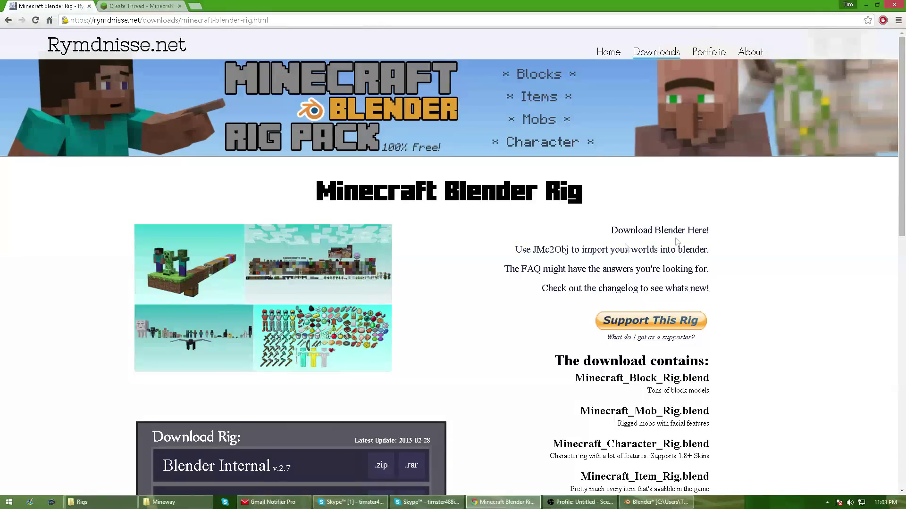
Examine the Minecraft Blender Rig page on rymdnisse.net for the Blender Cycles download and the rig files it contains
scroll(459, 240, down, 1)
scroll(463, 240, down, 3)
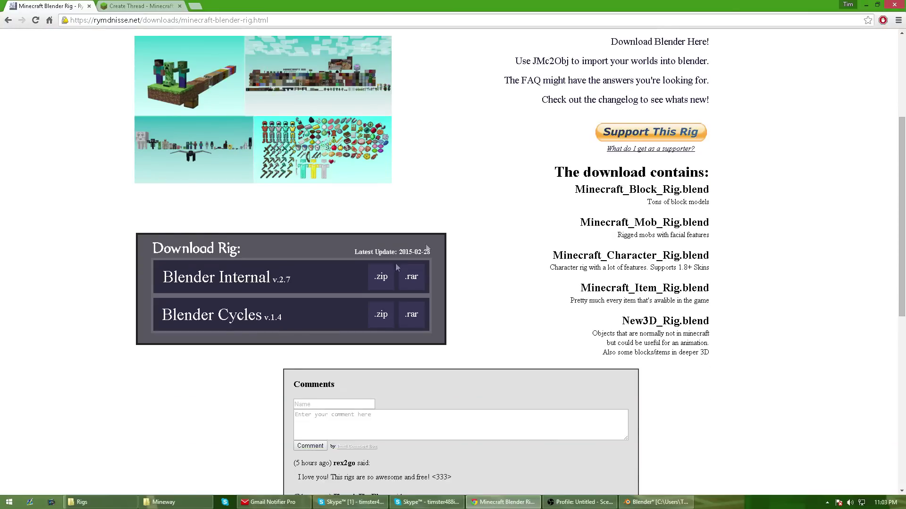
scroll(184, 211, up, 4)
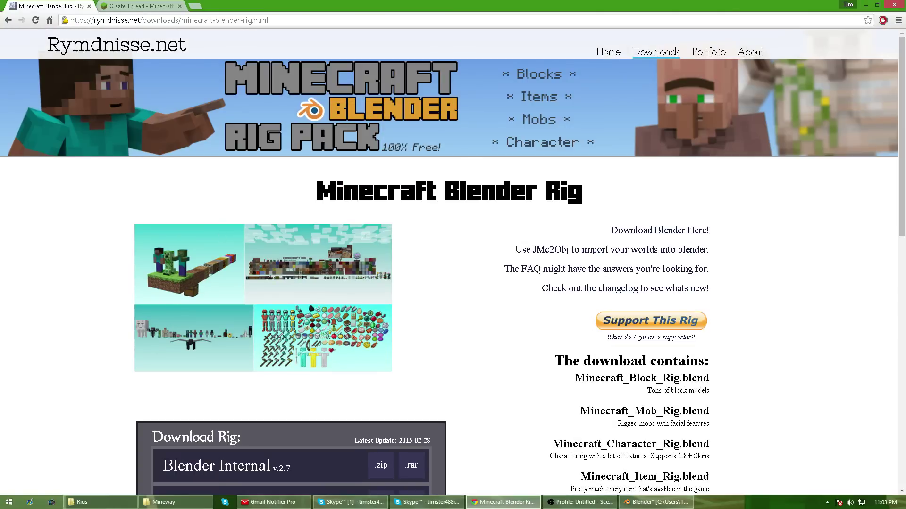
drag(144, 43, 157, 46)
click(165, 52)
drag(64, 48, 152, 42)
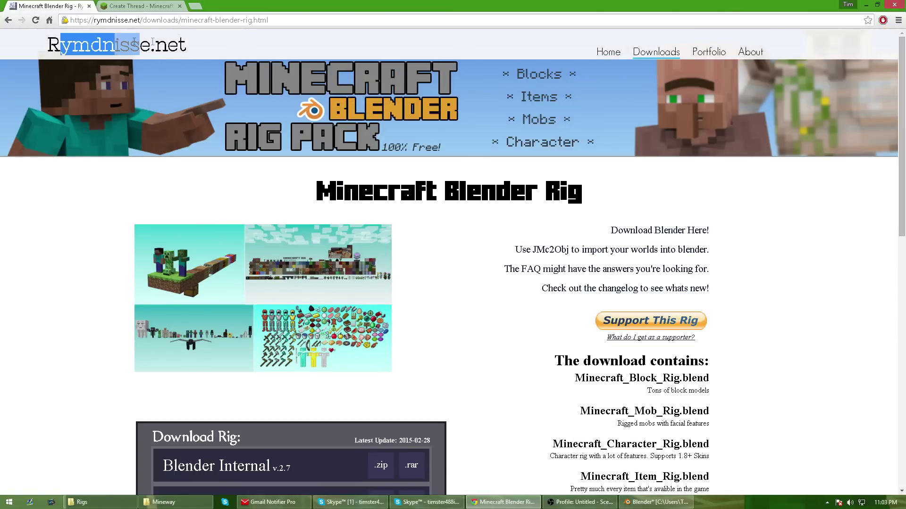
click(558, 219)
scroll(506, 240, down, 2)
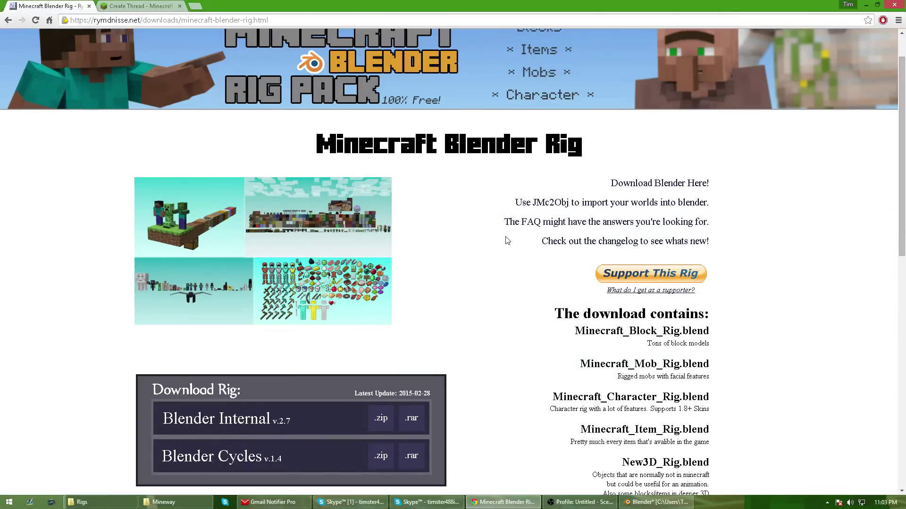
drag(161, 417, 296, 410)
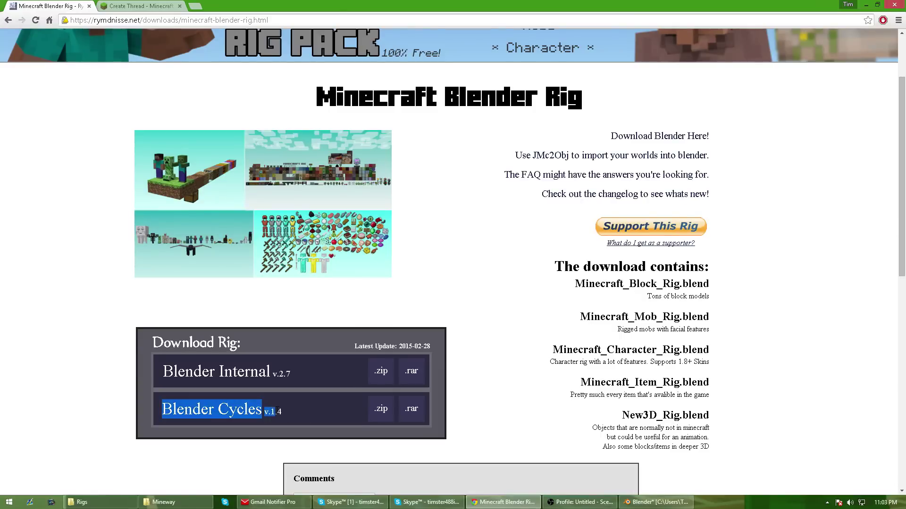
click(295, 410)
drag(173, 410, 257, 409)
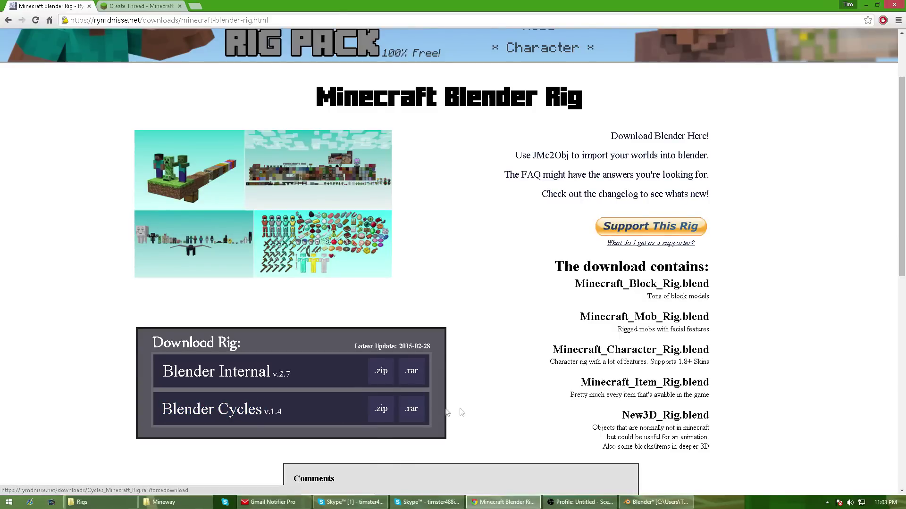
scroll(391, 373, down, 3)
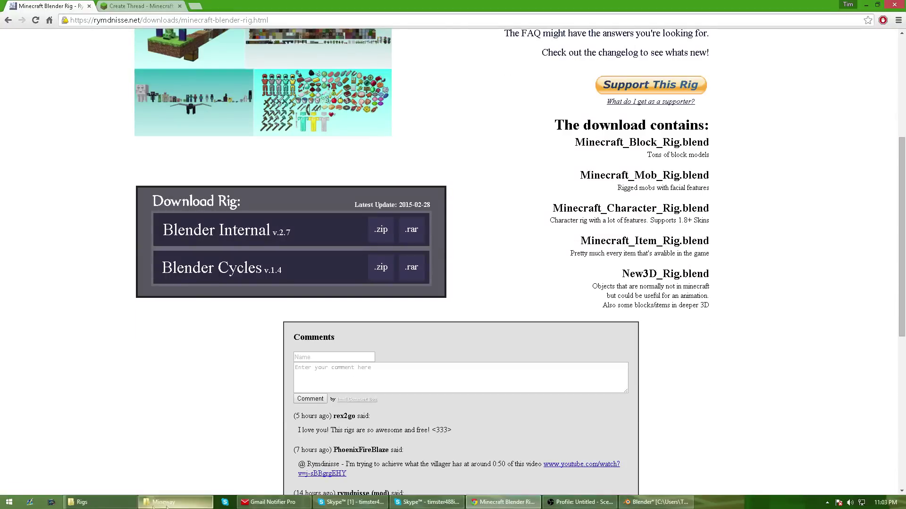
Switch to the Rigs folder window, browse to Old\Minecraft\Cycles, and select the Minecraft_Item_Rig file
click(85, 503)
double_click(224, 168)
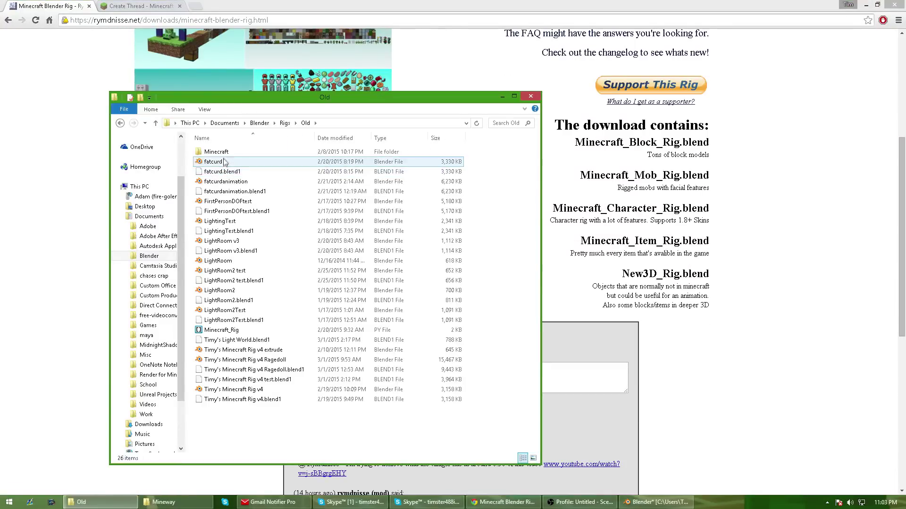
double_click(224, 170)
double_click(223, 171)
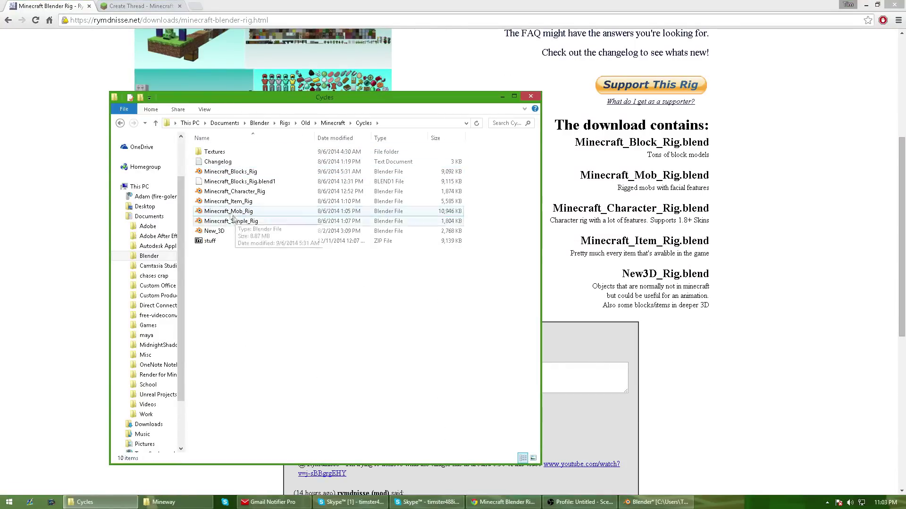
click(242, 202)
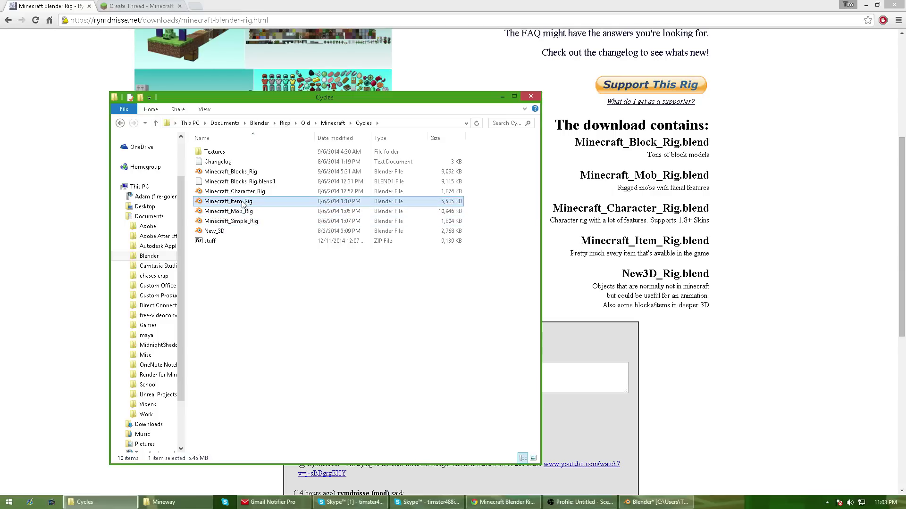
Switch to Blender and open the object list of Minecraft Item Rig.blend in the Rigs folder for appending
click(655, 502)
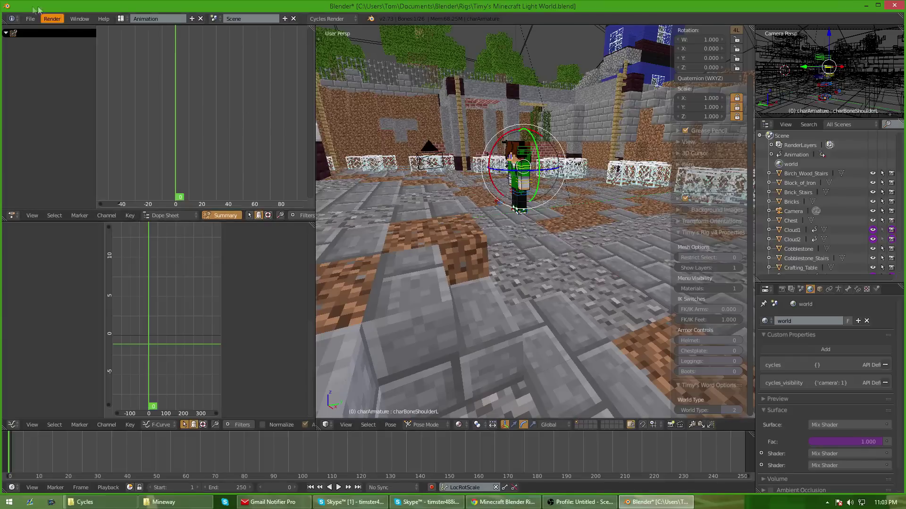
click(31, 18)
click(64, 166)
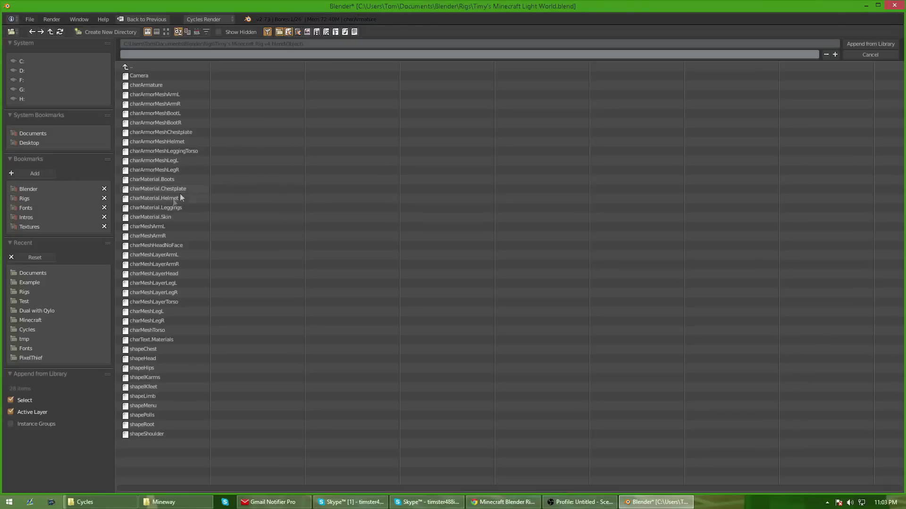
click(33, 134)
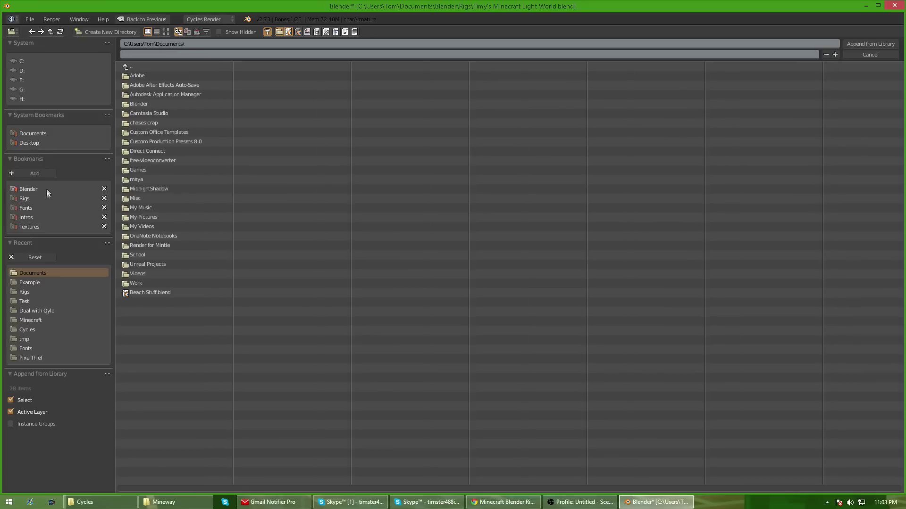
click(25, 199)
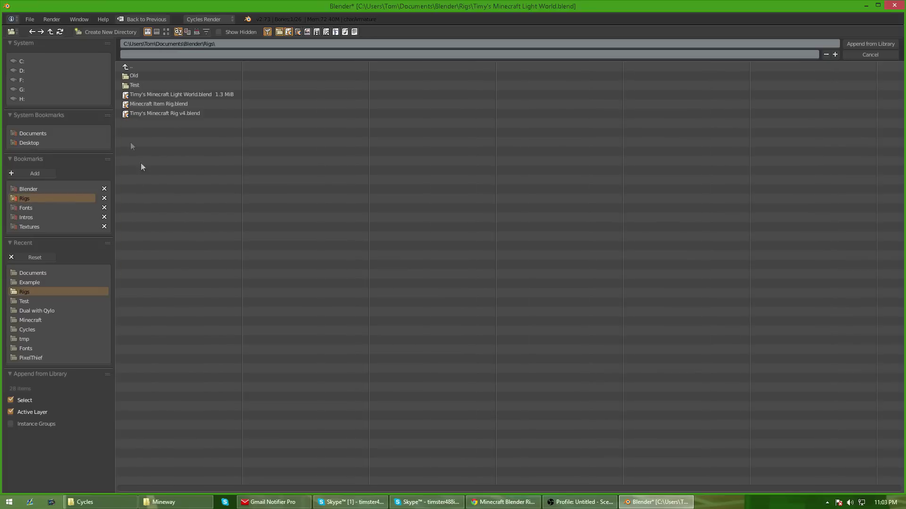
click(163, 103)
click(141, 137)
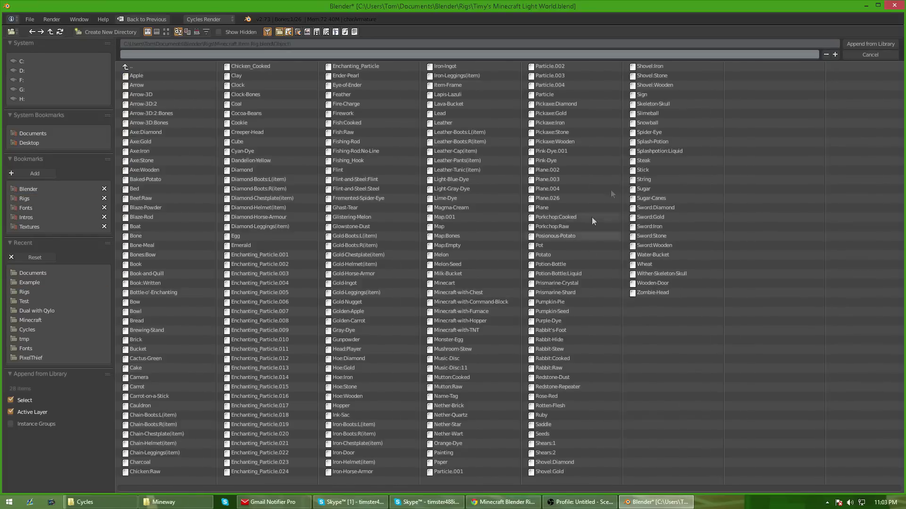
Open the changelog linked on the Minecraft Blender Rig page in the browser, and return to Blender
click(502, 507)
scroll(141, 138, up, 5)
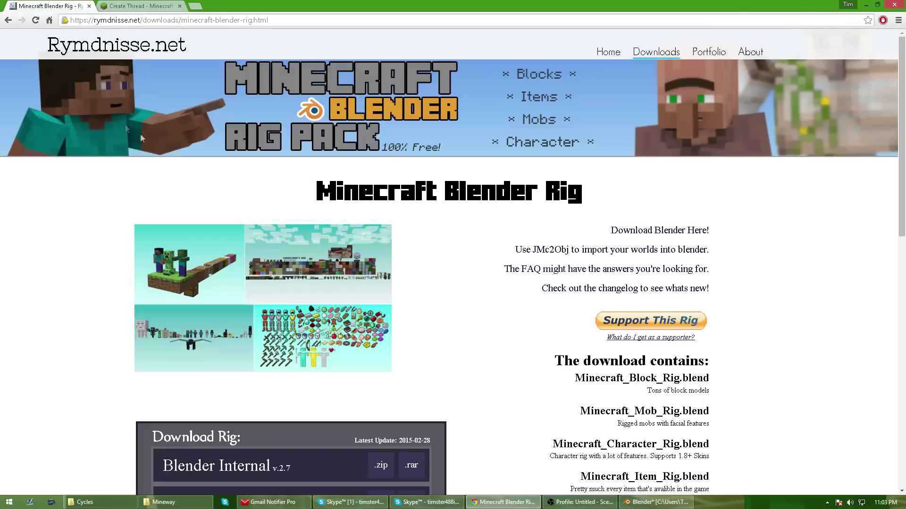
click(614, 289)
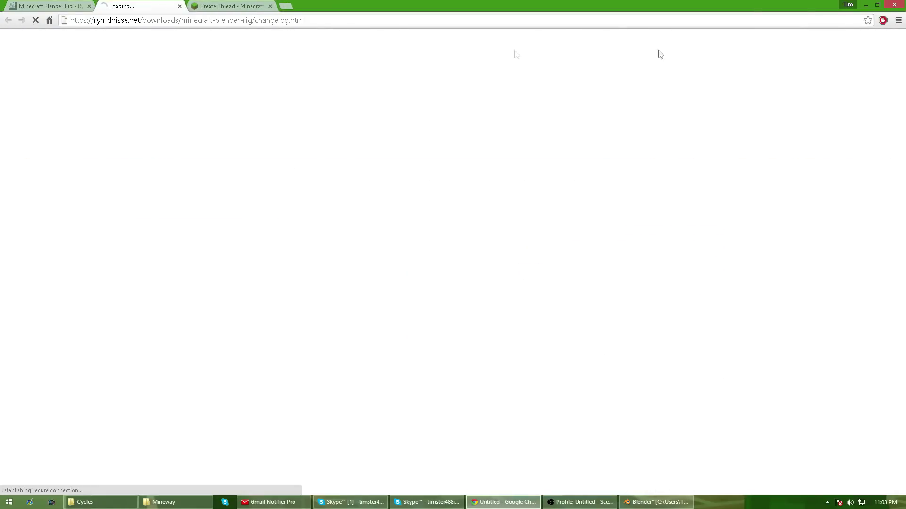
click(179, 6)
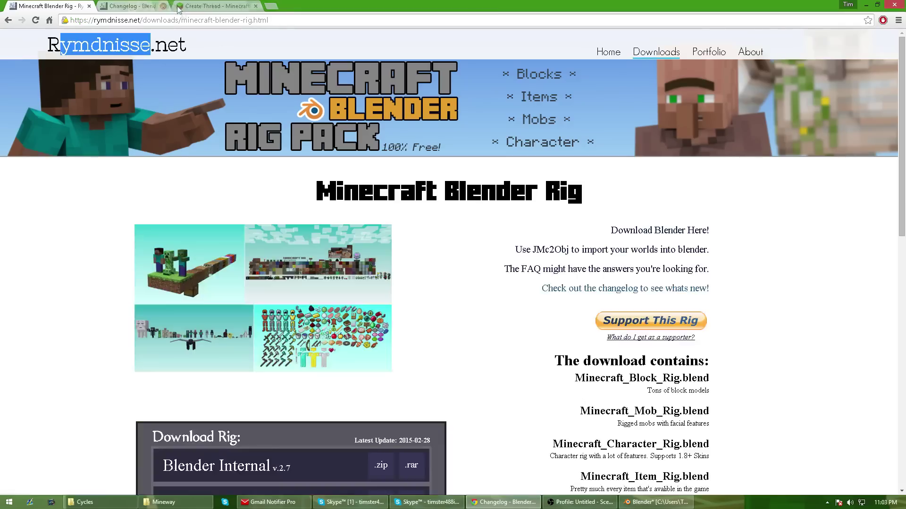
click(866, 5)
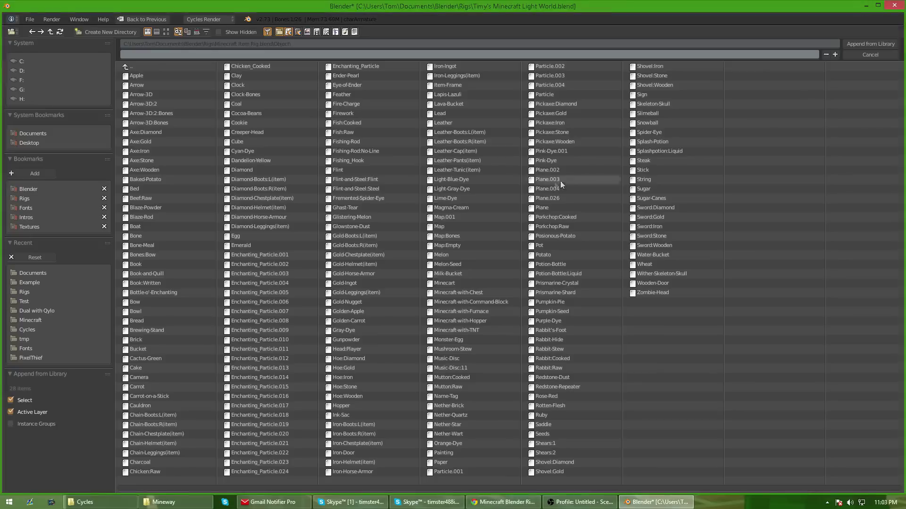
Append the Sword:Iron object to the scene and move it near the character
double_click(650, 226)
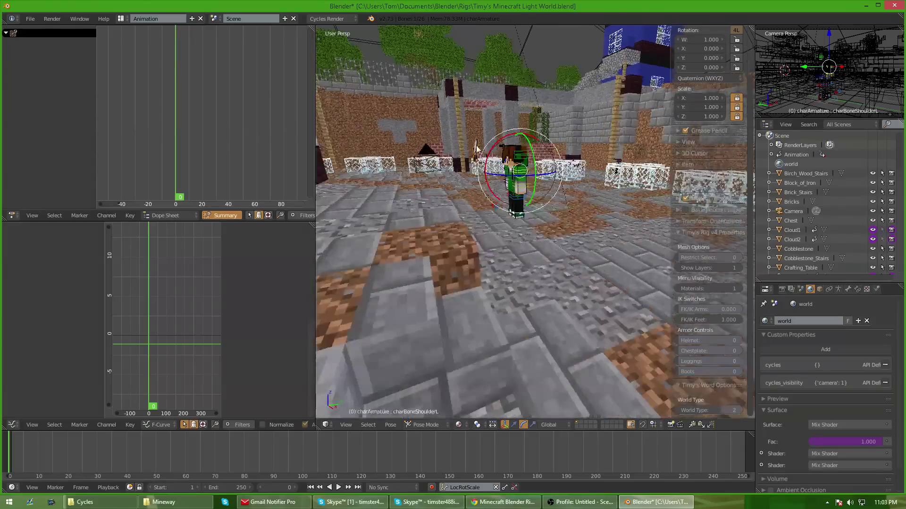
right_click(477, 150)
middle_drag(477, 149, 556, 192)
key(g)
click(613, 236)
scroll(527, 352, up, 3)
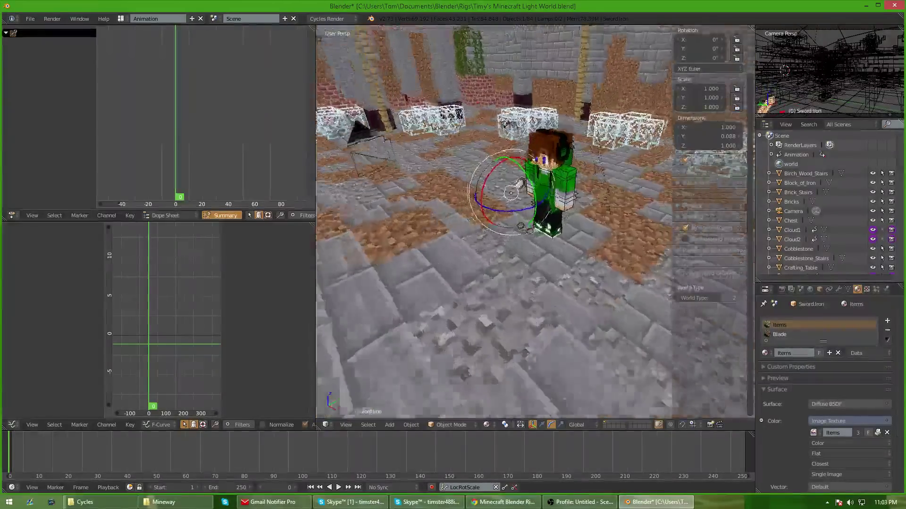
middle_drag(527, 351, 591, 176)
key(g)
click(566, 137)
Rotate the iron sword -90° about the Z axis and 45° about the global X axis
middle_drag(566, 137, 550, 169)
drag(560, 142, 549, 148)
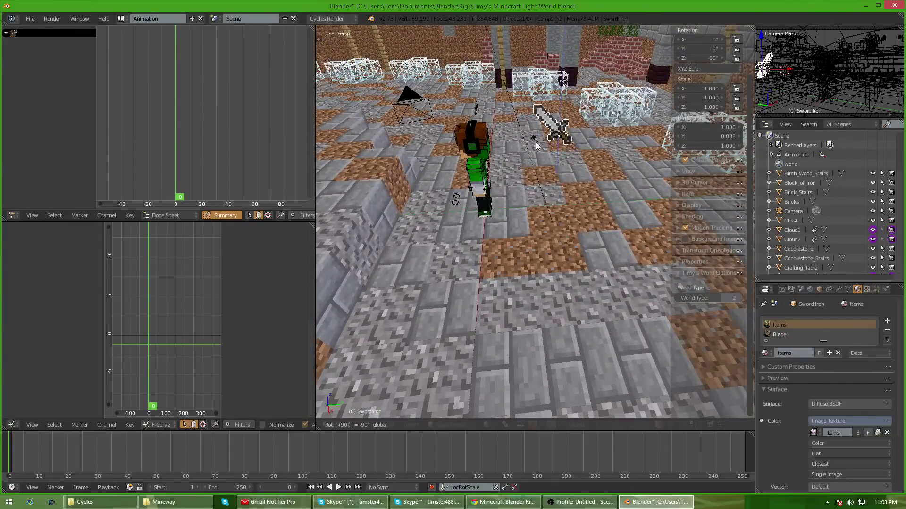
key(Return)
text(rx45)
key(Return)
Move the iron sword in close beside the character, roughly at hand height
middle_drag(538, 146, 570, 147)
key(g)
click(643, 147)
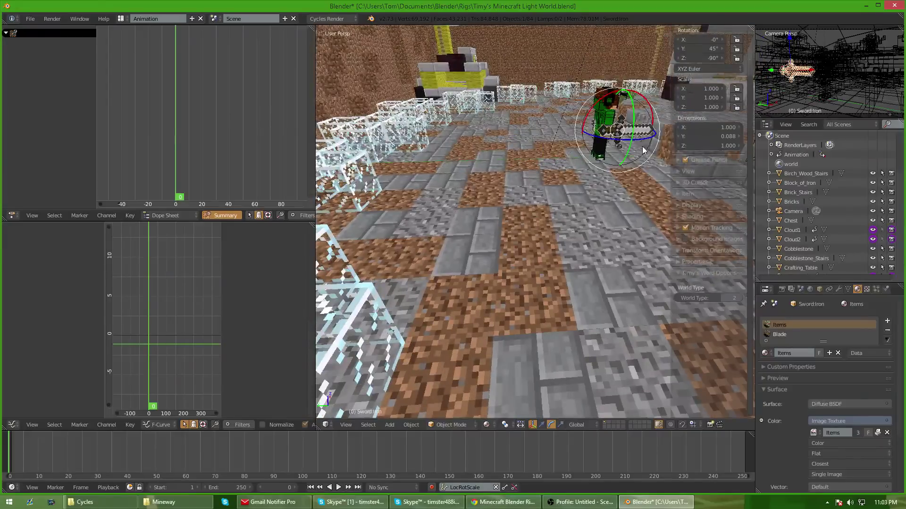
key(KP_Decimal)
middle_drag(641, 146, 547, 208)
scroll(582, 185, down, 3)
shift+middle_drag(547, 207, 420, 192)
key(g)
click(484, 236)
Fine-position the iron sword so its handle sits in the character's right hand with the blade pointing forward
middle_drag(484, 236, 444, 257)
key(g)
click(569, 252)
key(g)
click(530, 257)
middle_drag(530, 258, 655, 255)
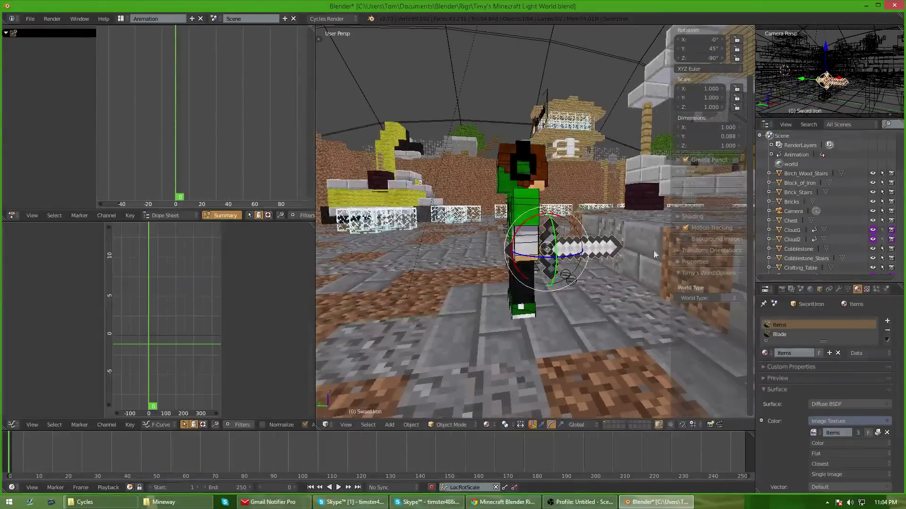
key(g)
click(600, 253)
scroll(597, 254, up, 4)
shift+middle_drag(596, 254, 547, 235)
key(g)
click(532, 227)
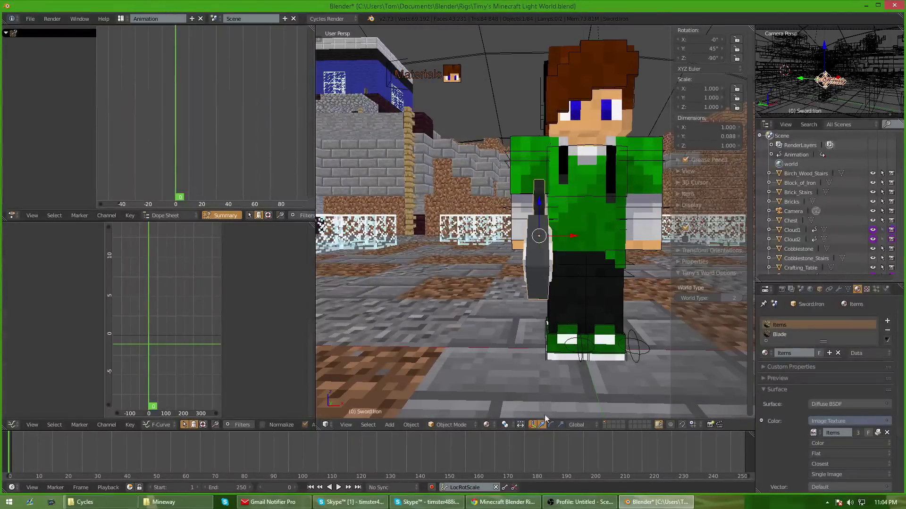
Examine how the iron sword's handle fits the character's right hand from several angles
middle_drag(569, 237, 485, 212)
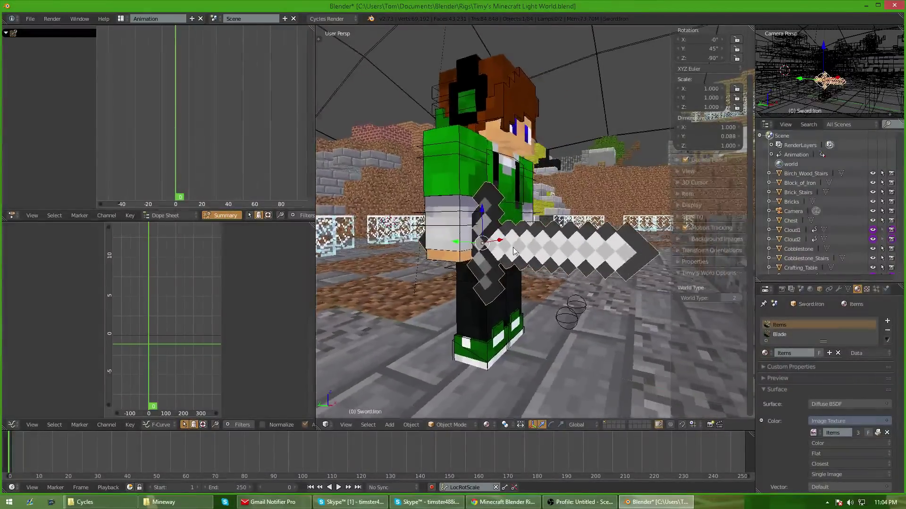
scroll(515, 243, up, 2)
scroll(519, 239, down, 3)
scroll(518, 240, up, 6)
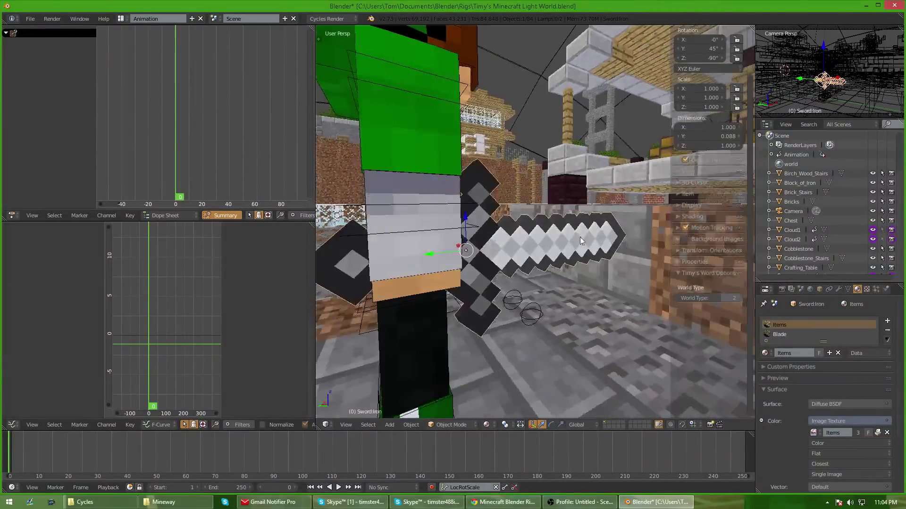
middle_drag(495, 237, 460, 228)
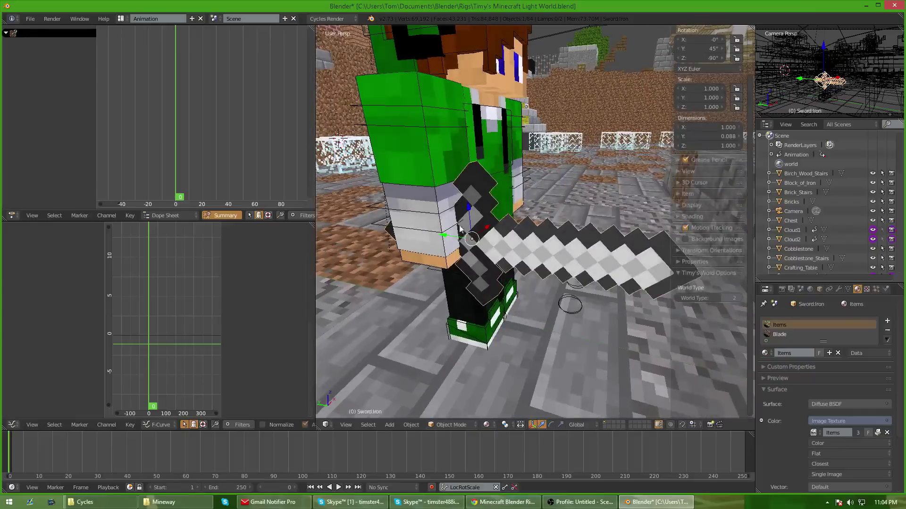
right_click(435, 214)
right_click(557, 242)
mouse_move(546, 254)
middle_down()
mouse_move(513, 246)
mouse_move(541, 250)
middle_up()
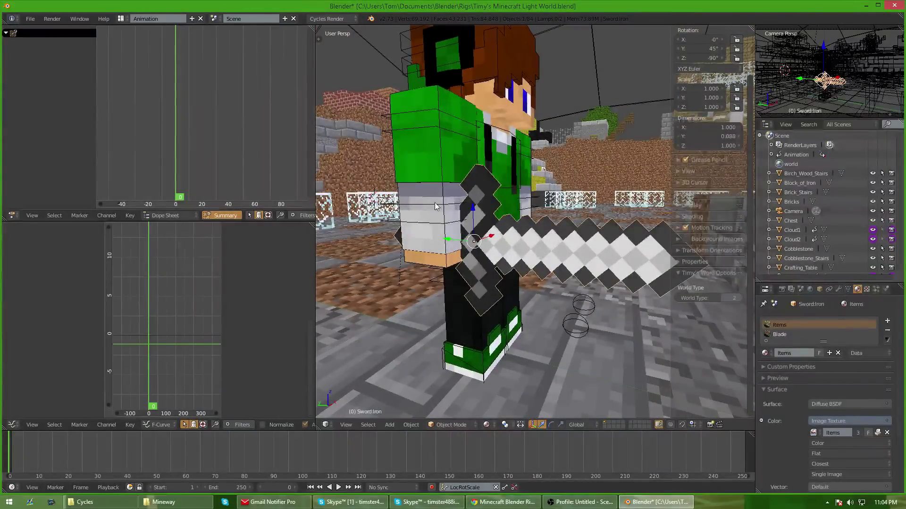
Parent the iron sword to the character's right arm bone, charBoneArmR, using Bone Relative
right_click(436, 209)
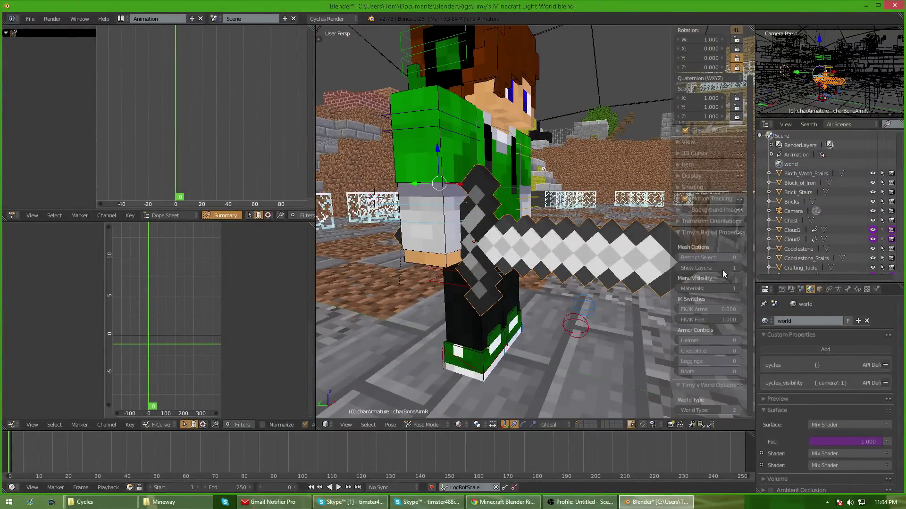
drag(680, 310, 678, 309)
right_click(560, 240)
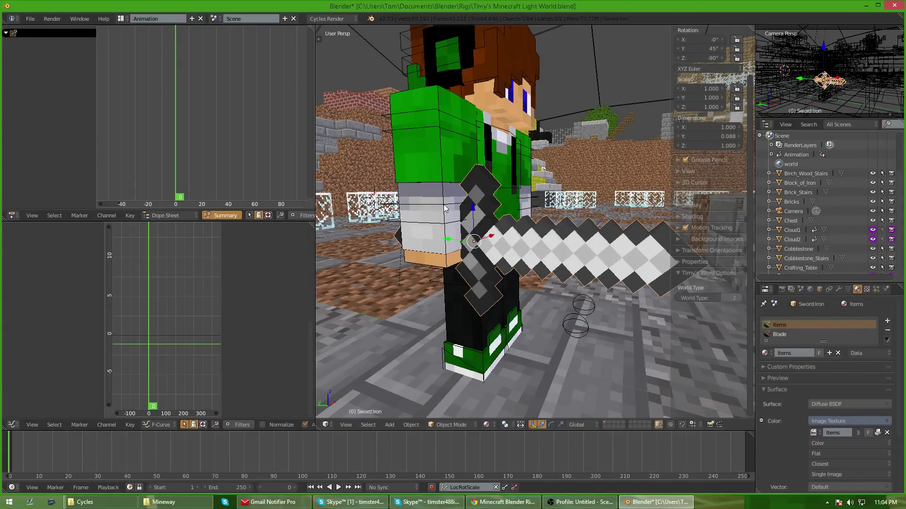
right_click(444, 208)
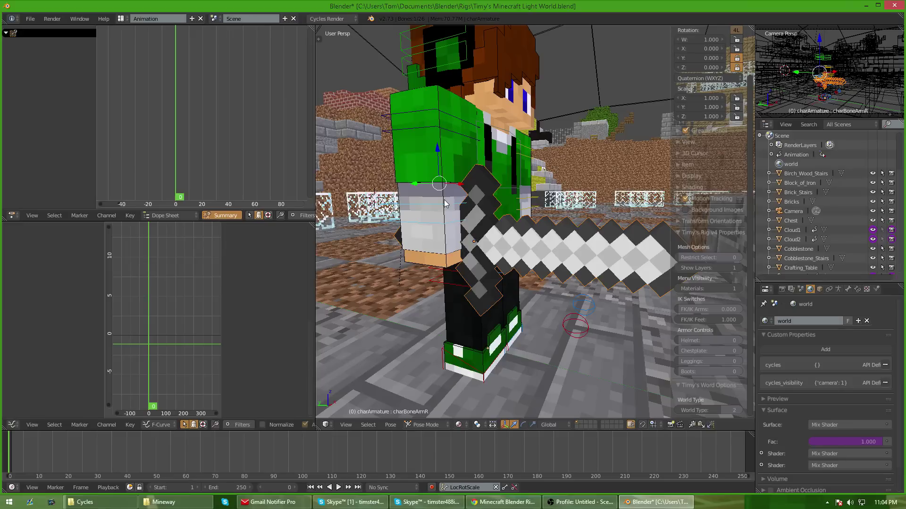
key(ctrl+p)
click(439, 267)
Try rotating the right arm bone to test the sword's parenting, and cancel the rotation
key(r)
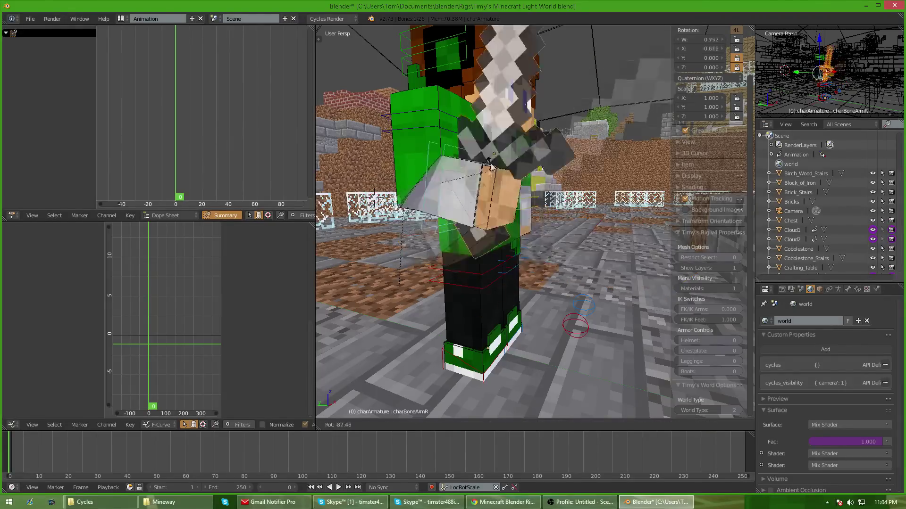
right_click(476, 239)
scroll(477, 239, down, 3)
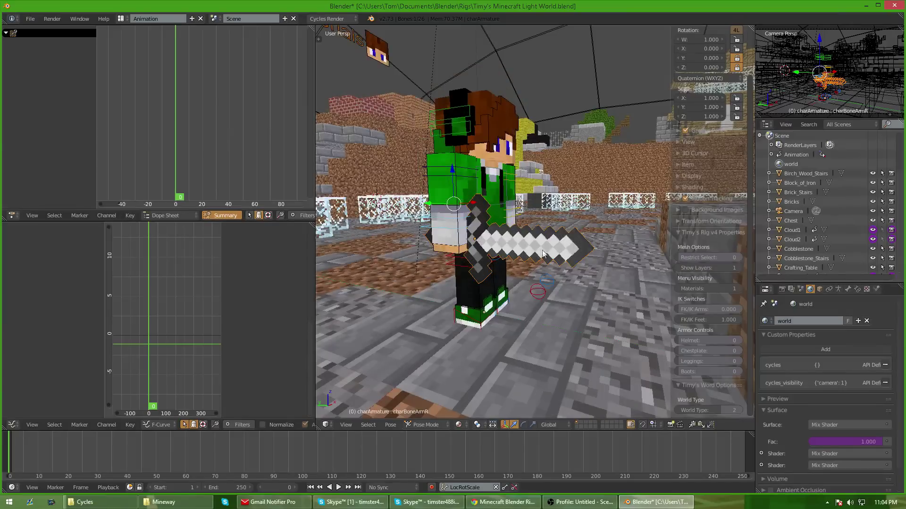
middle_drag(542, 254, 559, 273)
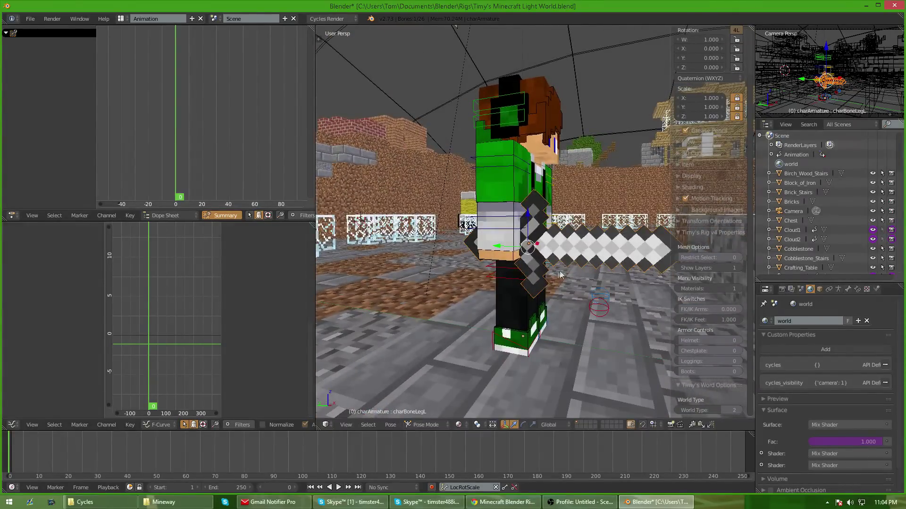
Try rotating the right shoulder bone to test whether the sword follows the arm, and cancel the rotation
middle_drag(541, 334, 509, 322)
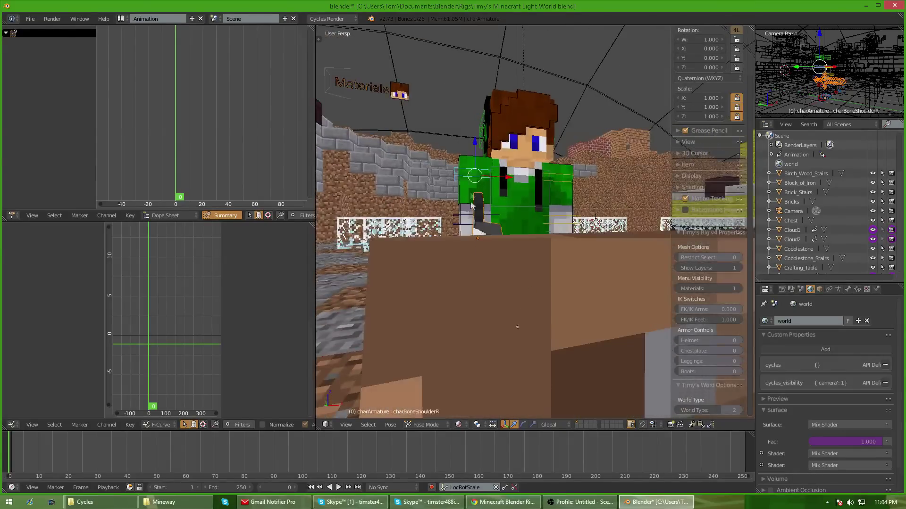
middle_drag(472, 206, 496, 226)
key(r)
key(r)
right_click(494, 220)
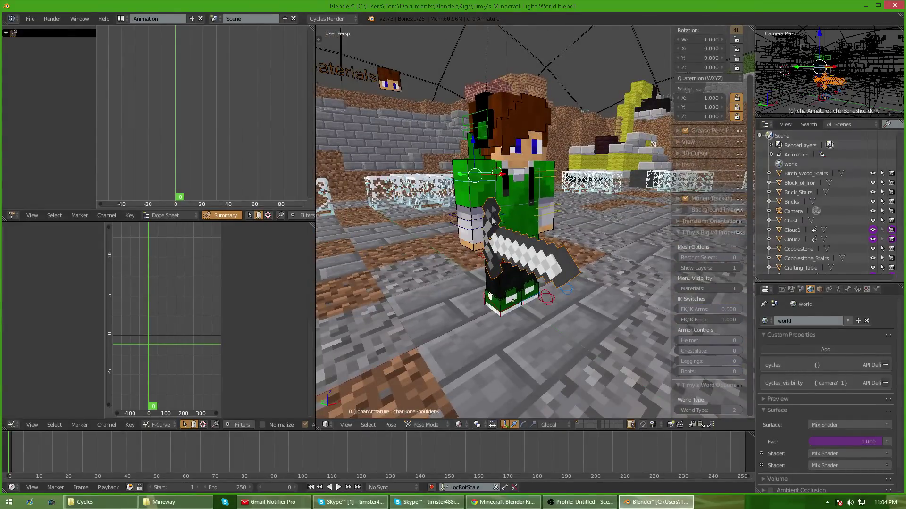
key(r)
right_click(477, 238)
Parent the sword to charBoneArmR again with Bone Relative
right_click(479, 245)
middle_drag(478, 244, 478, 225)
alt+right_click(477, 225)
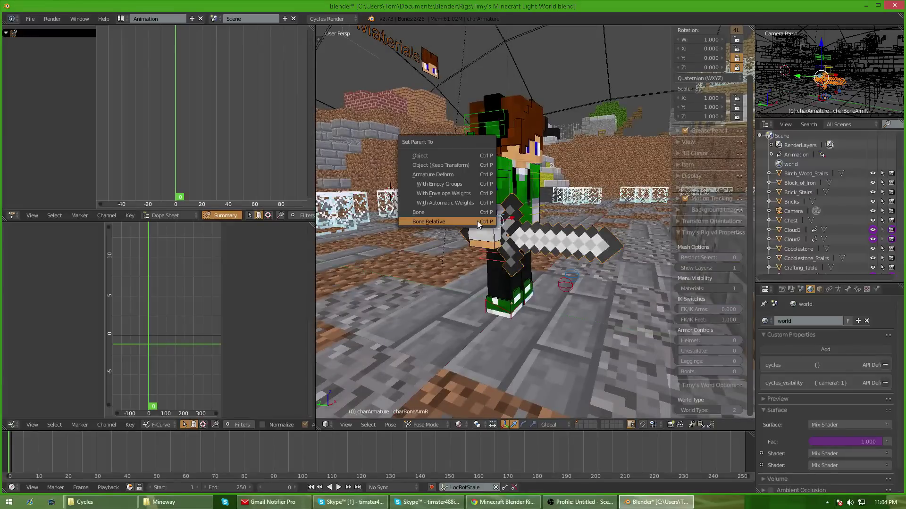
click(443, 222)
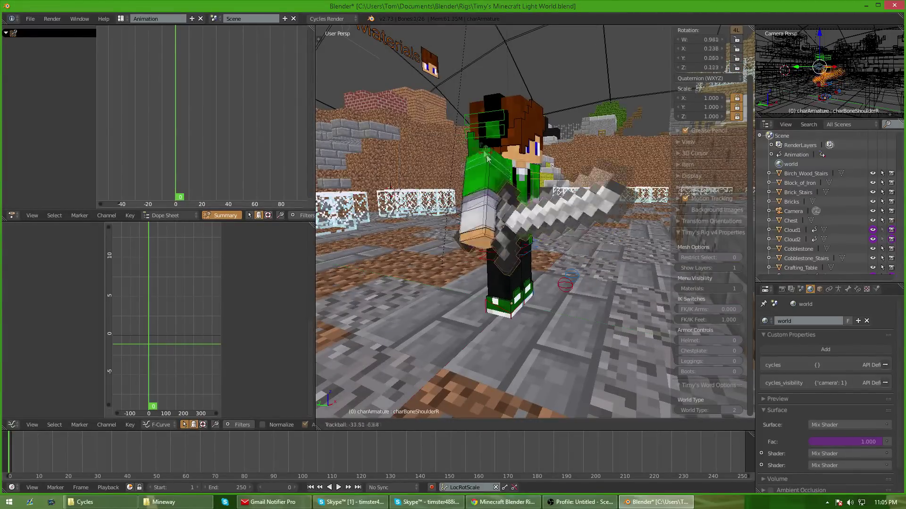
Set FK/IK Arms to 1.000 and move the right arm's IK control to bend the arm with the sword
drag(696, 311, 750, 310)
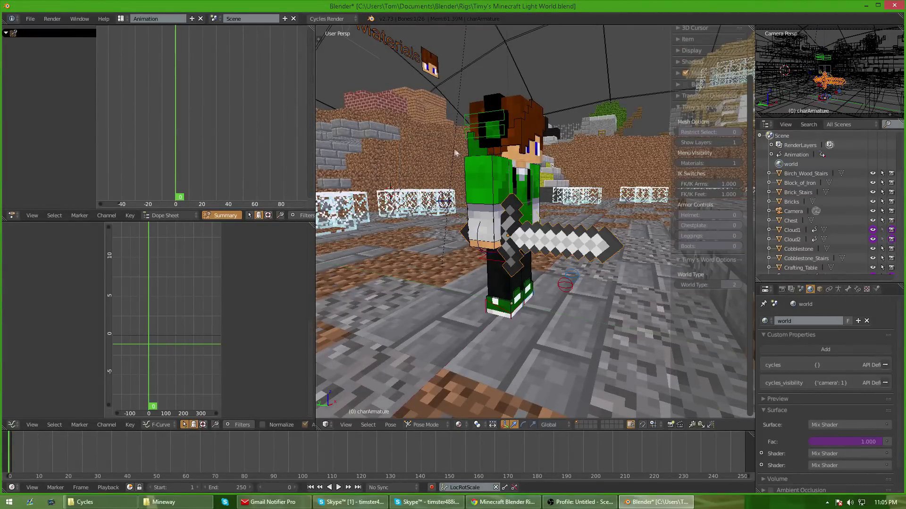
right_click(483, 224)
key(g)
click(501, 218)
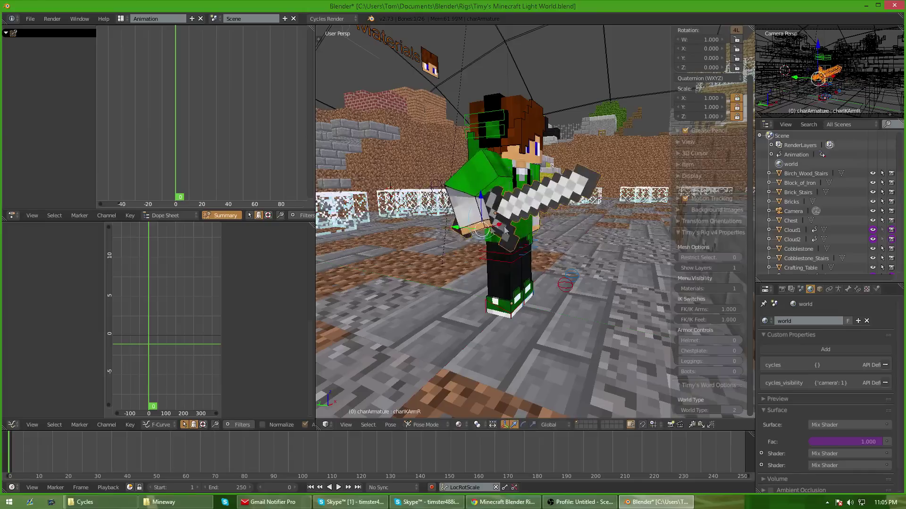
Pose the sword arm by moving and freely rotating the charIKArmR control so the blade crosses the character's body
middle_drag(501, 218, 465, 236)
key(g)
click(464, 237)
key(r)
key(r)
click(490, 245)
key(g)
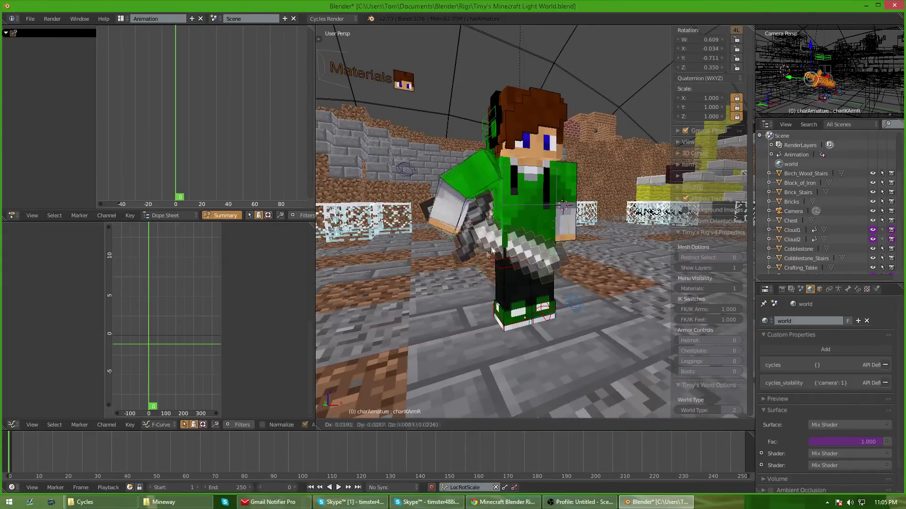